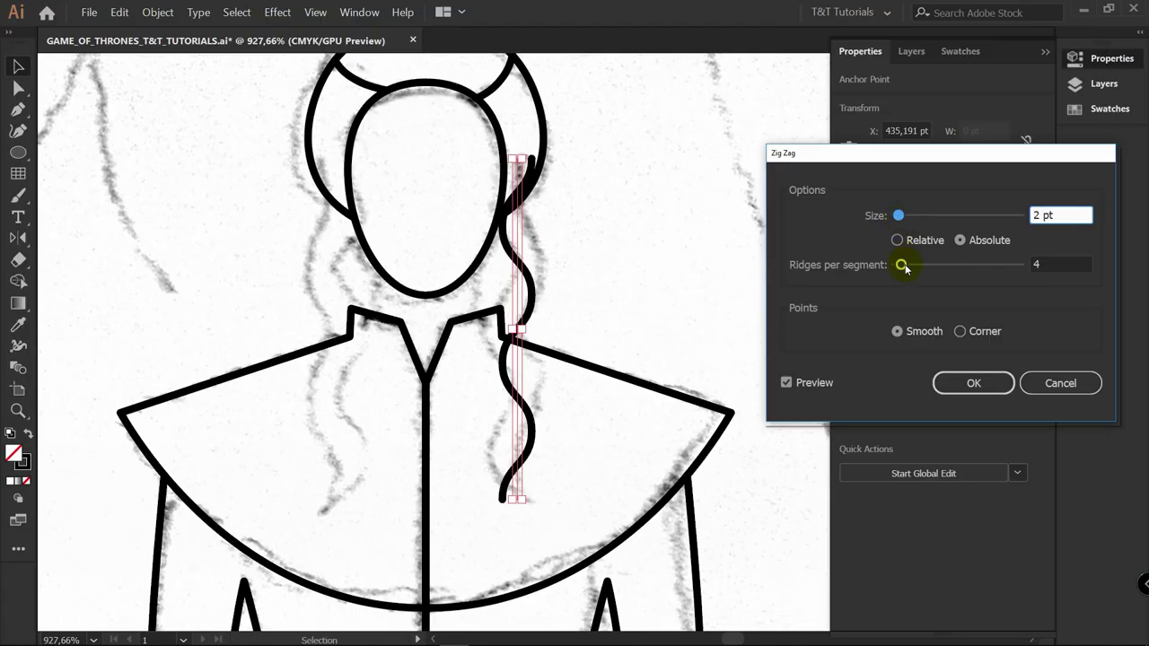
Apply a Zig Zag effect to the vertical hair line with 2 pt absolute size, 4 ridges per segment and smooth points
{"action": "left_click_drag", "start_coordinate": [903, 262], "coordinate": [903, 268]}
{"action": "key", "text": "Tab"}
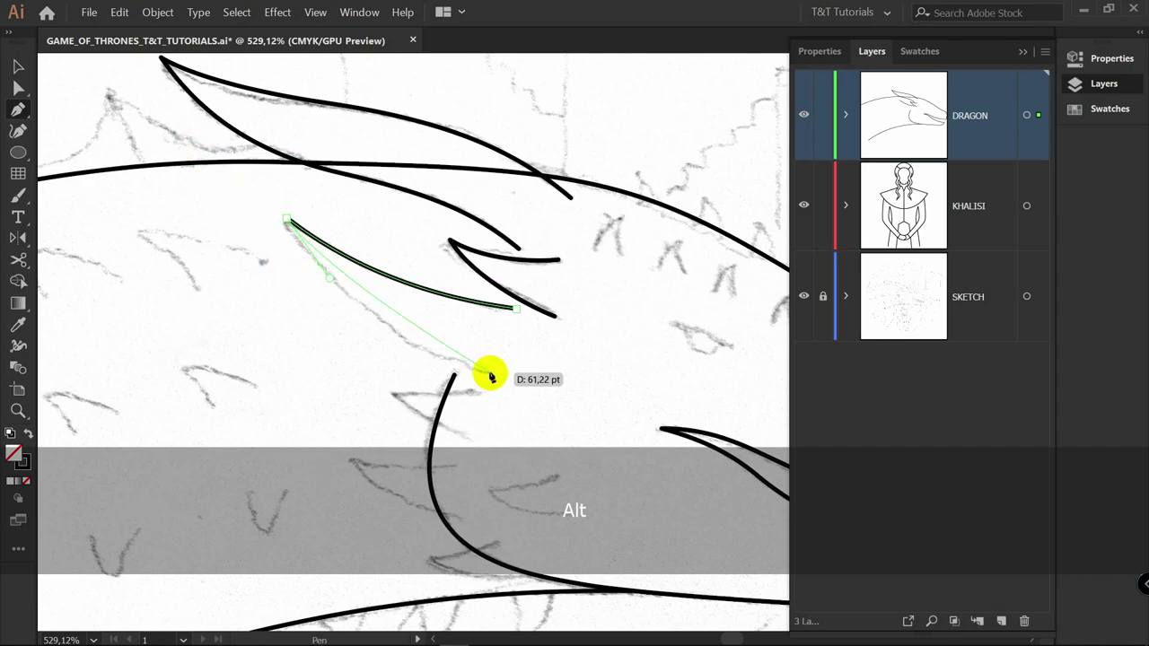
Trace the lower curve of the dragon's long head spike and another small curved spike with the Pen tool
{"action": "left_click_drag", "start_coordinate": [491, 374], "coordinate": [599, 405]}
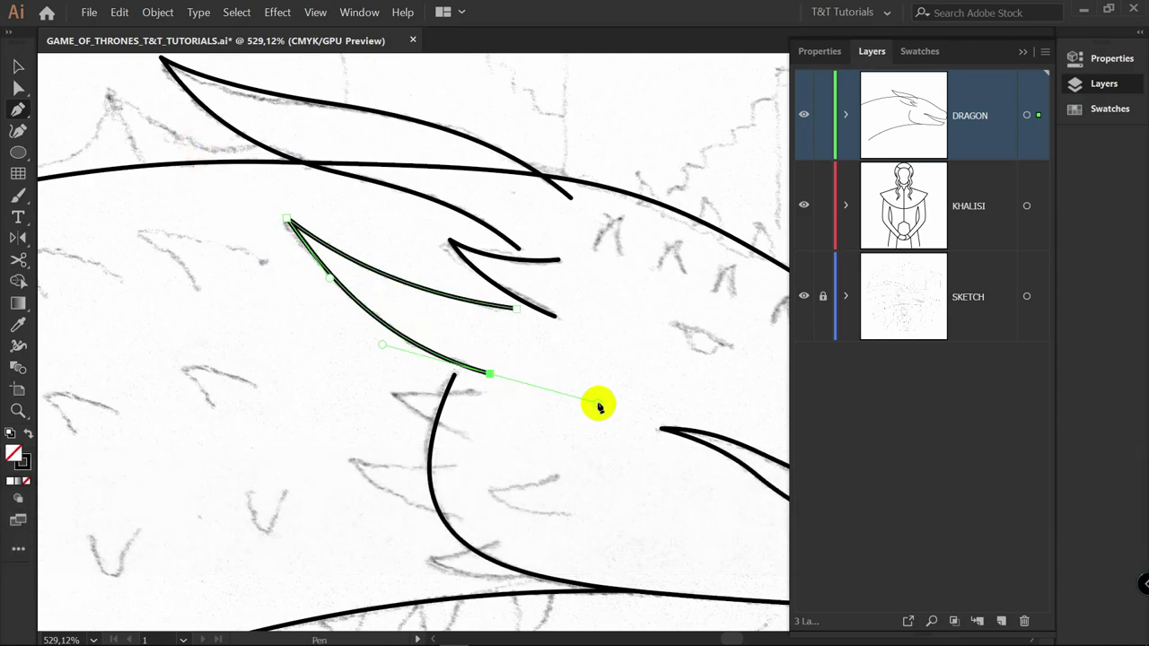
{"action": "key", "text": "p"}
{"action": "left_click", "coordinate": [459, 240]}
{"action": "mouse_move", "coordinate": [370, 240]}
{"action": "left_mouse_down"}
{"action": "mouse_move", "coordinate": [349, 242]}
{"action": "mouse_move", "coordinate": [382, 256]}
{"action": "left_mouse_up"}
{"action": "left_click_drag", "start_coordinate": [445, 285], "coordinate": [476, 296]}
{"action": "key", "text": "v"}
{"action": "left_click", "coordinate": [476, 260]}
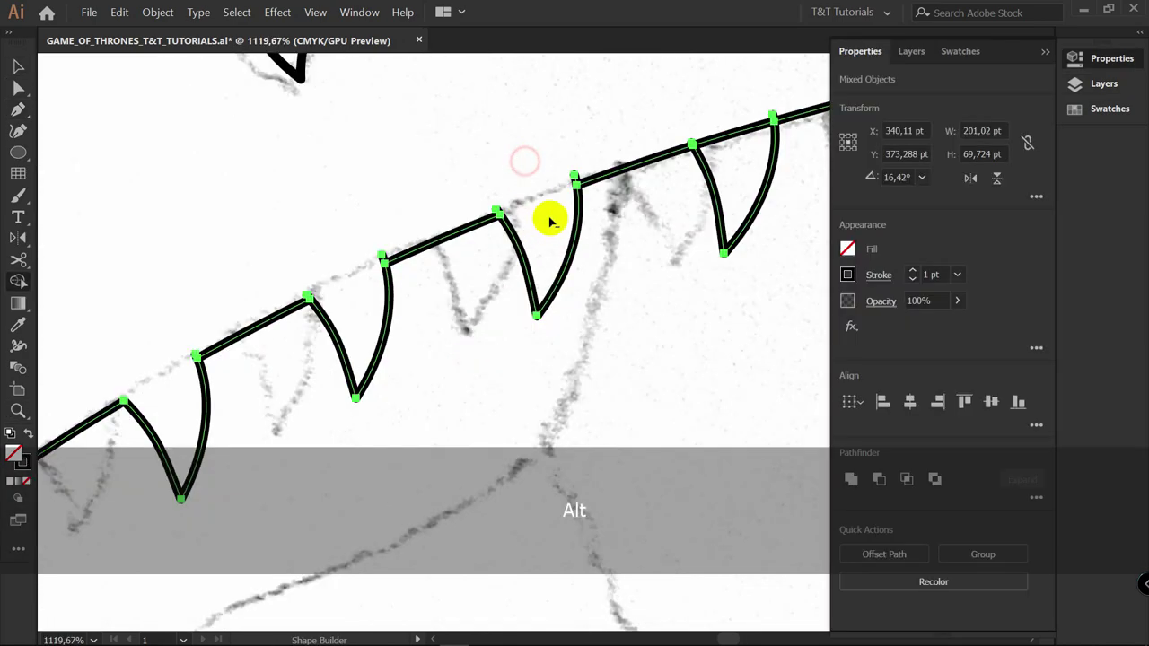
Remove the line segment crossing the open top of the dragon's spike with Shape Builder
{"action": "left_click_drag", "start_coordinate": [551, 218], "coordinate": [526, 200]}
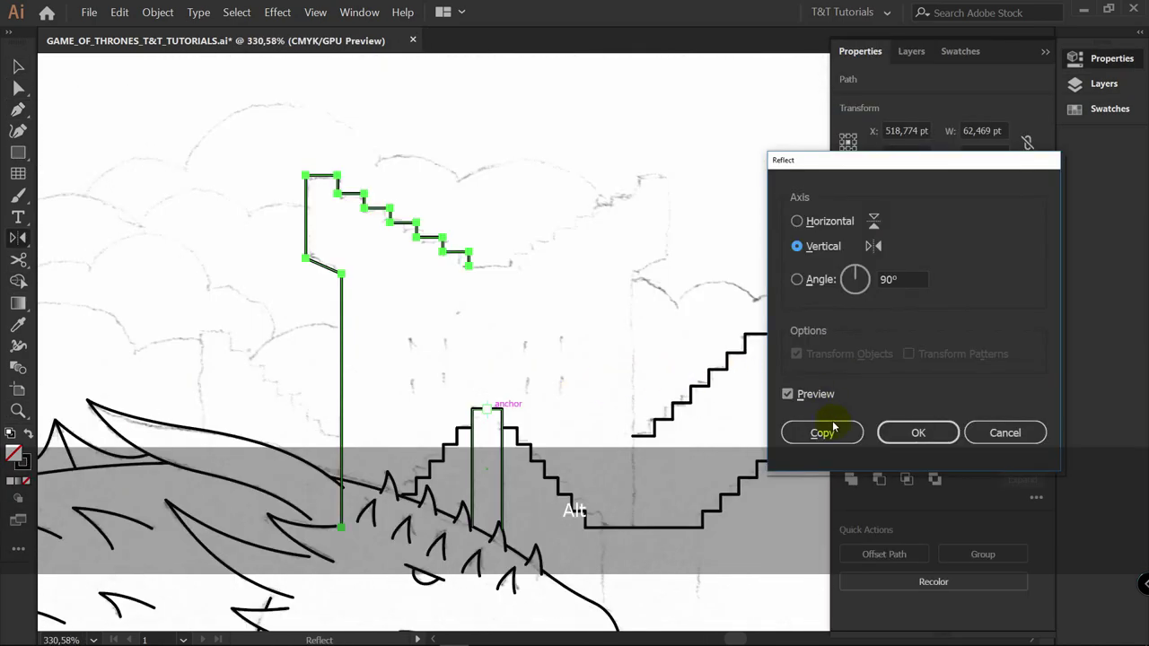
Make a vertically reflected copy of the stepped castle tower outline
{"action": "left_click", "coordinate": [822, 433]}
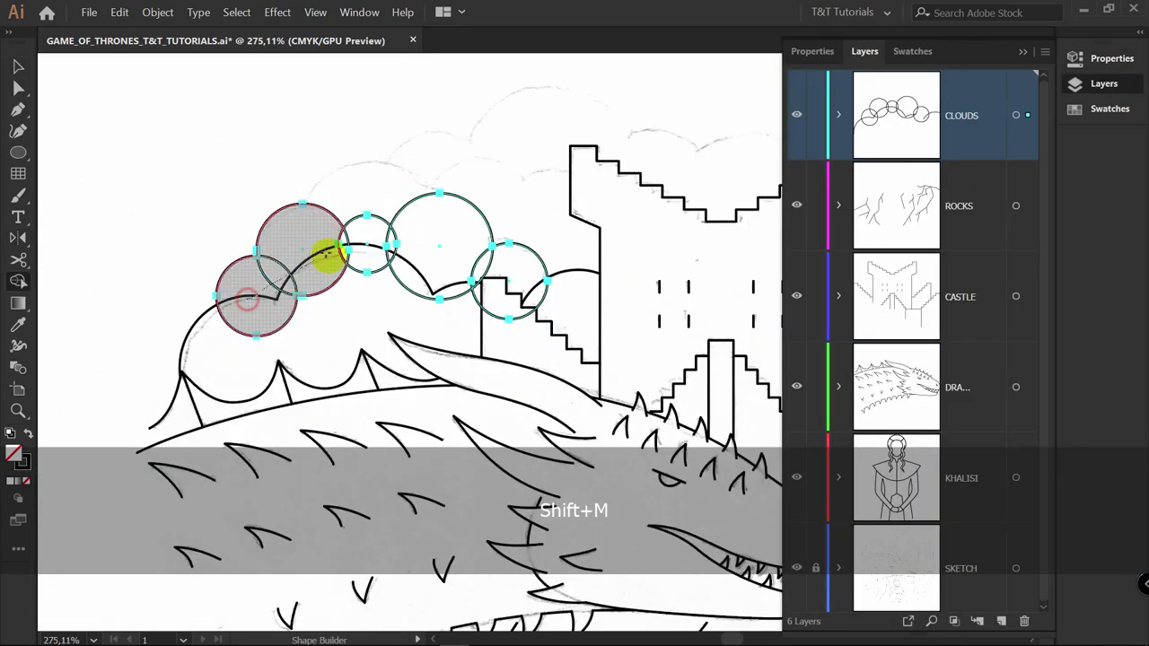
Merge the overlapping cloud circles with Shape Builder, starting with the two leftmost ones
{"action": "mouse_move", "coordinate": [329, 256]}
{"action": "left_mouse_down"}
{"action": "mouse_move", "coordinate": [467, 258]}
{"action": "mouse_move", "coordinate": [305, 260]}
{"action": "left_mouse_up"}
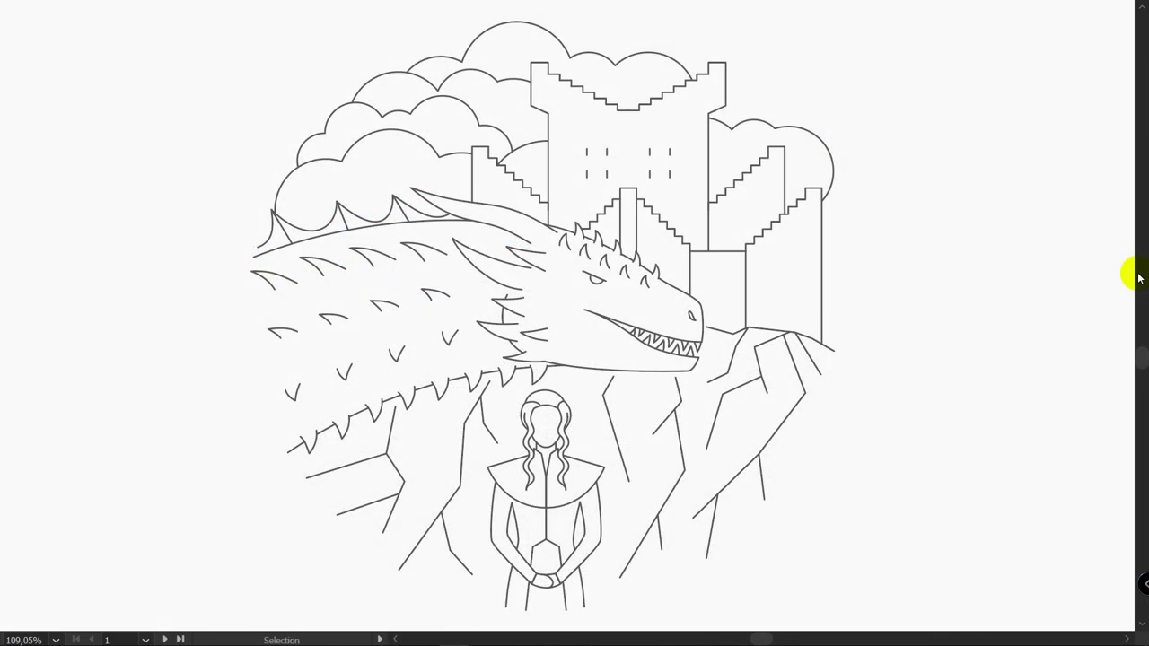
Create a new print document from the A4 preset in landscape orientation, 841.89 x 595.276 pt, with one artboard
{"action": "key", "text": "ctrl+n"}
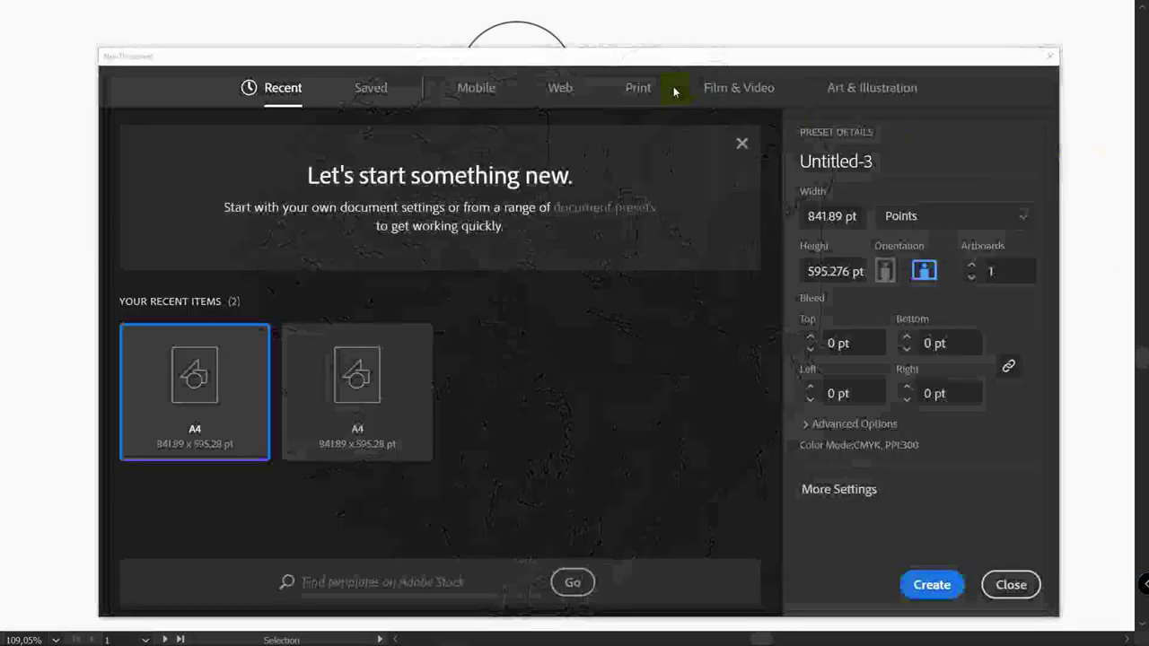
{"action": "left_click", "coordinate": [638, 88]}
{"action": "left_click", "coordinate": [385, 210]}
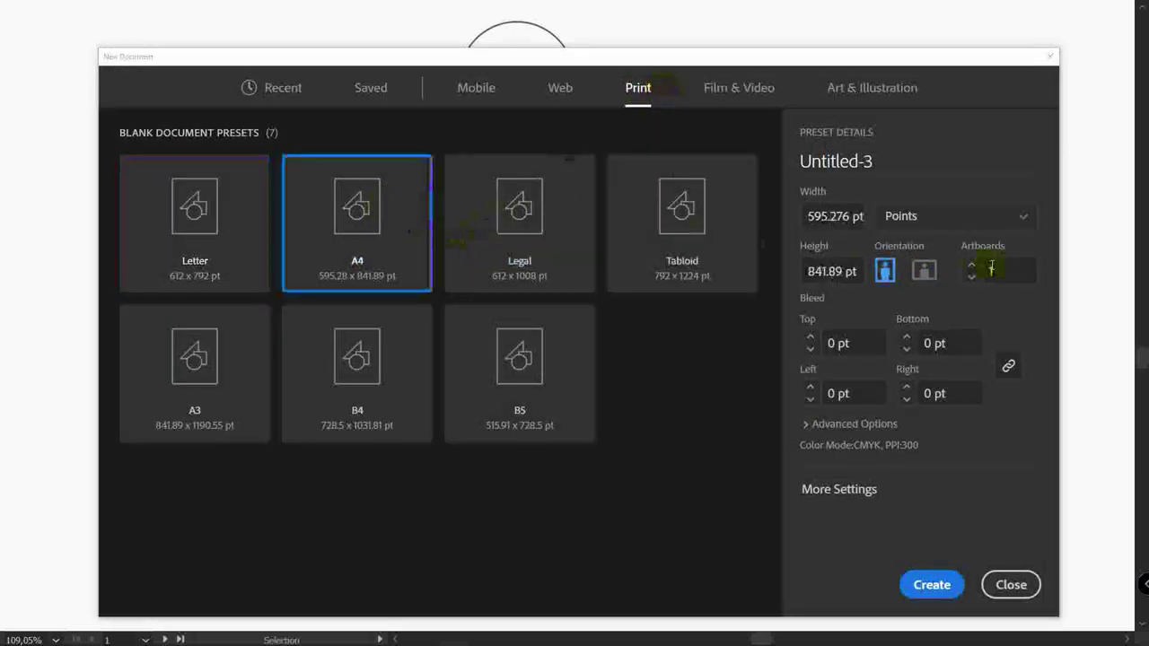
{"action": "left_click", "coordinate": [924, 270]}
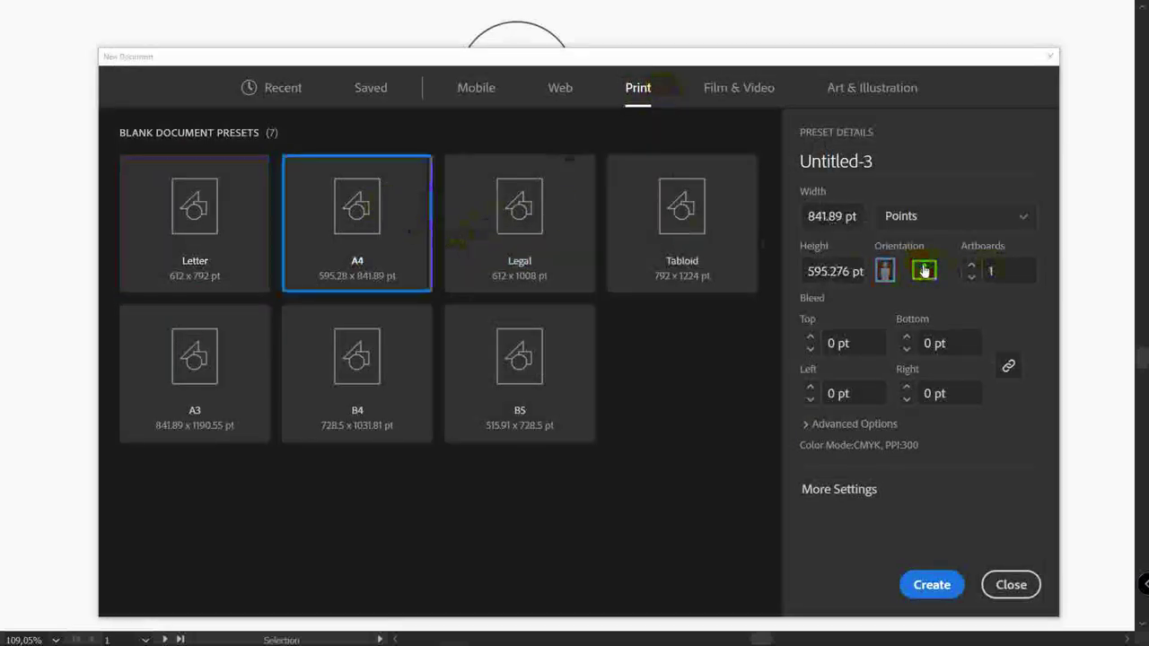
{"action": "left_click", "coordinate": [932, 585]}
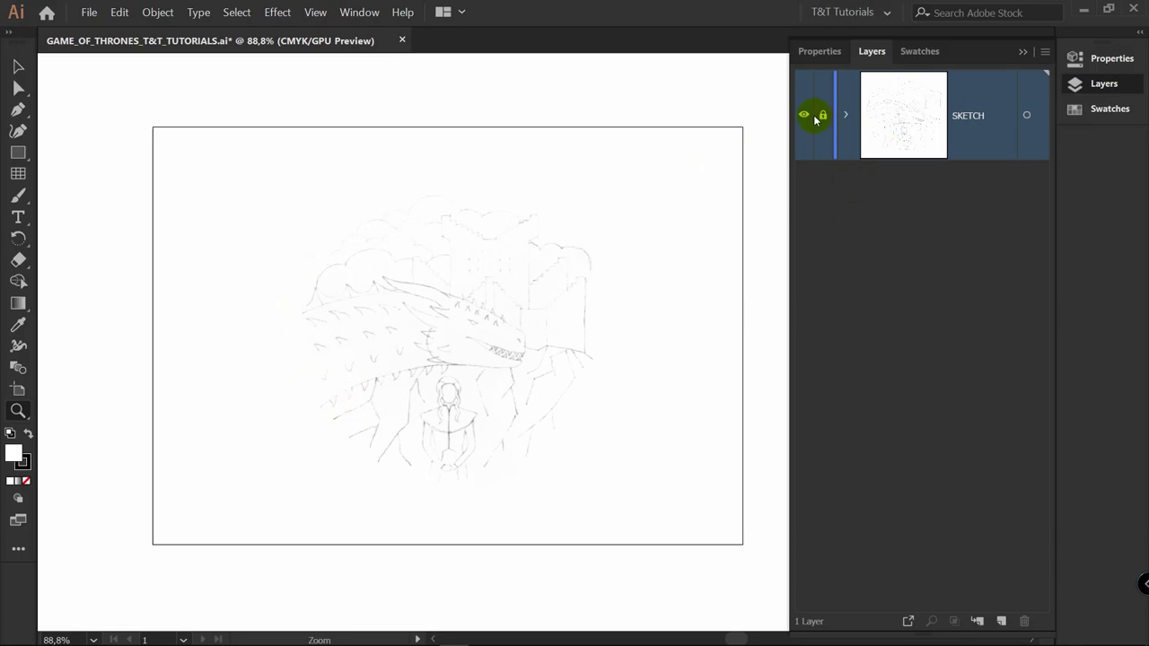
Add a layer named KHALISI above the SKETCH layer and set the fill to none
{"action": "left_click", "coordinate": [1001, 621]}
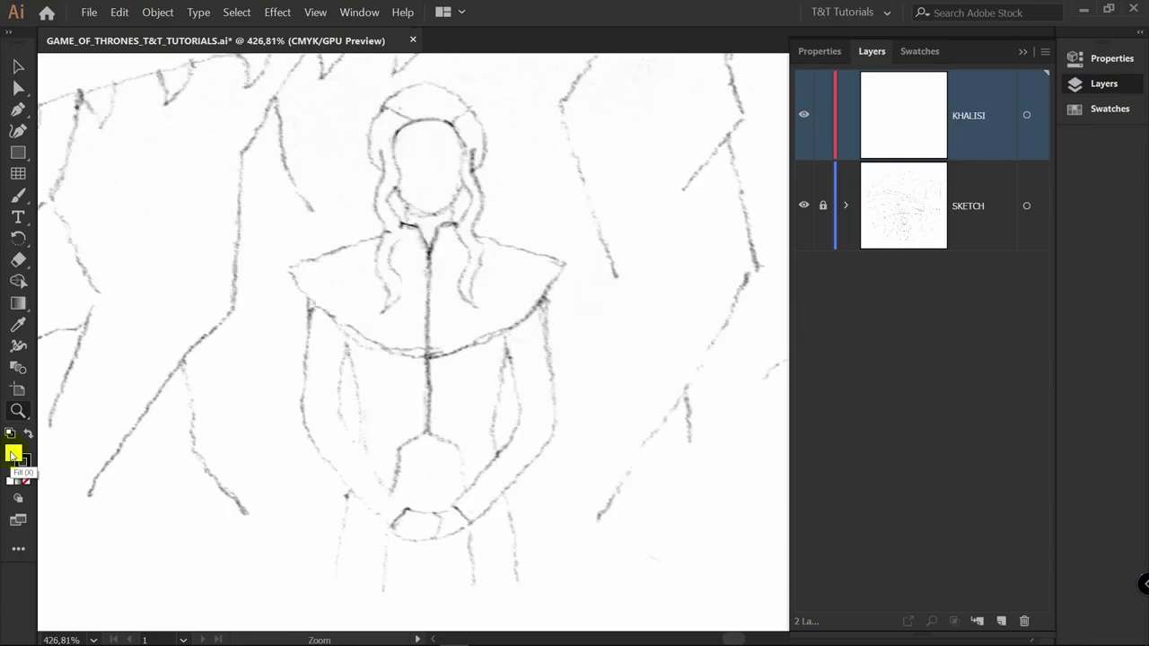
{"action": "left_click", "coordinate": [27, 482]}
{"action": "key", "text": "v"}
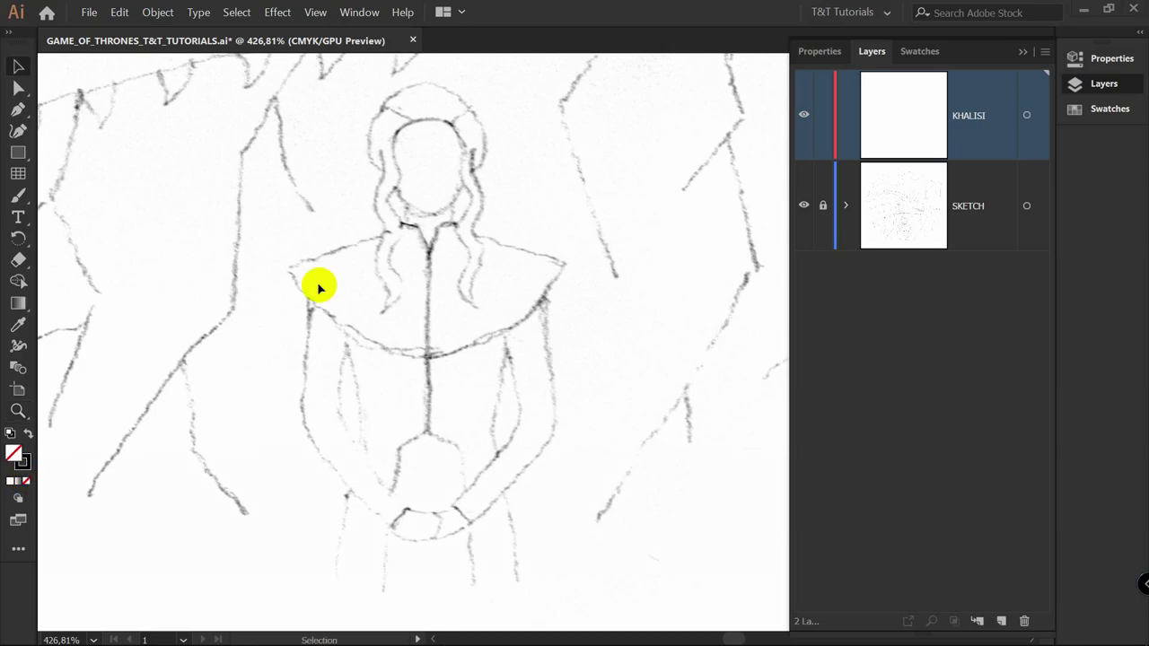
Trace the left collar and straight shoulder edge with the Pen tool, from the neckline centre to the cape's left tip
{"action": "key", "text": "p"}
{"action": "scroll", "coordinate": [432, 251], "scroll_direction": "up", "scroll_amount": 1}
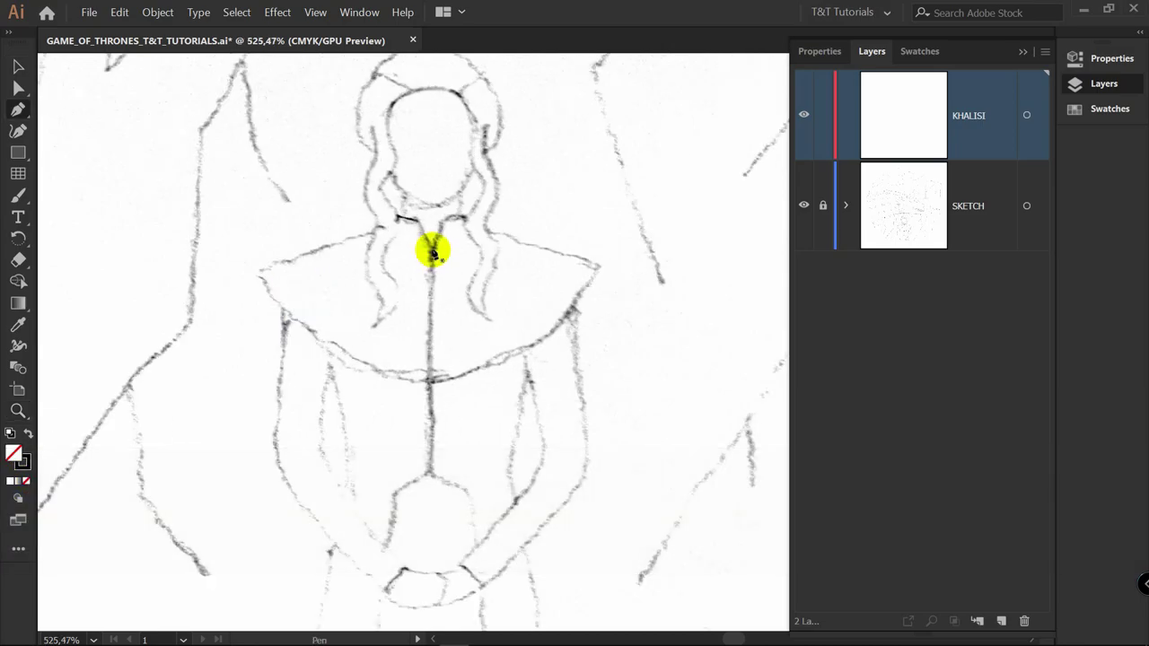
{"action": "mouse_move", "coordinate": [431, 256]}
{"action": "left_mouse_down"}
{"action": "mouse_move", "coordinate": [418, 224]}
{"action": "mouse_move", "coordinate": [392, 215]}
{"action": "left_mouse_up"}
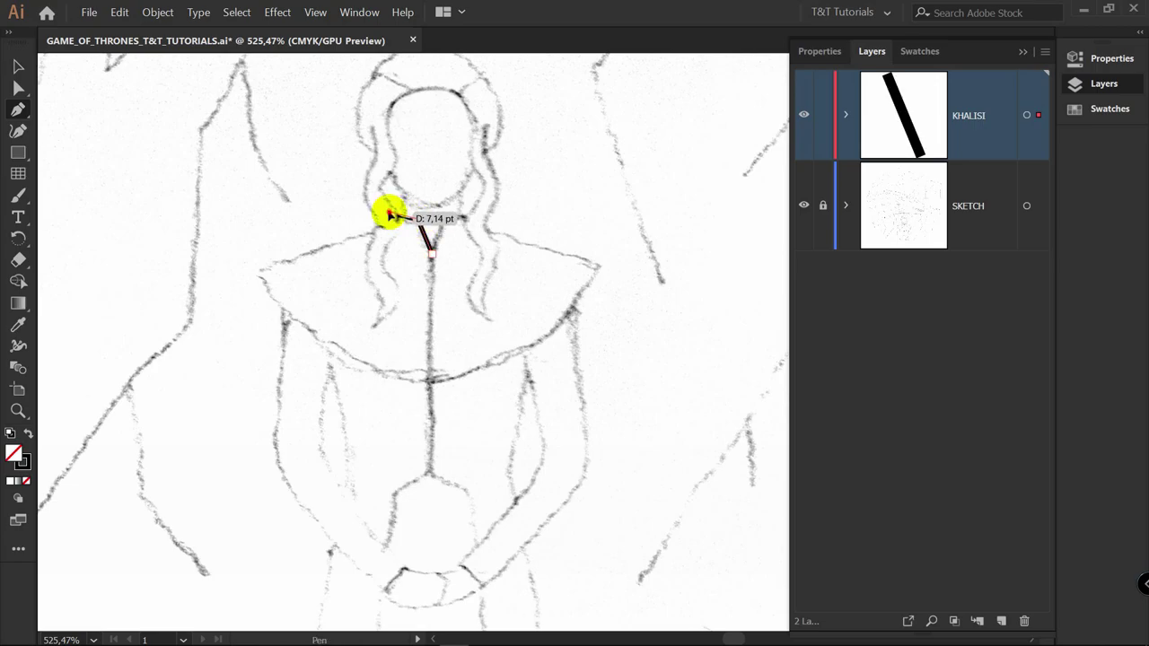
{"action": "left_click", "coordinate": [390, 213]}
{"action": "left_click", "coordinate": [389, 228]}
{"action": "left_click", "coordinate": [260, 271]}
Continue the path with the cape's curved lower edge to the figure's centre line and close it at the neckline
{"action": "left_click", "coordinate": [259, 272]}
{"action": "key", "text": "alt"}
{"action": "left_click_drag", "start_coordinate": [258, 272], "coordinate": [285, 319]}
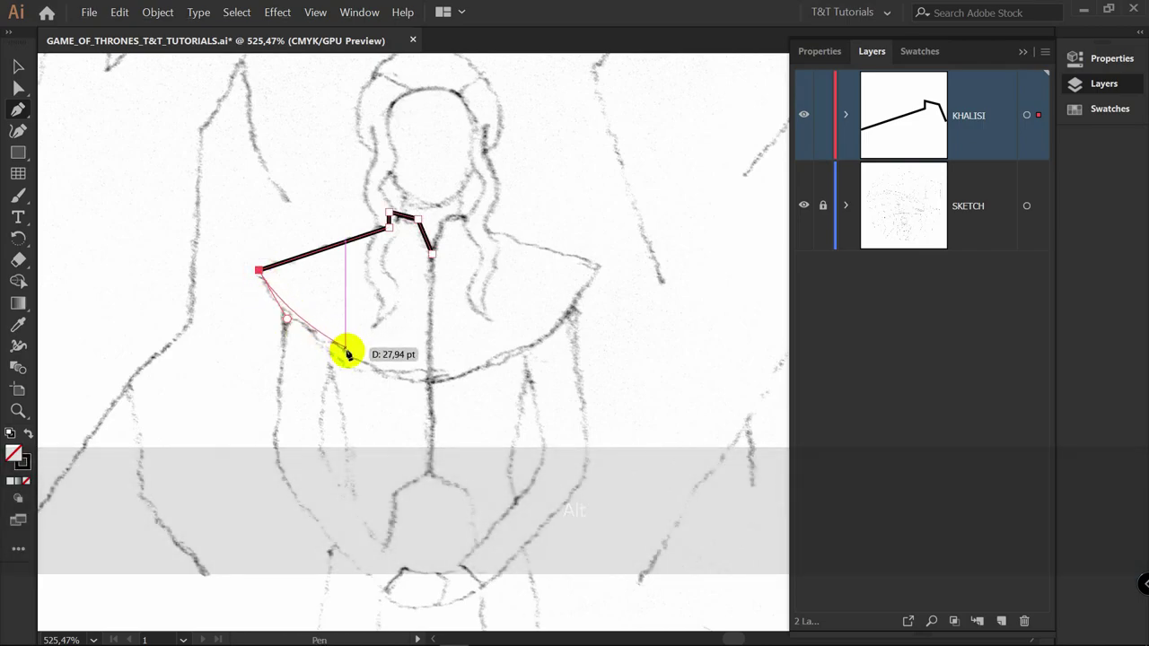
{"action": "left_click_drag", "start_coordinate": [432, 381], "coordinate": [432, 296]}
{"action": "key", "text": "shift"}
{"action": "key", "text": "alt"}
{"action": "left_click", "coordinate": [434, 256]}
Set the cape outline's stroke to a round cap and round join
{"action": "left_click", "coordinate": [809, 52]}
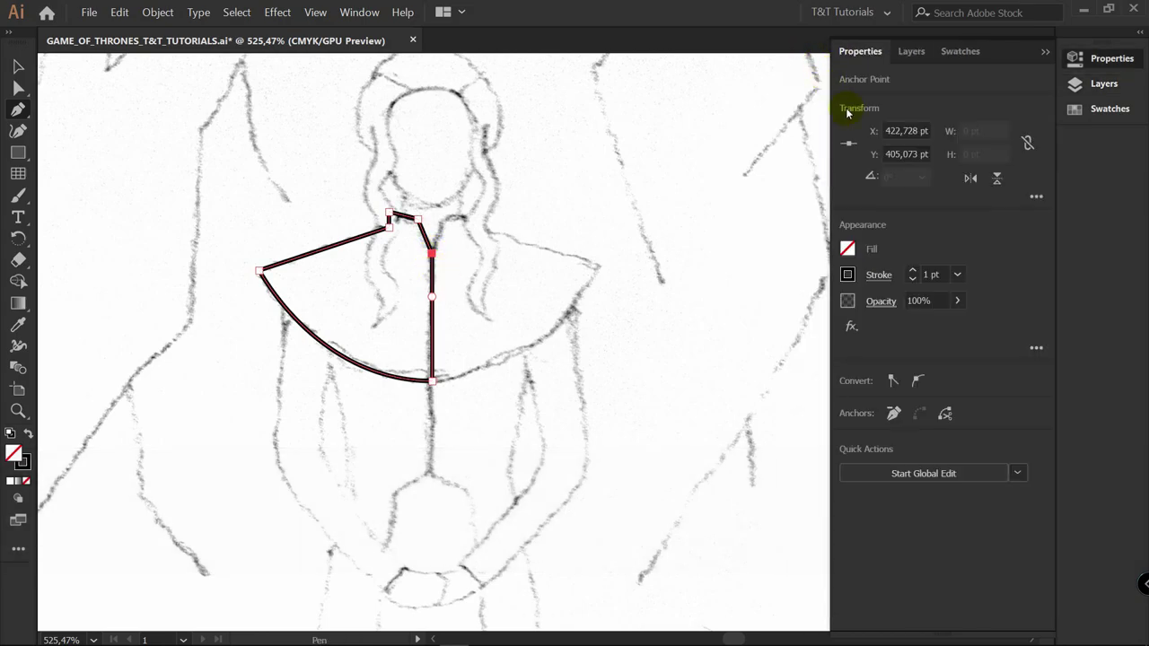
{"action": "left_click", "coordinate": [878, 275]}
{"action": "left_click", "coordinate": [775, 323]}
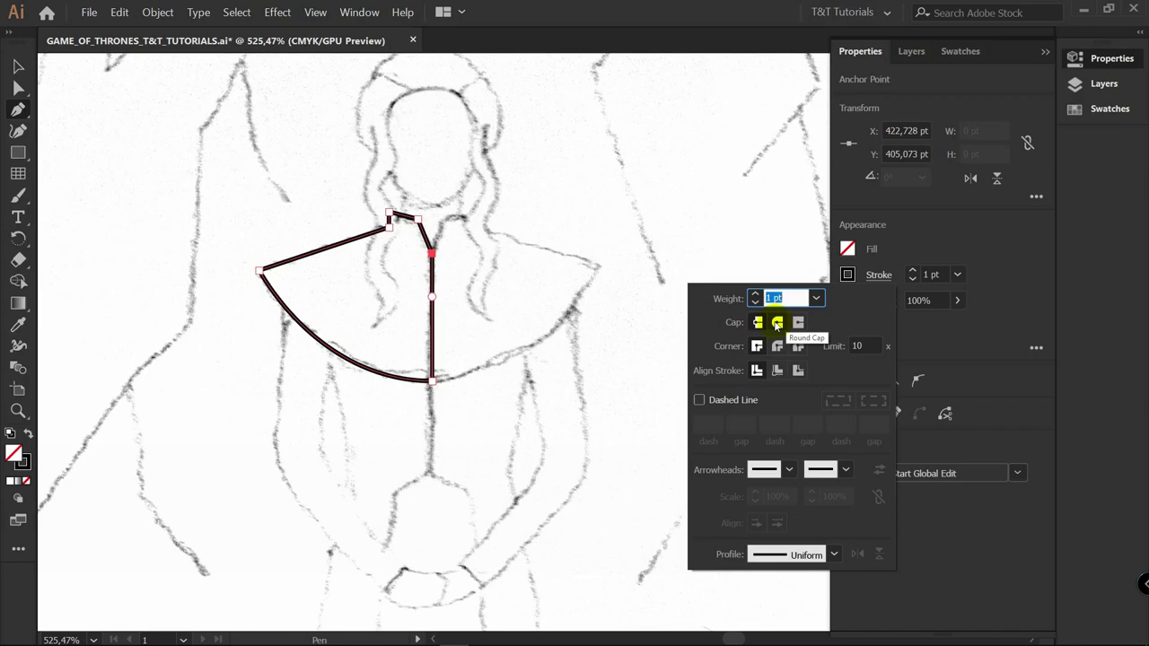
{"action": "left_click", "coordinate": [776, 323]}
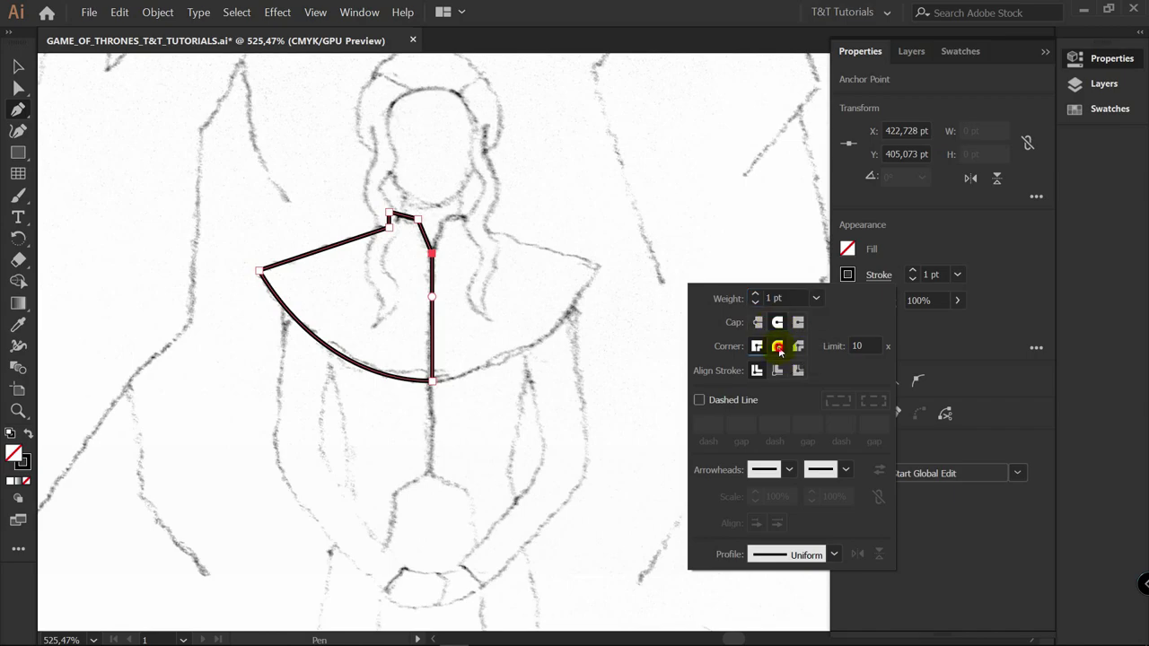
{"action": "left_click", "coordinate": [778, 349]}
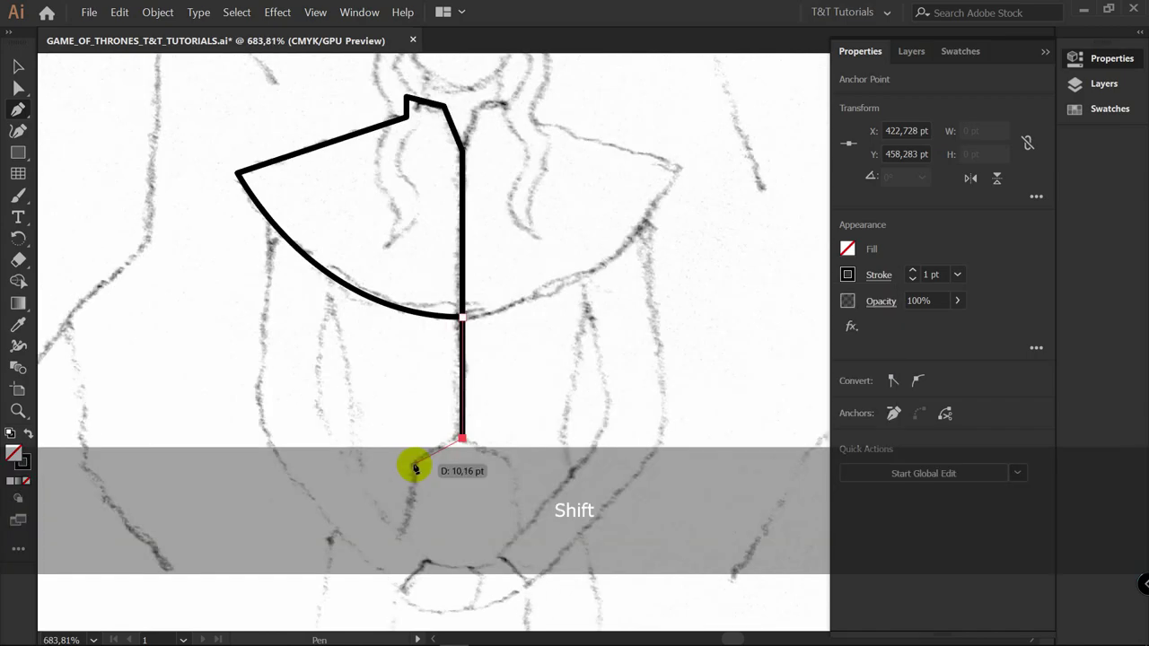
Finish the dress's front line below the cape, angling it around the held object and straight down to the hem, and deselect it
{"action": "left_click", "coordinate": [414, 467]}
{"action": "left_click_drag", "start_coordinate": [397, 544], "coordinate": [429, 320]}
{"action": "left_click_drag", "start_coordinate": [436, 358], "coordinate": [422, 415]}
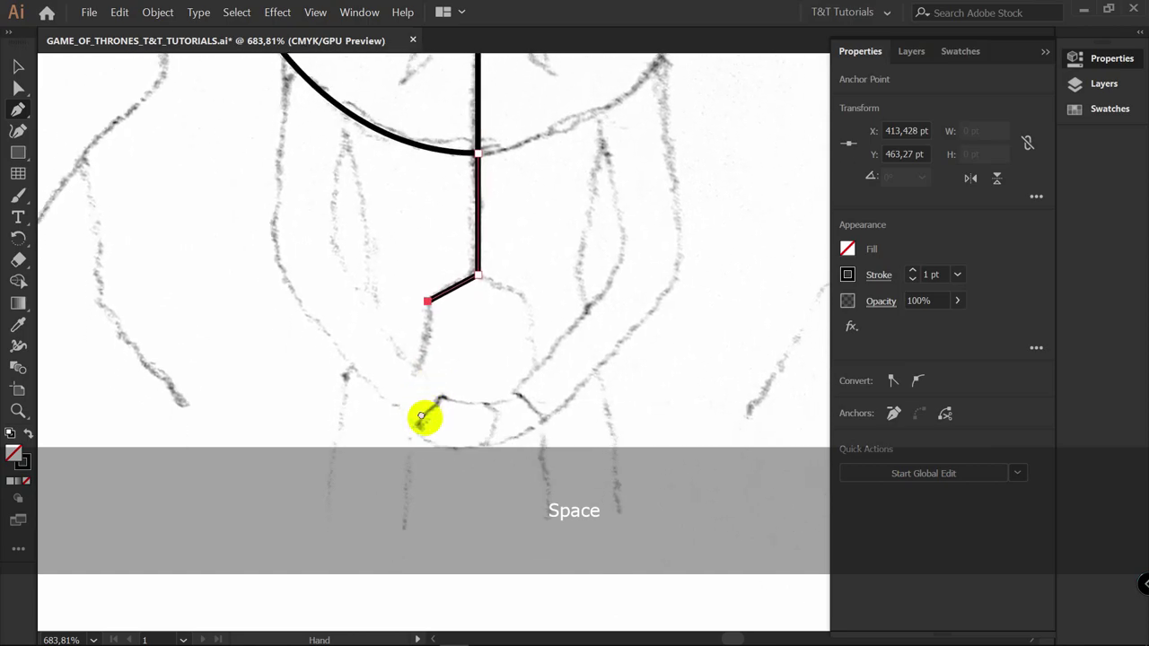
{"action": "scroll", "coordinate": [431, 377], "scroll_direction": "down", "scroll_amount": 2}
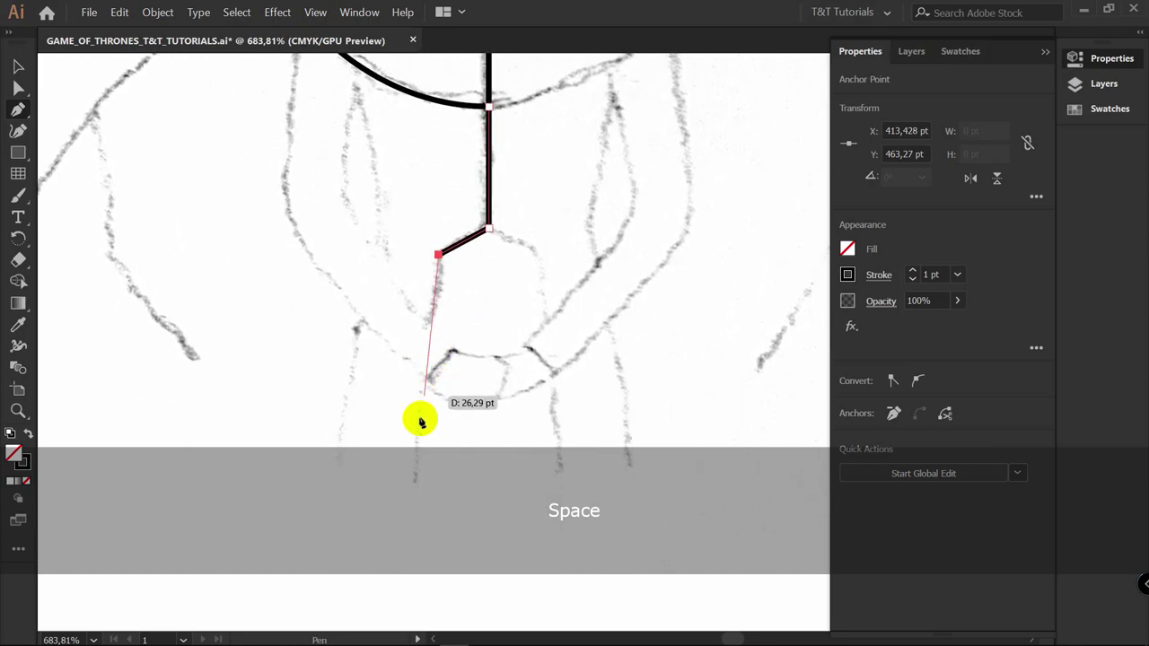
{"action": "left_click", "coordinate": [416, 484]}
{"action": "key", "text": "v"}
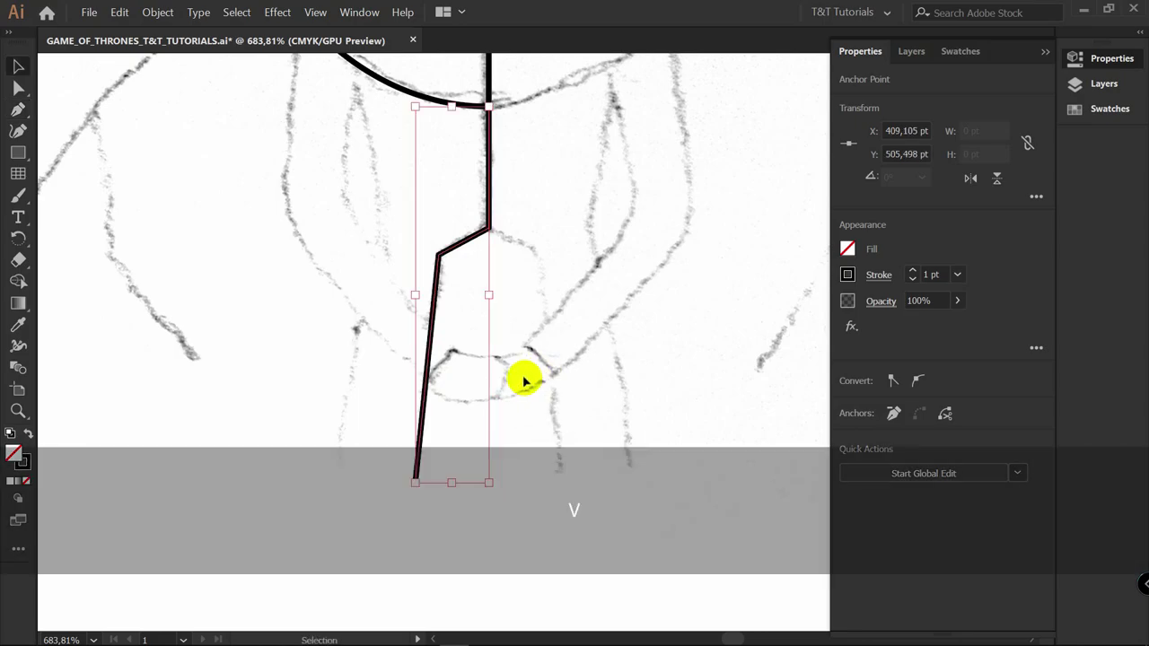
{"action": "scroll", "coordinate": [539, 296], "scroll_direction": "up", "scroll_amount": 3}
{"action": "left_click", "coordinate": [572, 252]}
Trace the left sleeve's outer edge from the cape through the bent elbow to the wrist, including the short cuff line
{"action": "key", "text": "p"}
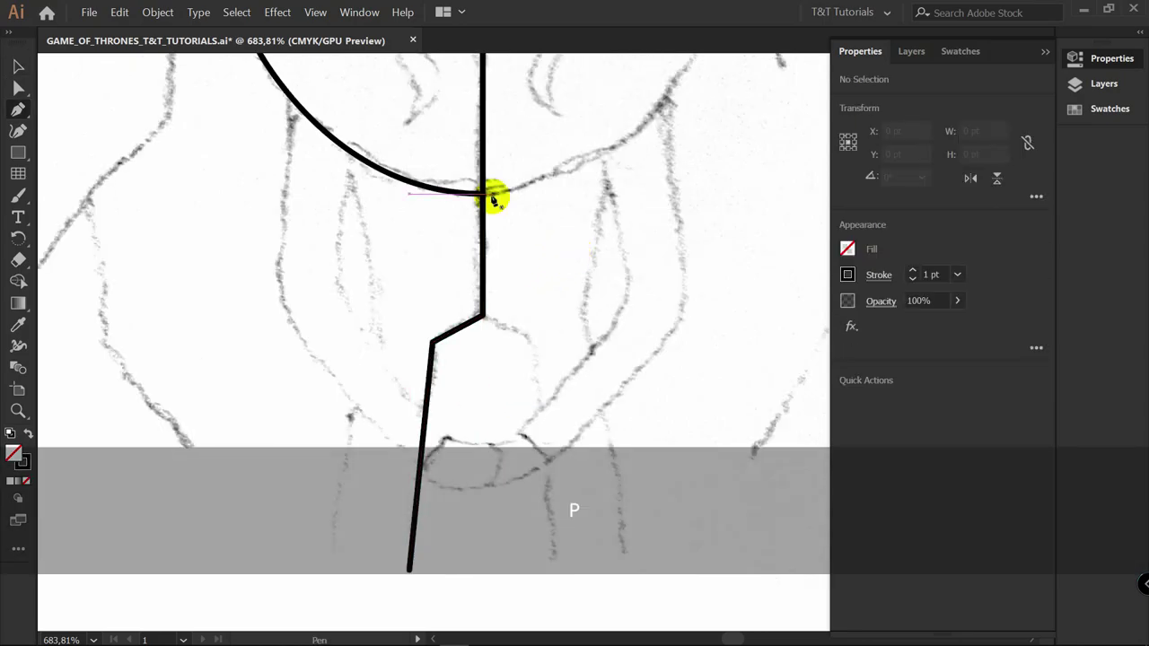
{"action": "left_click_drag", "start_coordinate": [353, 161], "coordinate": [349, 213]}
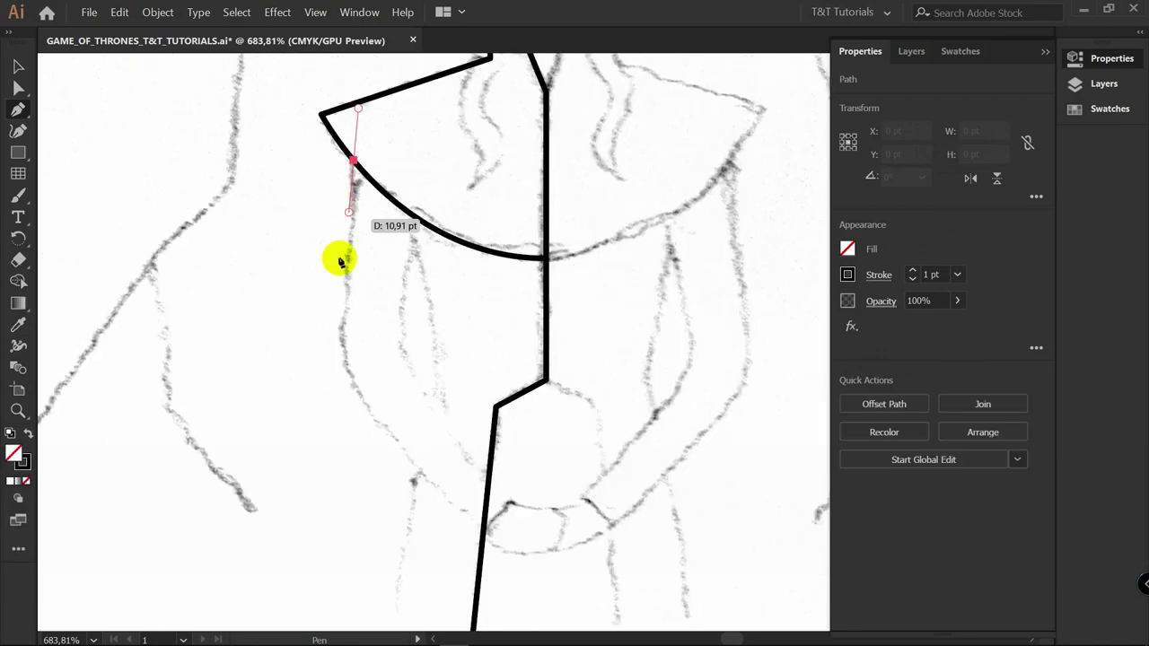
{"action": "left_click_drag", "start_coordinate": [348, 374], "coordinate": [361, 412]}
{"action": "left_click_drag", "start_coordinate": [484, 533], "coordinate": [512, 504]}
{"action": "key", "text": "p"}
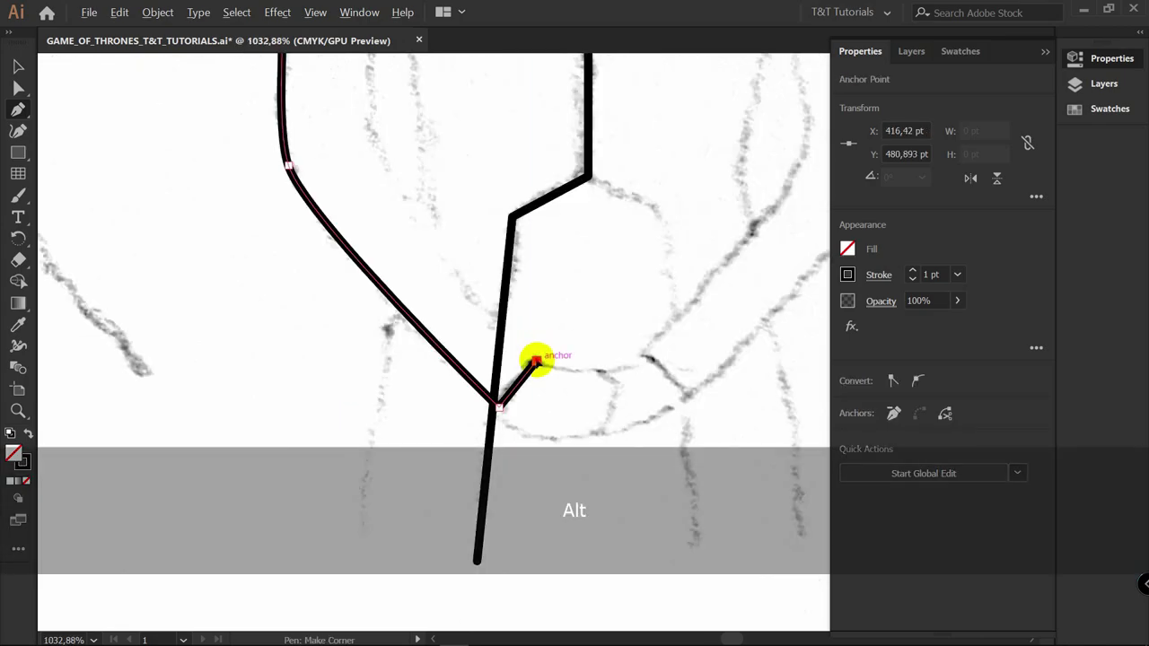
Continue the sleeve path from the cuff along the inner edge of the arm up to the armpit below the cape
{"action": "left_click_drag", "start_coordinate": [537, 361], "coordinate": [479, 296]}
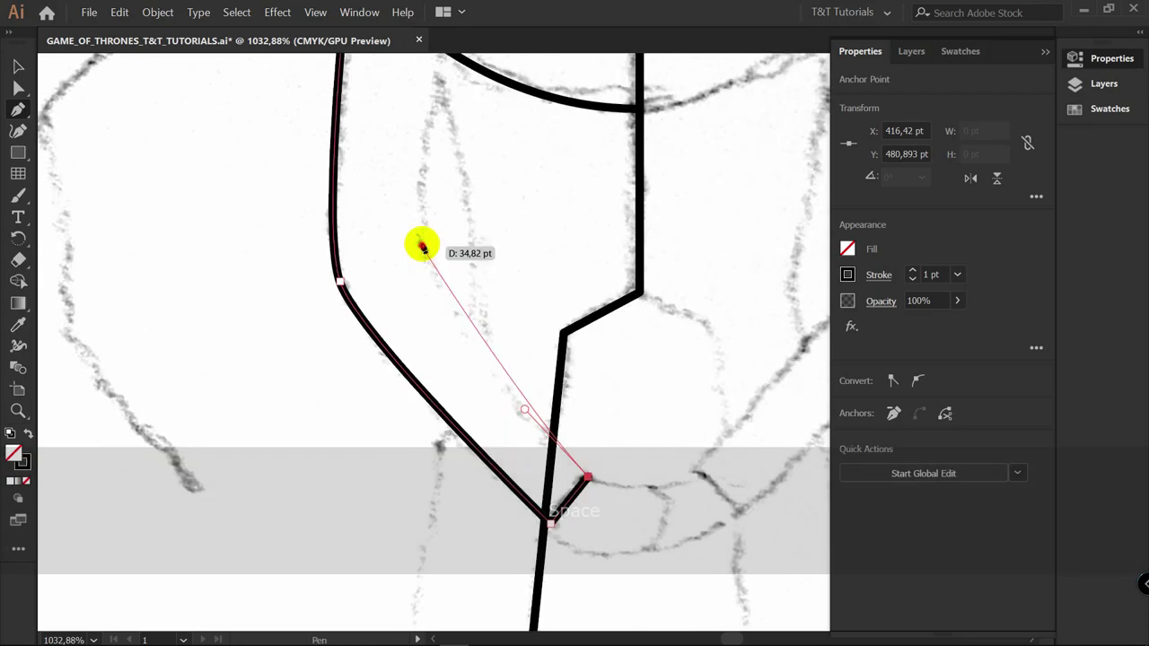
{"action": "left_click_drag", "start_coordinate": [422, 245], "coordinate": [459, 172]}
{"action": "scroll", "coordinate": [456, 174], "scroll_direction": "up", "scroll_amount": 2}
{"action": "left_click", "coordinate": [457, 170]}
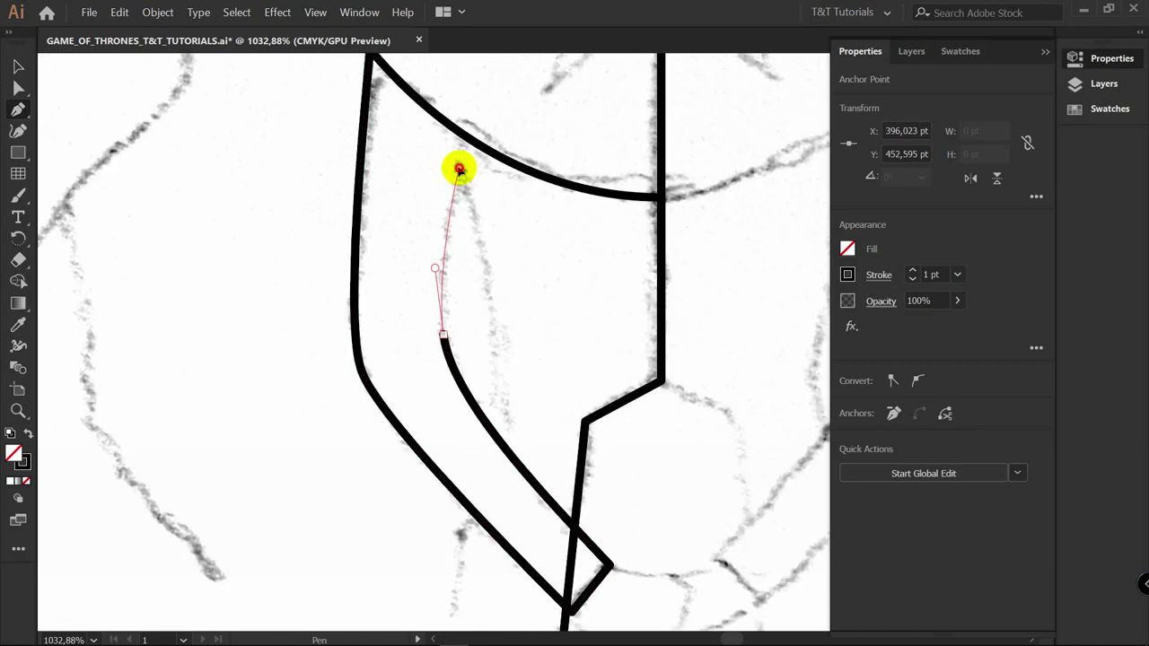
{"action": "key", "text": "alt"}
{"action": "left_click_drag", "start_coordinate": [459, 171], "coordinate": [476, 219]}
{"action": "left_click_drag", "start_coordinate": [485, 432], "coordinate": [449, 296]}
{"action": "key", "text": "z"}
{"action": "key", "text": "space"}
{"action": "left_click_drag", "start_coordinate": [466, 297], "coordinate": [458, 385]}
{"action": "key", "text": "p"}
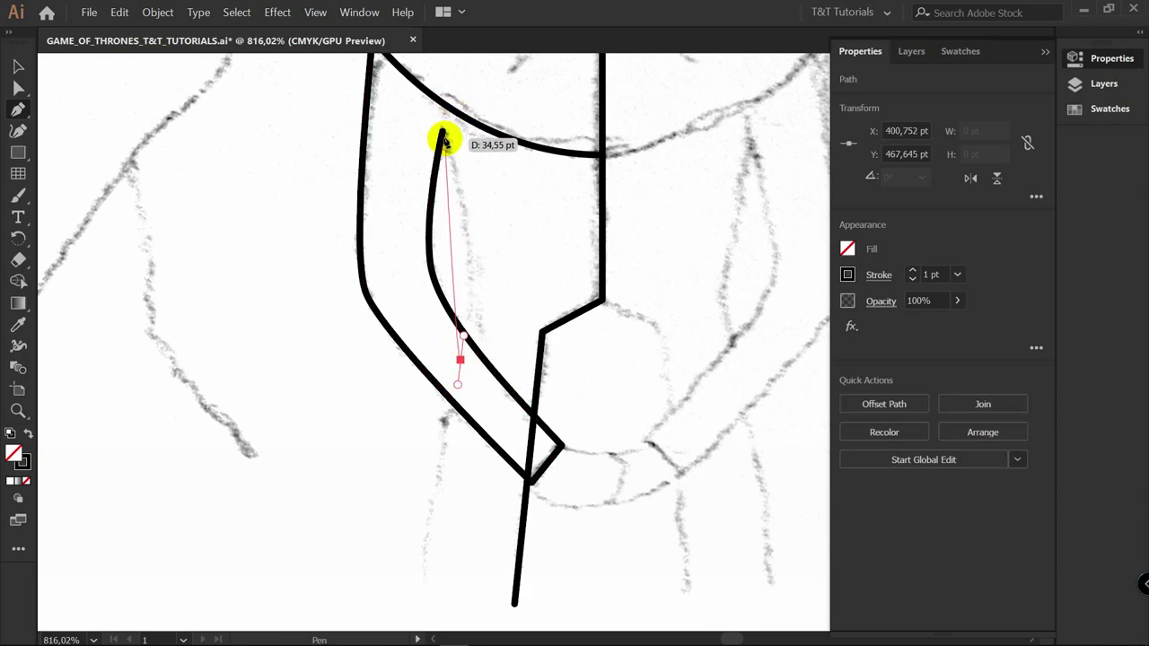
{"action": "key", "text": "ctrl+z"}
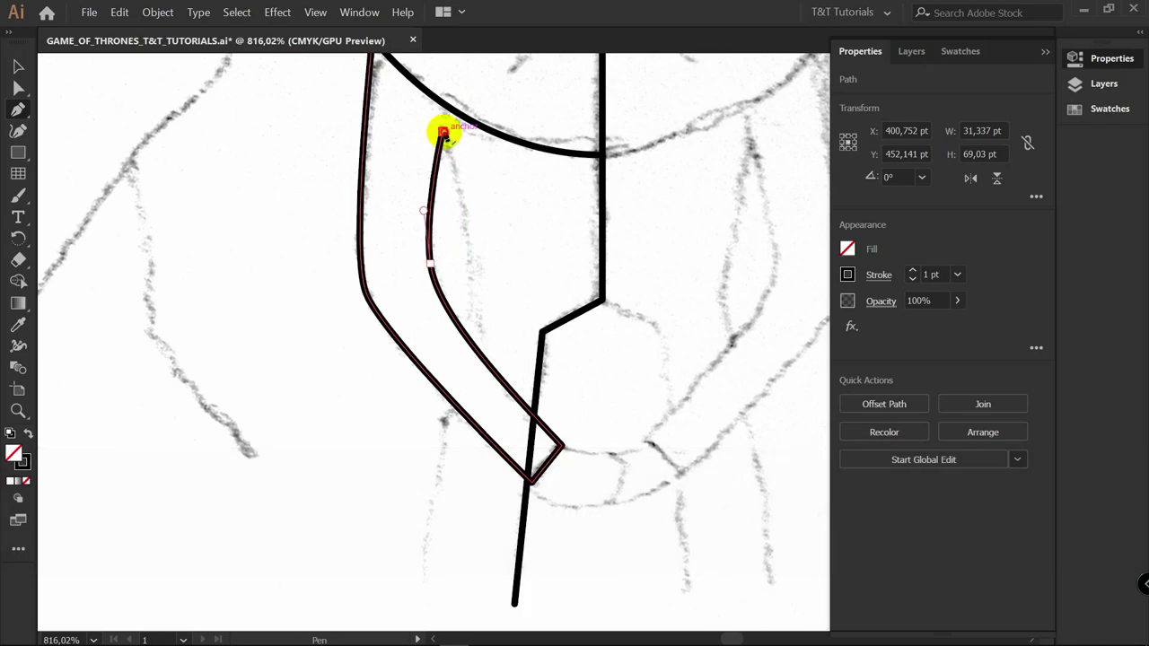
Continue the sleeve path from the armpit along the curved waist and down the dress side to the hem, and deselect it
{"action": "left_click", "coordinate": [442, 133]}
{"action": "key", "text": "alt"}
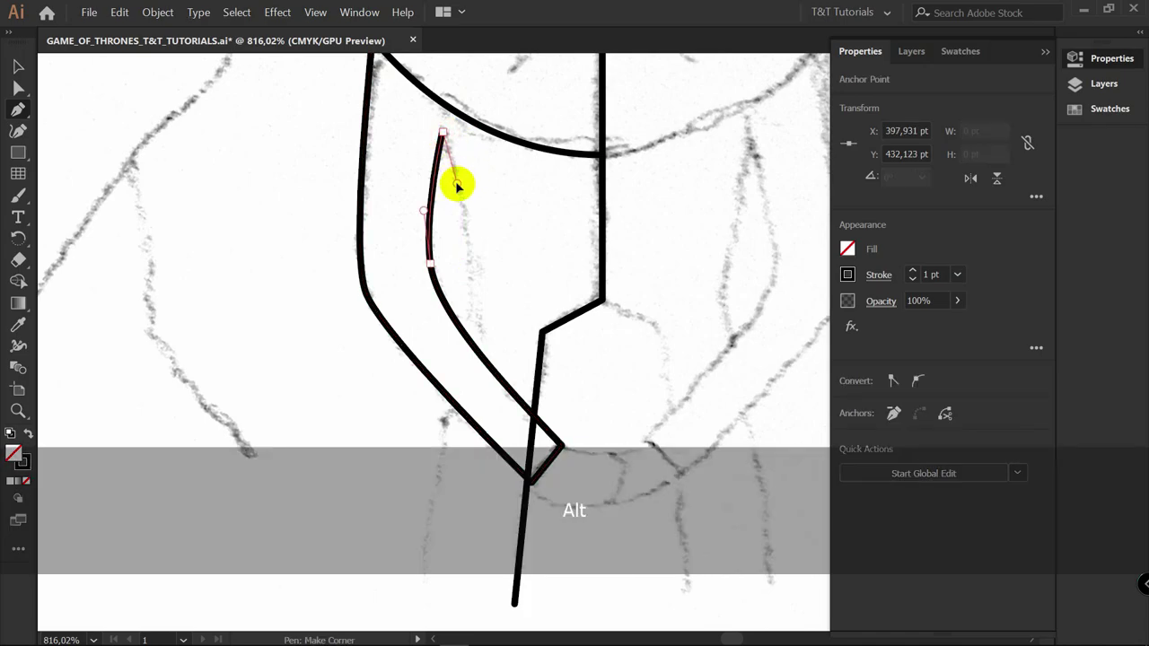
{"action": "left_click_drag", "start_coordinate": [458, 359], "coordinate": [437, 457]}
{"action": "left_click_drag", "start_coordinate": [423, 583], "coordinate": [422, 623]}
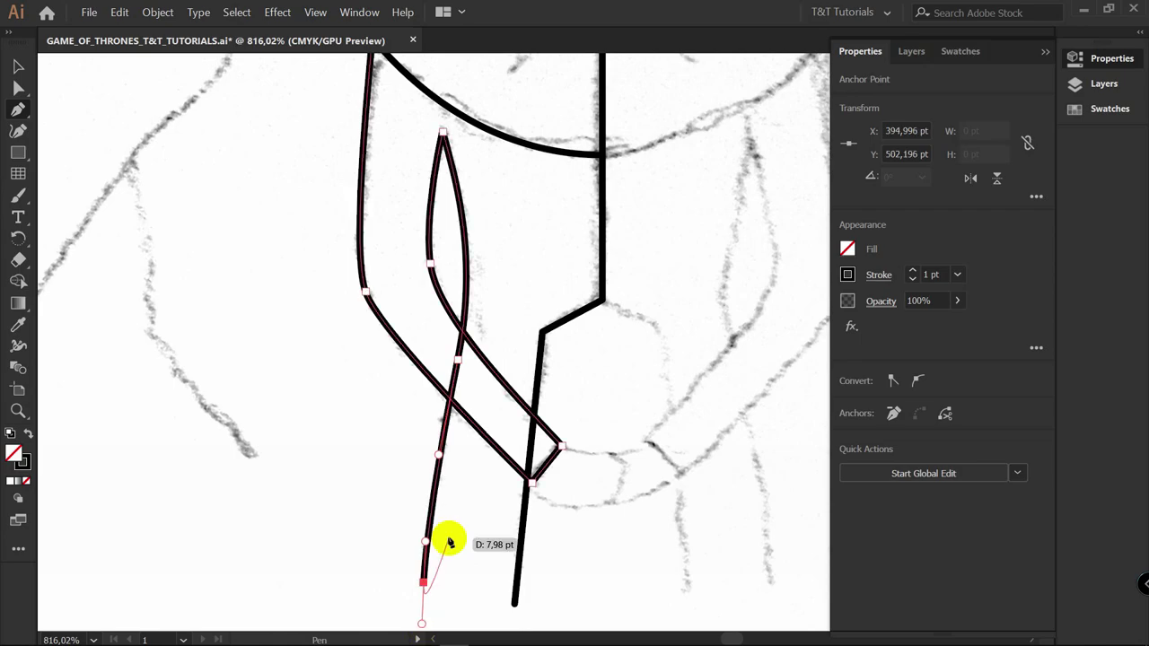
{"action": "key", "text": "v"}
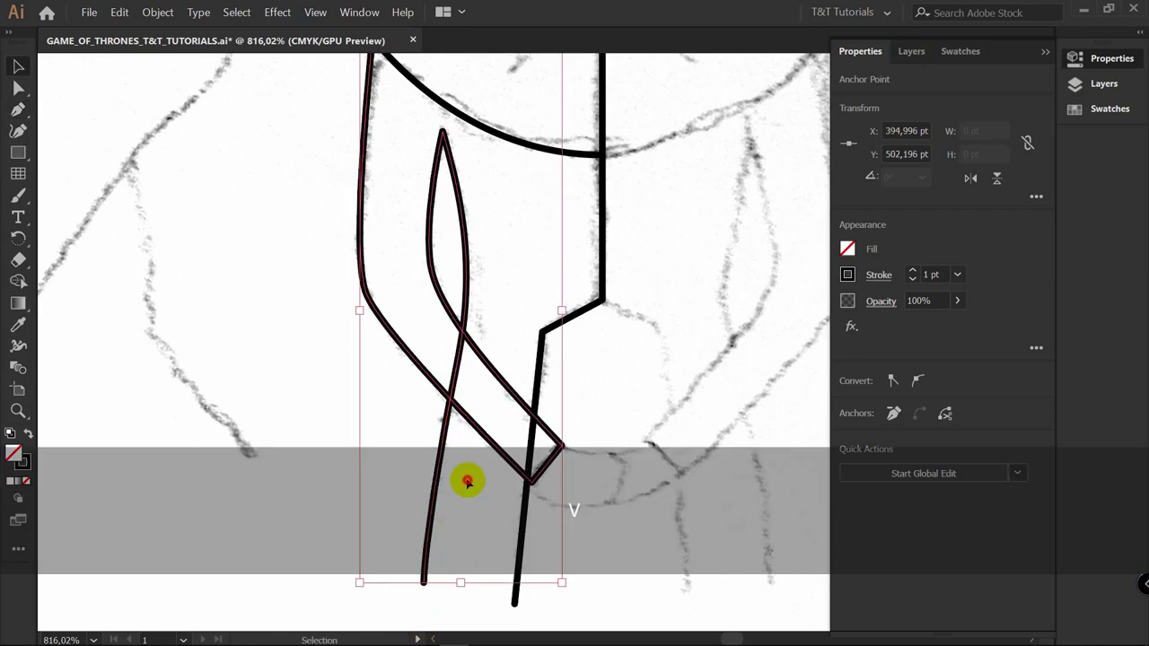
{"action": "left_click", "coordinate": [467, 482]}
Select all traced left-half paths and reflect a copy across the vertical axis through the neckline's centre anchor
{"action": "scroll", "coordinate": [499, 336], "scroll_direction": "down", "scroll_amount": 1}
{"action": "left_click_drag", "start_coordinate": [512, 509], "coordinate": [517, 598]}
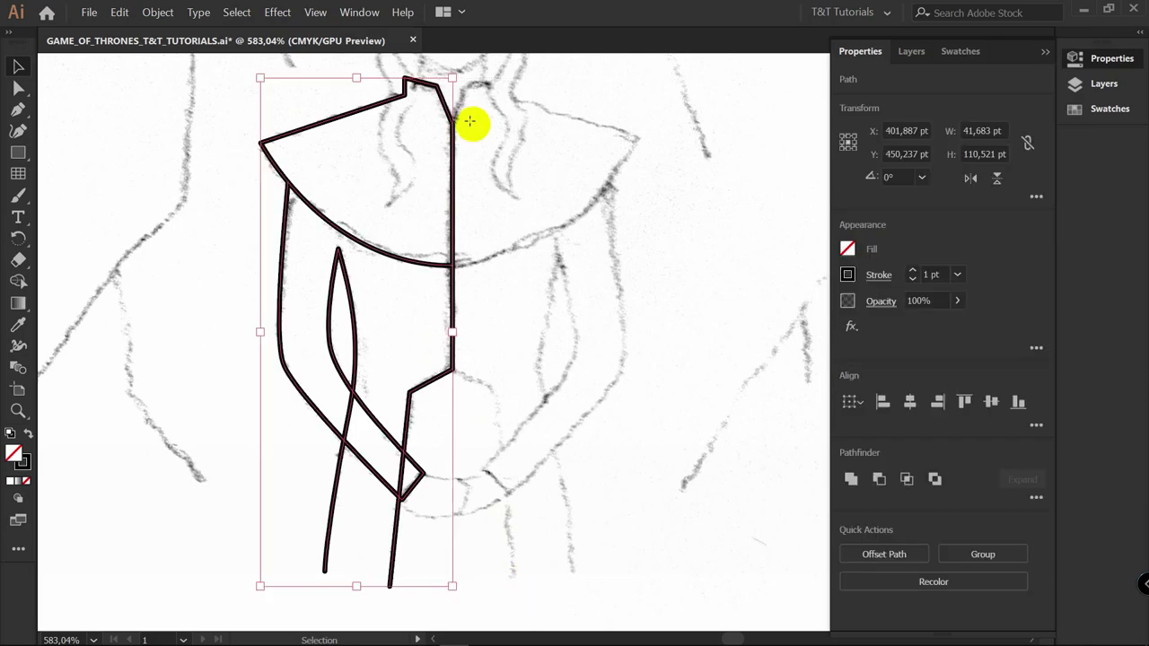
{"action": "key", "text": "o"}
{"action": "key", "text": "alt"}
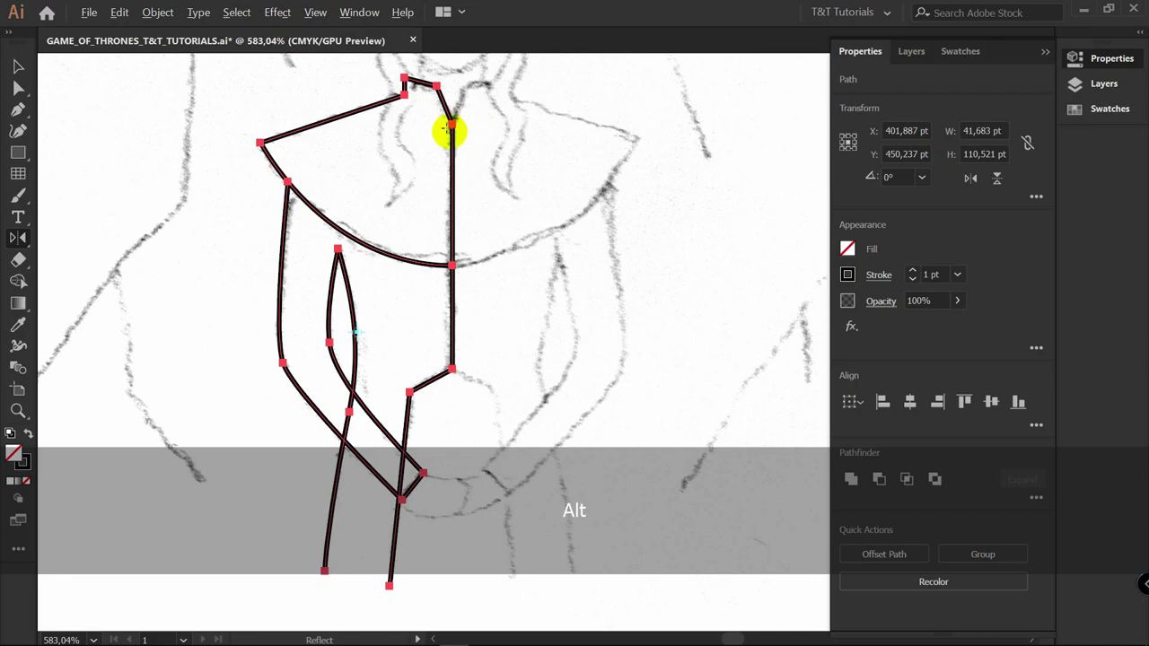
{"action": "left_click", "coordinate": [451, 126], "text": "alt"}
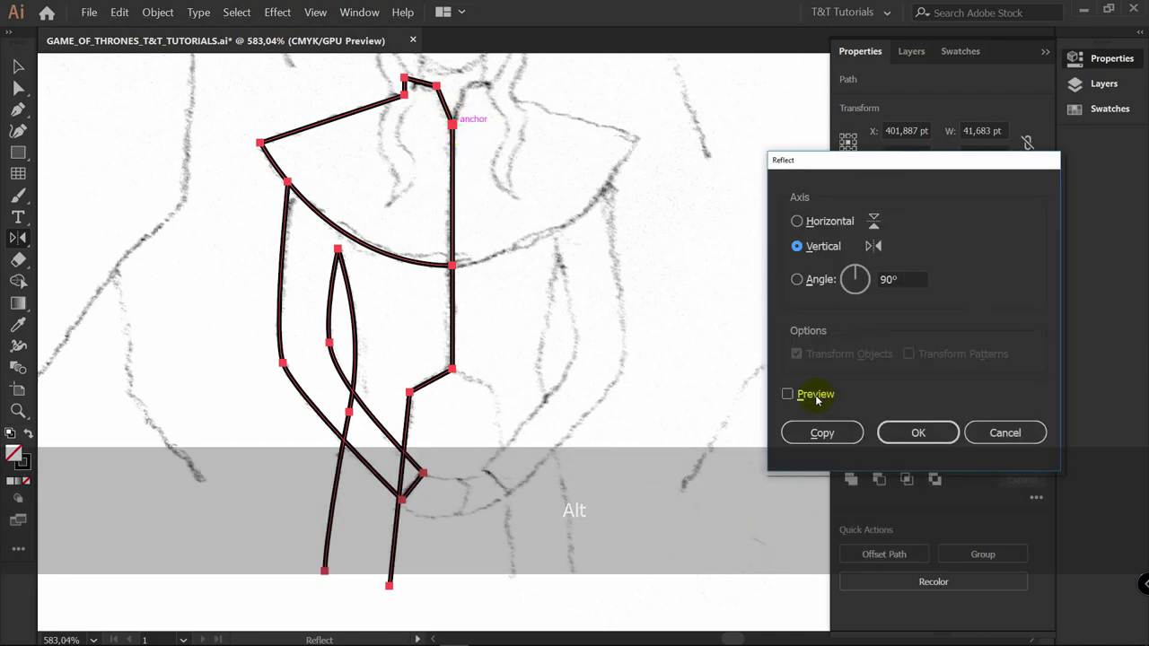
{"action": "left_click", "coordinate": [825, 395]}
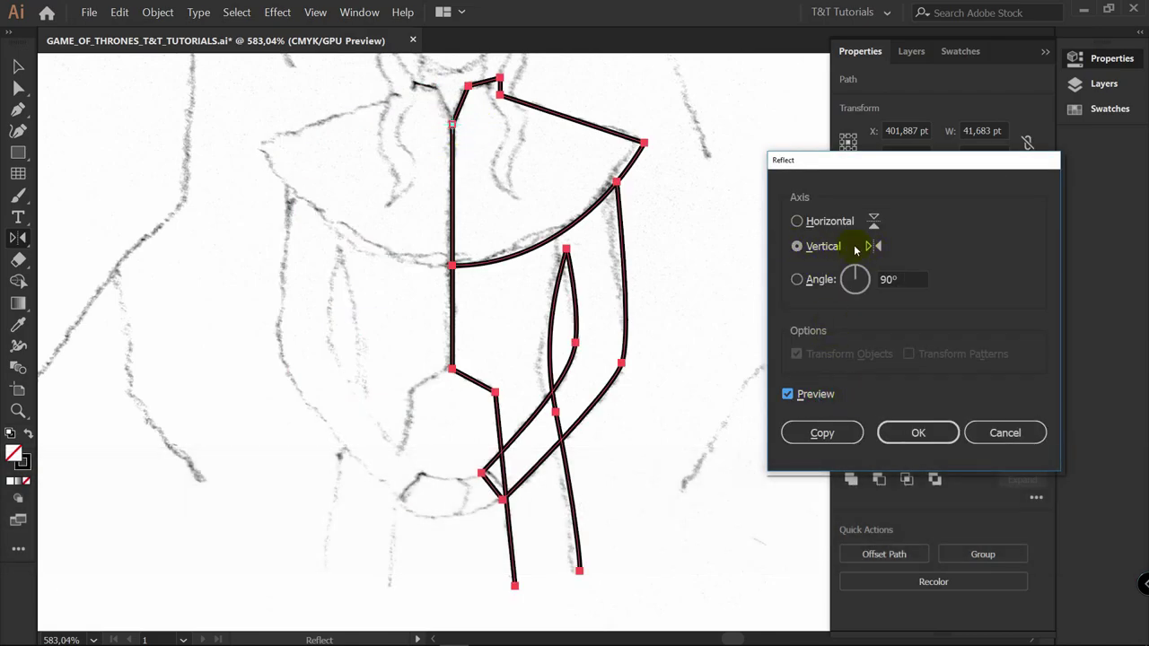
{"action": "left_click", "coordinate": [820, 433]}
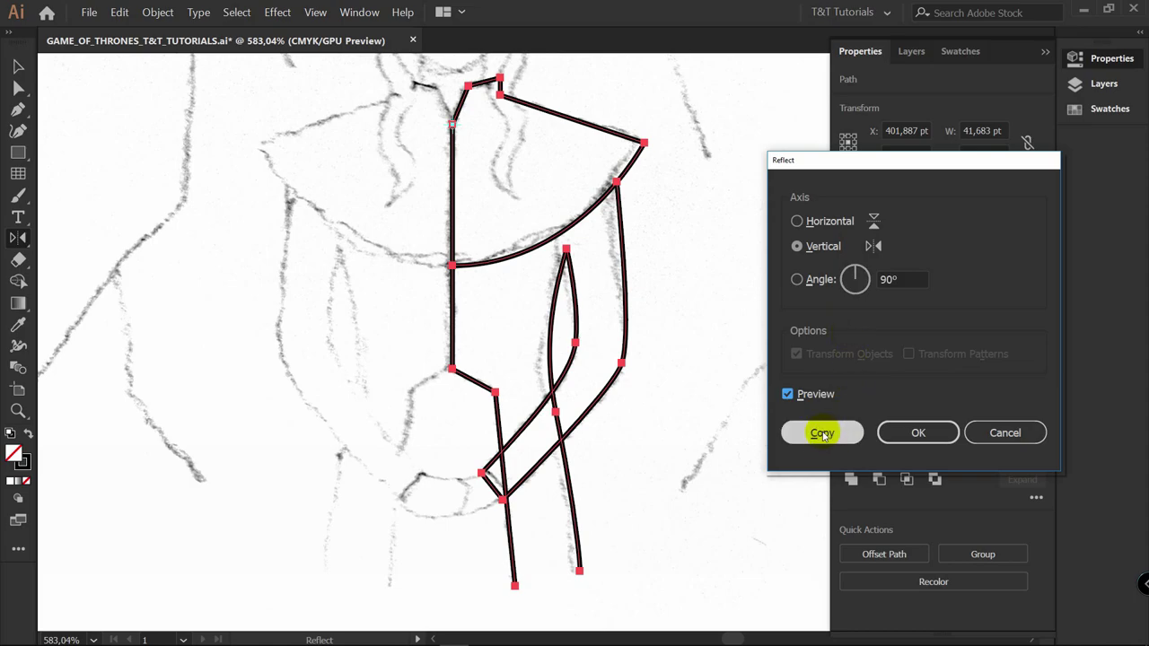
{"action": "left_click", "coordinate": [822, 434]}
{"action": "left_click_drag", "start_coordinate": [592, 413], "coordinate": [599, 272]}
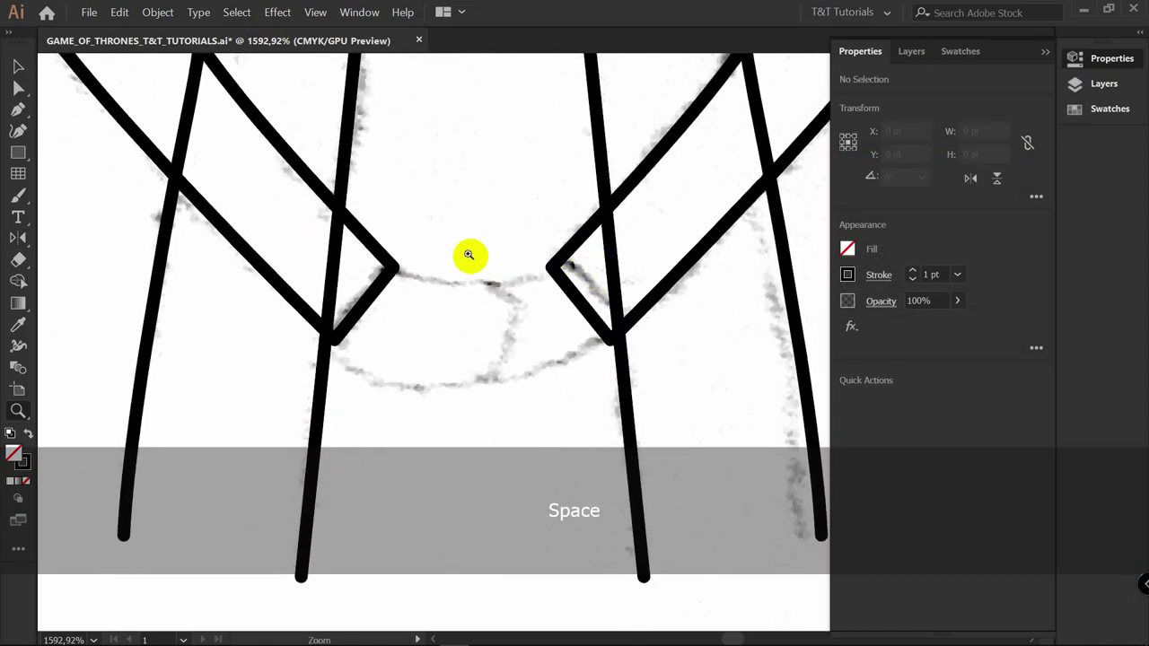
{"action": "key", "text": "p"}
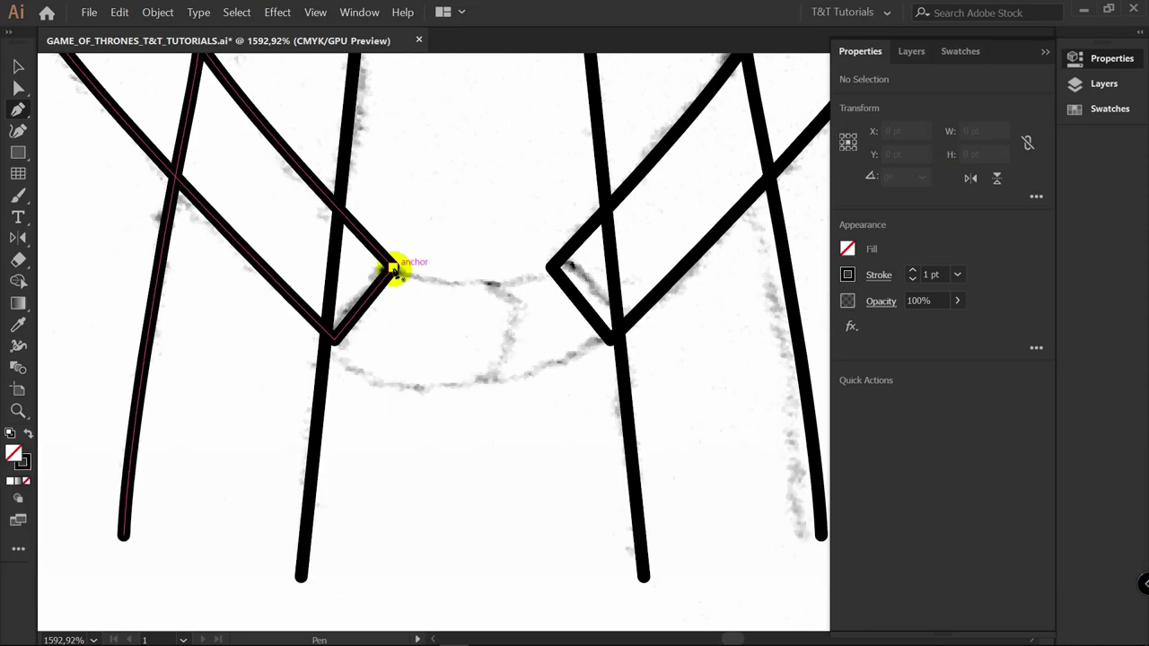
{"action": "left_click_drag", "start_coordinate": [392, 266], "coordinate": [425, 283]}
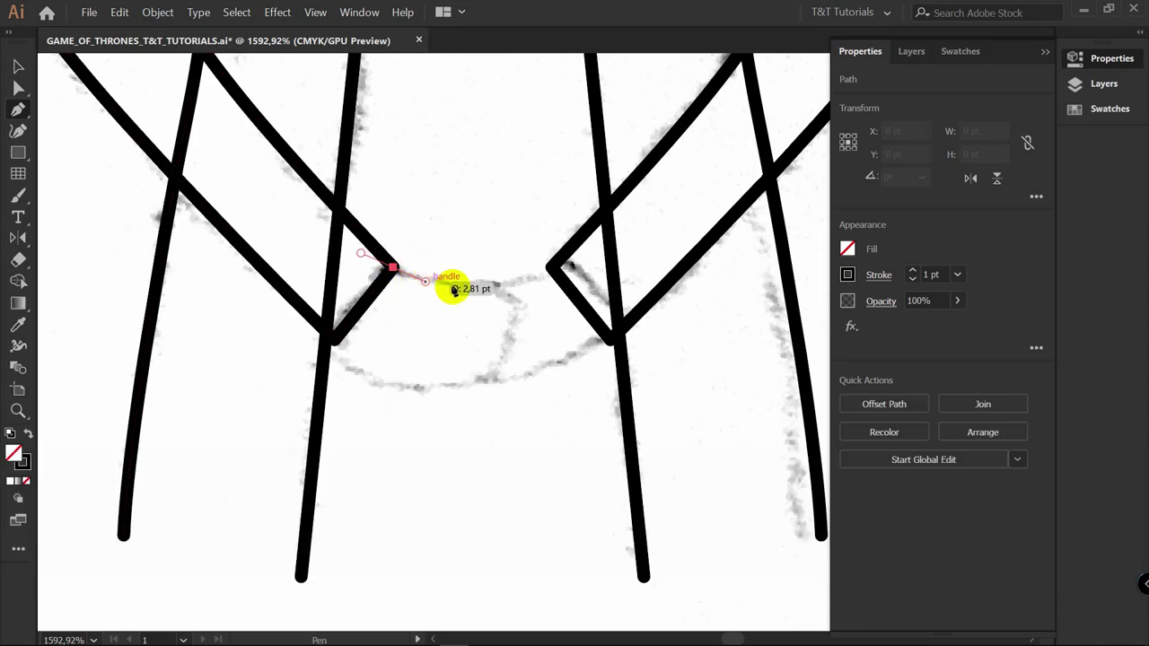
{"action": "left_click_drag", "start_coordinate": [550, 267], "coordinate": [582, 276]}
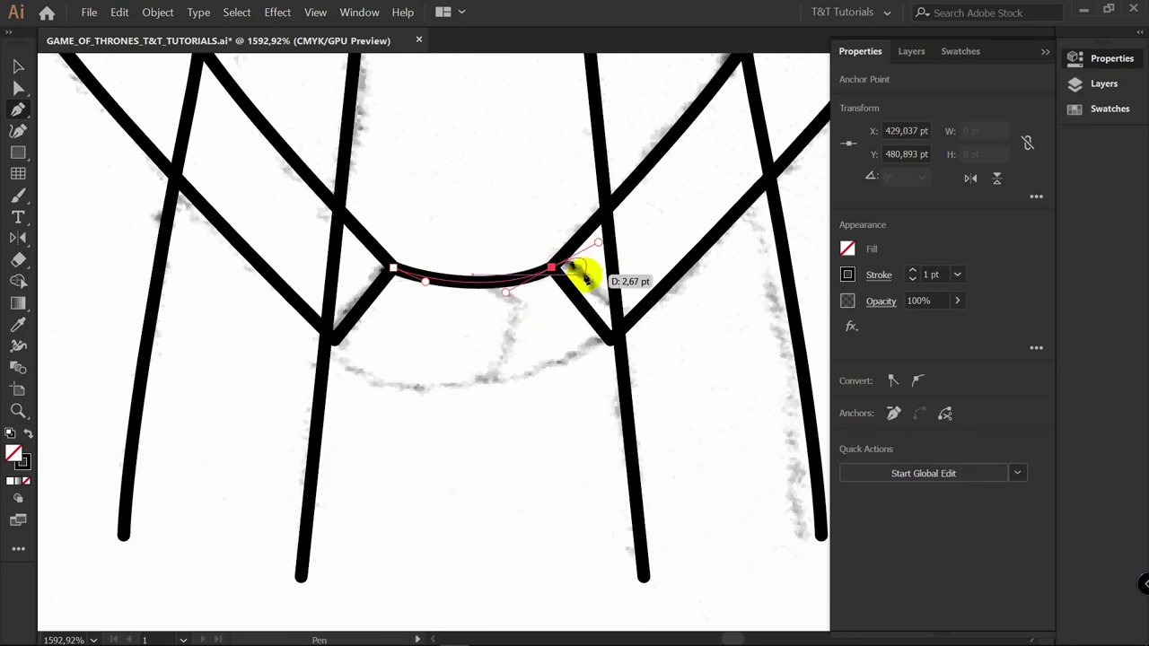
{"action": "key", "text": "Delete"}
{"action": "key", "text": "Delete"}
Trace the left half of the hands' upper curve from the left cuff's inner corner to the centre line, and deselect it
{"action": "left_click_drag", "start_coordinate": [392, 268], "coordinate": [409, 283]}
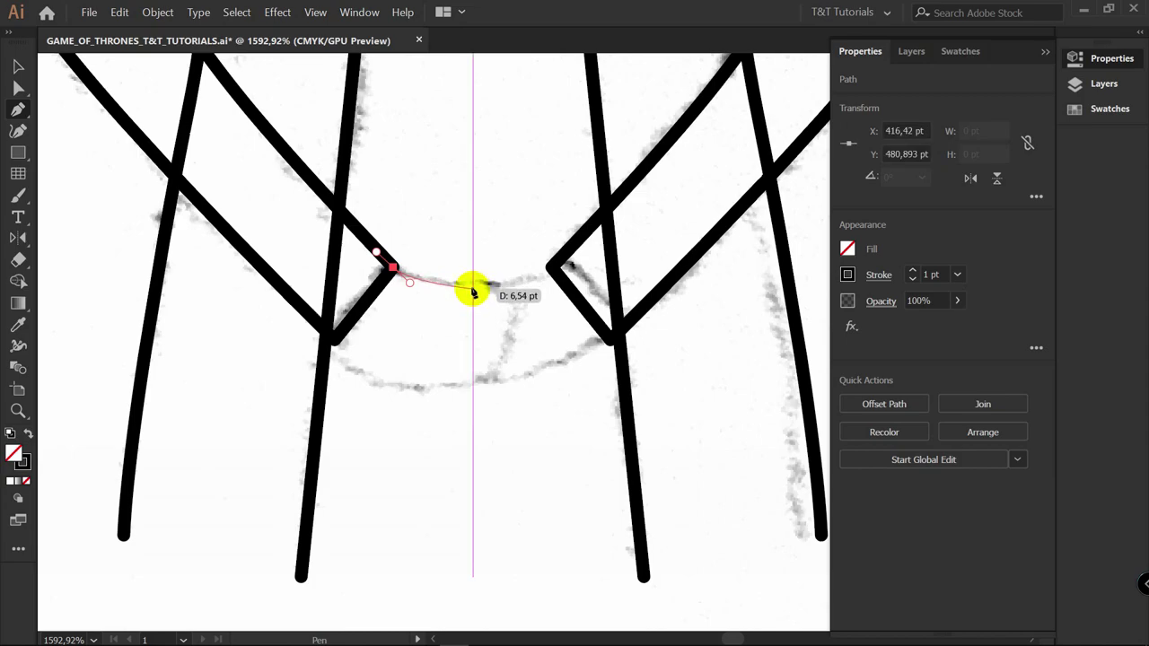
{"action": "left_click_drag", "start_coordinate": [474, 288], "coordinate": [500, 288]}
{"action": "key", "text": "shift"}
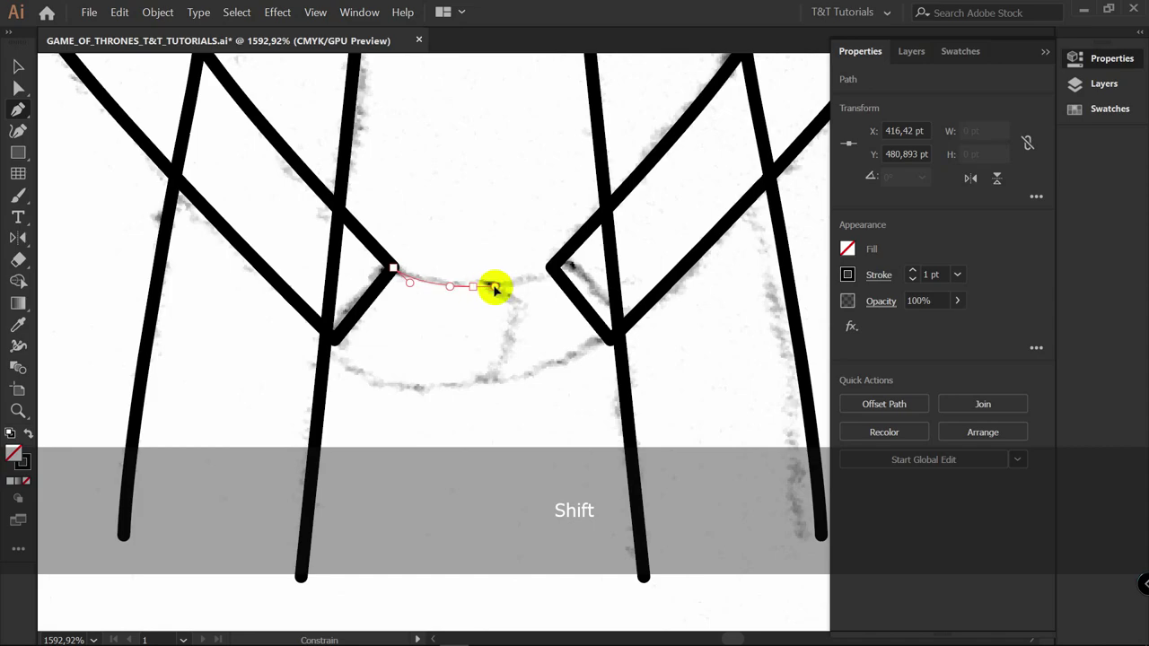
{"action": "key", "text": "v"}
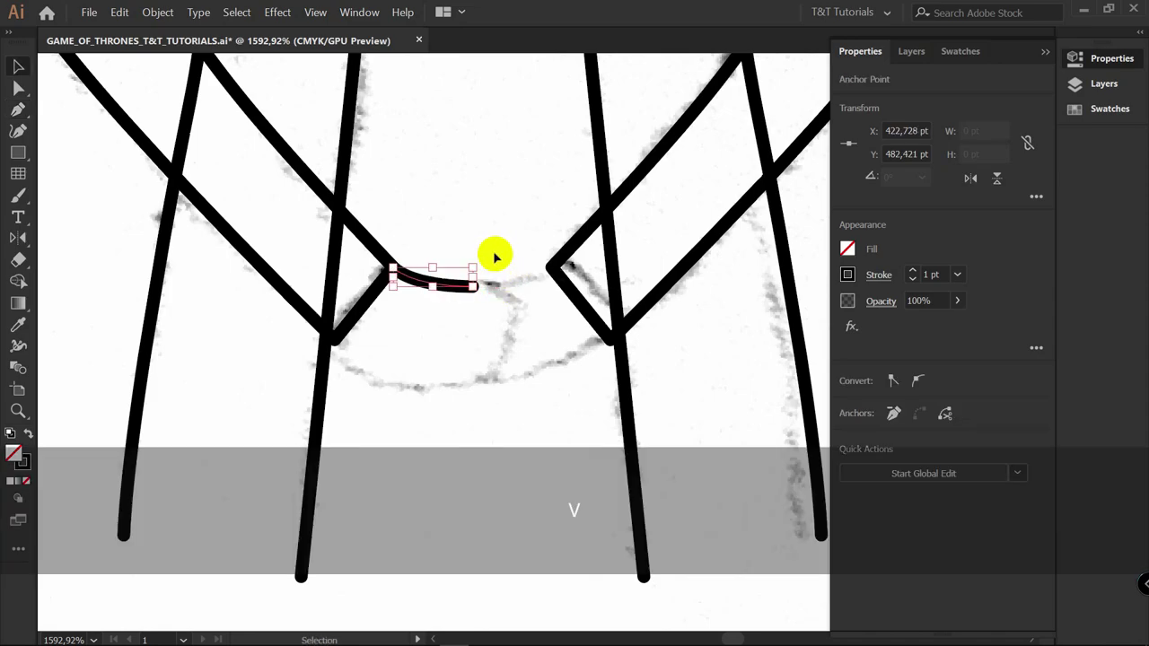
{"action": "left_click", "coordinate": [488, 226]}
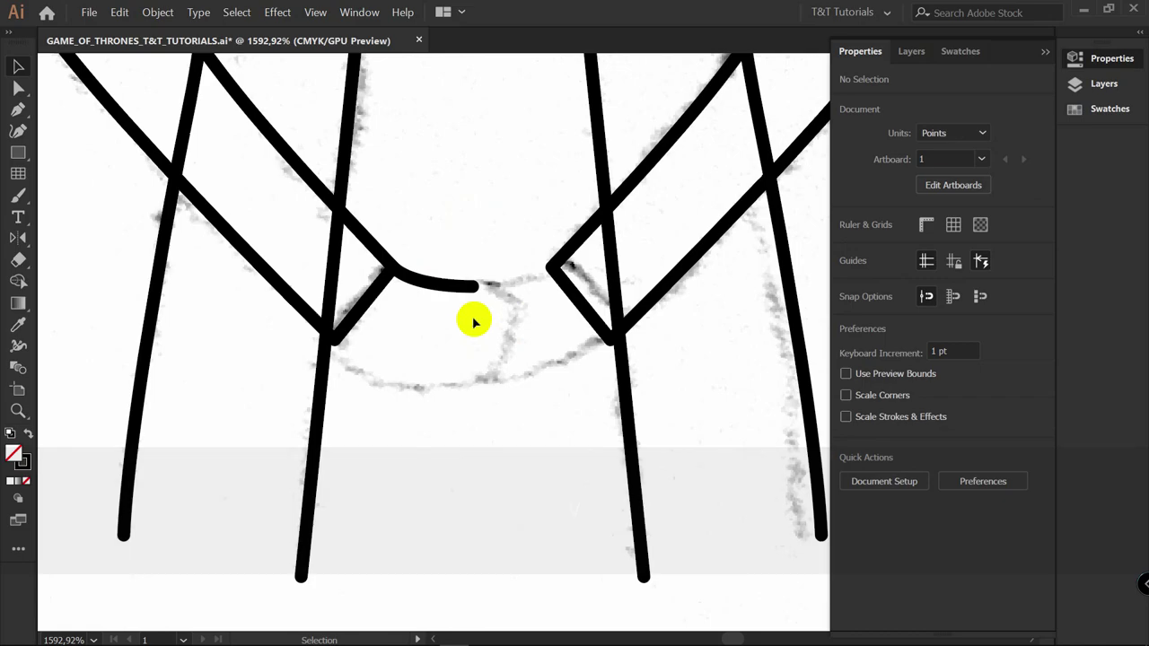
Reflect a copy of the upper hand curve across the vertical axis through its centre endpoint
{"action": "left_click", "coordinate": [457, 289]}
{"action": "key", "text": "o"}
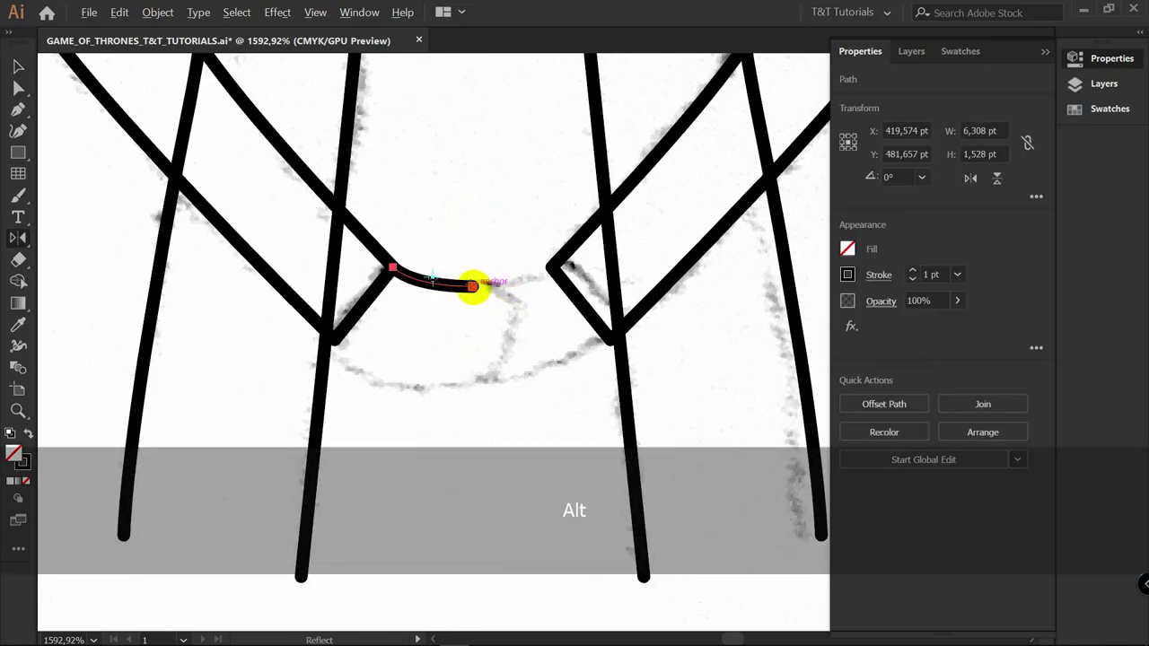
{"action": "left_click", "coordinate": [473, 287], "text": "alt"}
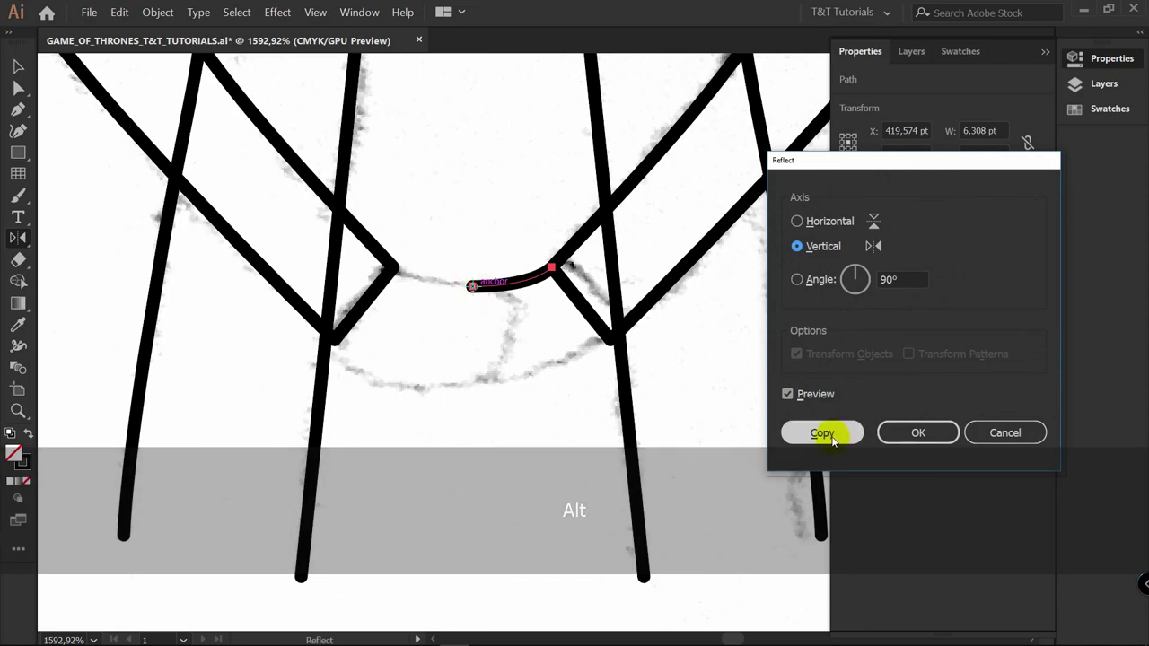
{"action": "left_click", "coordinate": [823, 432]}
Connect the two upper hand curves at their centre endpoints and lower the joined anchor slightly
{"action": "key", "text": "a"}
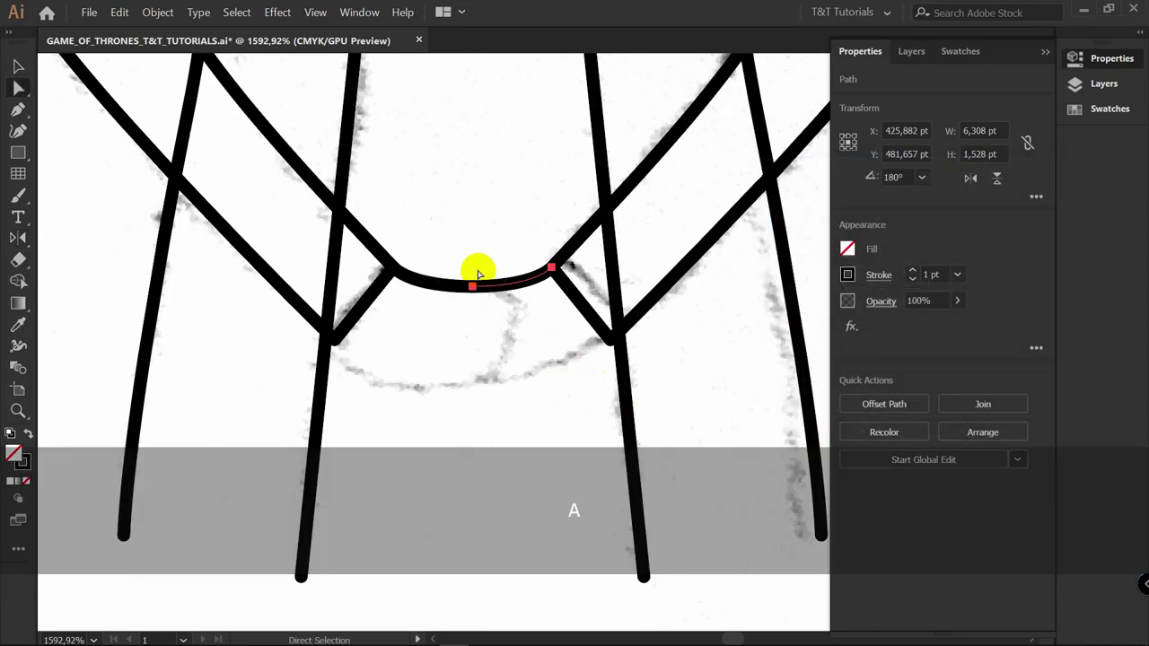
{"action": "left_click_drag", "start_coordinate": [482, 308], "coordinate": [475, 276]}
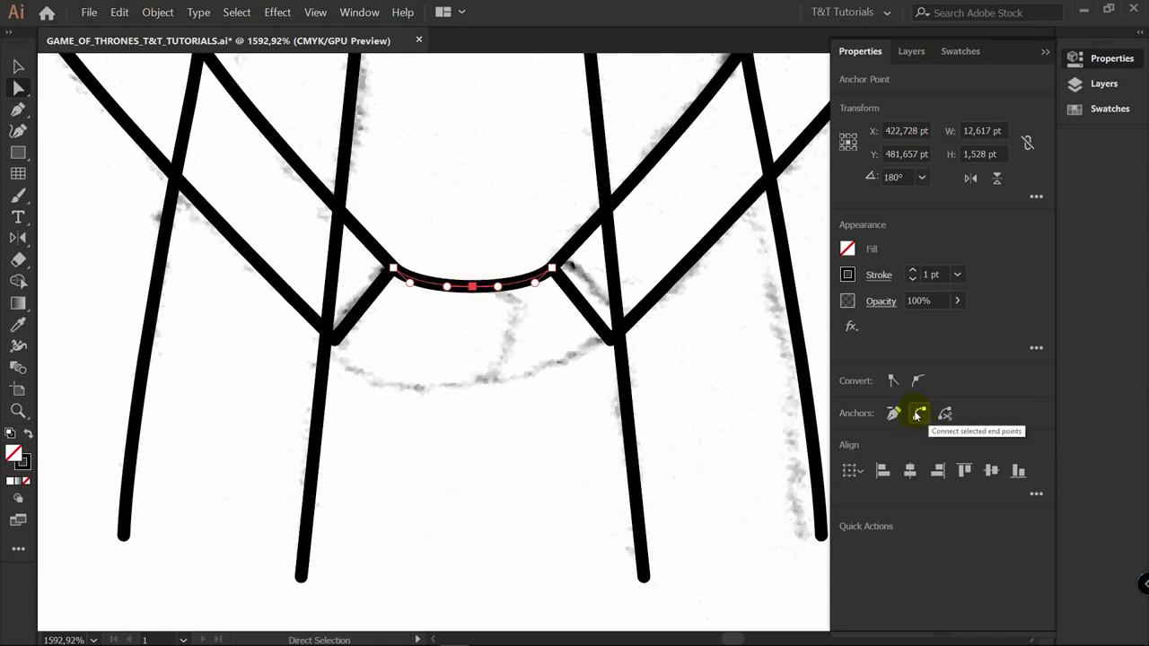
{"action": "left_click", "coordinate": [917, 414]}
{"action": "left_click", "coordinate": [473, 287]}
{"action": "mouse_move", "coordinate": [473, 288]}
{"action": "left_mouse_down"}
{"action": "mouse_move", "coordinate": [479, 320]}
{"action": "mouse_move", "coordinate": [474, 297]}
{"action": "left_mouse_up"}
{"action": "key", "text": "ctrl+z"}
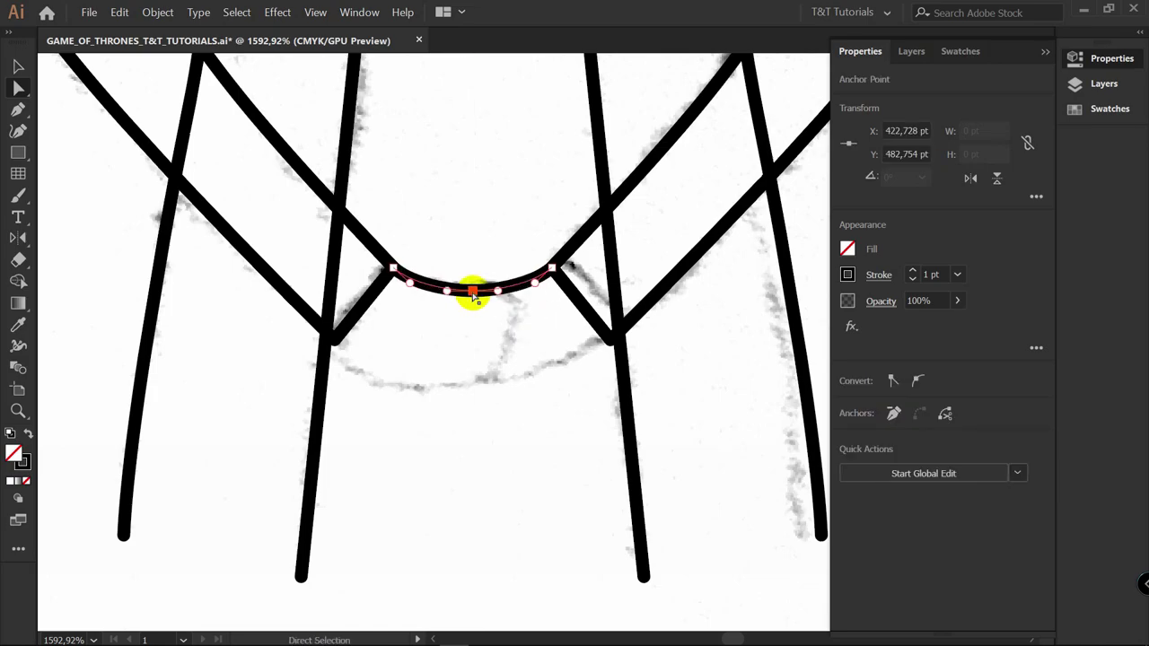
Trace the left half of the hands' lower curve from the left cuff's outer corner to the centre line, and deselect it
{"action": "key", "text": "p"}
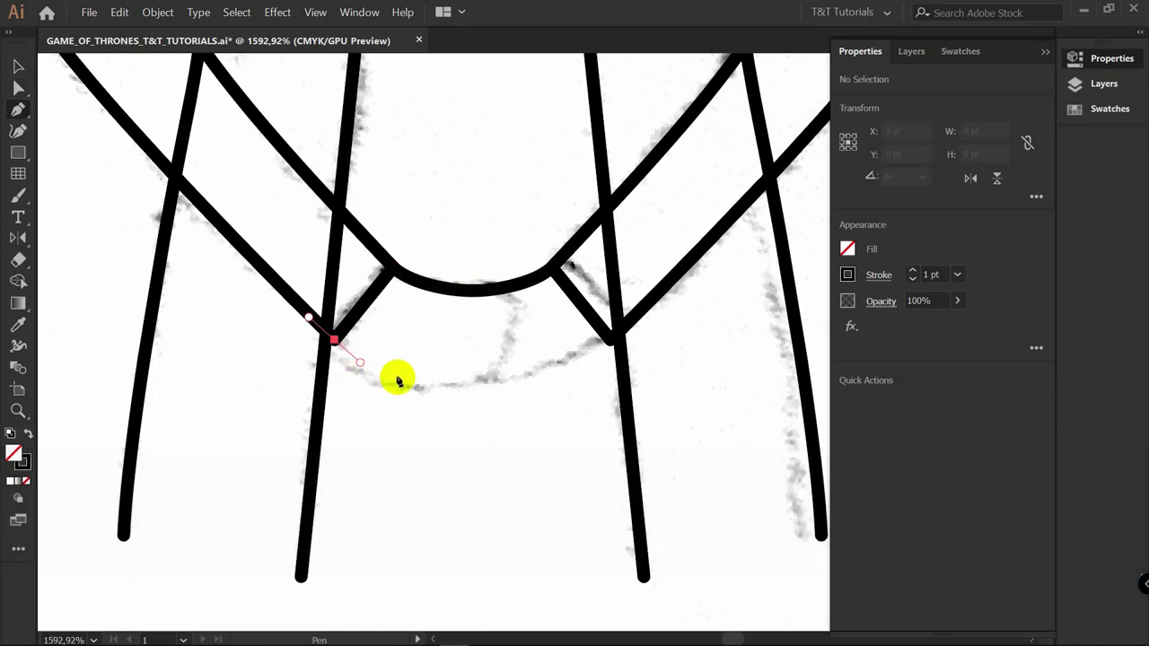
{"action": "left_click_drag", "start_coordinate": [473, 392], "coordinate": [553, 392]}
{"action": "key", "text": "shift"}
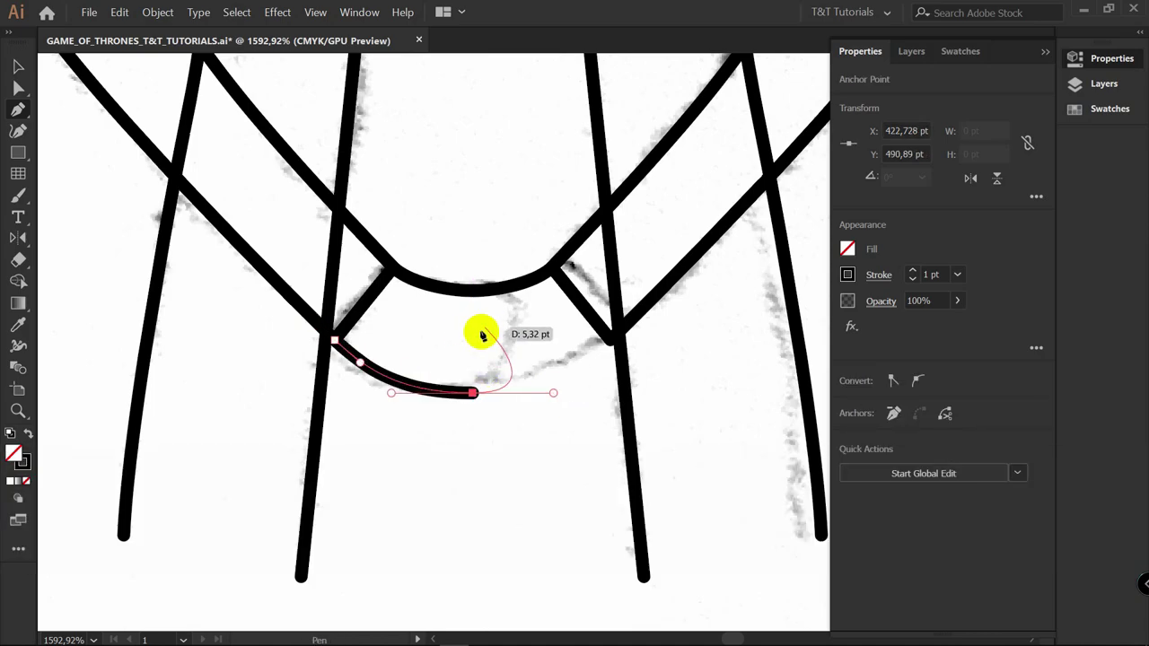
{"action": "key", "text": "v"}
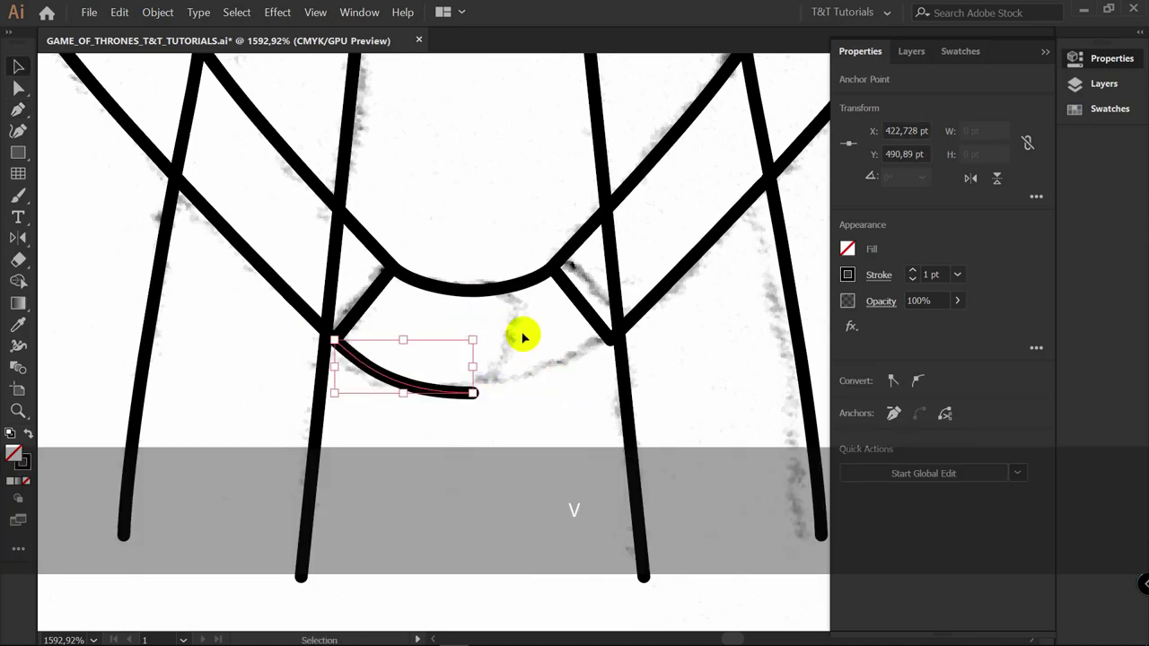
{"action": "left_click", "coordinate": [520, 331]}
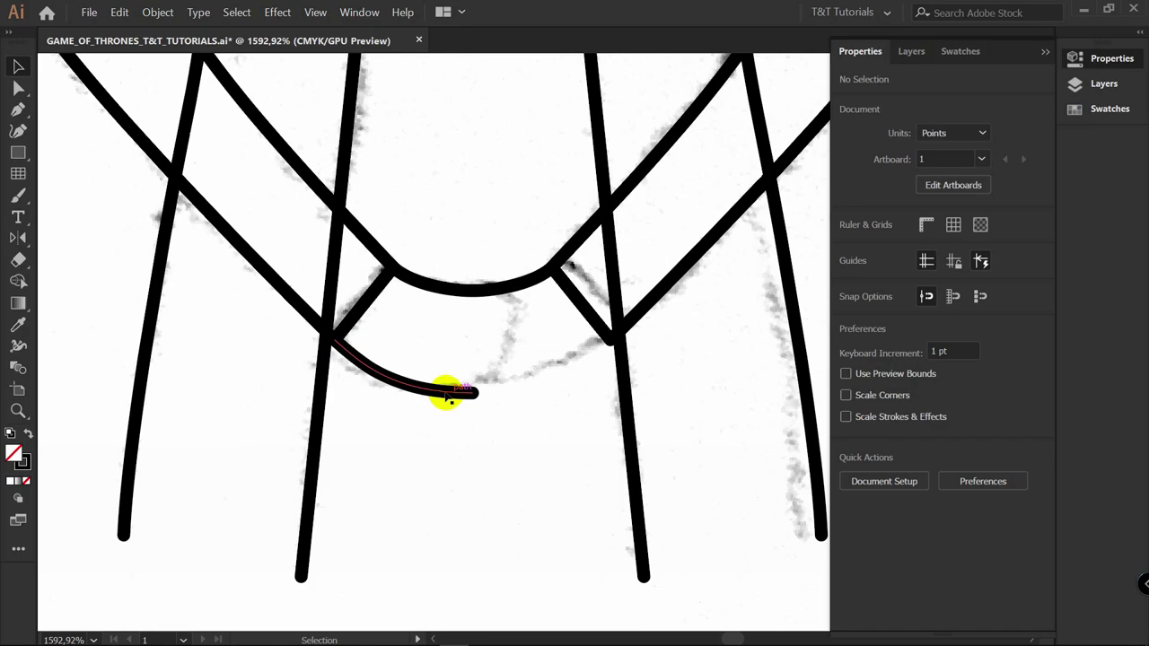
Reflect a copy of the lower hand curve across the vertical axis through its centre endpoint
{"action": "left_click", "coordinate": [448, 395]}
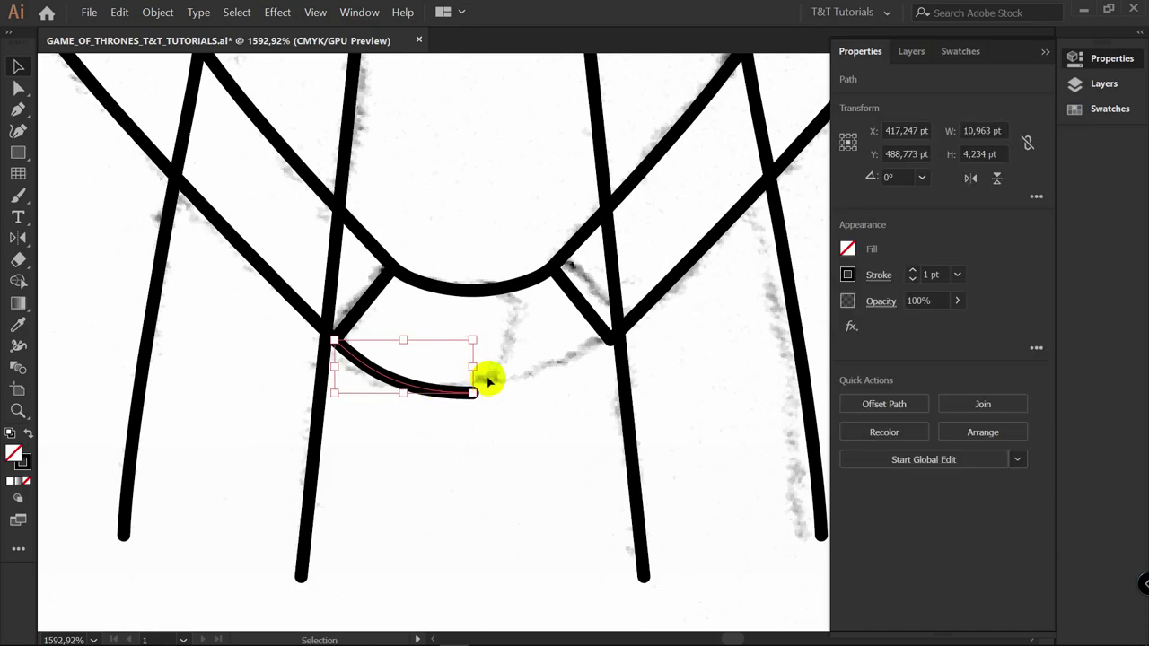
{"action": "key", "text": "o"}
{"action": "left_click", "coordinate": [473, 392], "text": "alt"}
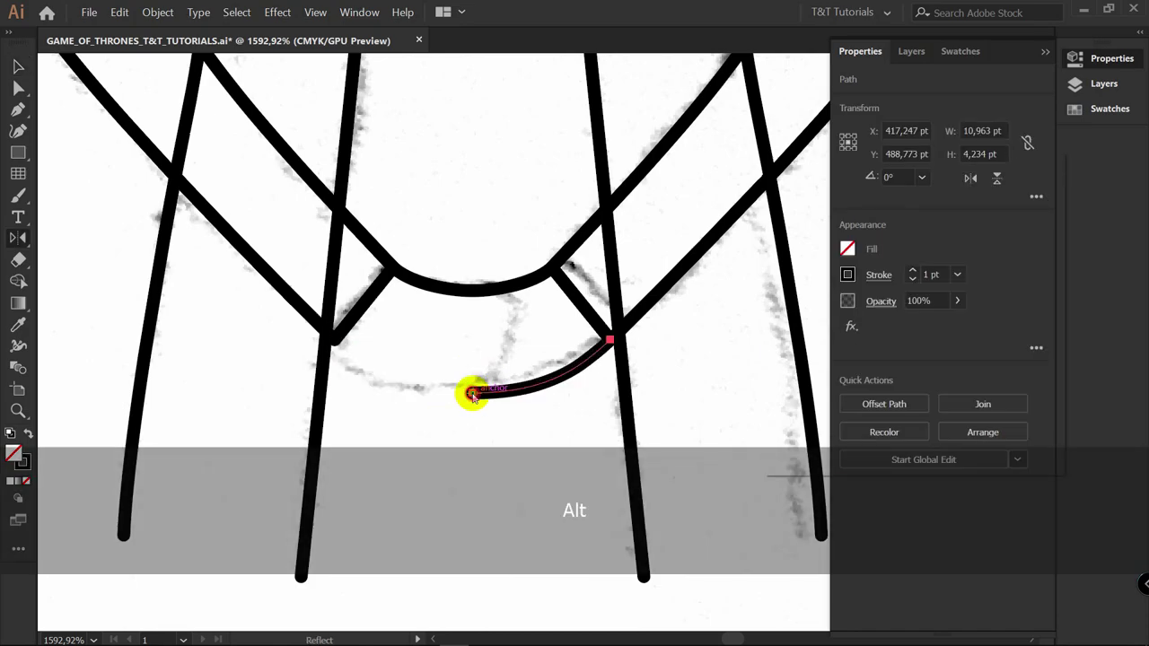
{"action": "left_click", "coordinate": [822, 432]}
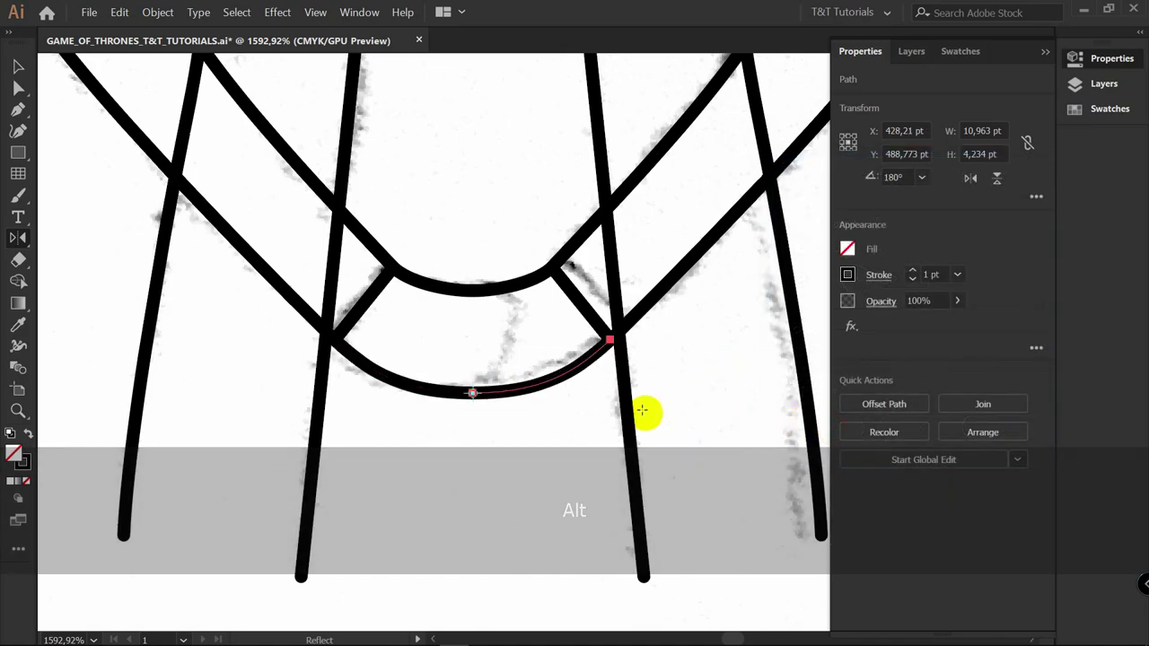
Connect the two lower hand curves at their centre endpoints and deselect the joined path
{"action": "key", "text": "v"}
{"action": "key", "text": "ctrl+shift+a"}
{"action": "key", "text": "a"}
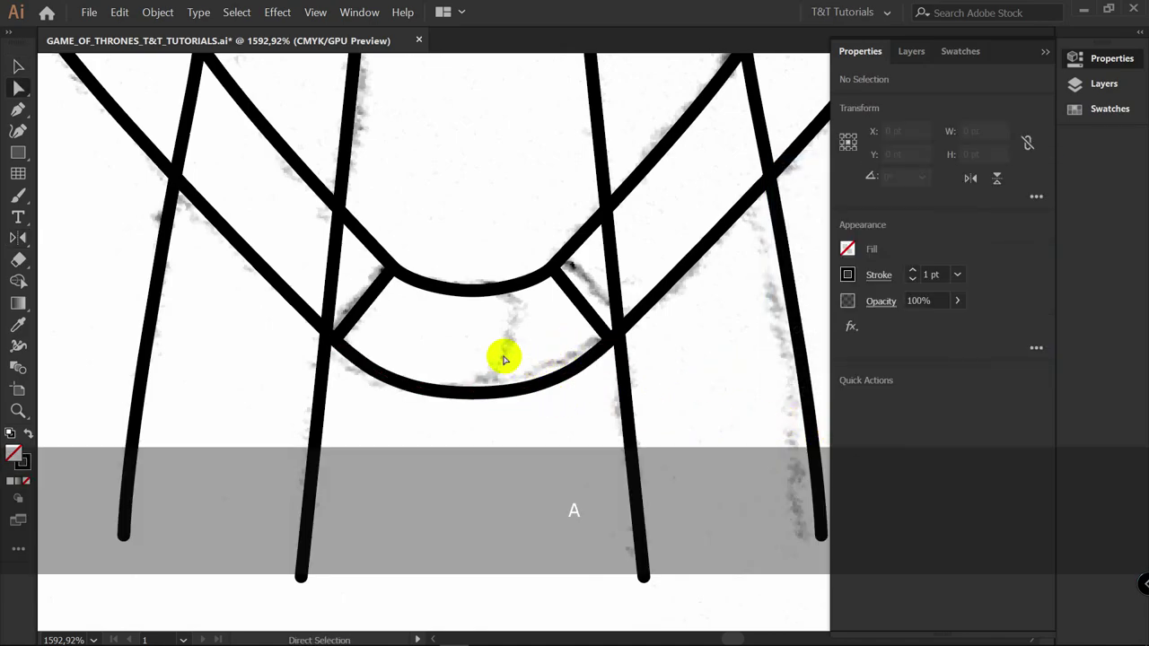
{"action": "left_click", "coordinate": [473, 384]}
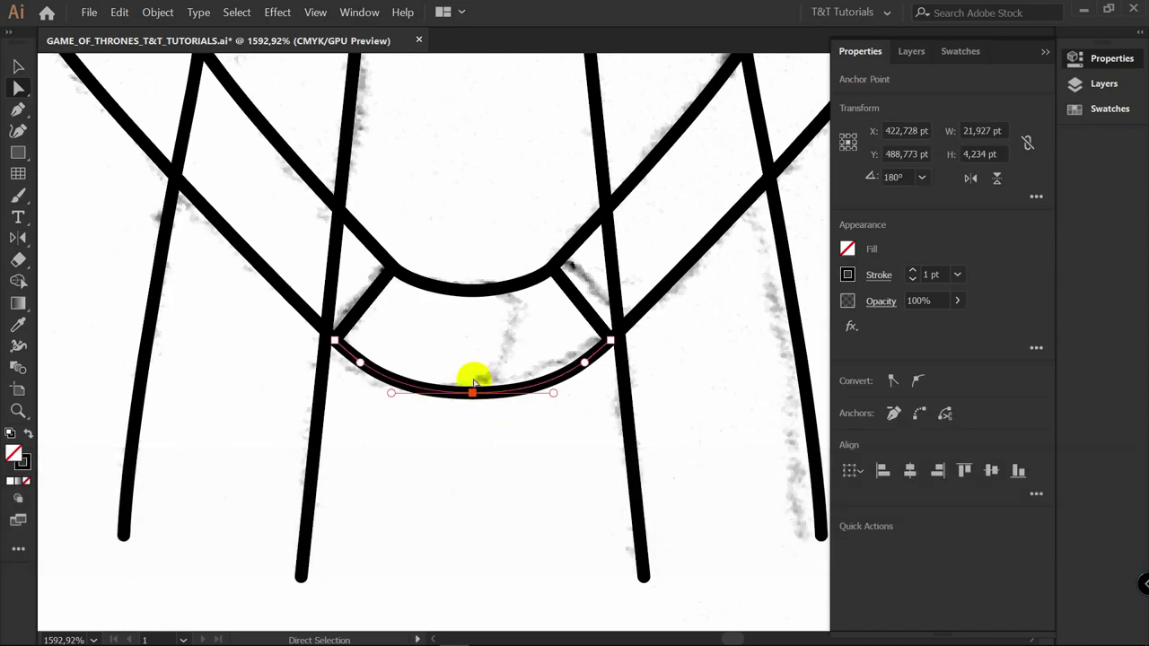
{"action": "left_click", "coordinate": [922, 414]}
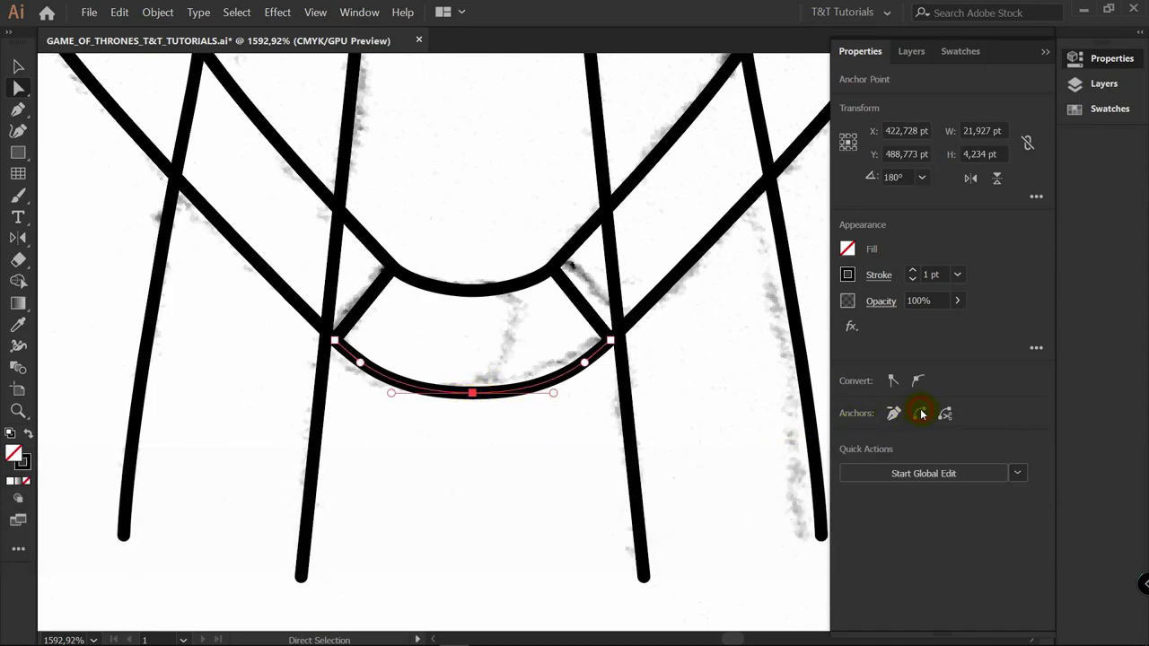
{"action": "left_click", "coordinate": [449, 317]}
Draw a curved dividing line between the hands, bulging right from the middle of the upper curve to the lower curve
{"action": "key", "text": "p"}
{"action": "left_click_drag", "start_coordinate": [468, 291], "coordinate": [501, 294]}
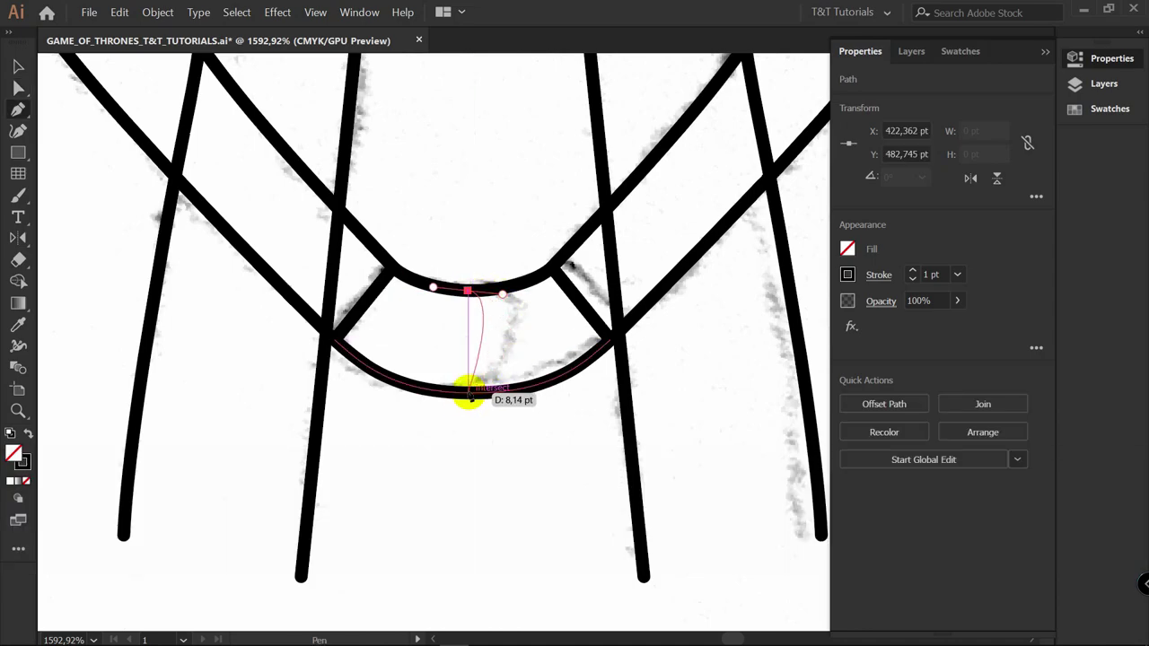
{"action": "left_click_drag", "start_coordinate": [468, 392], "coordinate": [521, 445]}
{"action": "key", "text": "v"}
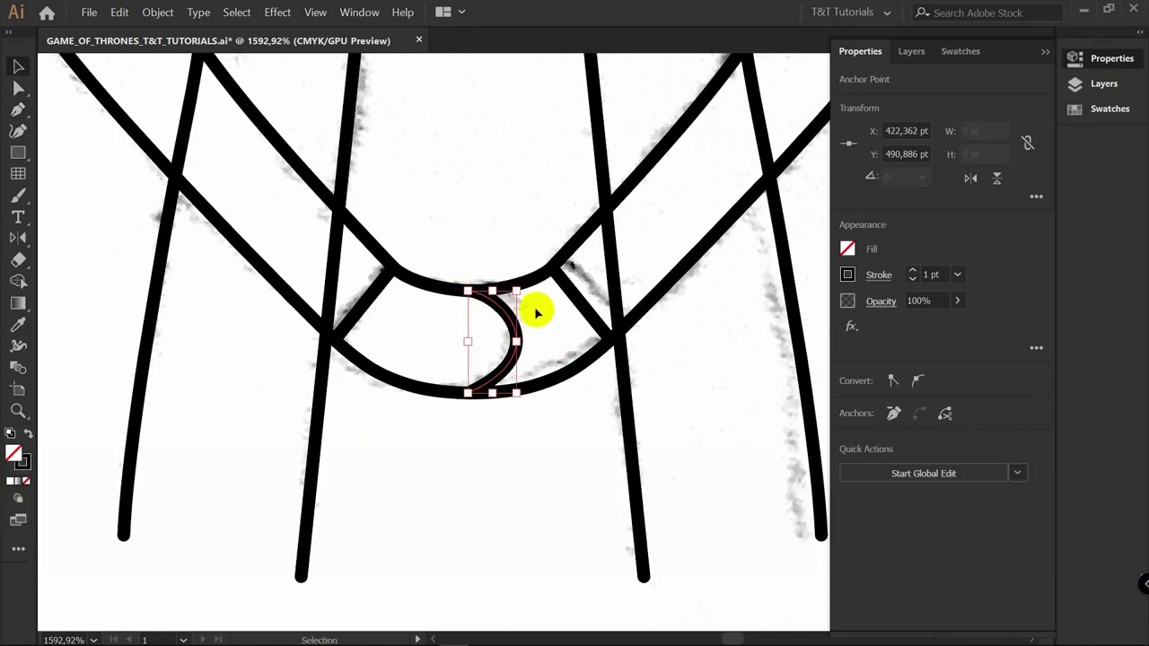
Refine the curved line between the hands by adjusting its anchors and handles, and deselect it
{"action": "key", "text": "a"}
{"action": "left_click_drag", "start_coordinate": [556, 355], "coordinate": [569, 356]}
{"action": "left_click_drag", "start_coordinate": [378, 424], "coordinate": [401, 413]}
{"action": "left_click_drag", "start_coordinate": [569, 354], "coordinate": [571, 362]}
{"action": "left_click", "coordinate": [487, 425]}
{"action": "left_click", "coordinate": [496, 303]}
{"action": "key", "text": "z"}
{"action": "left_click_drag", "start_coordinate": [478, 294], "coordinate": [575, 294]}
{"action": "key", "text": "a"}
{"action": "left_click", "coordinate": [447, 281]}
{"action": "left_click_drag", "start_coordinate": [563, 255], "coordinate": [568, 286]}
{"action": "left_click_drag", "start_coordinate": [744, 484], "coordinate": [686, 498]}
{"action": "left_click", "coordinate": [659, 300]}
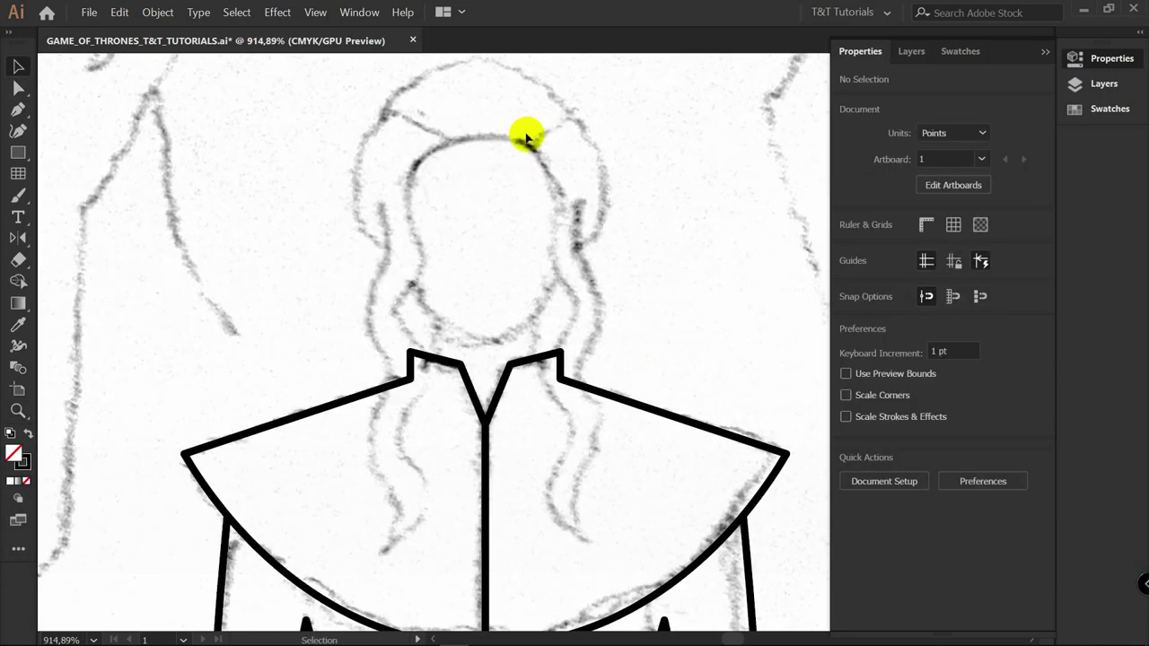
Draw an ellipse about 21 by 31 pt over the sketched face, centred on the figure's front line
{"action": "key", "text": "l"}
{"action": "left_click_drag", "start_coordinate": [407, 118], "coordinate": [558, 337]}
{"action": "key", "text": "v"}
{"action": "mouse_move", "coordinate": [556, 250]}
{"action": "left_mouse_down"}
{"action": "mouse_move", "coordinate": [551, 236]}
{"action": "mouse_move", "coordinate": [567, 235]}
{"action": "left_mouse_up"}
{"action": "left_click_drag", "start_coordinate": [537, 131], "coordinate": [542, 147]}
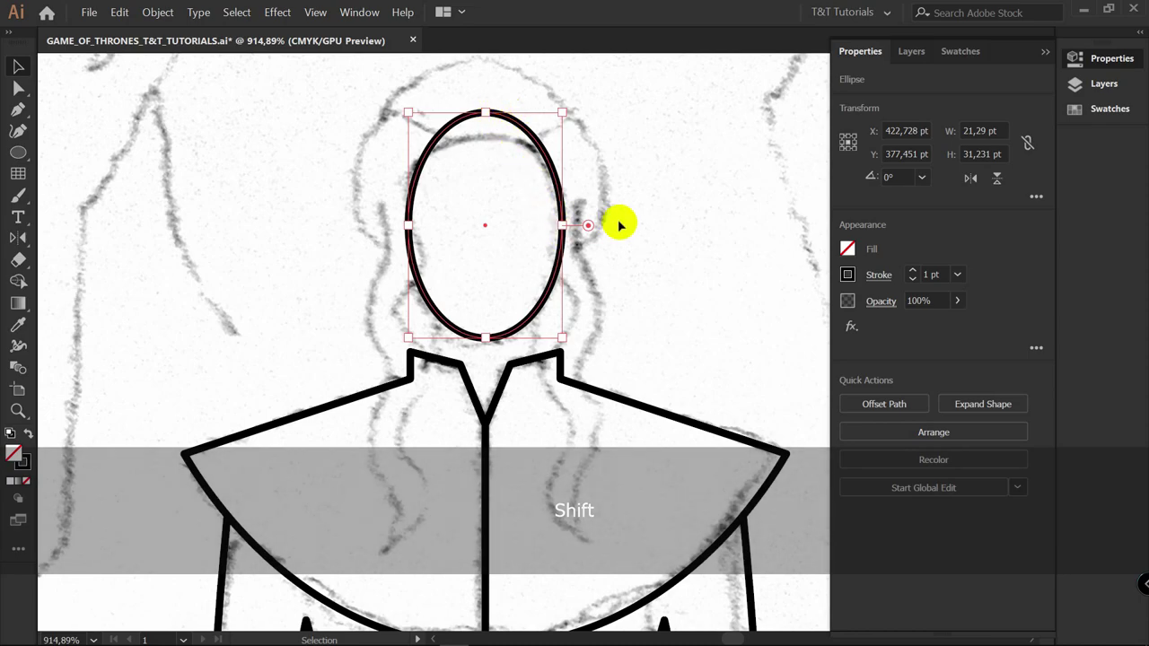
Shape the face ellipse by raising both side anchors together and lowering the top anchor to the sketched hairline, and deselect it
{"action": "key", "text": "a"}
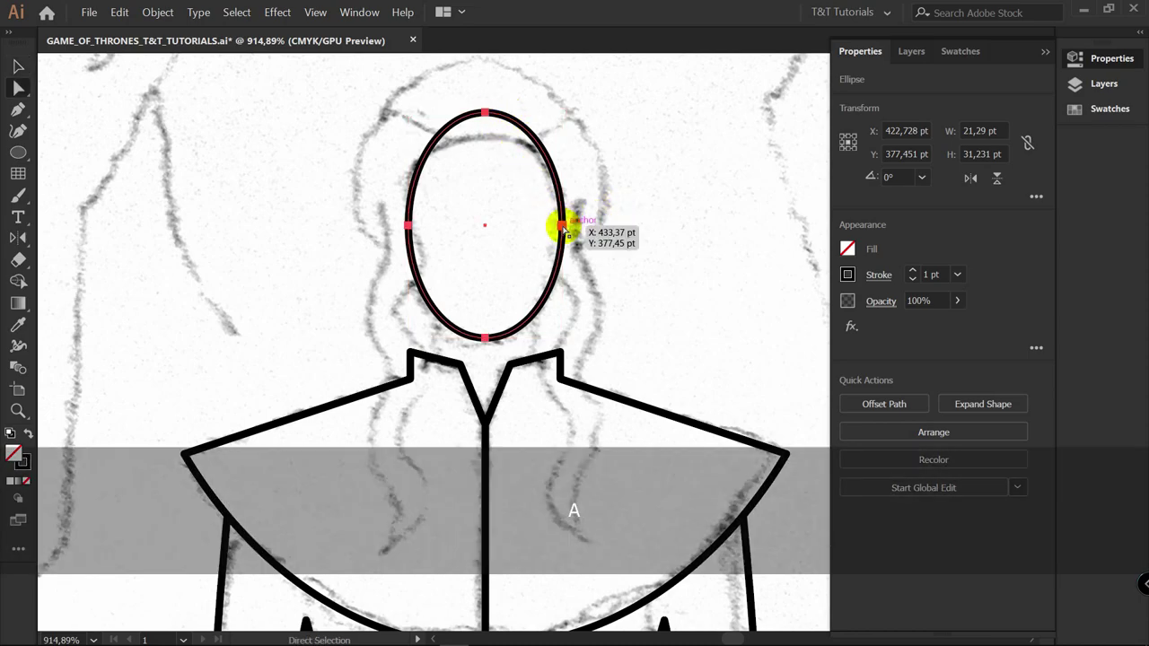
{"action": "left_click", "coordinate": [409, 225], "text": "shift"}
{"action": "left_click_drag", "start_coordinate": [562, 224], "coordinate": [565, 201]}
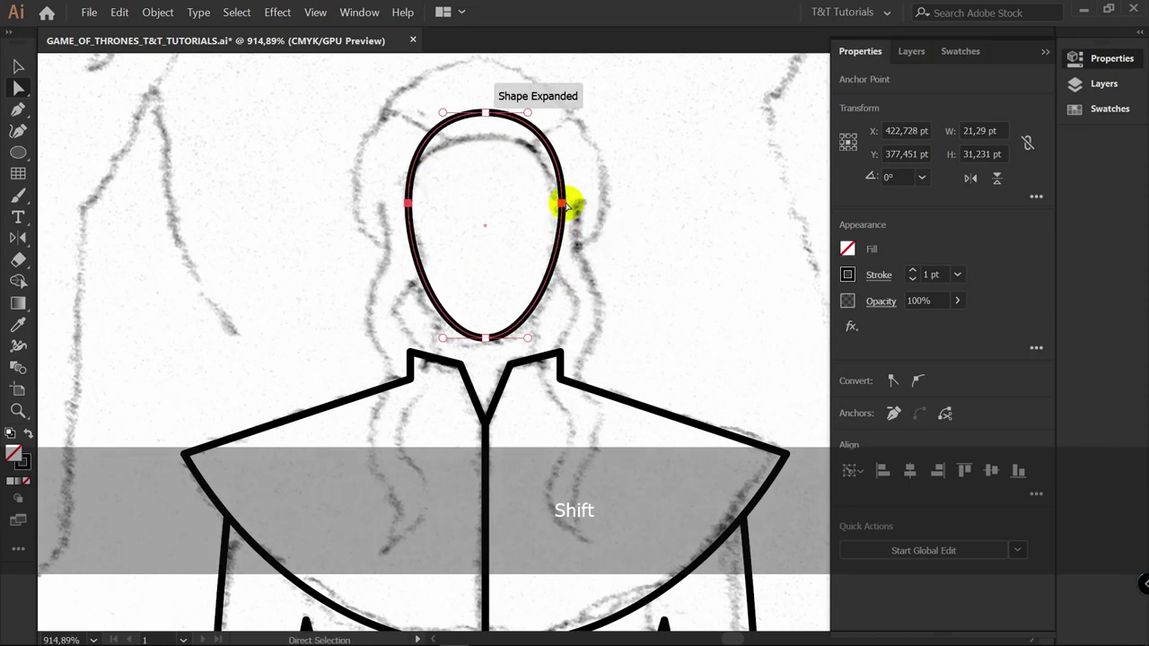
{"action": "left_click", "coordinate": [486, 115]}
{"action": "left_click_drag", "start_coordinate": [488, 122], "coordinate": [485, 132]}
{"action": "left_click", "coordinate": [610, 185]}
{"action": "key", "text": "p"}
{"action": "scroll", "coordinate": [583, 208], "scroll_direction": "up", "scroll_amount": 2}
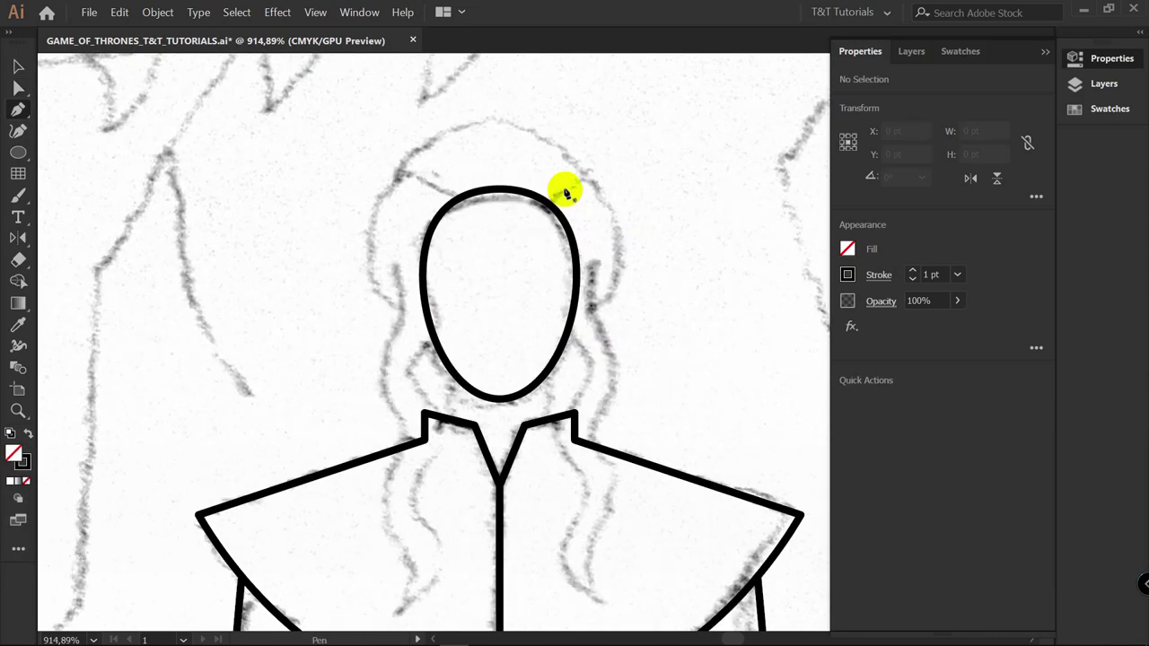
Draw the right half of the hair outline as a curve from the face's lower side up to the head's top centre
{"action": "left_click_drag", "start_coordinate": [573, 311], "coordinate": [600, 305]}
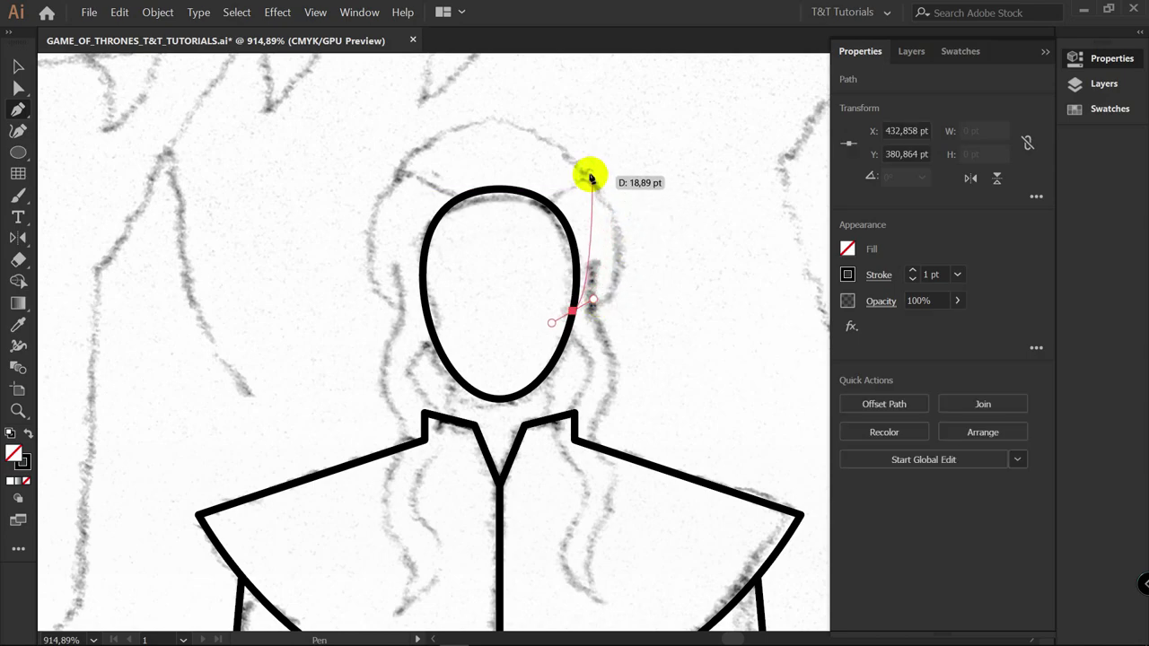
{"action": "left_click_drag", "start_coordinate": [585, 174], "coordinate": [538, 96]}
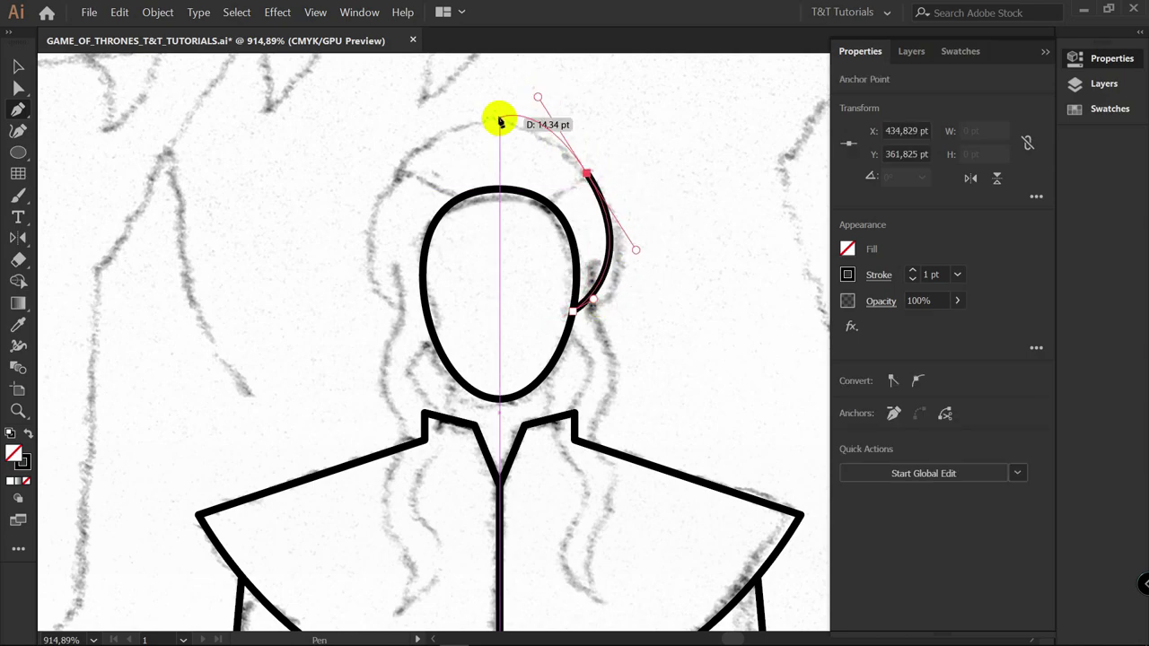
{"action": "left_click", "coordinate": [500, 120]}
{"action": "key", "text": "a"}
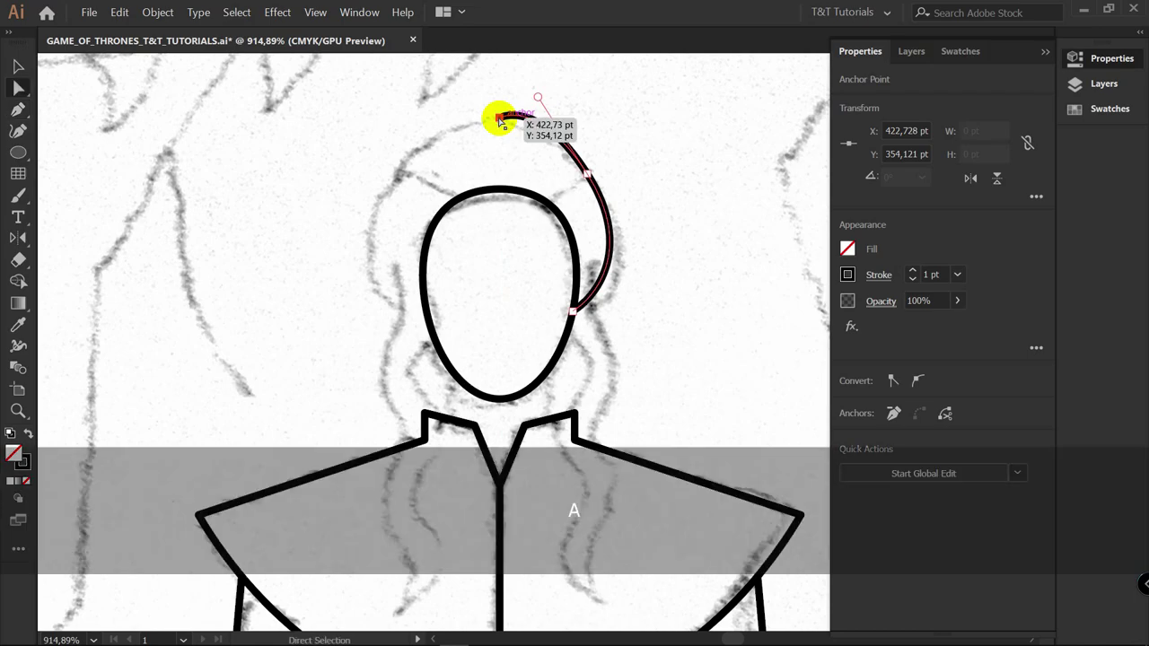
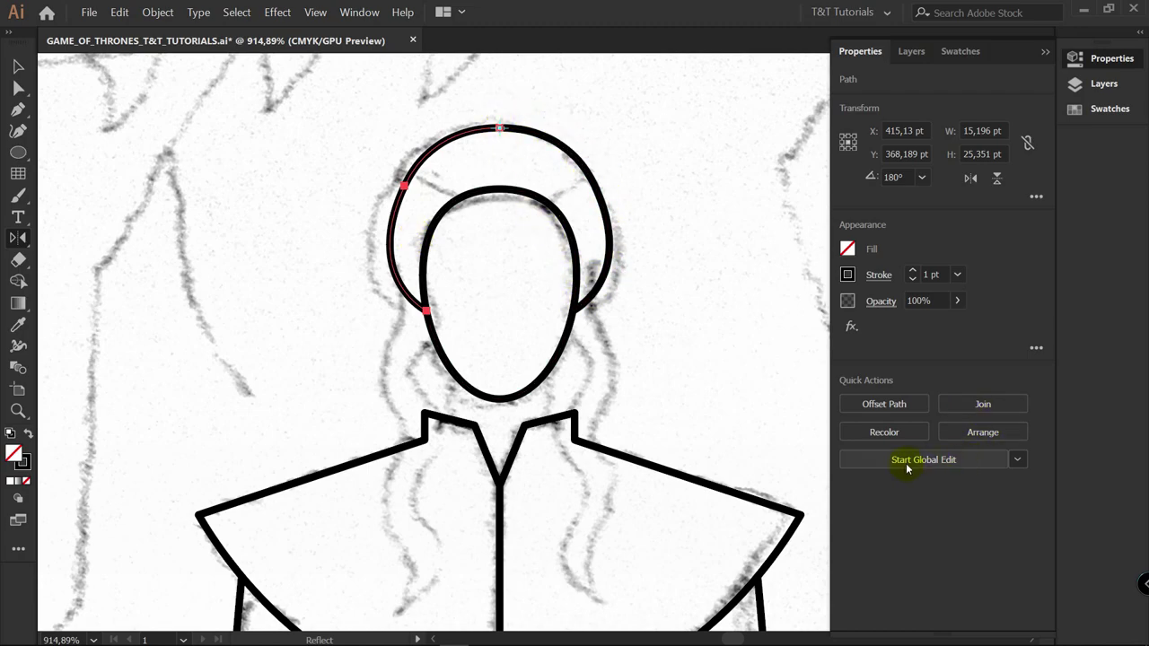
Globally edit both hair halves, moving the left half's side anchor outward and adjusting its handle for a rounder outline, and deselect
{"action": "left_click", "coordinate": [954, 463]}
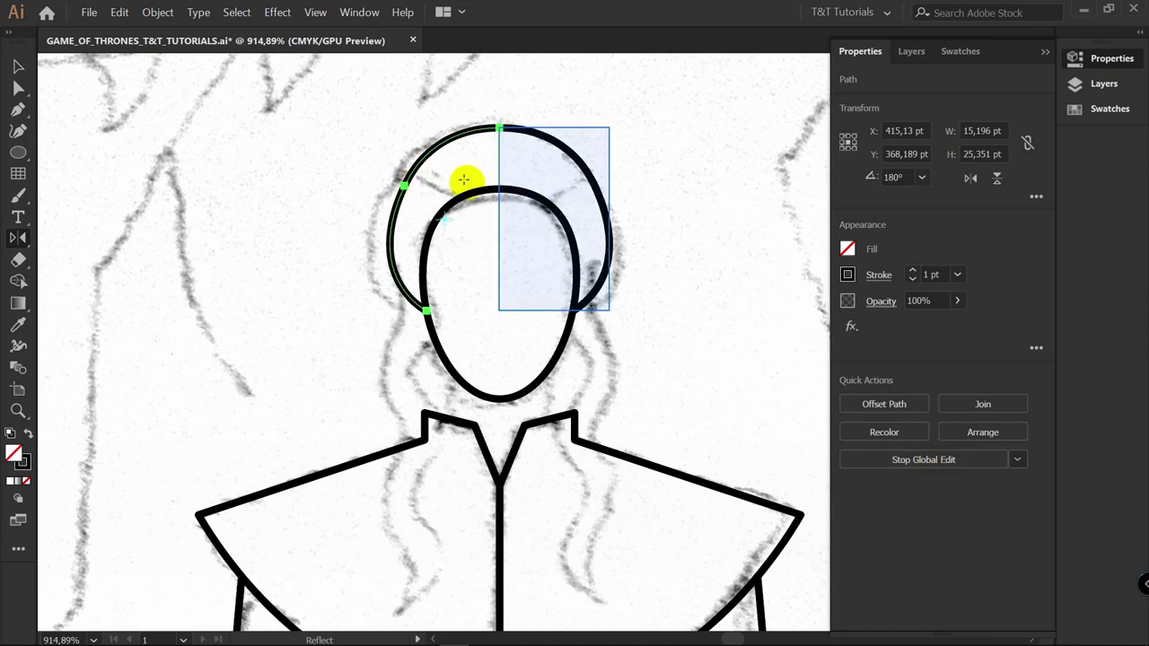
{"action": "key", "text": "a"}
{"action": "left_click_drag", "start_coordinate": [404, 186], "coordinate": [397, 181]}
{"action": "left_click_drag", "start_coordinate": [426, 120], "coordinate": [416, 121]}
{"action": "left_click_drag", "start_coordinate": [396, 184], "coordinate": [397, 193]}
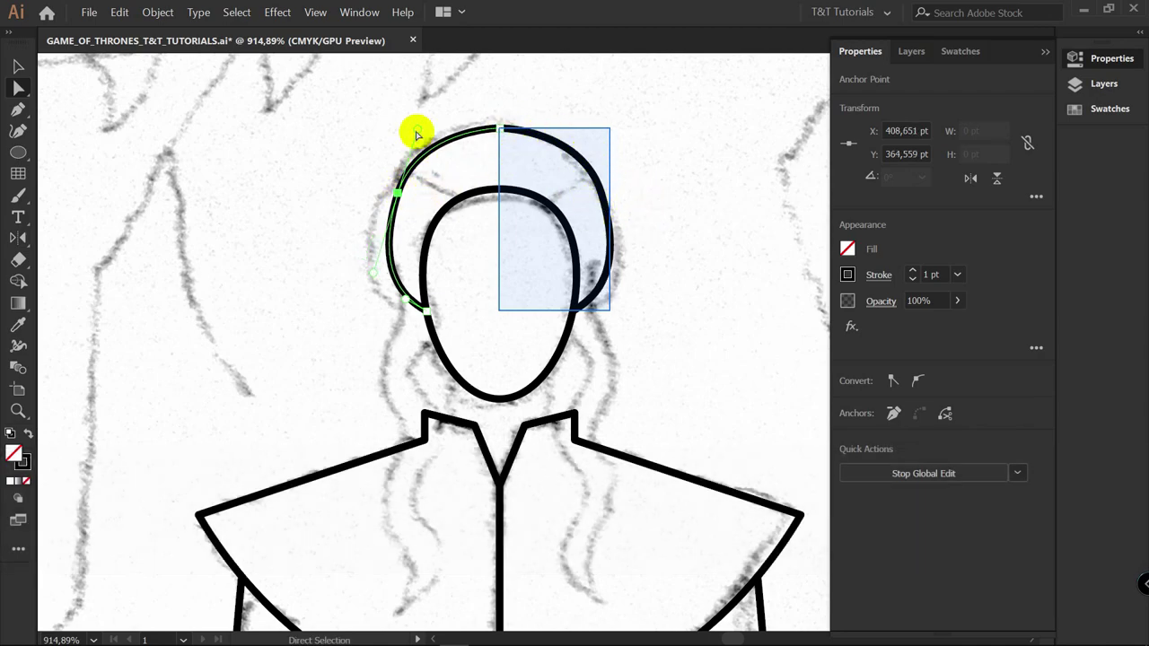
{"action": "left_click_drag", "start_coordinate": [416, 135], "coordinate": [437, 119]}
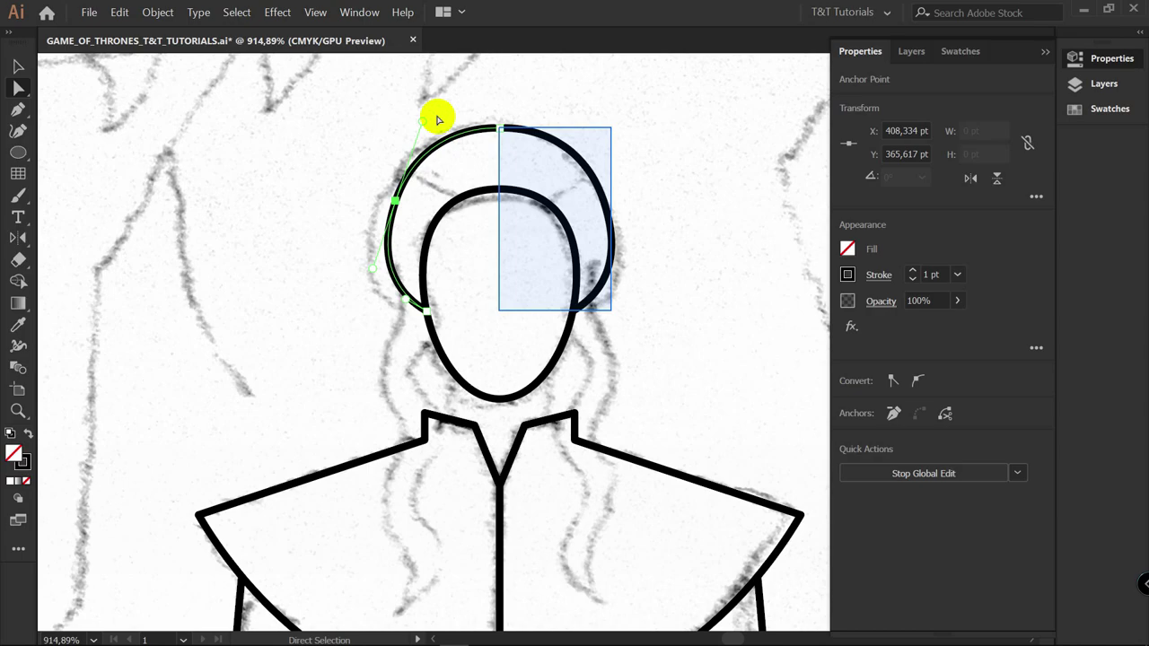
{"action": "left_click_drag", "start_coordinate": [395, 200], "coordinate": [391, 201]}
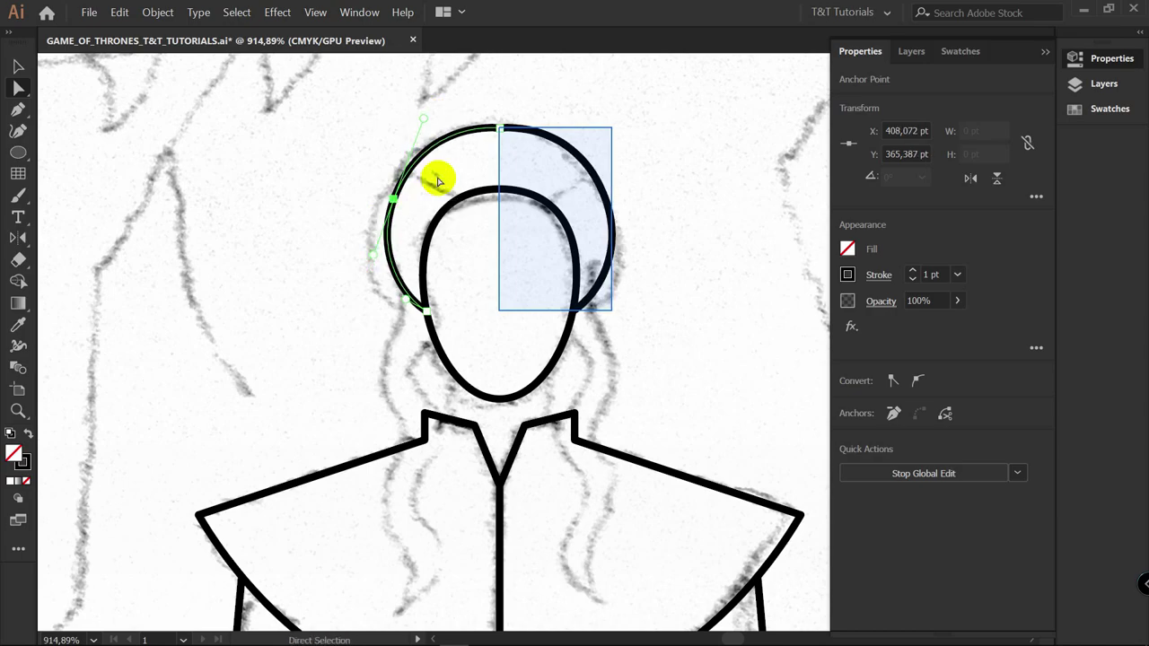
{"action": "left_click", "coordinate": [361, 166]}
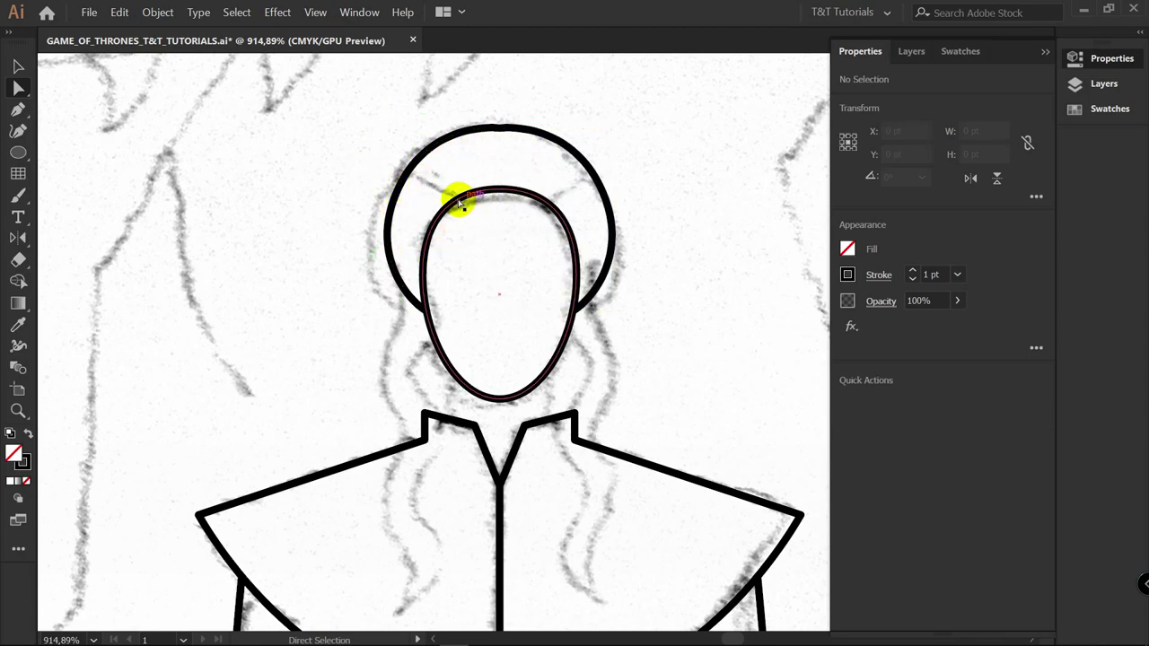
Try a global edit on both mirrored cape halves, starting from the collar of the left half
{"action": "key", "text": "space"}
{"action": "left_click_drag", "start_coordinate": [513, 341], "coordinate": [482, 219]}
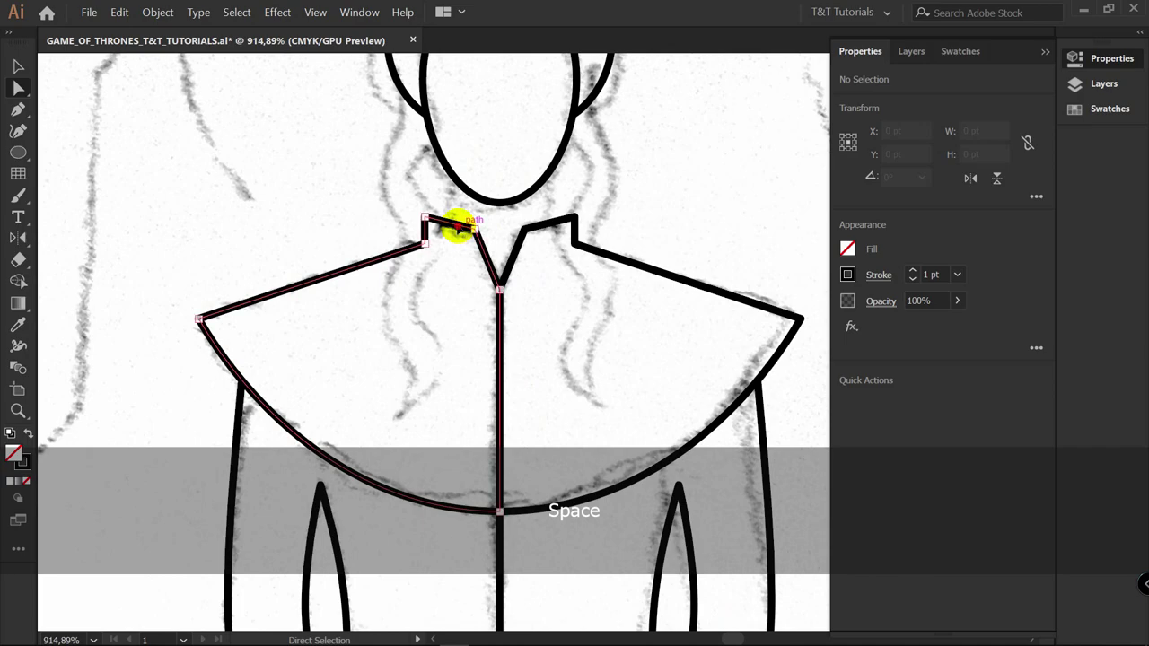
{"action": "left_click", "coordinate": [457, 228]}
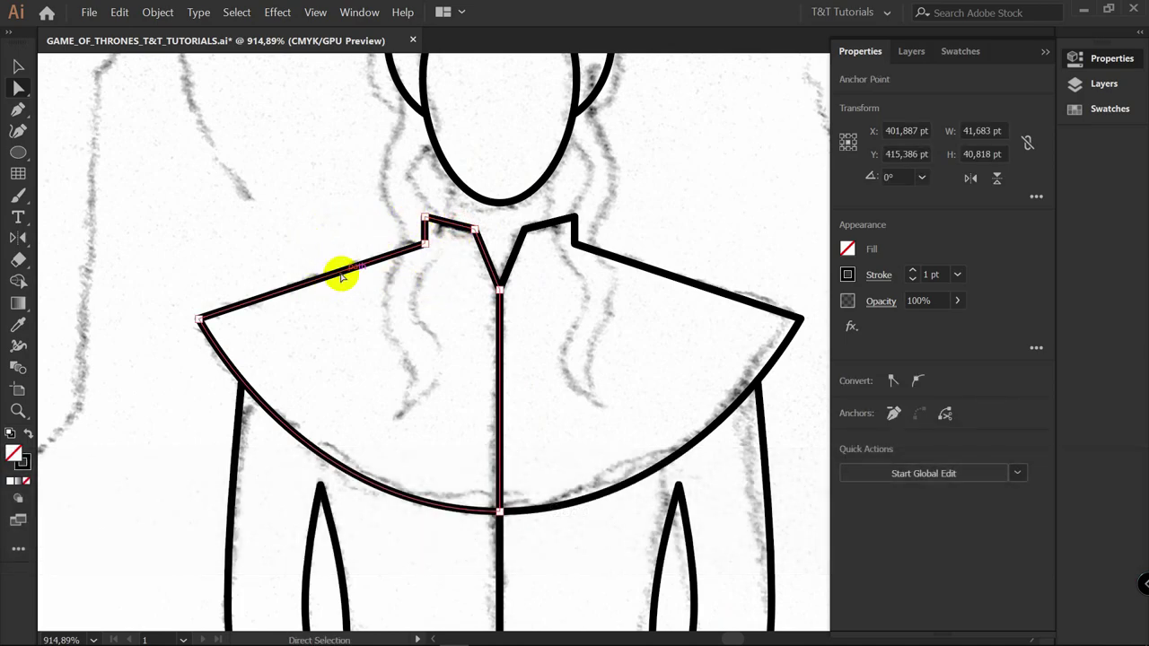
{"action": "left_click", "coordinate": [941, 473]}
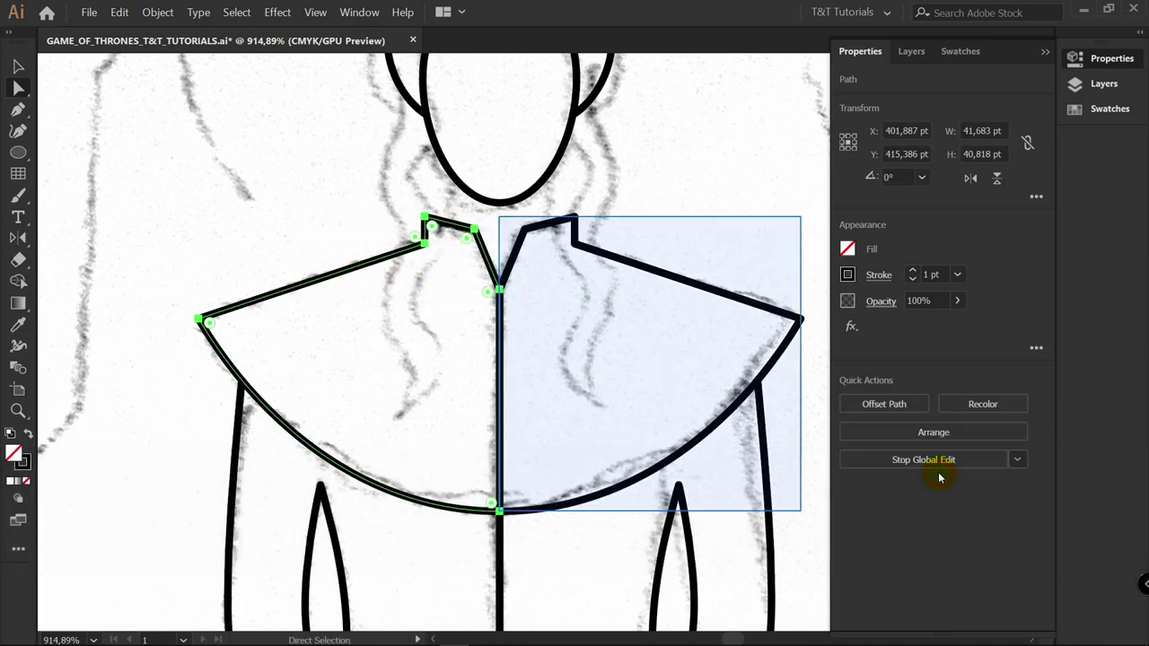
{"action": "left_click_drag", "start_coordinate": [423, 225], "coordinate": [412, 200]}
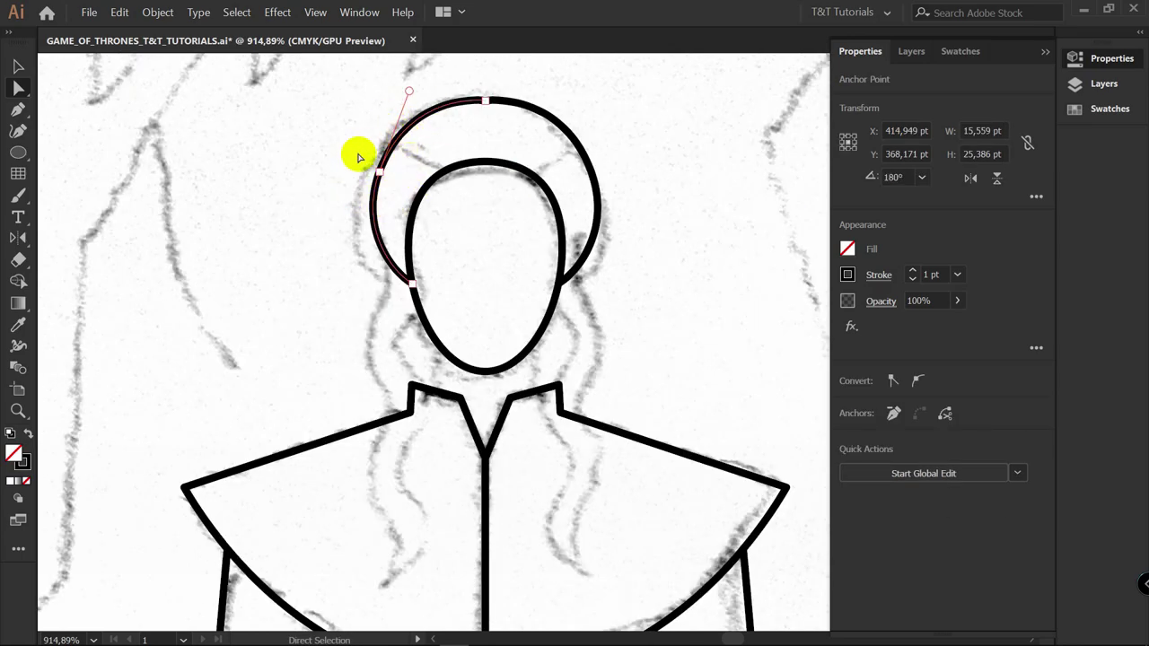
Start a global edit on both hair halves and pull the handle of the anchor at the face outward
{"action": "left_click", "coordinate": [939, 473]}
{"action": "left_click", "coordinate": [412, 283]}
{"action": "mouse_move", "coordinate": [378, 250]}
{"action": "left_mouse_down"}
{"action": "mouse_move", "coordinate": [374, 264]}
{"action": "mouse_move", "coordinate": [362, 256]}
{"action": "mouse_move", "coordinate": [371, 269]}
{"action": "mouse_move", "coordinate": [403, 82]}
{"action": "mouse_move", "coordinate": [356, 214]}
{"action": "mouse_move", "coordinate": [487, 192]}
{"action": "mouse_move", "coordinate": [354, 256]}
{"action": "mouse_move", "coordinate": [446, 149]}
{"action": "mouse_move", "coordinate": [359, 263]}
{"action": "mouse_move", "coordinate": [363, 252]}
{"action": "left_mouse_up"}
Convert the hair outline's top centre anchor to smooth and extend its handle horizontally to even out the crown
{"action": "scroll", "coordinate": [452, 143], "scroll_direction": "up", "scroll_amount": 5}
{"action": "left_click", "coordinate": [527, 193]}
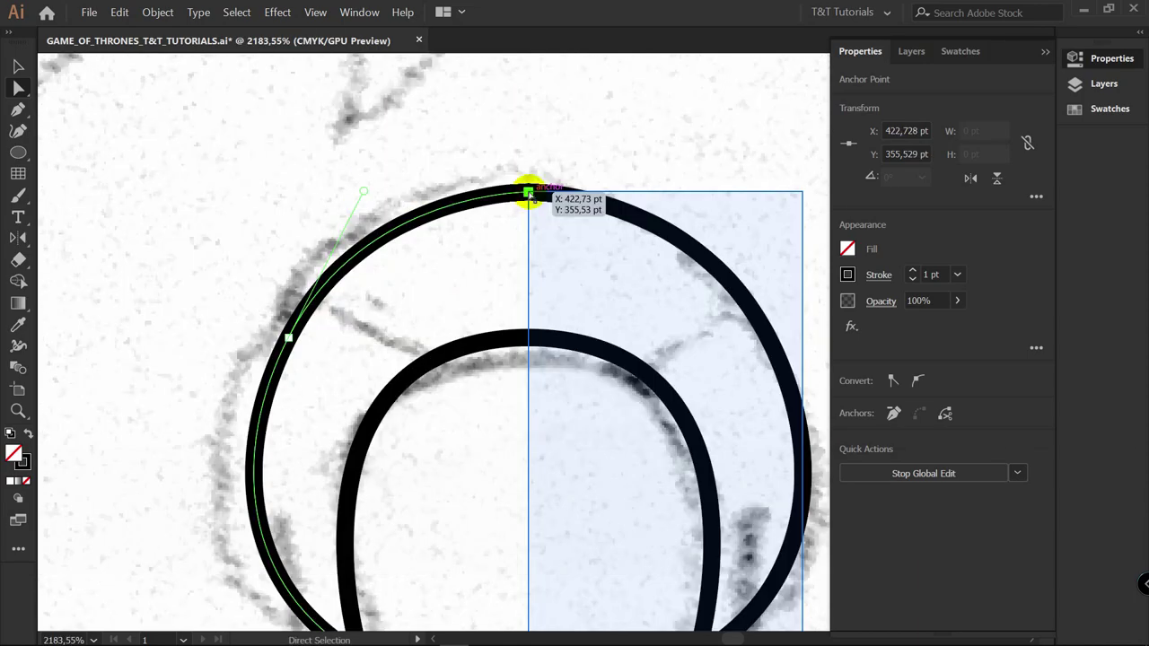
{"action": "left_click", "coordinate": [921, 384]}
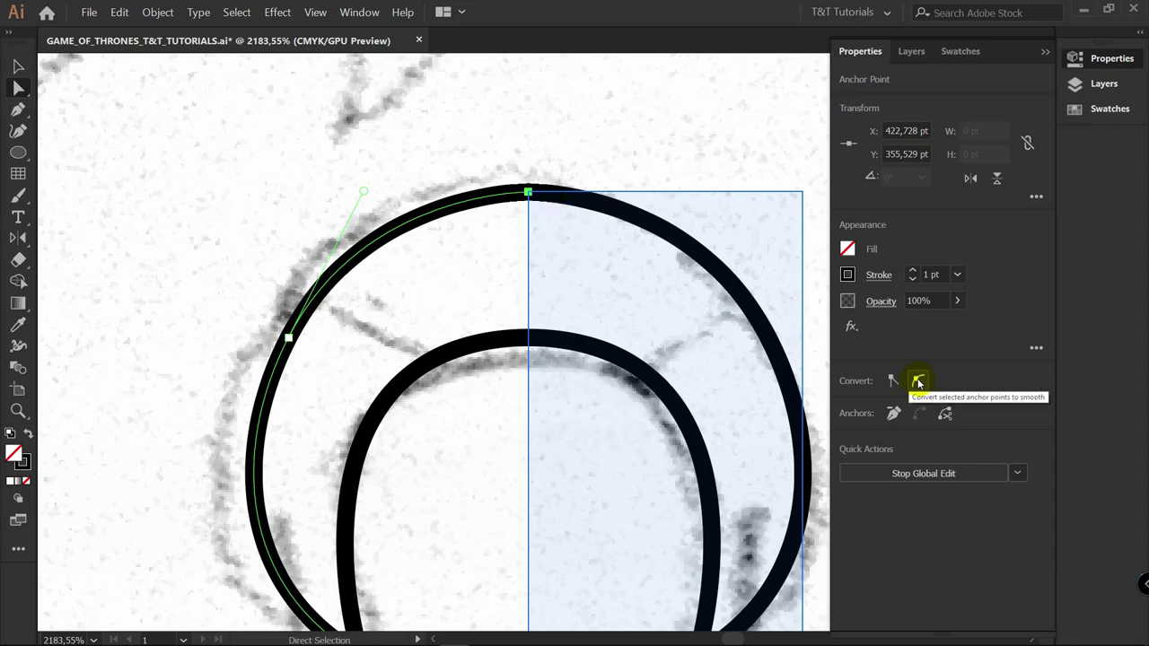
{"action": "left_click", "coordinate": [918, 383]}
{"action": "mouse_move", "coordinate": [484, 184]}
{"action": "left_mouse_down"}
{"action": "mouse_move", "coordinate": [479, 144]}
{"action": "mouse_move", "coordinate": [451, 164]}
{"action": "mouse_move", "coordinate": [459, 187]}
{"action": "mouse_move", "coordinate": [528, 177]}
{"action": "mouse_move", "coordinate": [467, 183]}
{"action": "left_mouse_up"}
{"action": "key", "text": "shift"}
{"action": "key", "text": "z"}
{"action": "left_click_drag", "start_coordinate": [538, 167], "coordinate": [546, 251]}
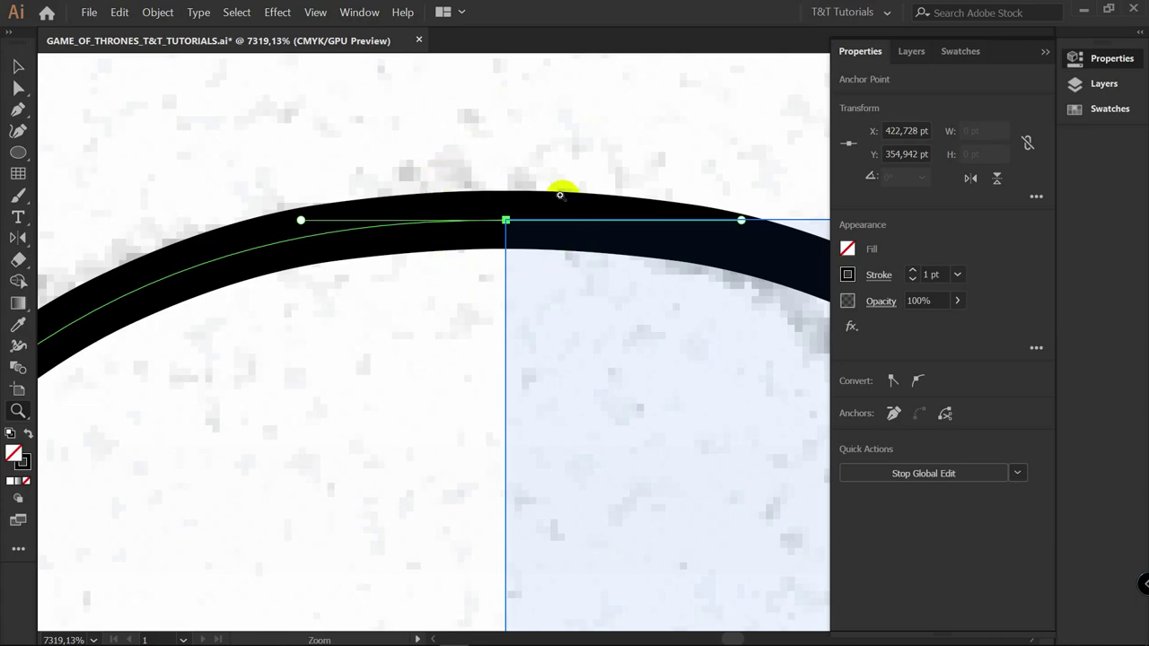
Nudge the left hair half's side anchor outward, shorten its upper handle in the global edit, and deselect
{"action": "key", "text": "z"}
{"action": "left_click", "coordinate": [366, 295], "text": "alt"}
{"action": "left_click_drag", "start_coordinate": [366, 295], "coordinate": [247, 324]}
{"action": "key", "text": "space"}
{"action": "left_click_drag", "start_coordinate": [490, 326], "coordinate": [511, 203]}
{"action": "key", "text": "a"}
{"action": "left_click_drag", "start_coordinate": [353, 254], "coordinate": [347, 254]}
{"action": "left_click_drag", "start_coordinate": [406, 141], "coordinate": [391, 159]}
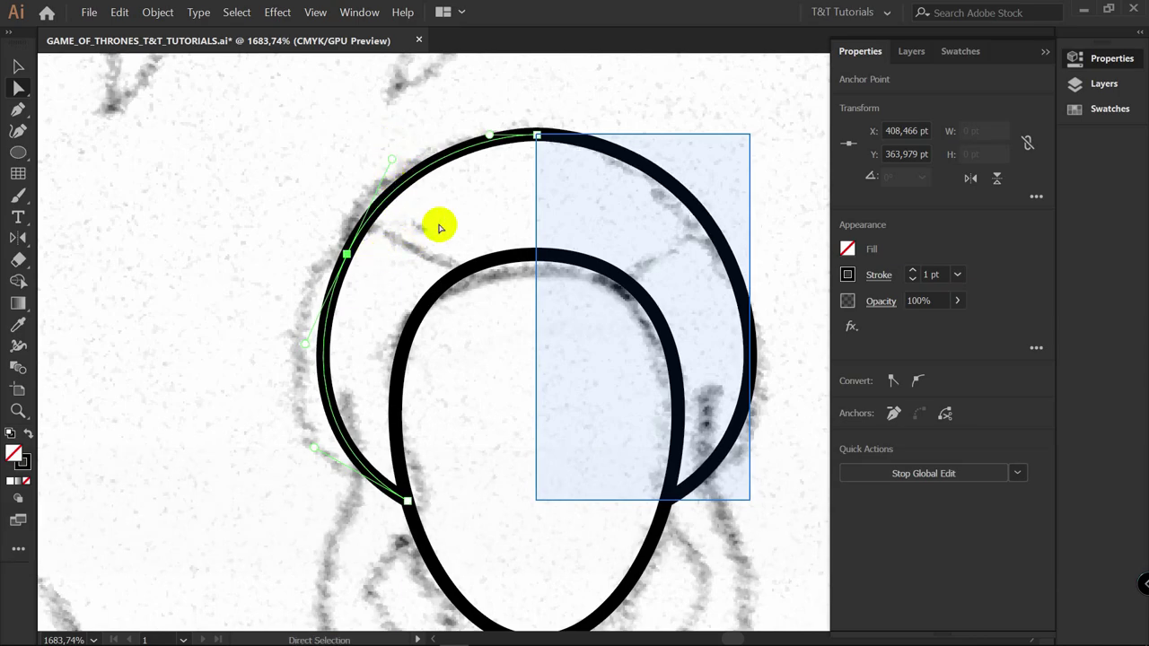
{"action": "left_click", "coordinate": [466, 213]}
Draw a curved hair parting from the face's upper right edge to the outer hair outline, and deselect it
{"action": "key", "text": "space"}
{"action": "left_click_drag", "start_coordinate": [557, 185], "coordinate": [481, 157]}
{"action": "key", "text": "p"}
{"action": "left_click_drag", "start_coordinate": [553, 256], "coordinate": [571, 249]}
{"action": "left_click_drag", "start_coordinate": [618, 177], "coordinate": [619, 155]}
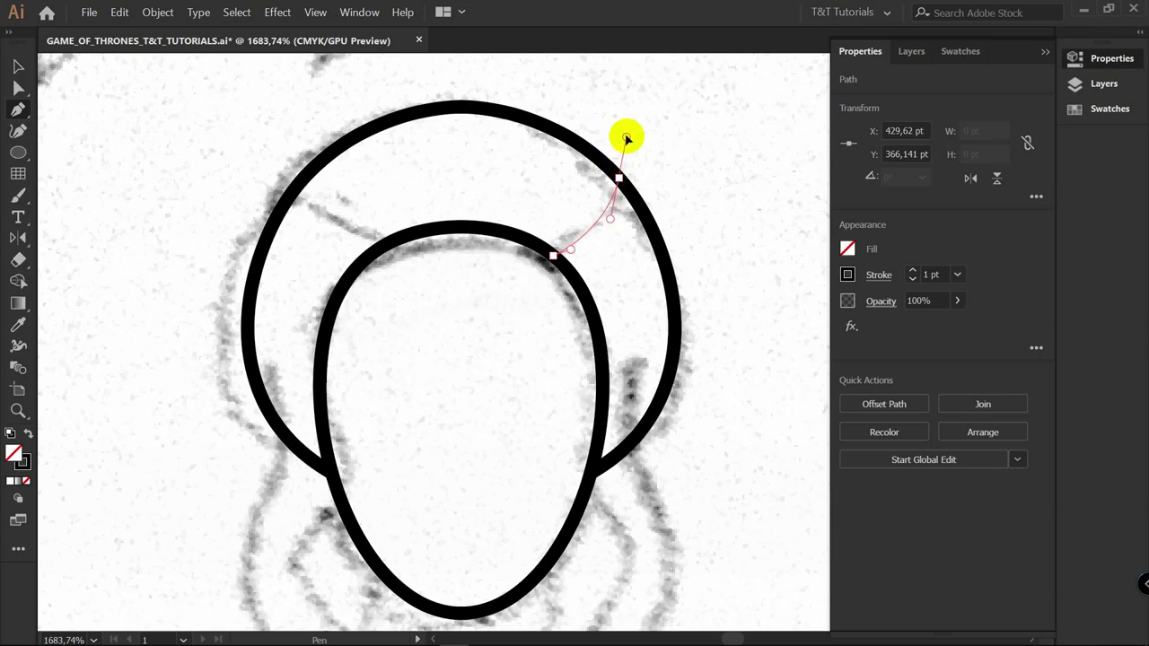
{"action": "key", "text": "v"}
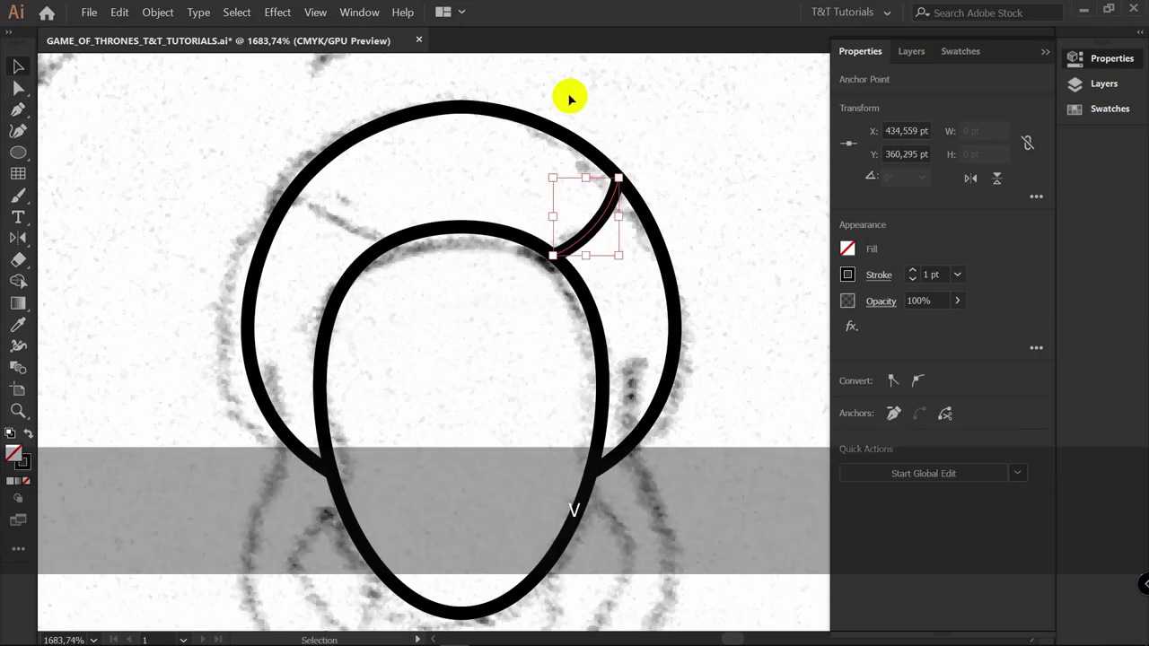
{"action": "left_click", "coordinate": [570, 97]}
Draw a matching curved hair parting from the face's upper left edge to the outer hair outline
{"action": "key", "text": "p"}
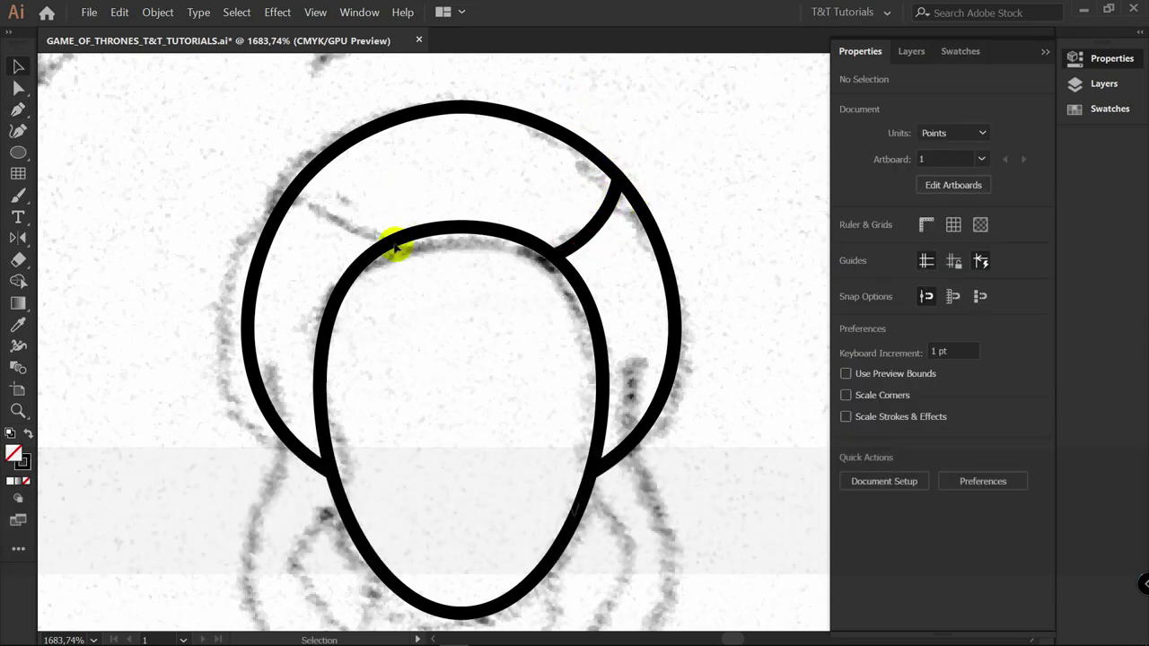
{"action": "left_click_drag", "start_coordinate": [392, 242], "coordinate": [364, 237]}
{"action": "left_click_drag", "start_coordinate": [296, 186], "coordinate": [263, 165]}
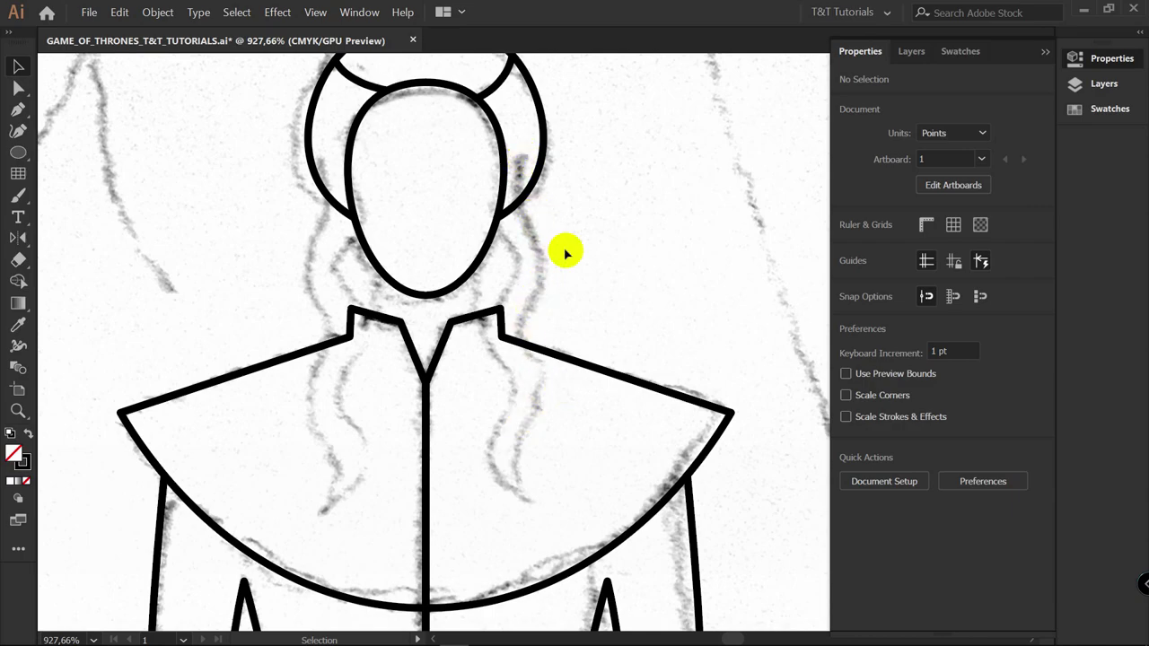
Draw a straight vertical line about 47 pt long beside the face's right edge, down to the sketched strand's tip
{"action": "key", "text": "p"}
{"action": "left_click", "coordinate": [516, 159]}
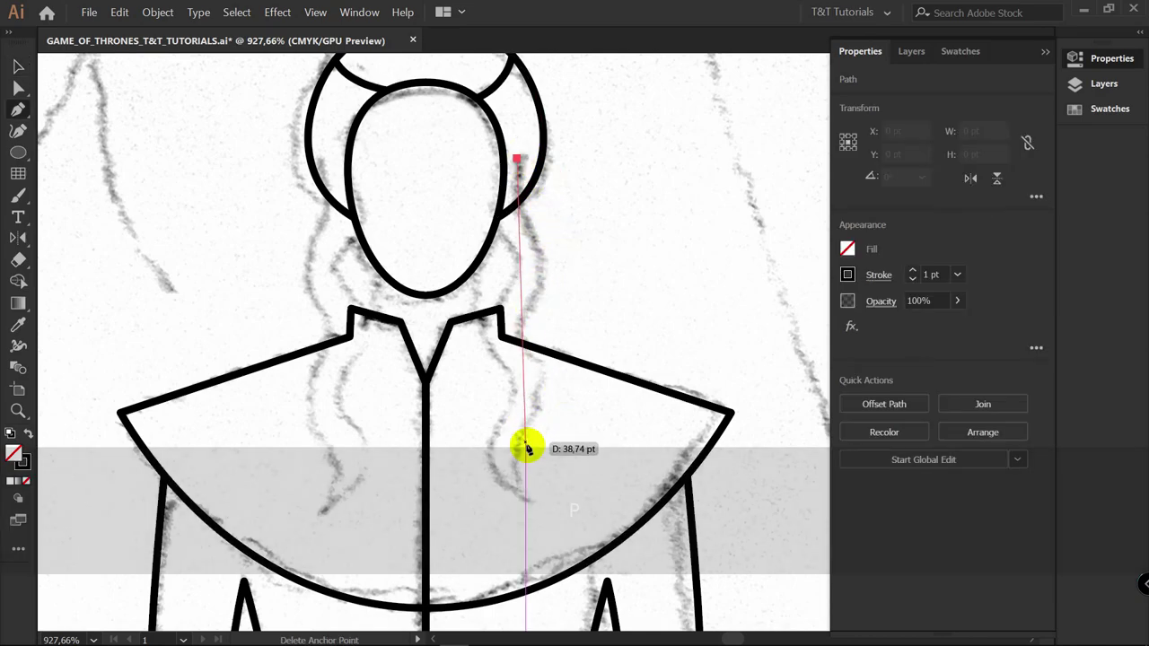
{"action": "left_click", "coordinate": [517, 498]}
{"action": "key", "text": "v"}
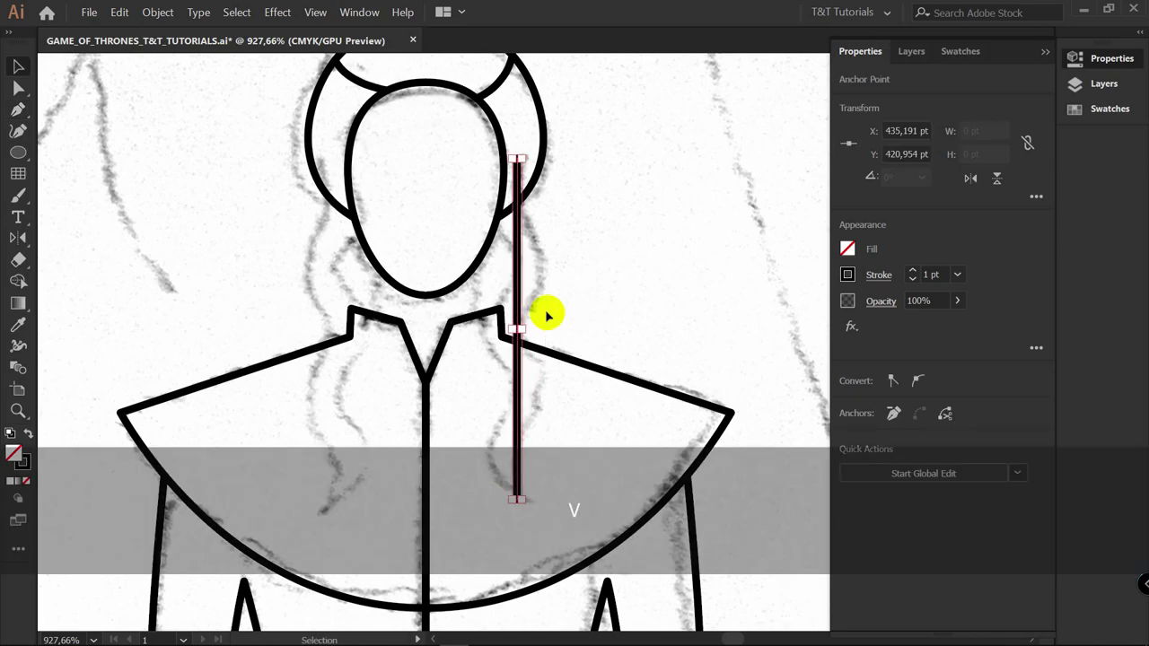
Apply a Zig Zag effect to the vertical line with an absolute size of 2 pt, 5 ridges per segment and smooth points
{"action": "left_click", "coordinate": [277, 11]}
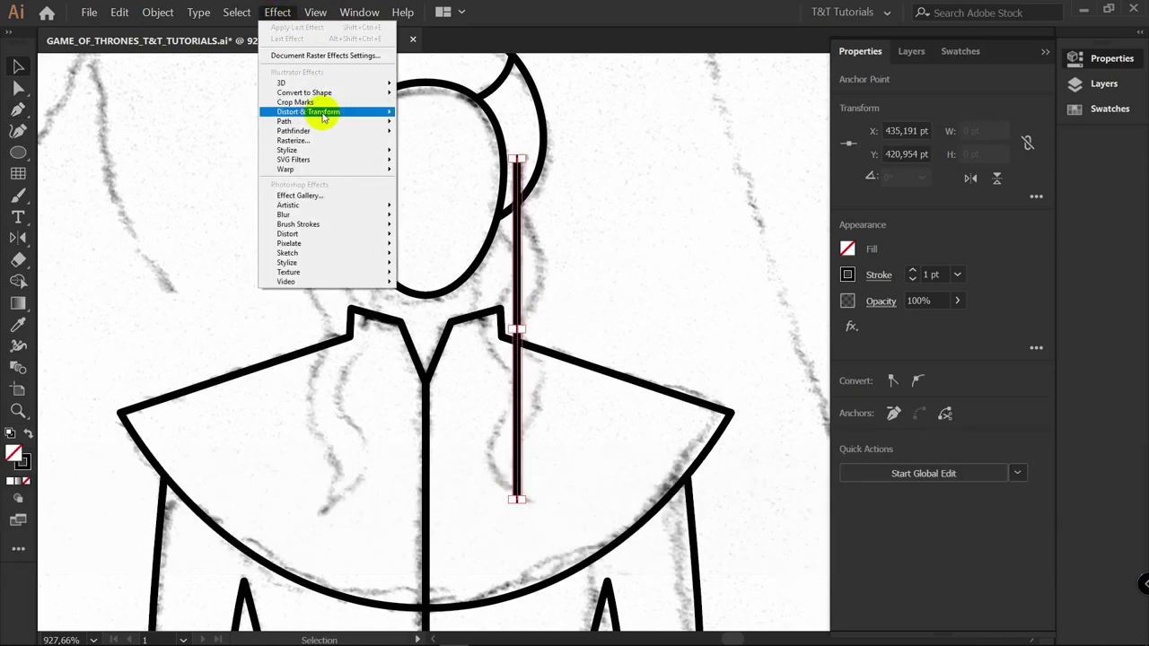
{"action": "mouse_move", "coordinate": [304, 114]}
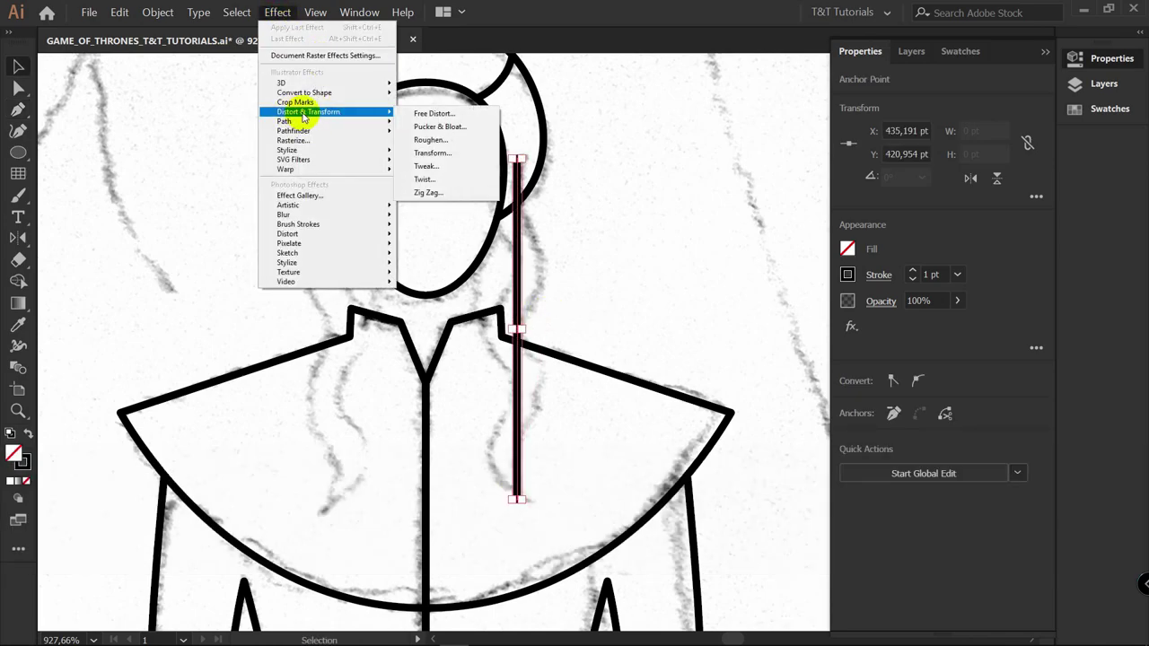
{"action": "left_click", "coordinate": [449, 194]}
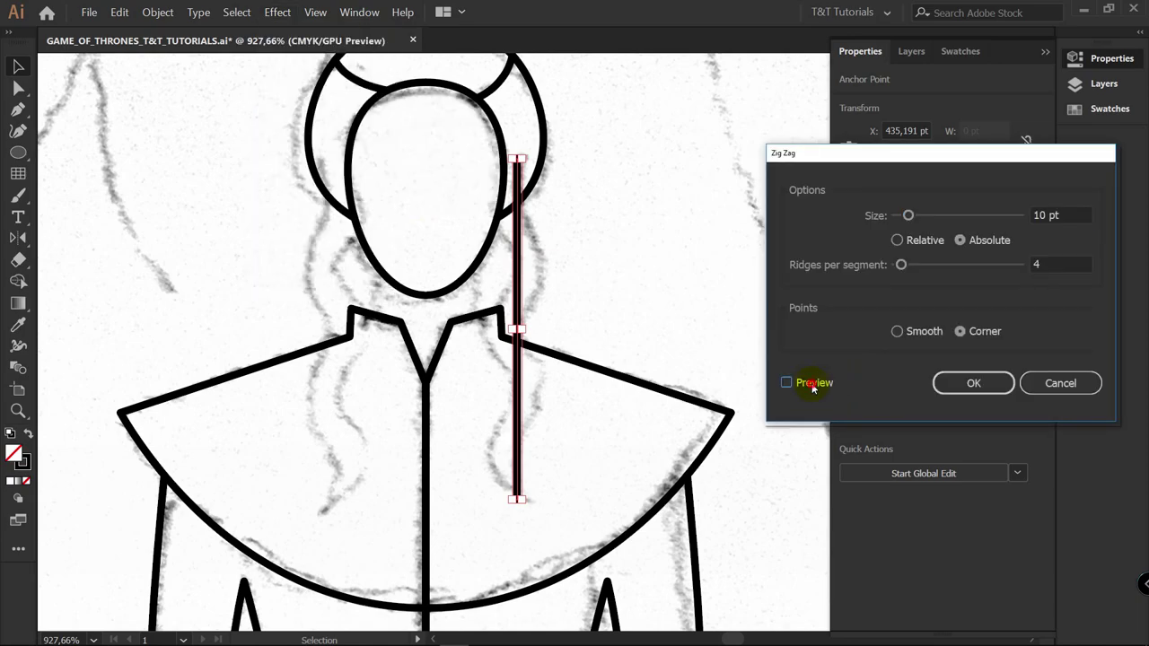
{"action": "left_click", "coordinate": [787, 384]}
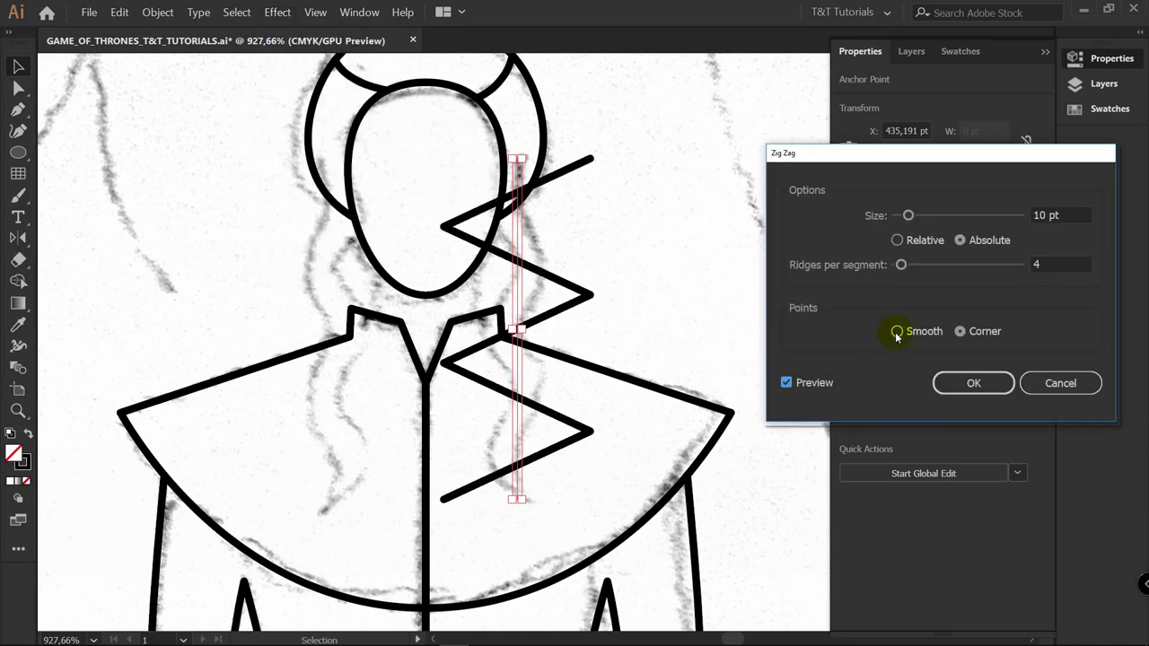
{"action": "left_click", "coordinate": [897, 331]}
{"action": "left_click_drag", "start_coordinate": [906, 220], "coordinate": [898, 221]}
{"action": "left_click_drag", "start_coordinate": [901, 265], "coordinate": [898, 265]}
{"action": "left_click_drag", "start_coordinate": [899, 217], "coordinate": [899, 221]}
{"action": "left_click_drag", "start_coordinate": [899, 265], "coordinate": [902, 266]}
{"action": "left_click_drag", "start_coordinate": [1064, 215], "coordinate": [1037, 213]}
{"action": "left_click", "coordinate": [1042, 264]}
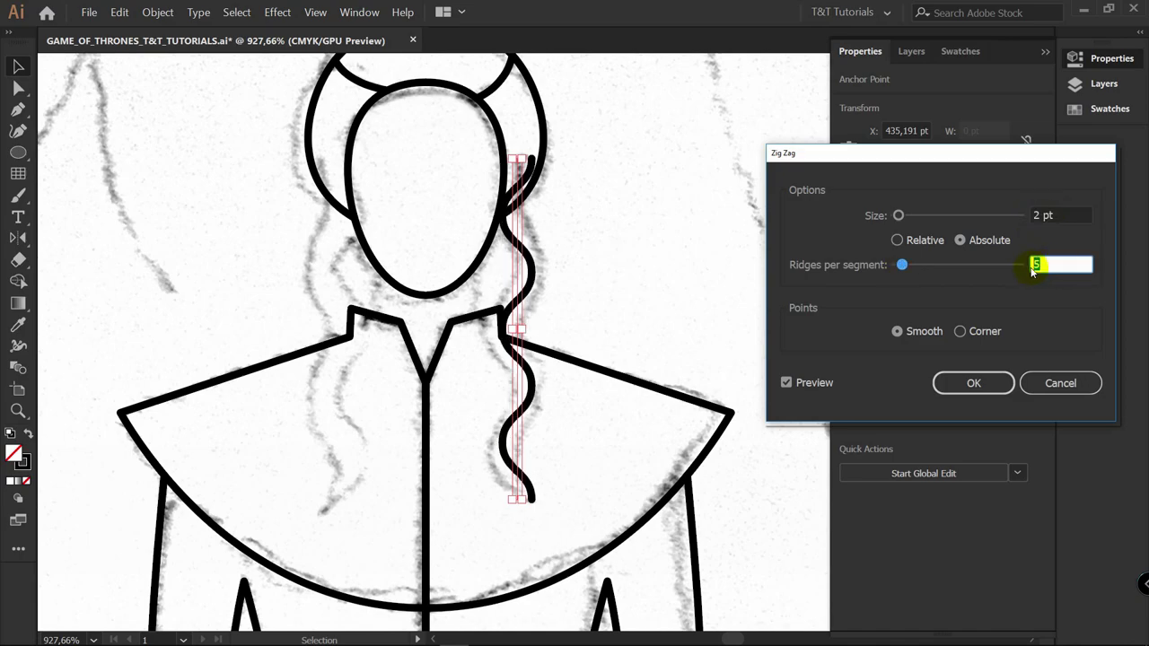
{"action": "left_click", "coordinate": [956, 382]}
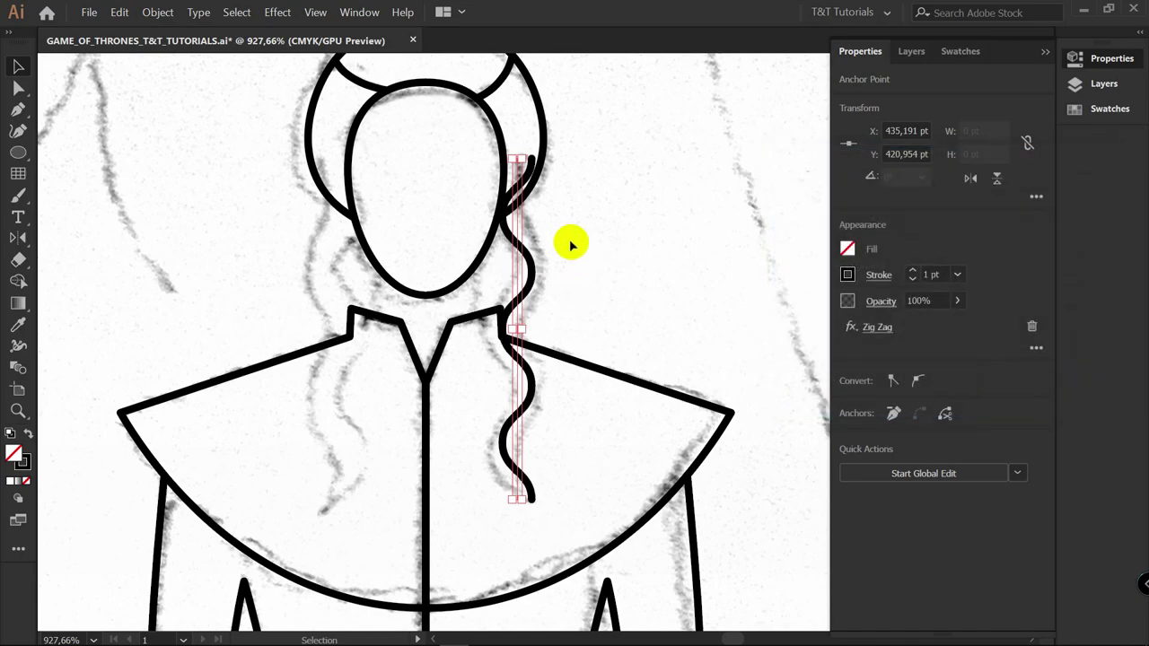
Expand the wavy line's appearance and place a duplicate of it slightly to its left
{"action": "scroll", "coordinate": [539, 269], "scroll_direction": "up", "scroll_amount": 1}
{"action": "left_click", "coordinate": [158, 12]}
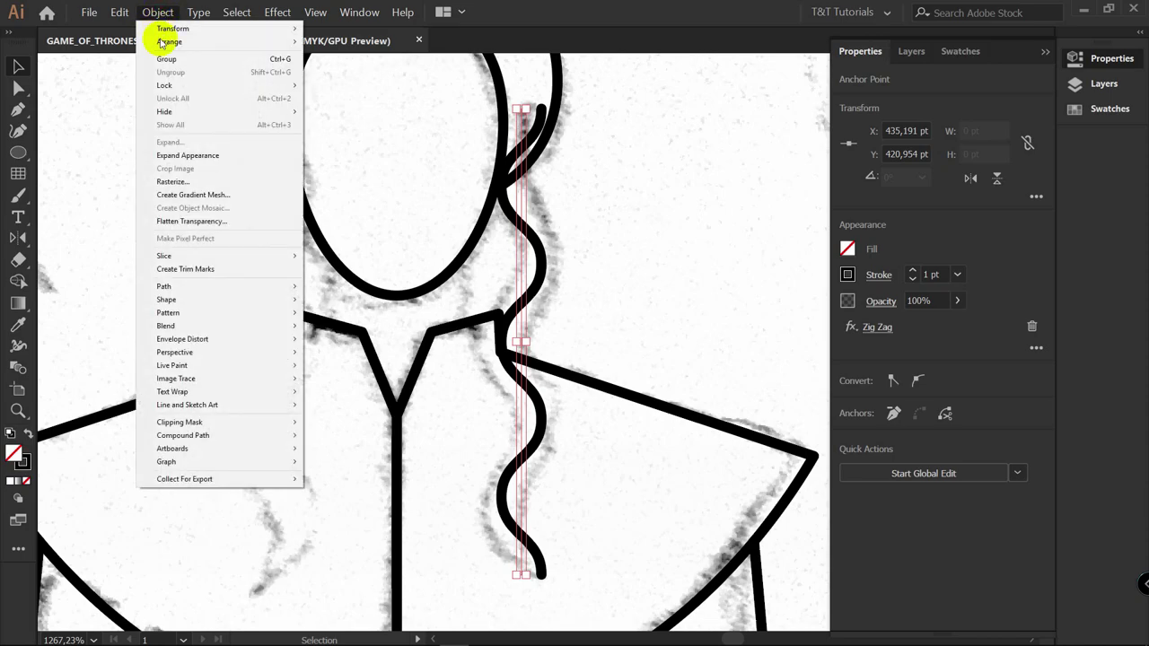
{"action": "left_click", "coordinate": [193, 157]}
{"action": "mouse_move", "coordinate": [543, 260]}
{"action": "left_mouse_down"}
{"action": "mouse_move", "coordinate": [492, 257]}
{"action": "mouse_move", "coordinate": [533, 242]}
{"action": "left_mouse_up"}
Bring the lower ends of both wavy lines together into the strand's tip and move the left line's lowest bend inward
{"action": "key", "text": "a"}
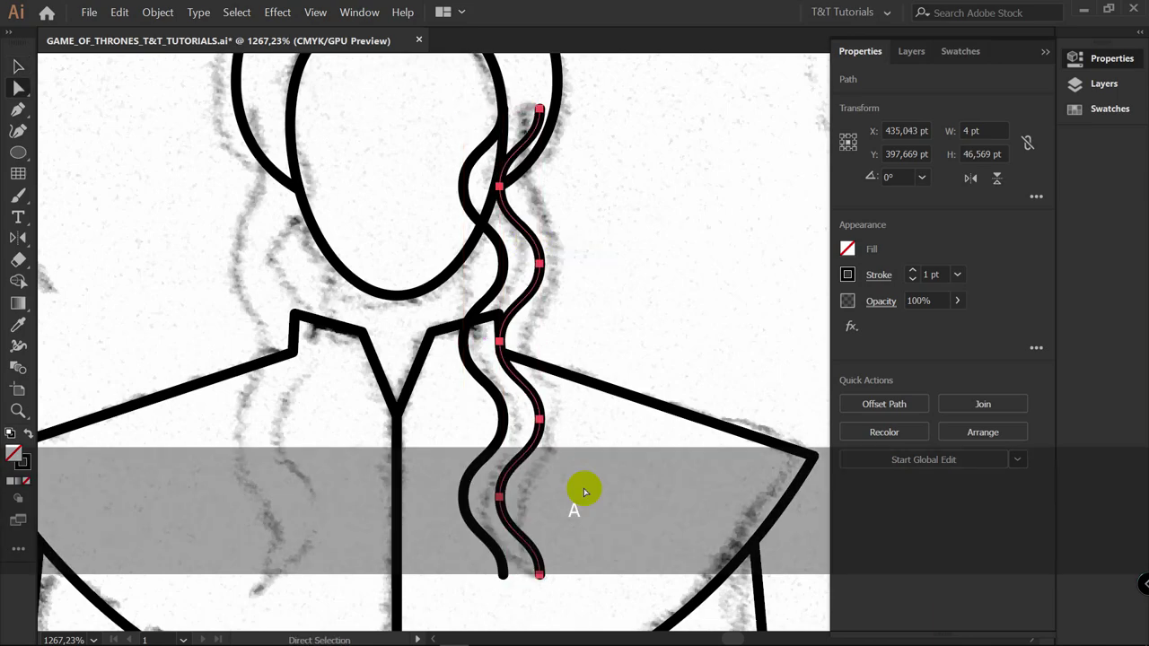
{"action": "left_click_drag", "start_coordinate": [579, 499], "coordinate": [598, 308]}
{"action": "scroll", "coordinate": [543, 368], "scroll_direction": "up", "scroll_amount": 2}
{"action": "key", "text": "a"}
{"action": "left_click", "coordinate": [564, 381]}
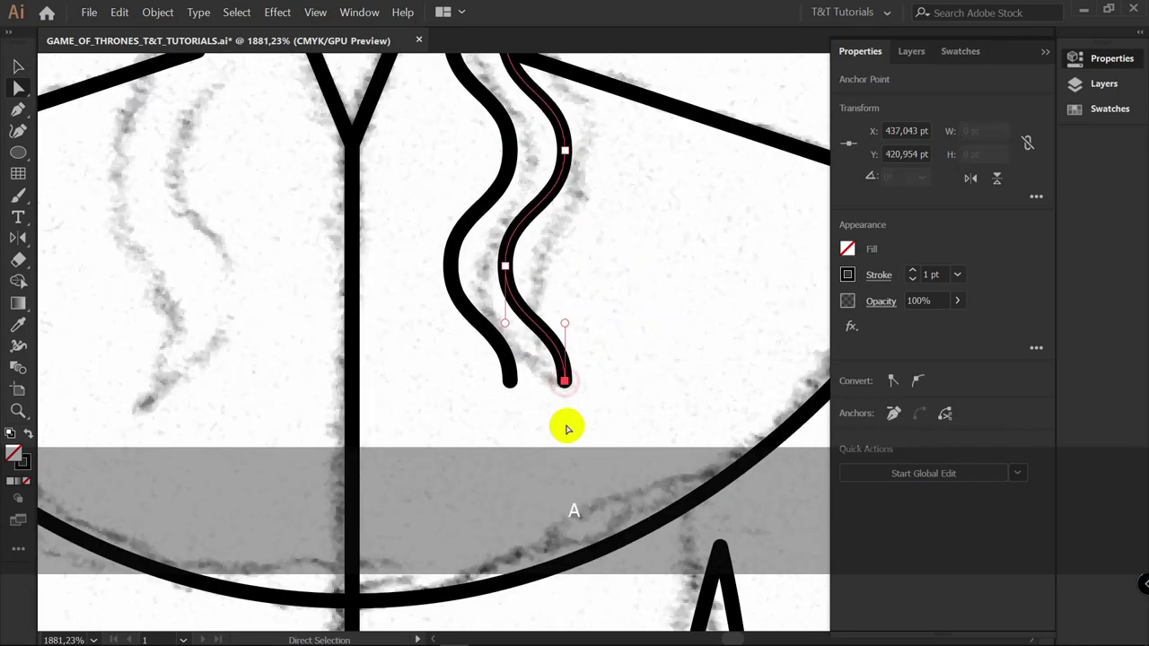
{"action": "left_click_drag", "start_coordinate": [564, 381], "coordinate": [541, 384]}
{"action": "left_click", "coordinate": [509, 382]}
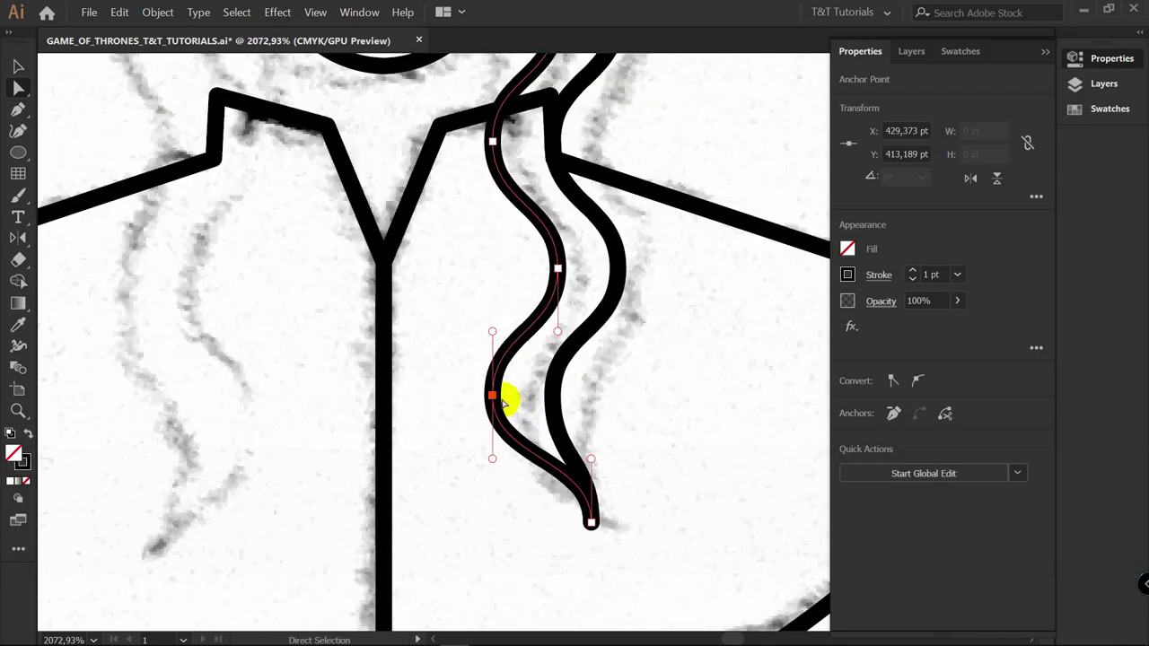
{"action": "left_click_drag", "start_coordinate": [492, 395], "coordinate": [505, 395]}
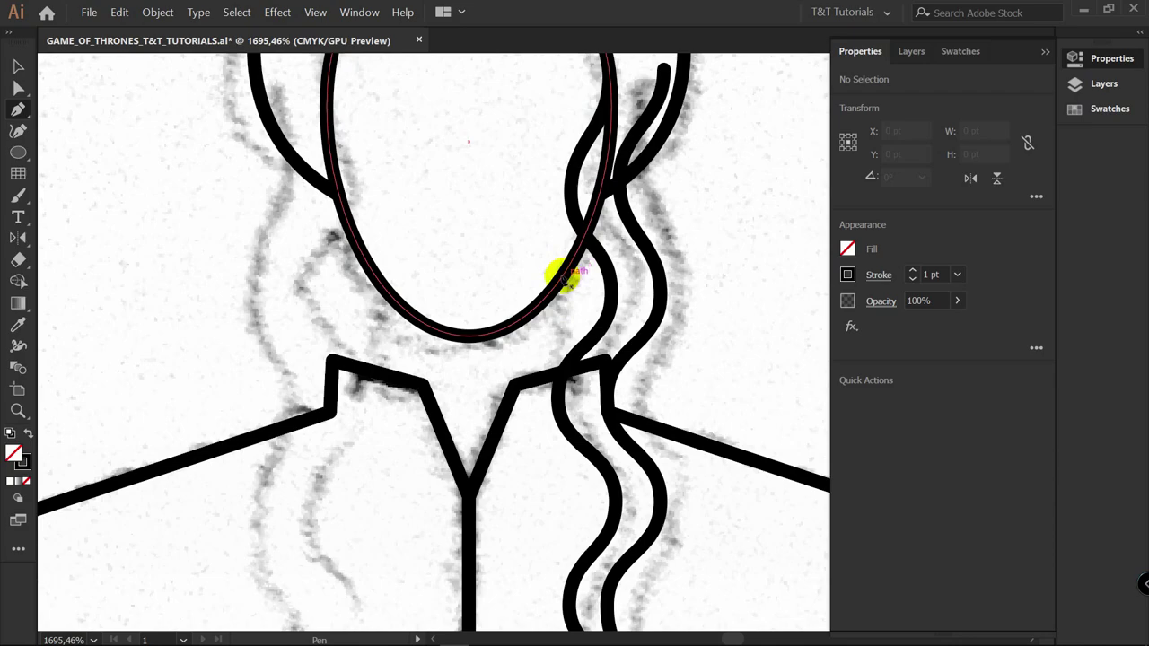
Draw a vertical neck line about 7.3 pt long from the face outline's lower right side down to the collar
{"action": "left_click_drag", "start_coordinate": [563, 280], "coordinate": [562, 375]}
{"action": "key", "text": "o"}
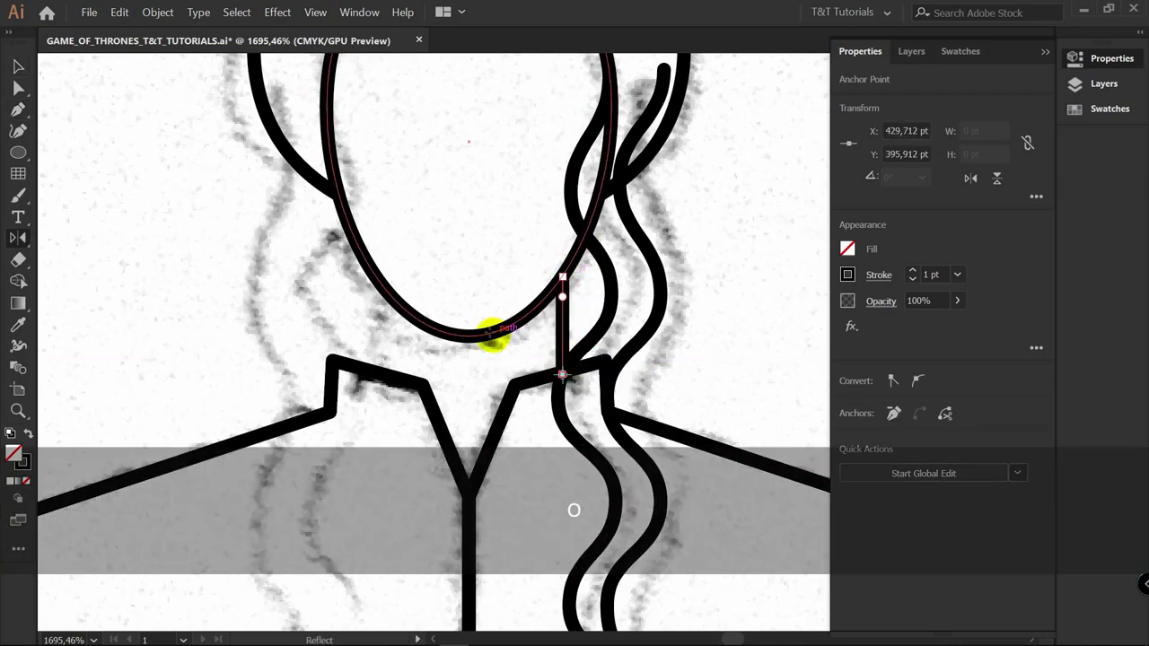
{"action": "key", "text": "alt"}
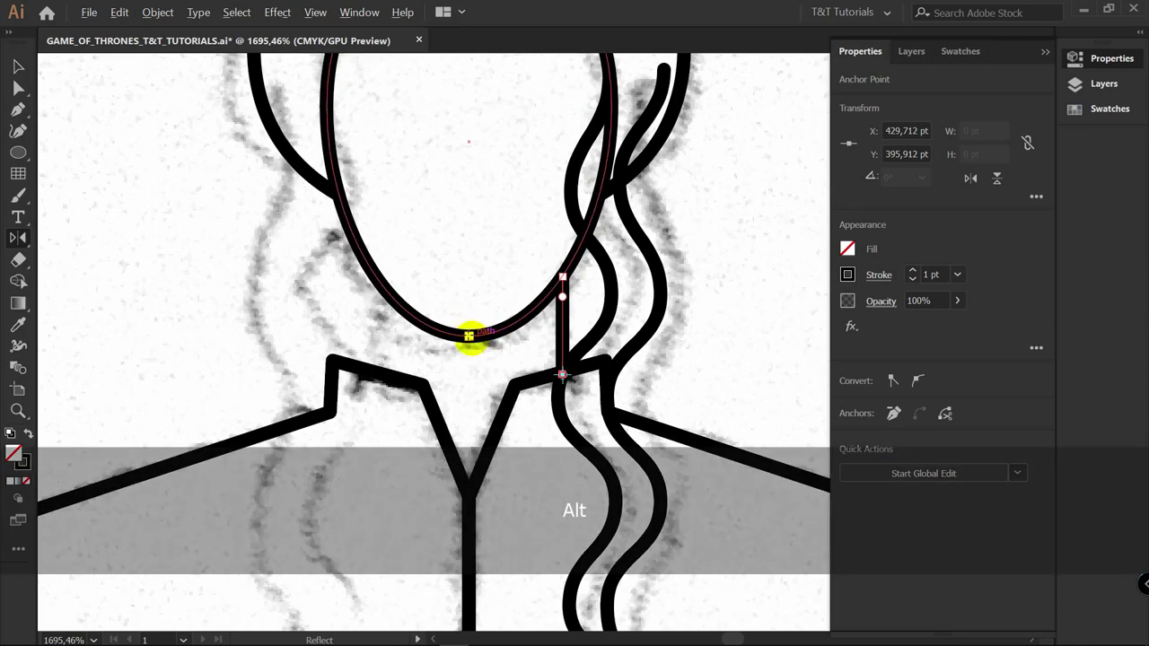
{"action": "left_click", "coordinate": [469, 335], "text": "alt"}
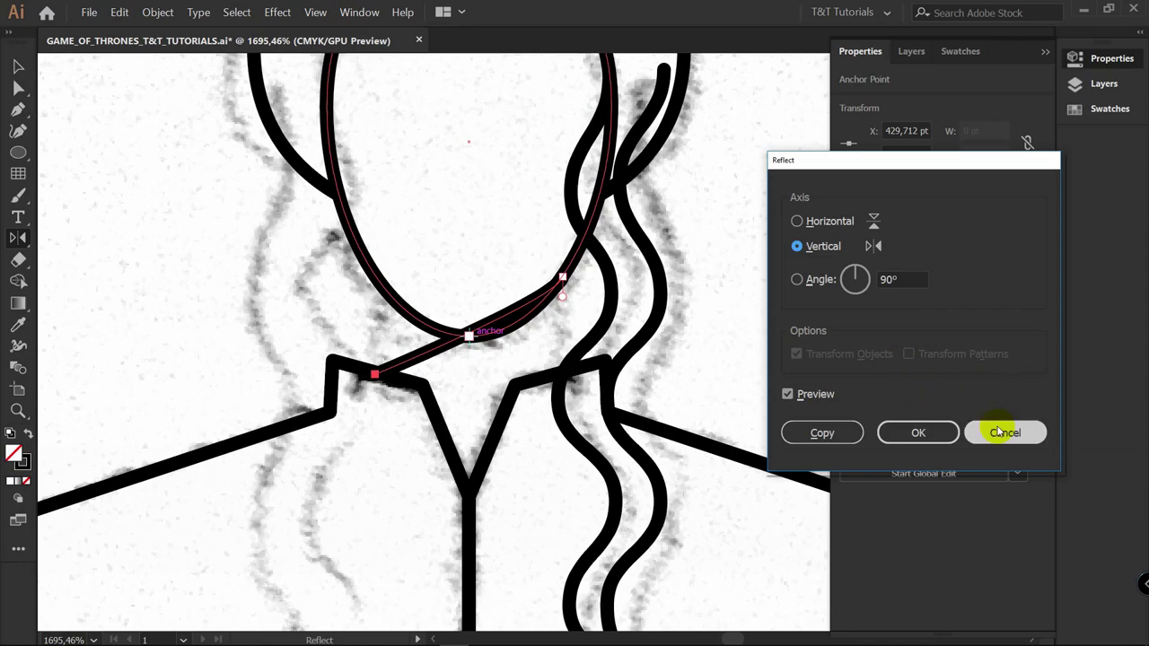
{"action": "left_click", "coordinate": [999, 432]}
{"action": "key", "text": "v"}
{"action": "left_click", "coordinate": [529, 348]}
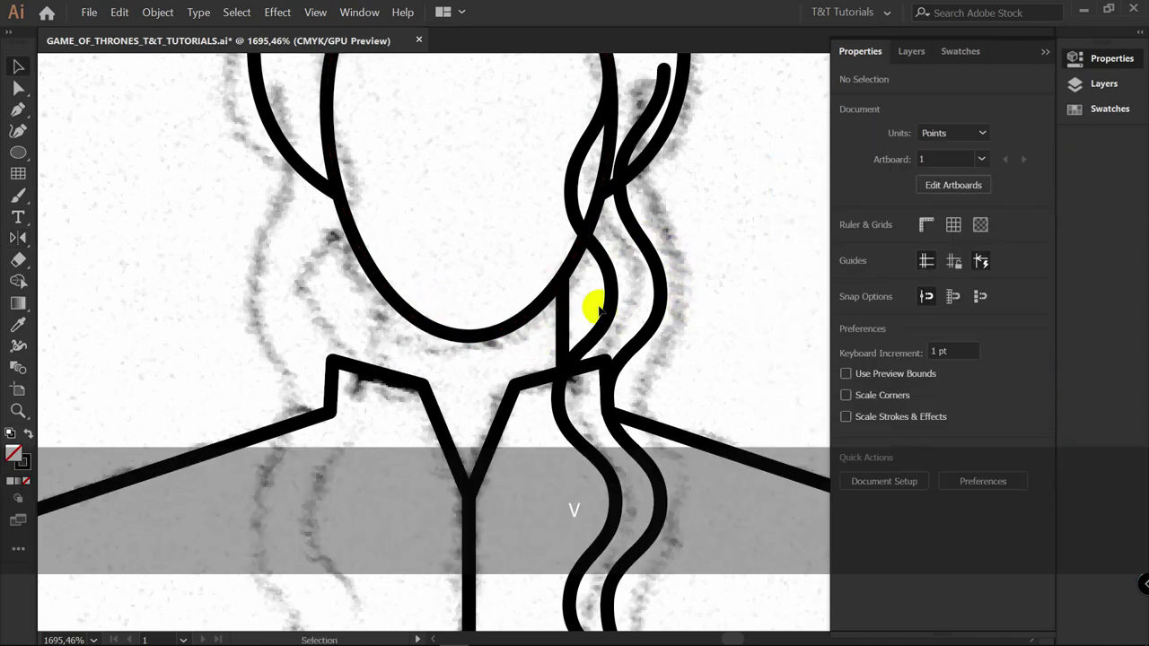
Reflect a copy of the whole neck line across the vertical axis through the chin's lowest anchor
{"action": "left_click", "coordinate": [562, 314]}
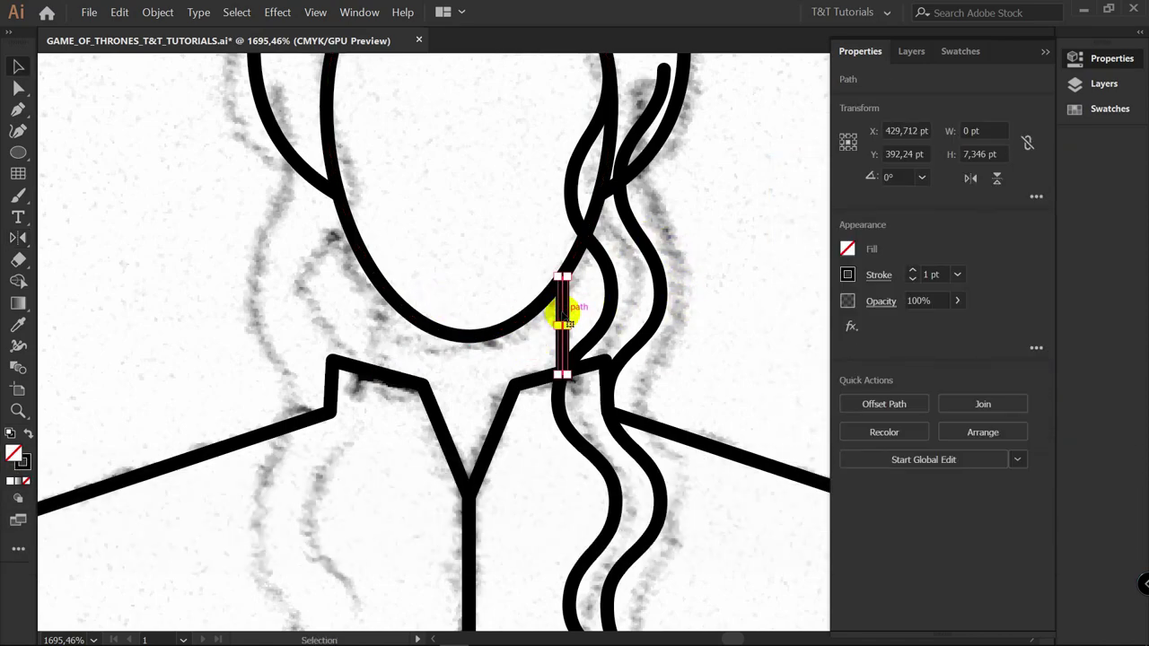
{"action": "key", "text": "o"}
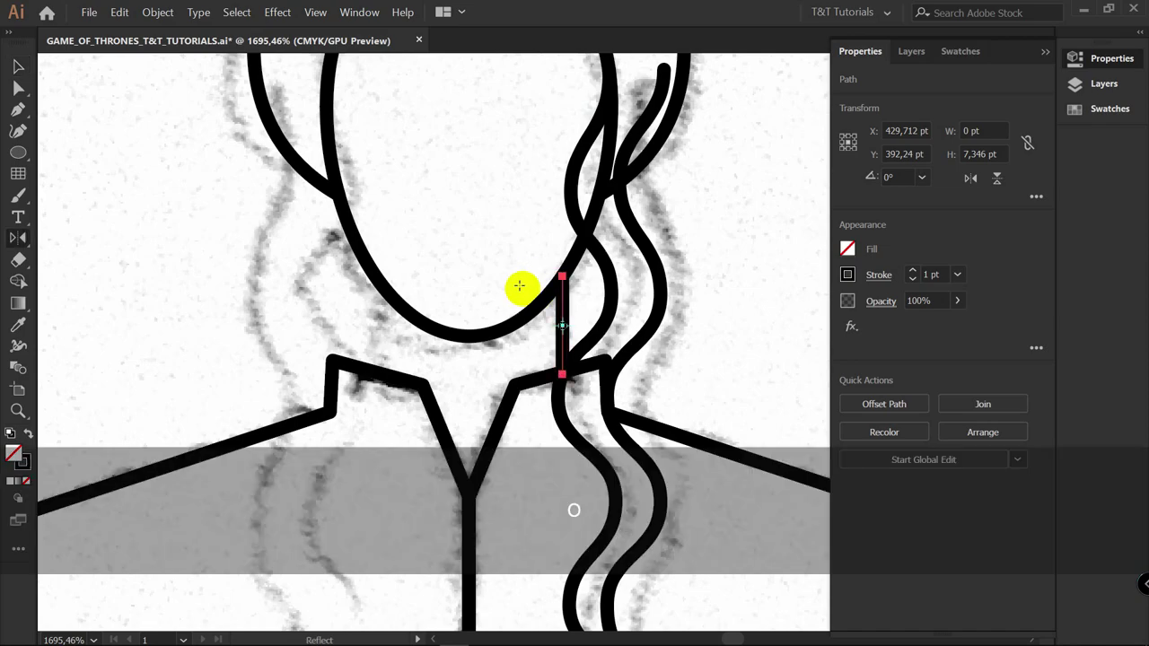
{"action": "key", "text": "alt"}
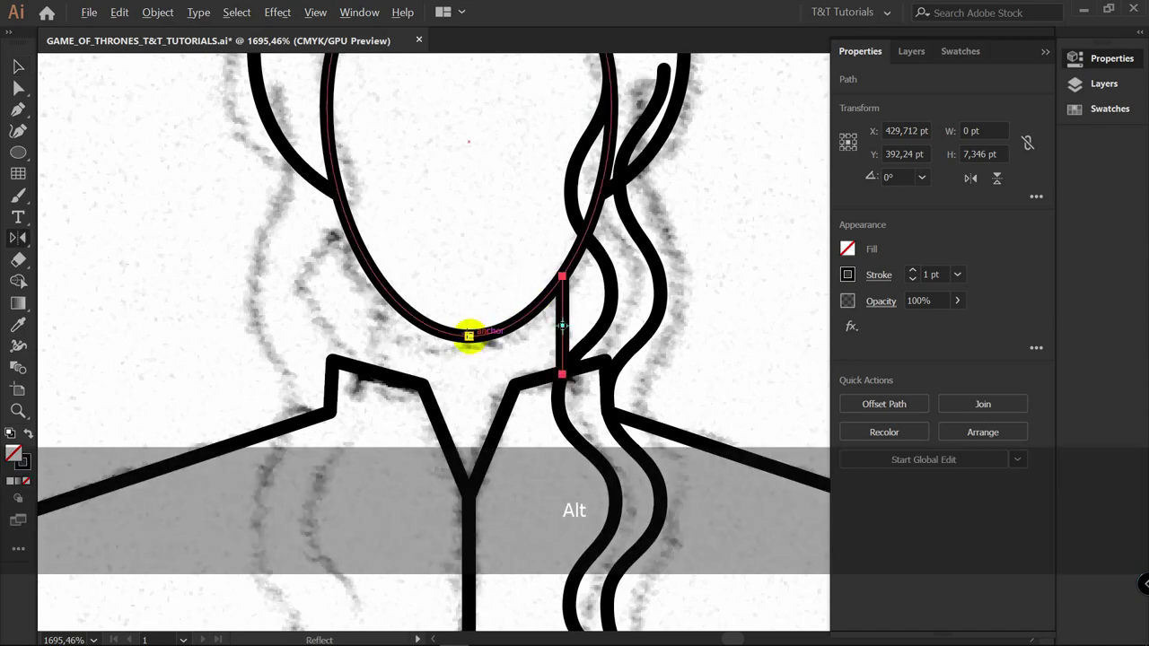
{"action": "left_click", "coordinate": [470, 335], "text": "alt"}
{"action": "left_click", "coordinate": [816, 431]}
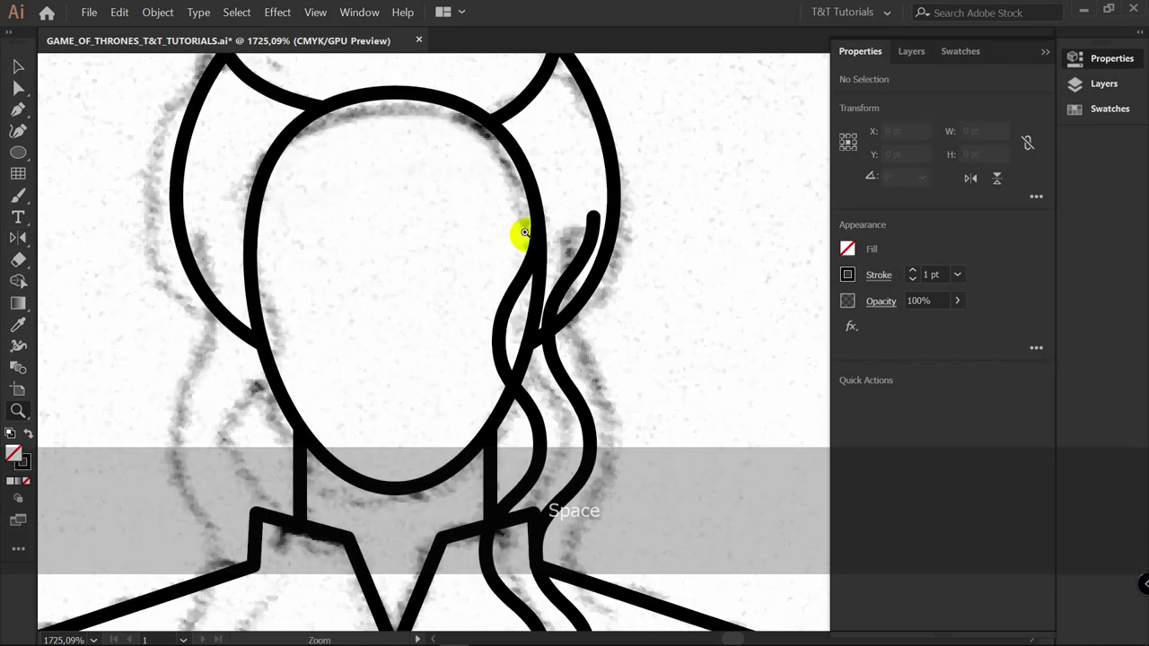
Cut the face outline at its two crossings with the inner wavy strand and delete the segment between them
{"action": "left_click", "coordinate": [539, 243]}
{"action": "key", "text": "v"}
{"action": "left_click", "coordinate": [535, 316]}
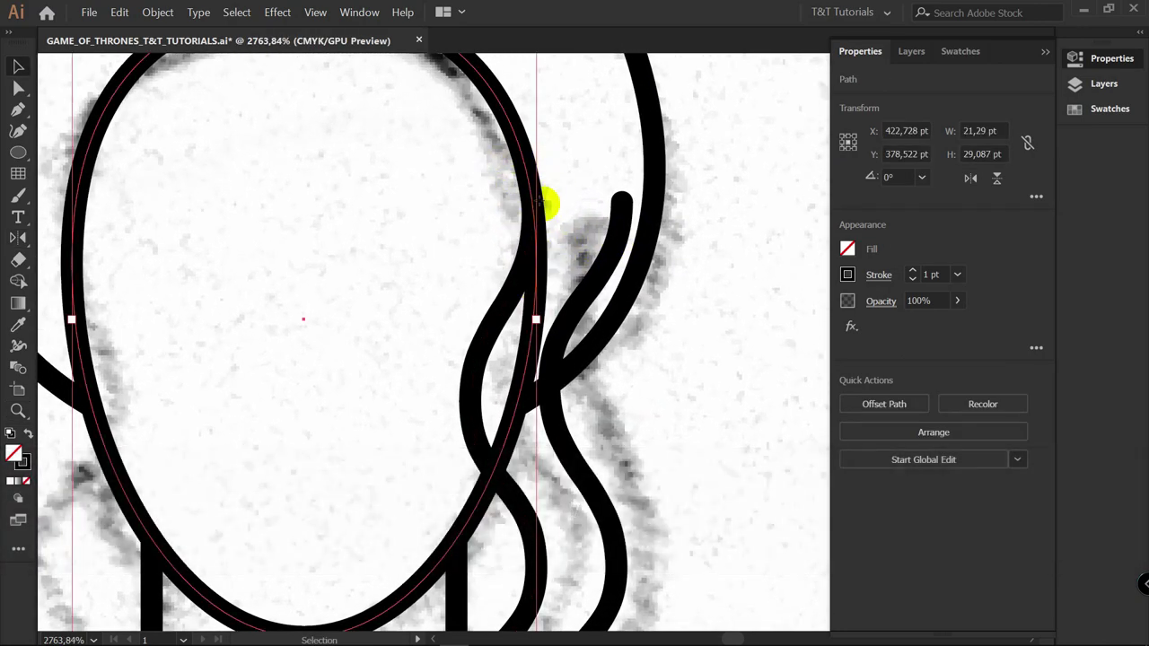
{"action": "key", "text": "c"}
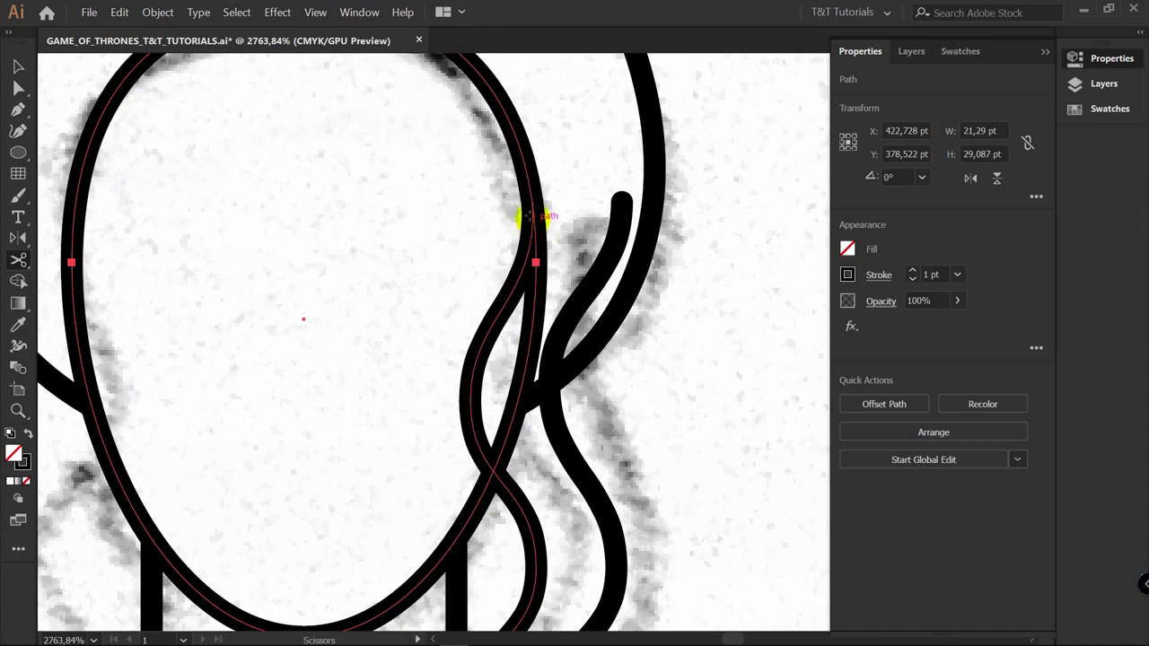
{"action": "left_click", "coordinate": [531, 216]}
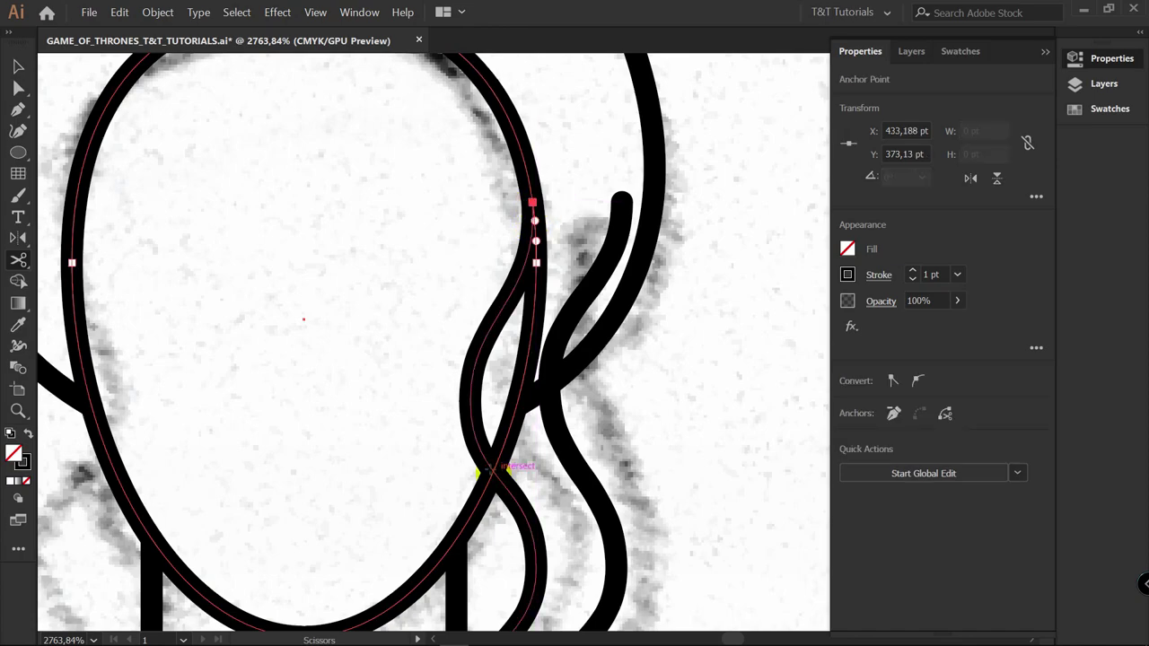
{"action": "left_click", "coordinate": [492, 471]}
{"action": "key", "text": "v"}
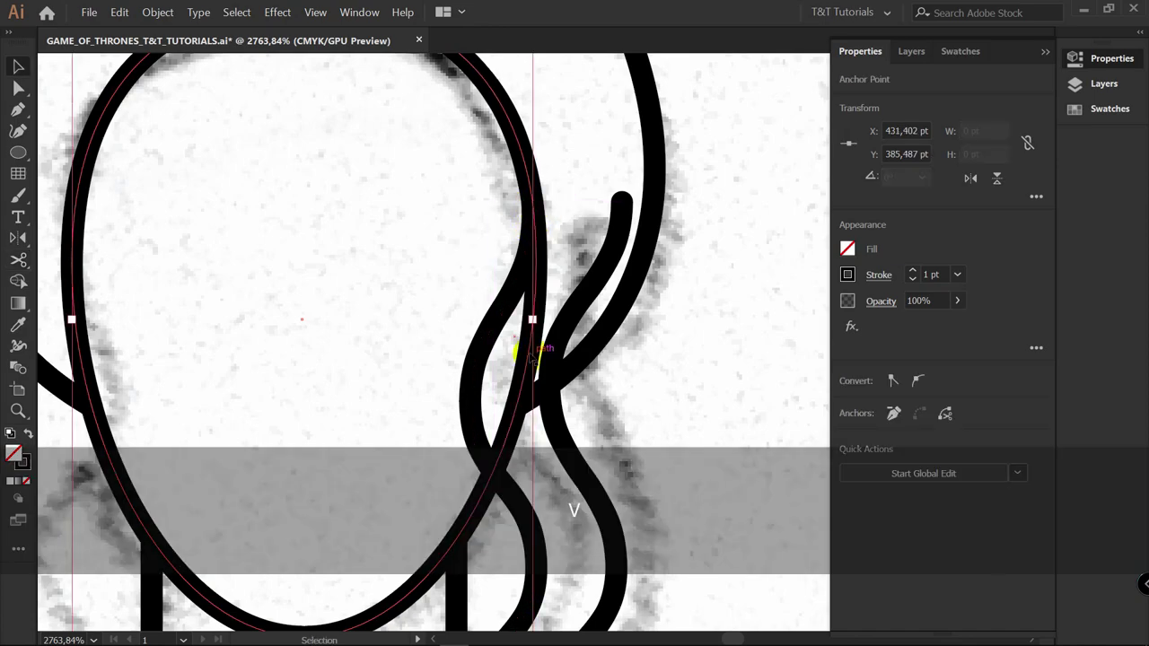
{"action": "left_click", "coordinate": [533, 358]}
{"action": "key", "text": "Delete"}
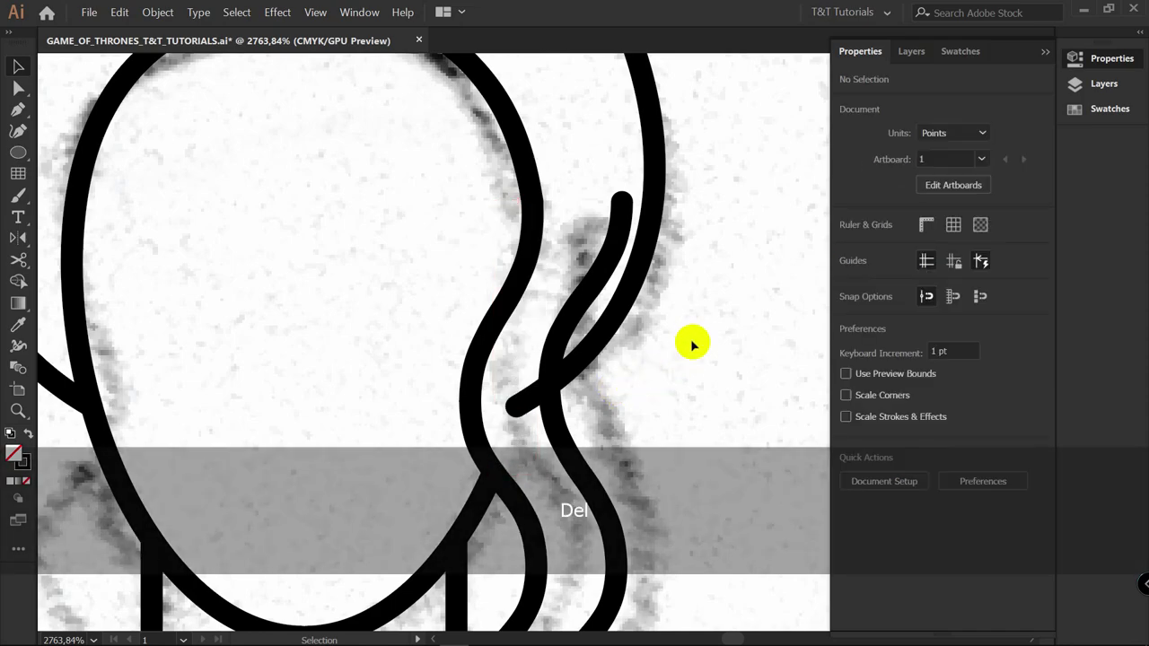
Cut the right hair outline where it crosses the outer wavy strand and delete the stub extending toward the face
{"action": "key", "text": "ctrl+z"}
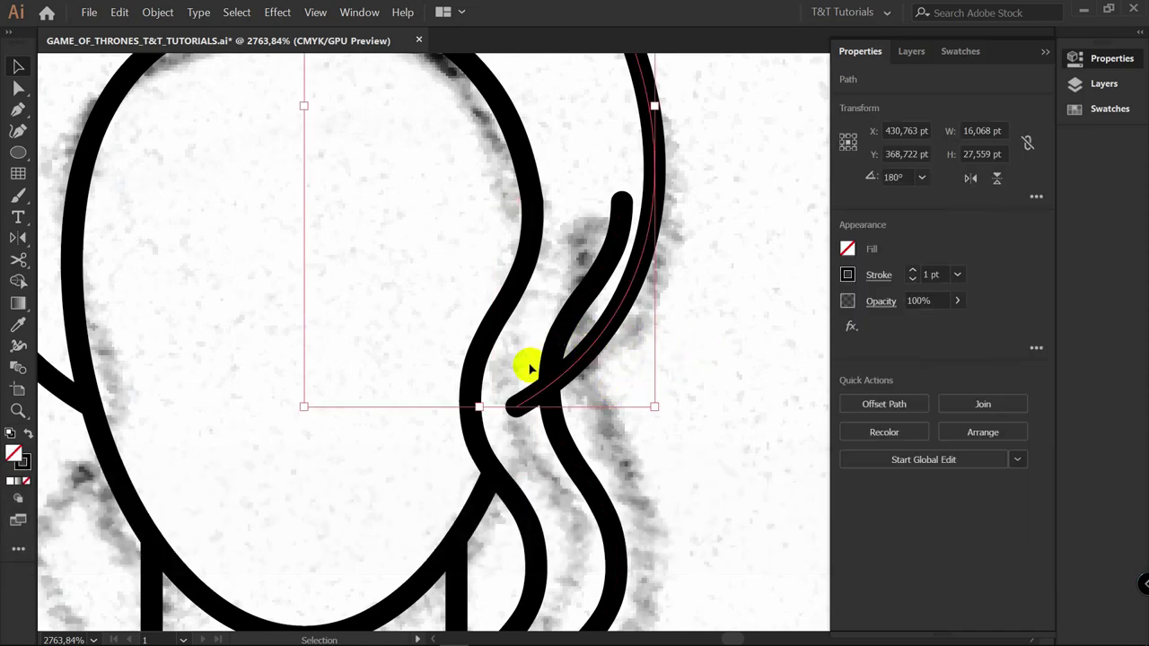
{"action": "key", "text": "c"}
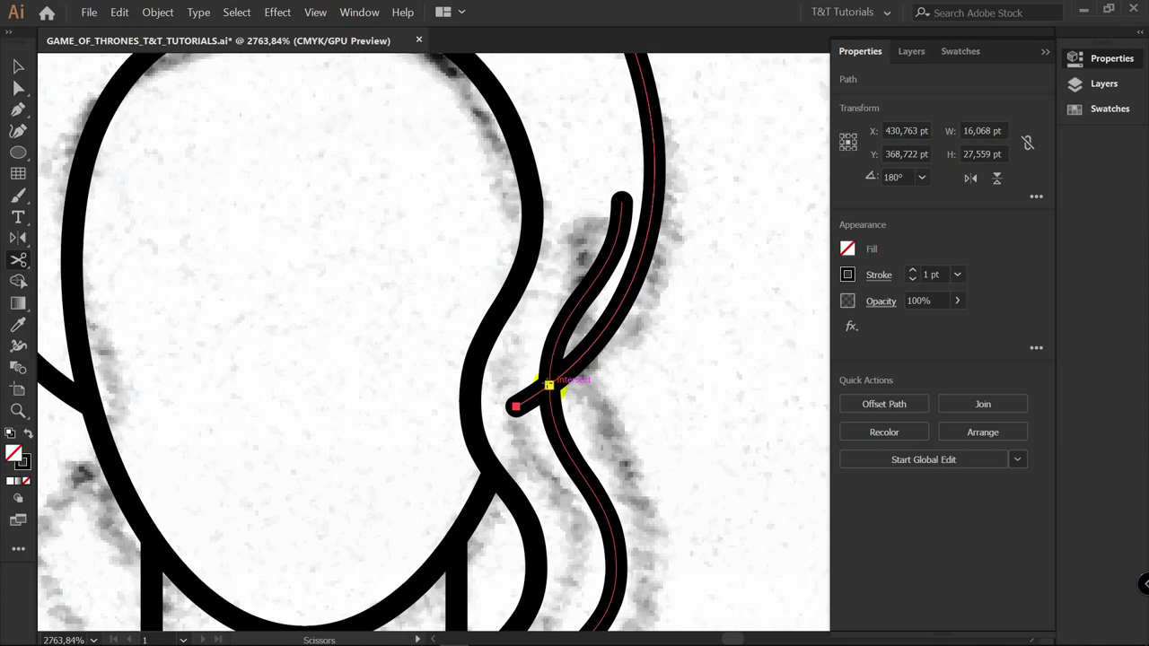
{"action": "left_click", "coordinate": [548, 384]}
{"action": "key", "text": "v"}
{"action": "left_click", "coordinate": [536, 398]}
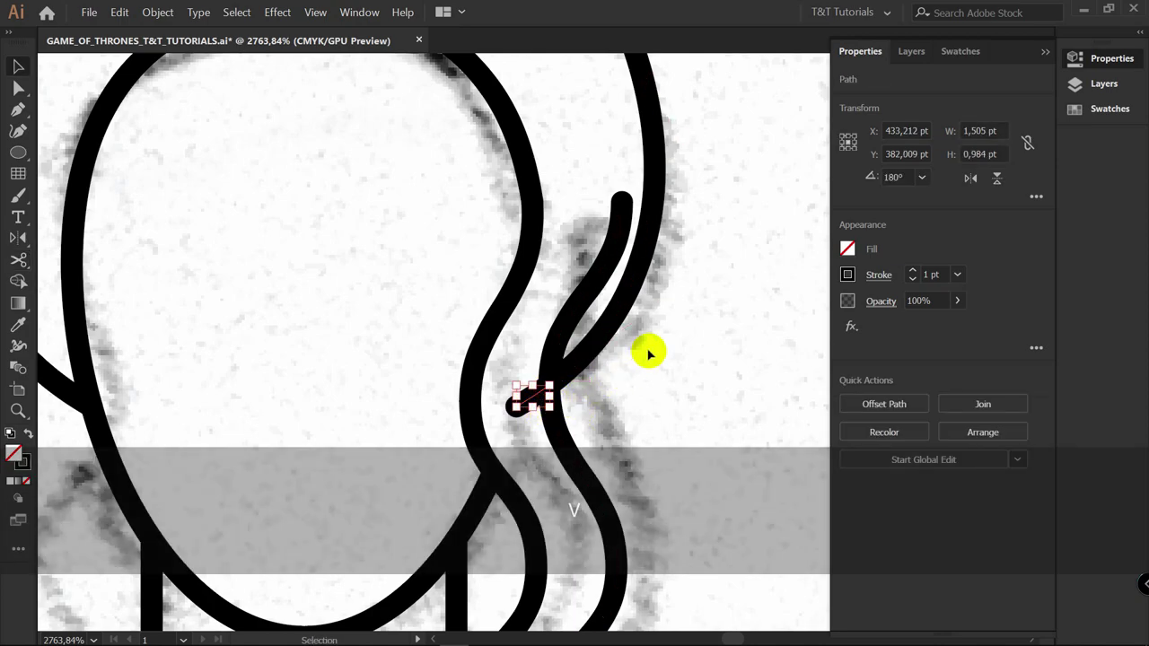
{"action": "key", "text": "Delete"}
Move the outer strand's upper bend to about X 434.56 pt and its top end to about X 436.74 pt
{"action": "left_click_drag", "start_coordinate": [565, 376], "coordinate": [574, 375]}
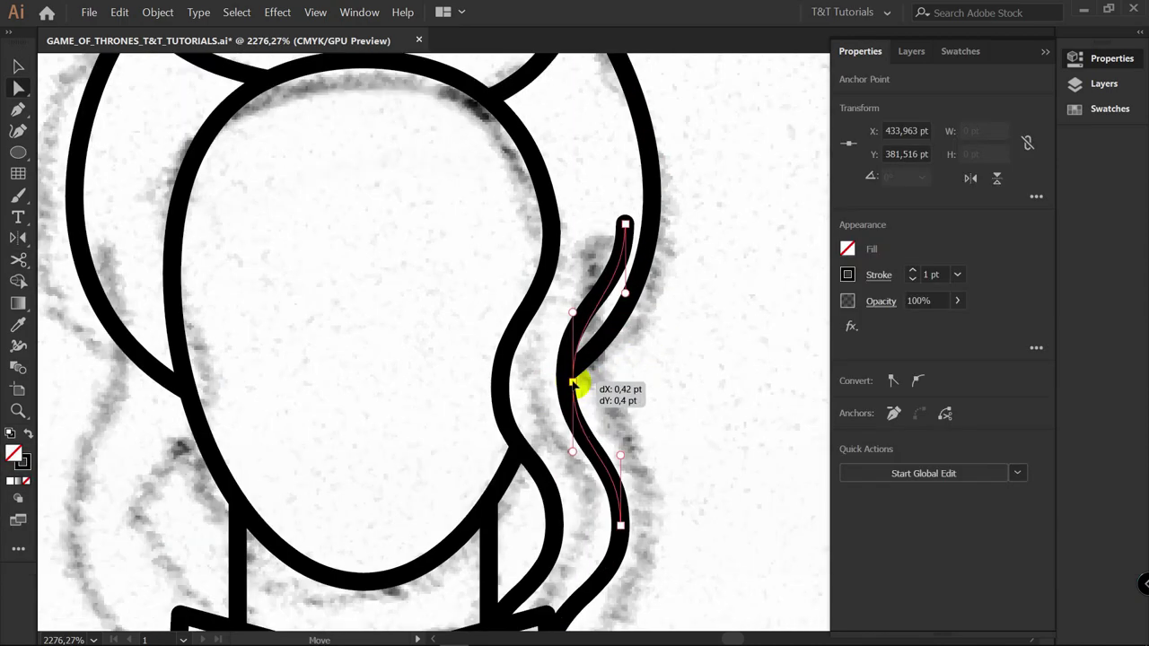
{"action": "left_click", "coordinate": [626, 219]}
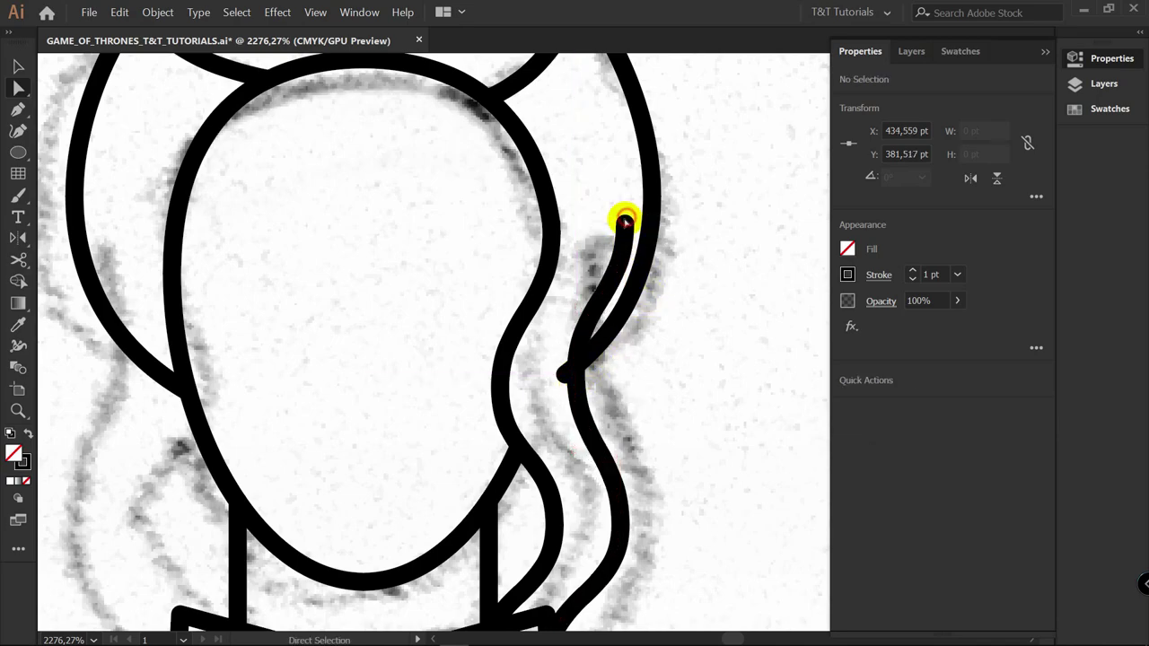
{"action": "left_click_drag", "start_coordinate": [625, 224], "coordinate": [614, 225]}
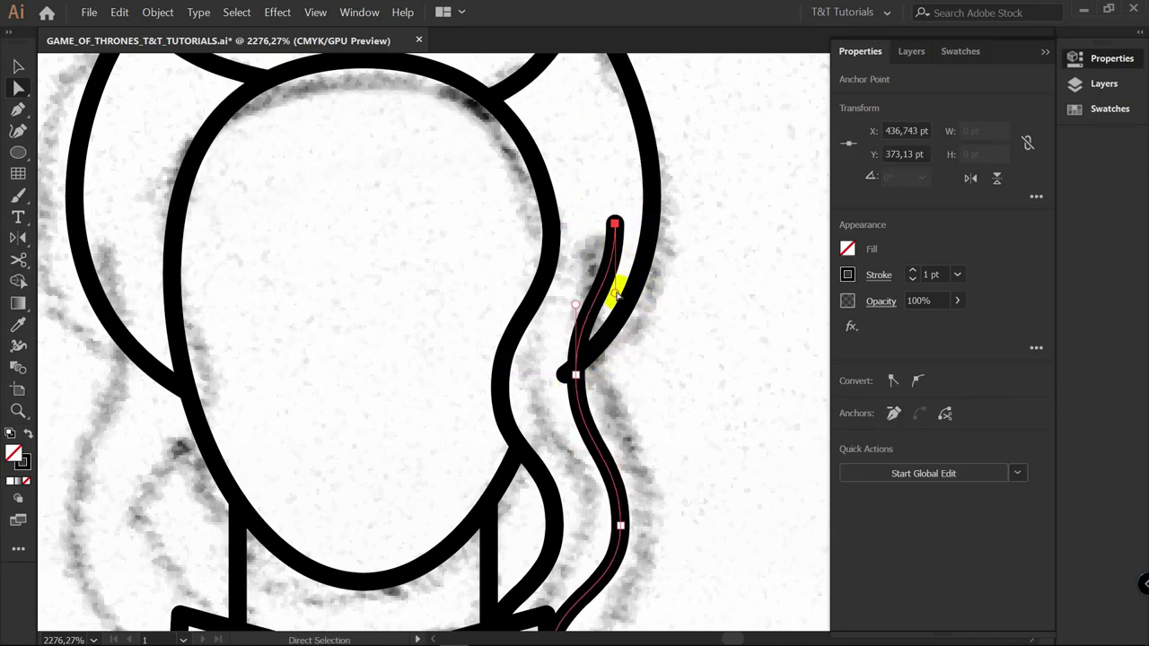
Trim the right hair outline again at the shifted outer strand and remove the leftover end
{"action": "key", "text": "v"}
{"action": "scroll", "coordinate": [616, 334], "scroll_direction": "up", "scroll_amount": 1}
{"action": "key", "text": "c"}
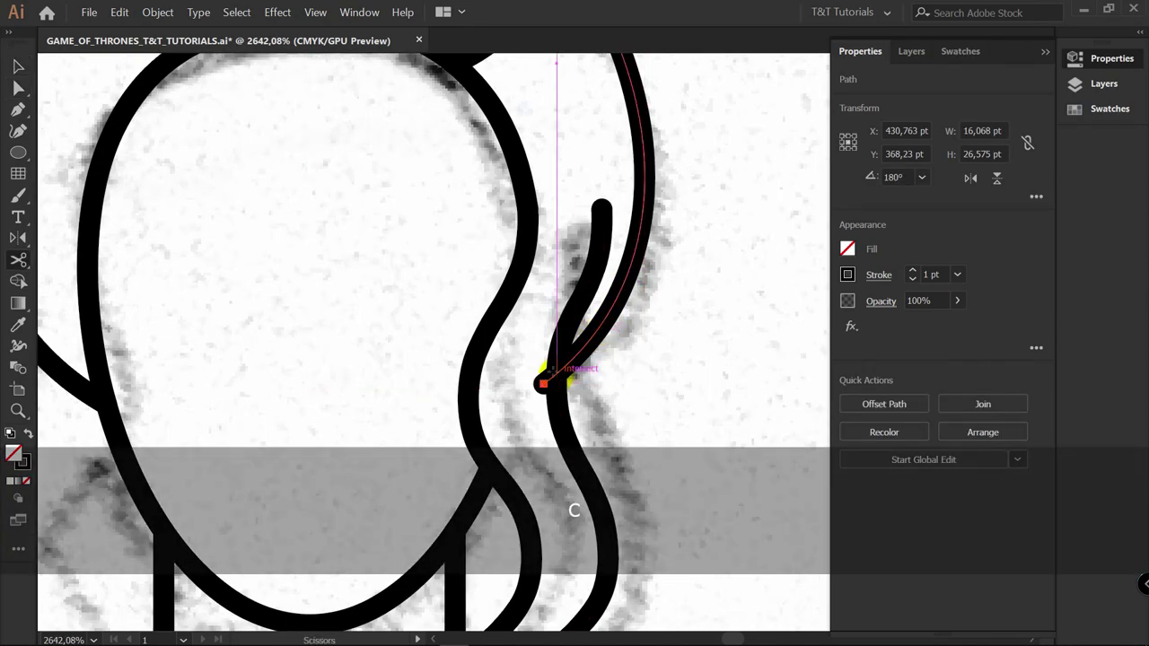
{"action": "left_click", "coordinate": [570, 380]}
{"action": "key", "text": "v"}
{"action": "left_click", "coordinate": [545, 383]}
{"action": "key", "text": "Delete"}
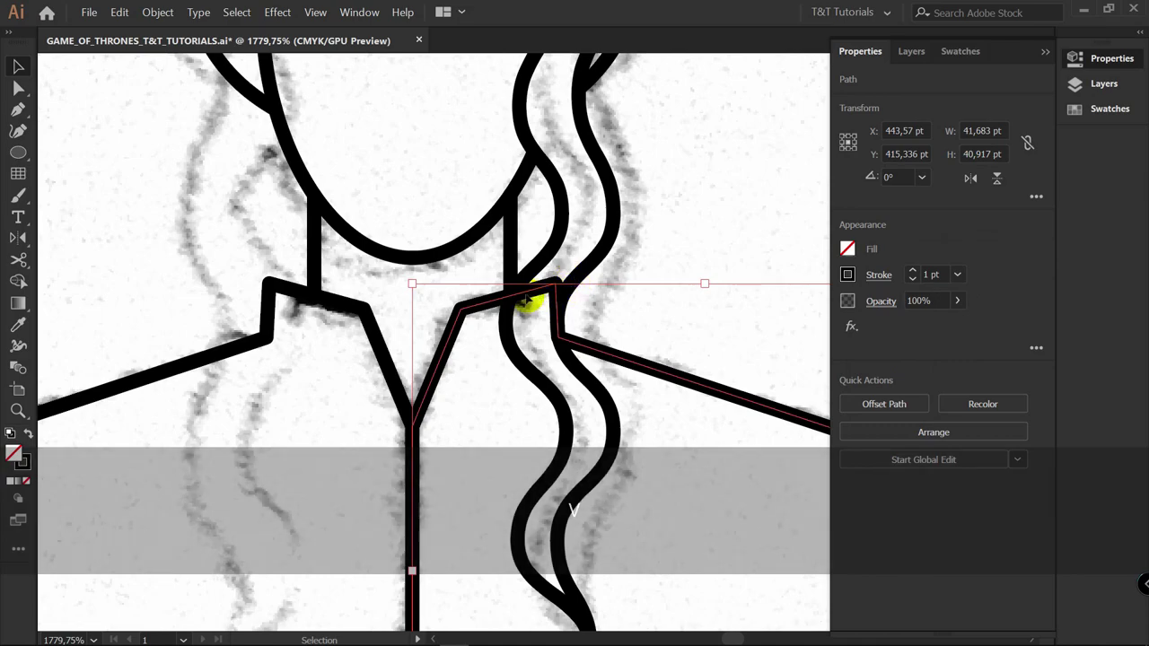
Cut the right collar at the inner strand and at its lower outer corner, and delete the piece between the cuts
{"action": "key", "text": "c"}
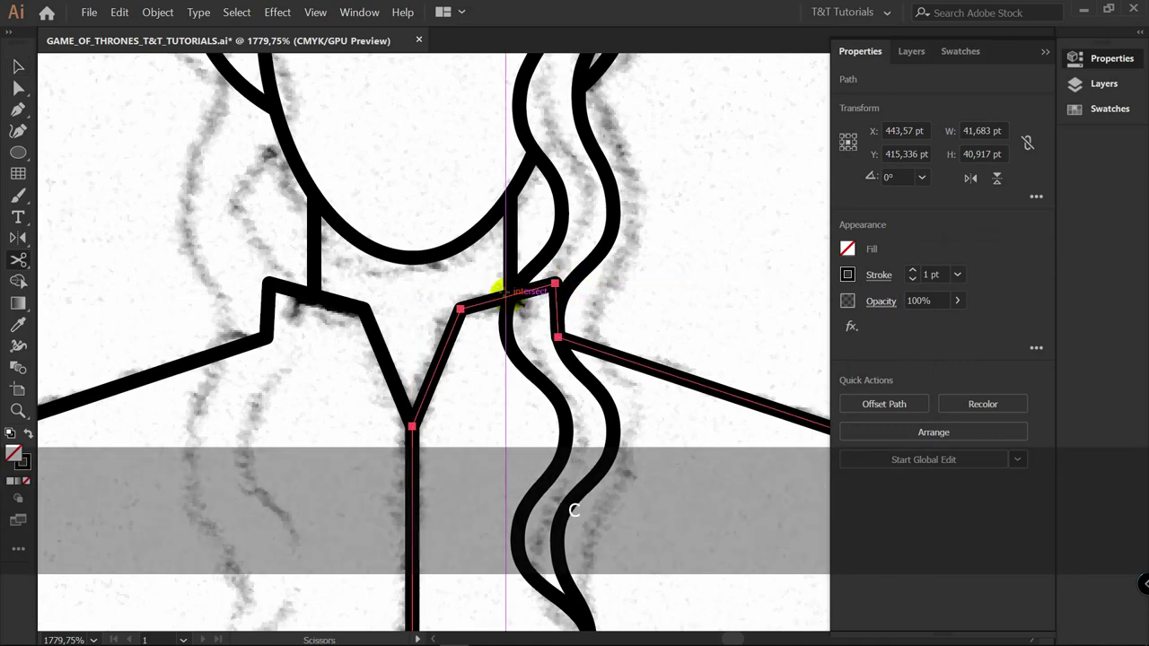
{"action": "scroll", "coordinate": [521, 288], "scroll_direction": "up", "scroll_amount": 4}
{"action": "left_click", "coordinate": [509, 293]}
{"action": "left_click", "coordinate": [619, 298]}
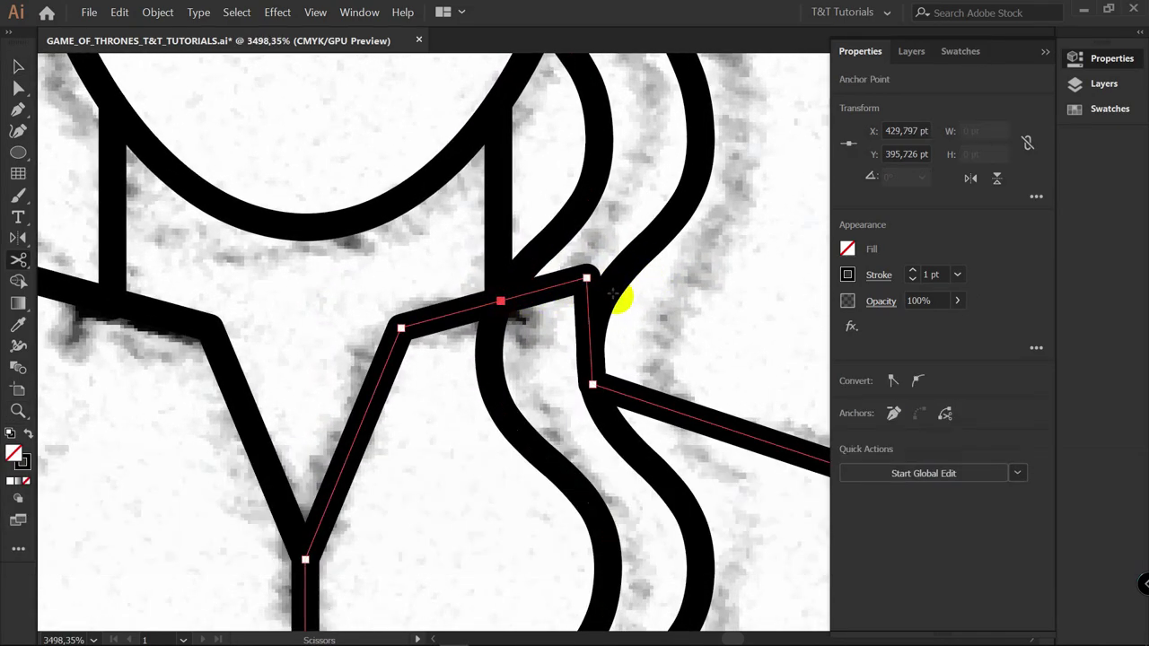
{"action": "key", "text": "v"}
{"action": "left_click", "coordinate": [589, 275]}
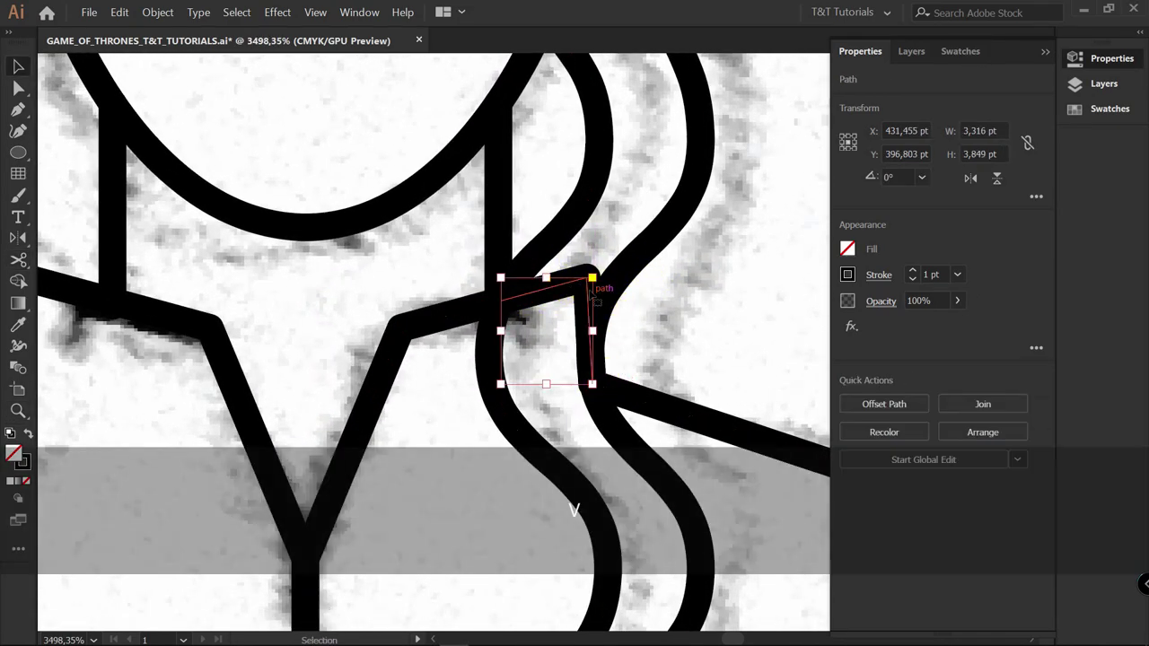
{"action": "key", "text": "Delete"}
Adjust the right shoulder line's inner end anchor to tuck its protruding cap into the outer strand
{"action": "key", "text": "z"}
{"action": "left_click_drag", "start_coordinate": [614, 388], "coordinate": [802, 317]}
{"action": "key", "text": "v"}
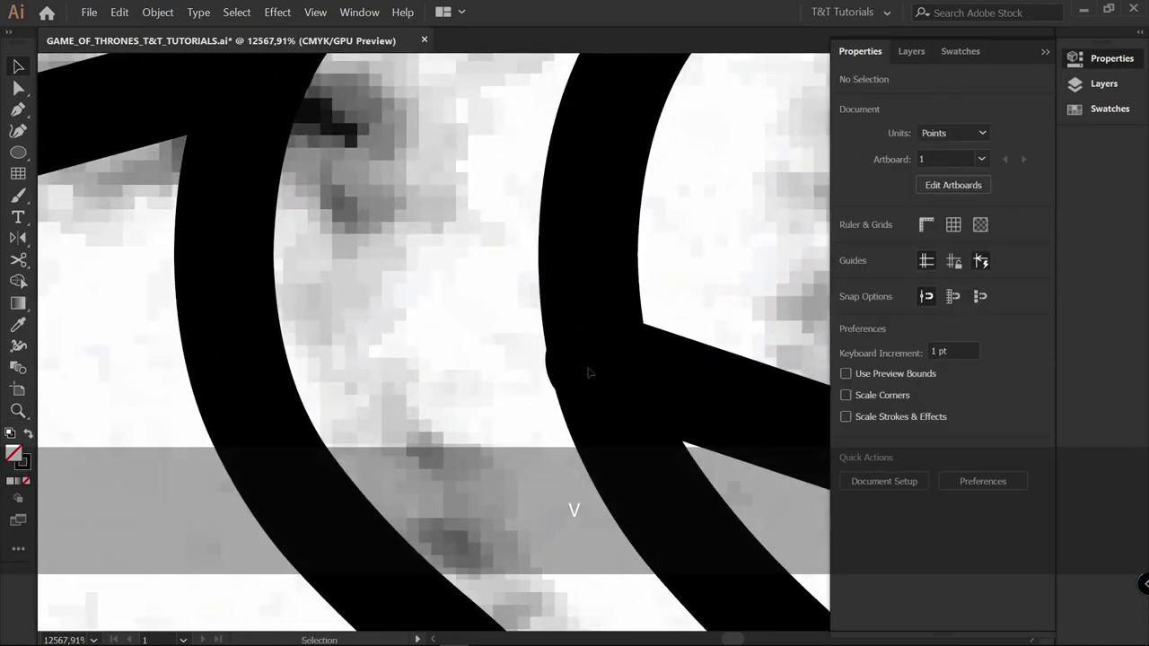
{"action": "key", "text": "a"}
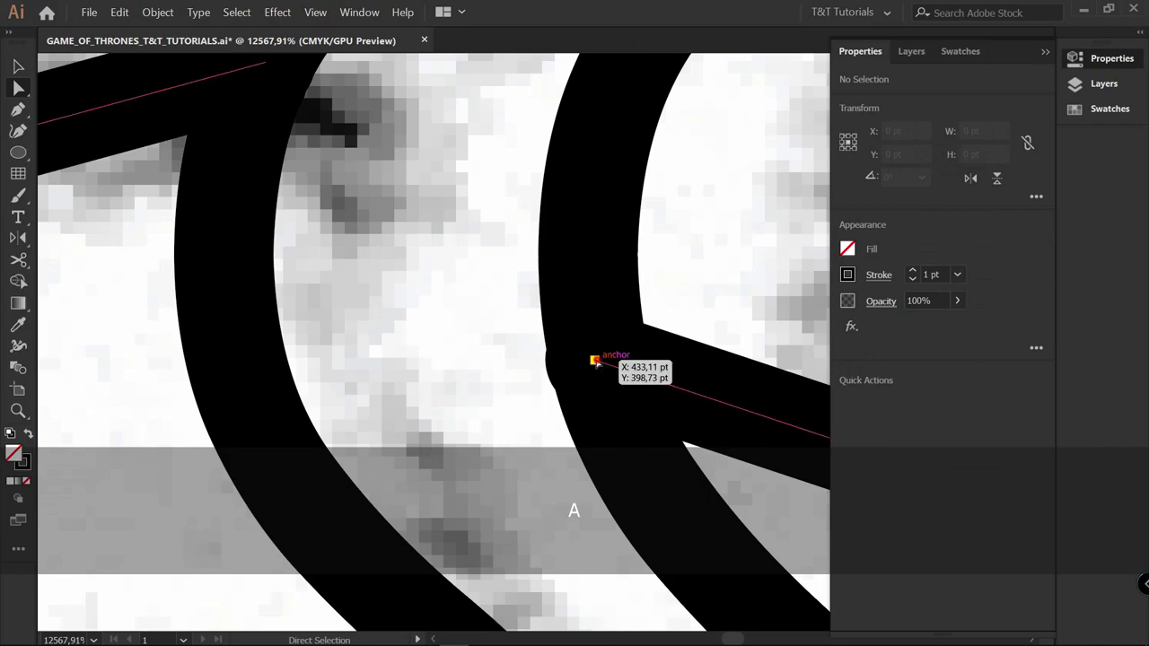
{"action": "left_click", "coordinate": [595, 362]}
{"action": "left_click_drag", "start_coordinate": [441, 261], "coordinate": [379, 264]}
With Global Edit on the mirrored coat-opening lines, cut them at both sleeve edges and delete the segments crossing the sleeves
{"action": "key", "text": "z"}
{"action": "mouse_move", "coordinate": [552, 336]}
{"action": "left_mouse_down"}
{"action": "mouse_move", "coordinate": [638, 298]}
{"action": "mouse_move", "coordinate": [664, 303]}
{"action": "left_mouse_up"}
{"action": "key", "text": "v"}
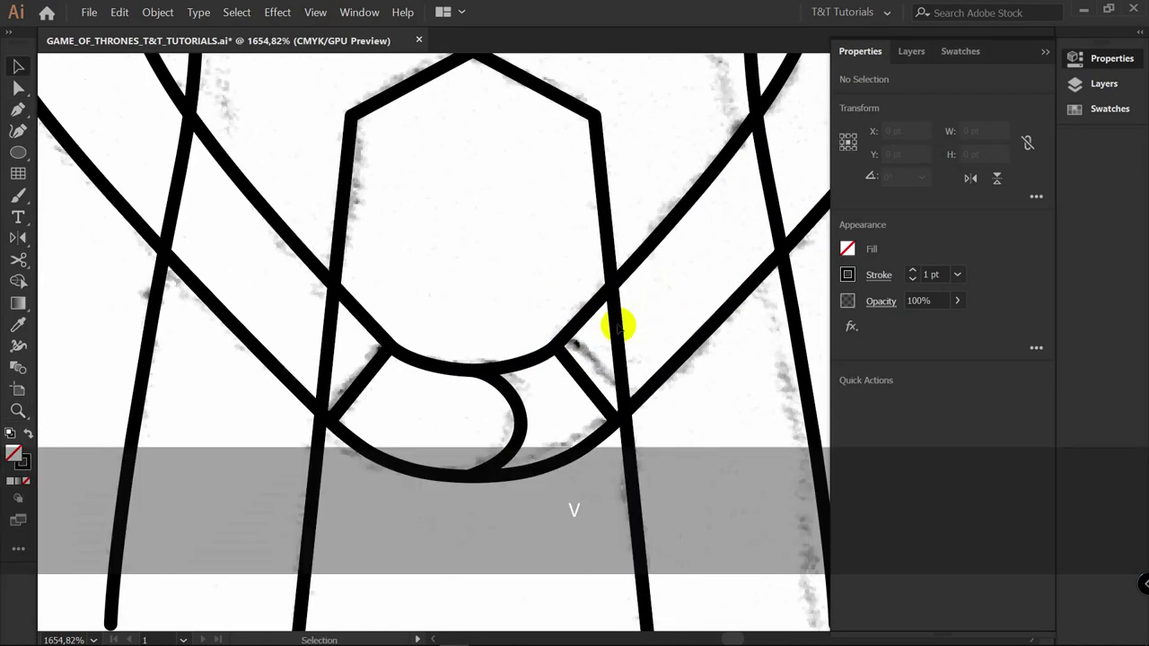
{"action": "left_click", "coordinate": [617, 323]}
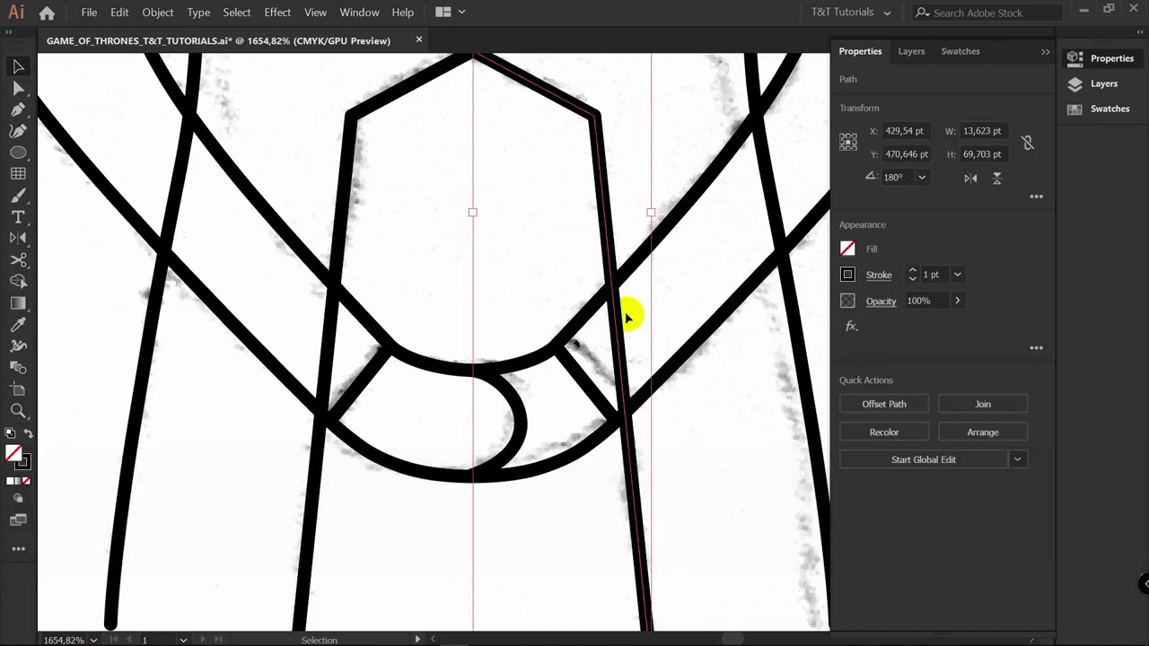
{"action": "left_click", "coordinate": [955, 461]}
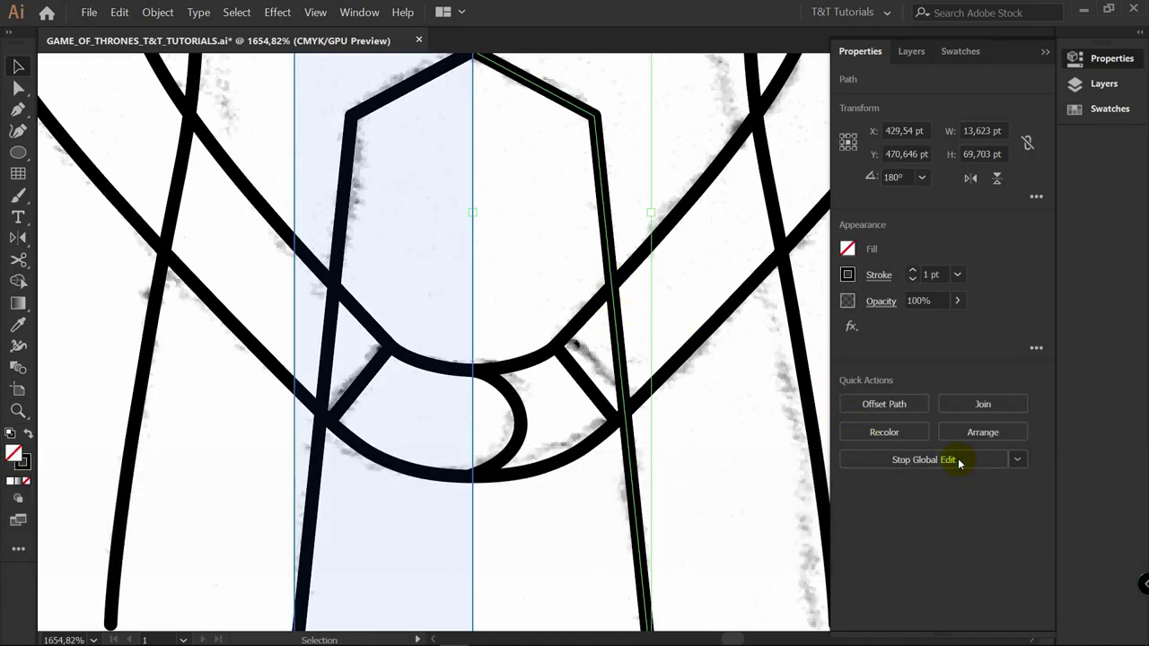
{"action": "key", "text": "c"}
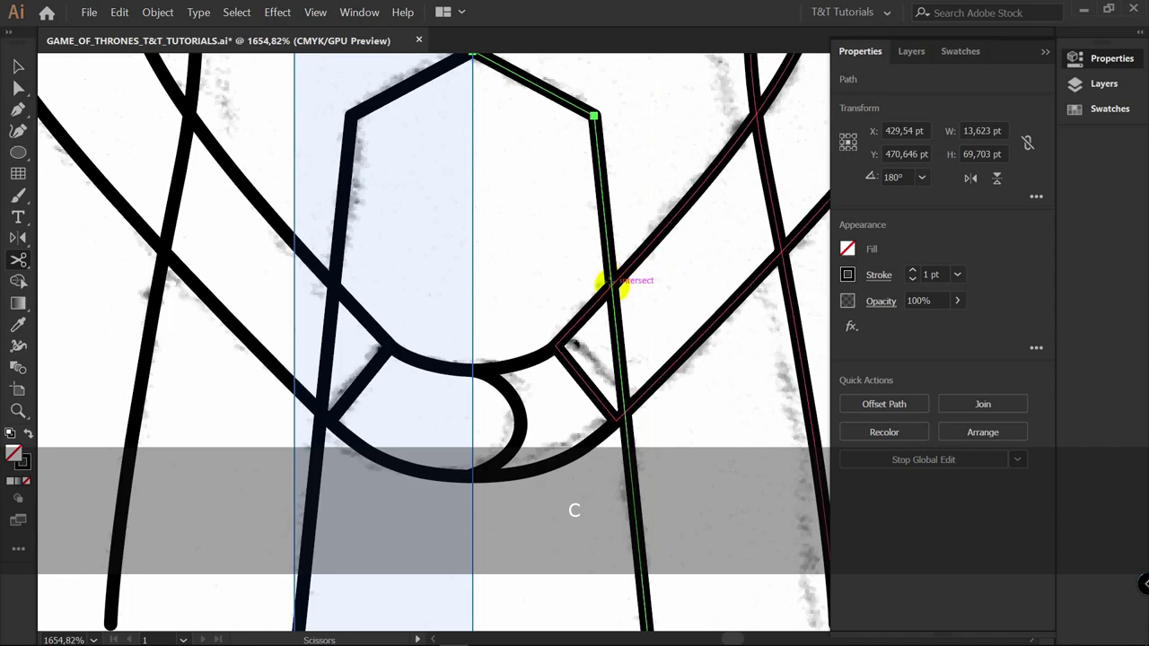
{"action": "left_click", "coordinate": [611, 286]}
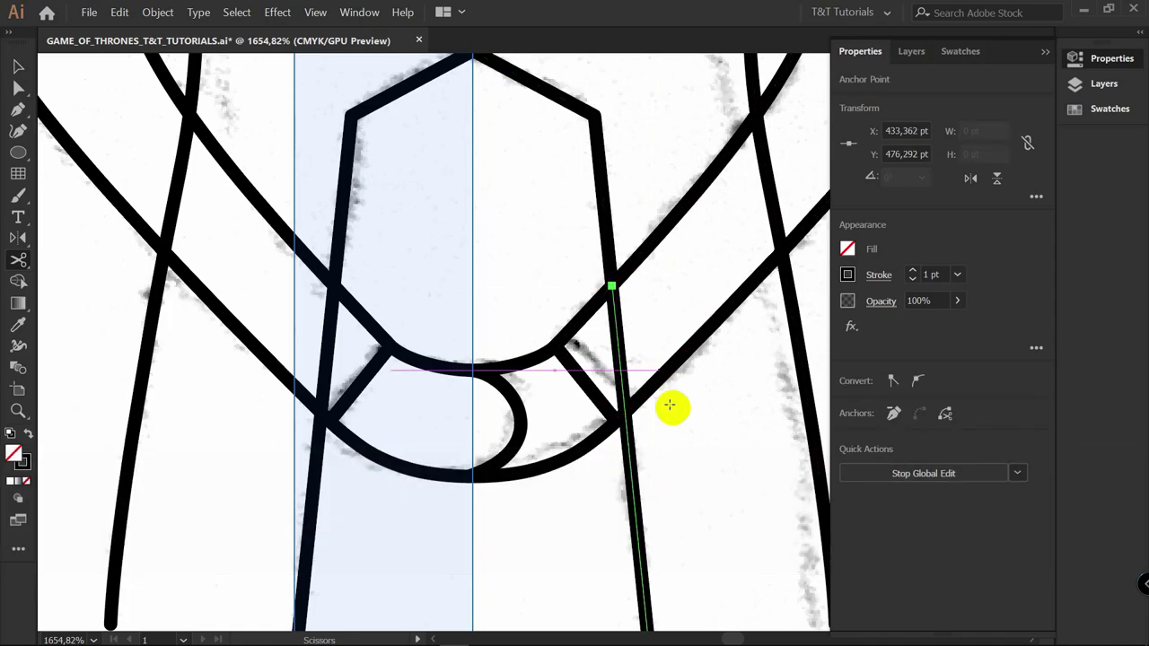
{"action": "key", "text": "v"}
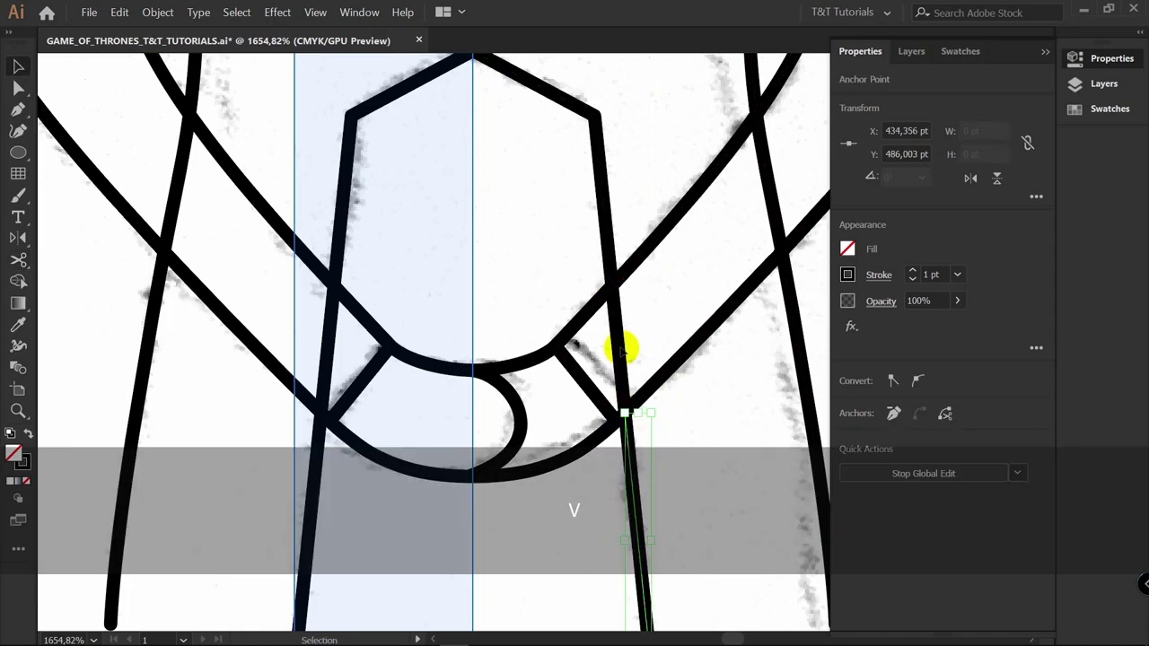
{"action": "left_click", "coordinate": [619, 344]}
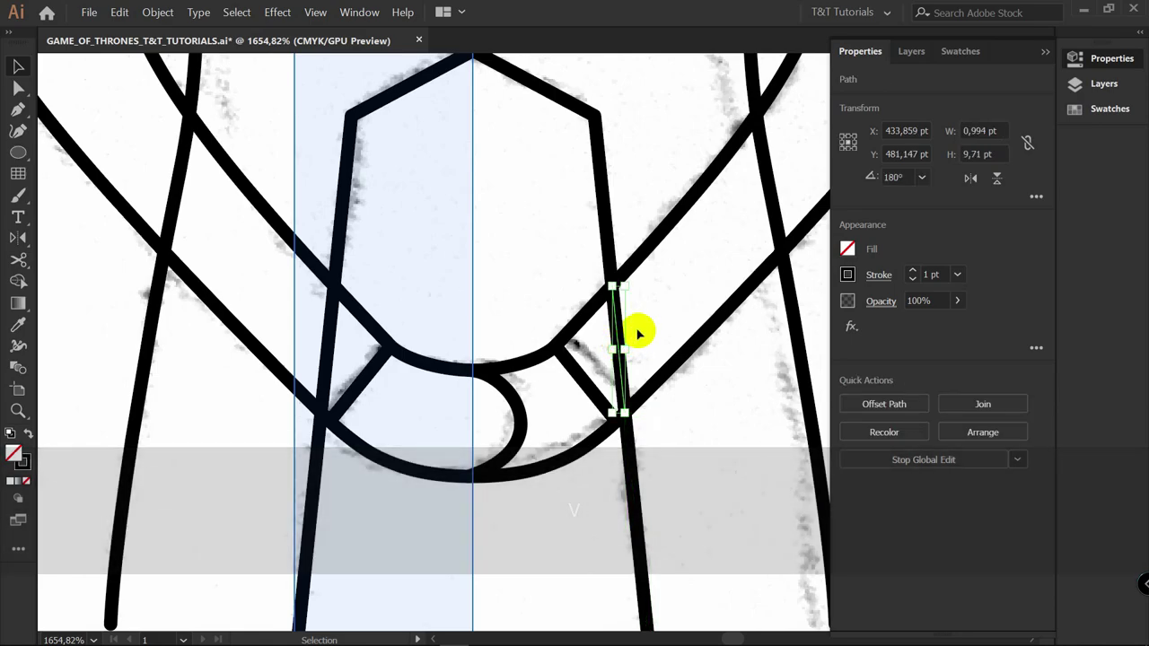
{"action": "key", "text": "Delete"}
With Global Edit on the mirrored sleeve outlines, cut the body side lines at the armpit tip and both sleeve edges, and delete the crossing segments
{"action": "scroll", "coordinate": [387, 235], "scroll_direction": "down", "scroll_amount": 1}
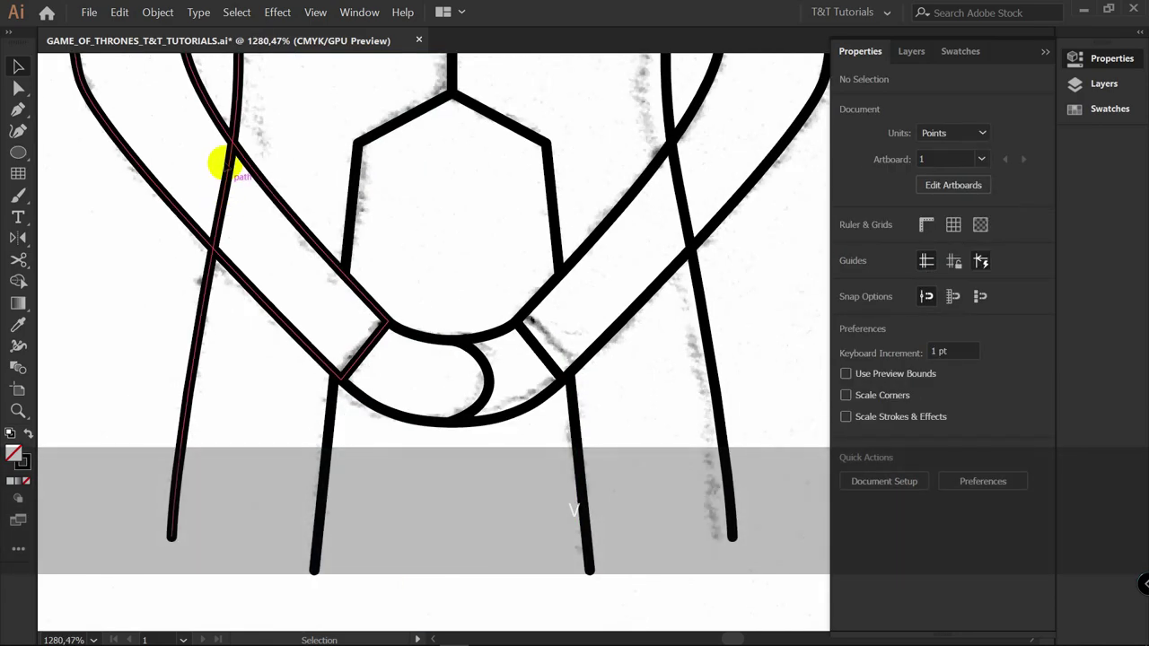
{"action": "left_click", "coordinate": [247, 144]}
{"action": "scroll", "coordinate": [359, 281], "scroll_direction": "down", "scroll_amount": 1}
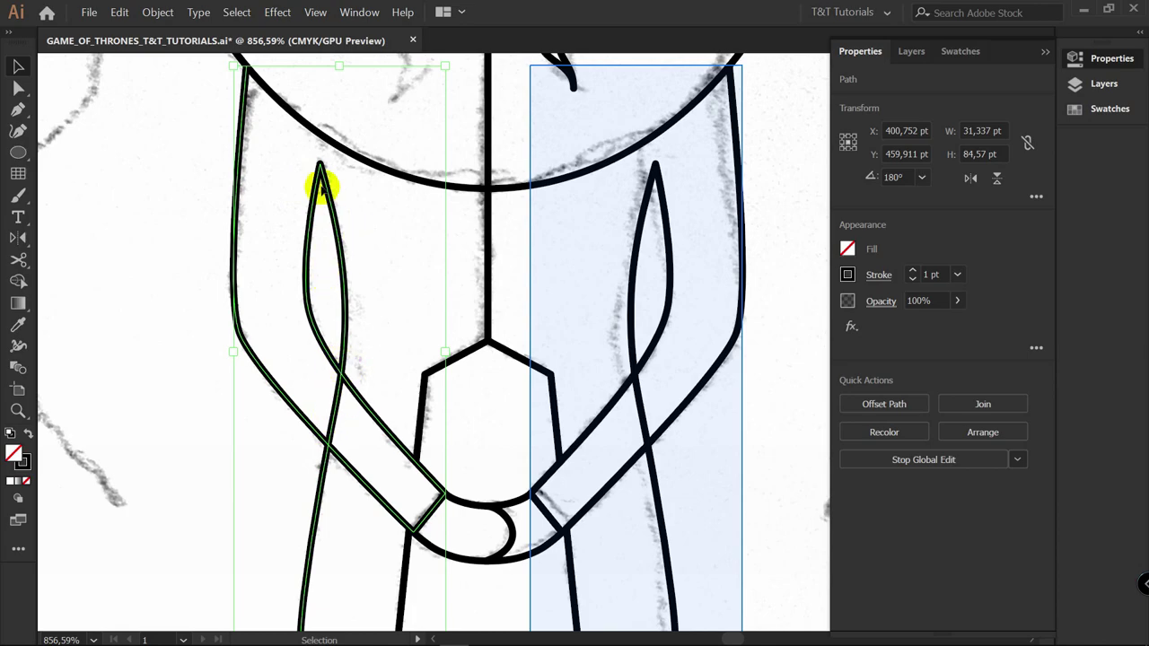
{"action": "key", "text": "c"}
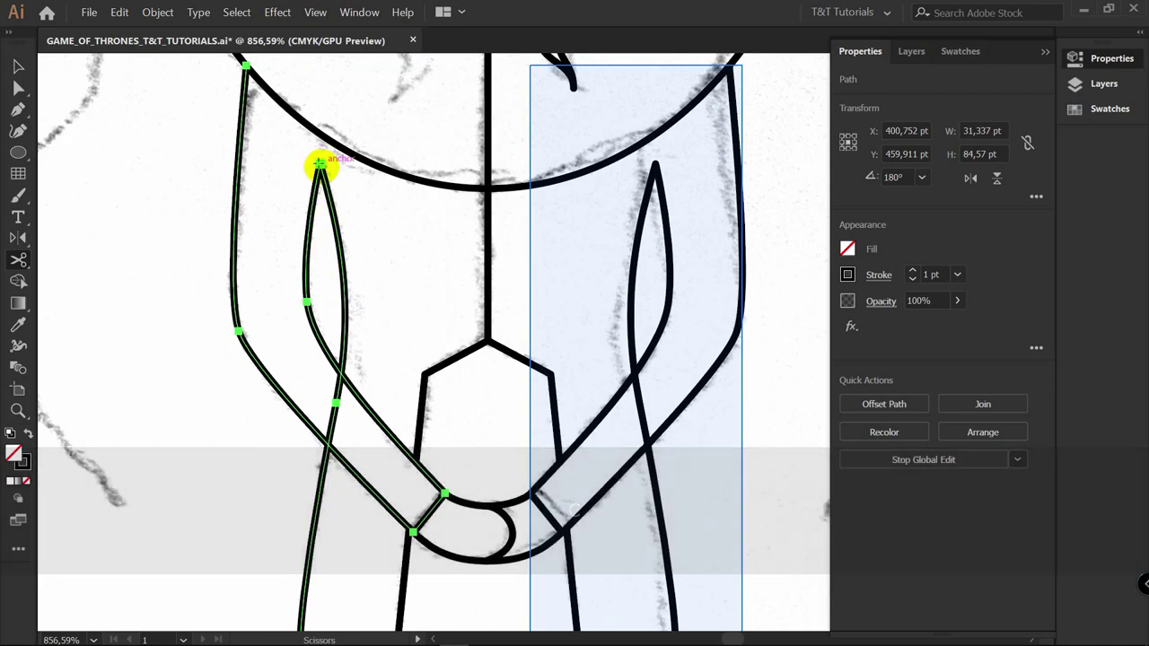
{"action": "left_click", "coordinate": [318, 163]}
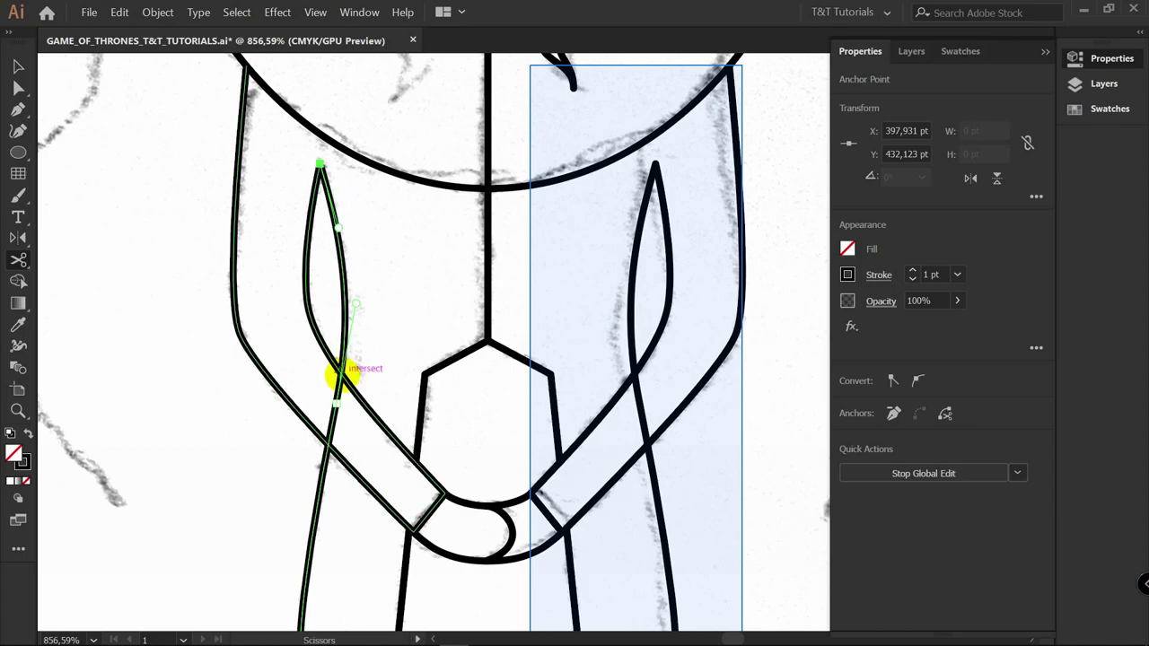
{"action": "left_click", "coordinate": [341, 375]}
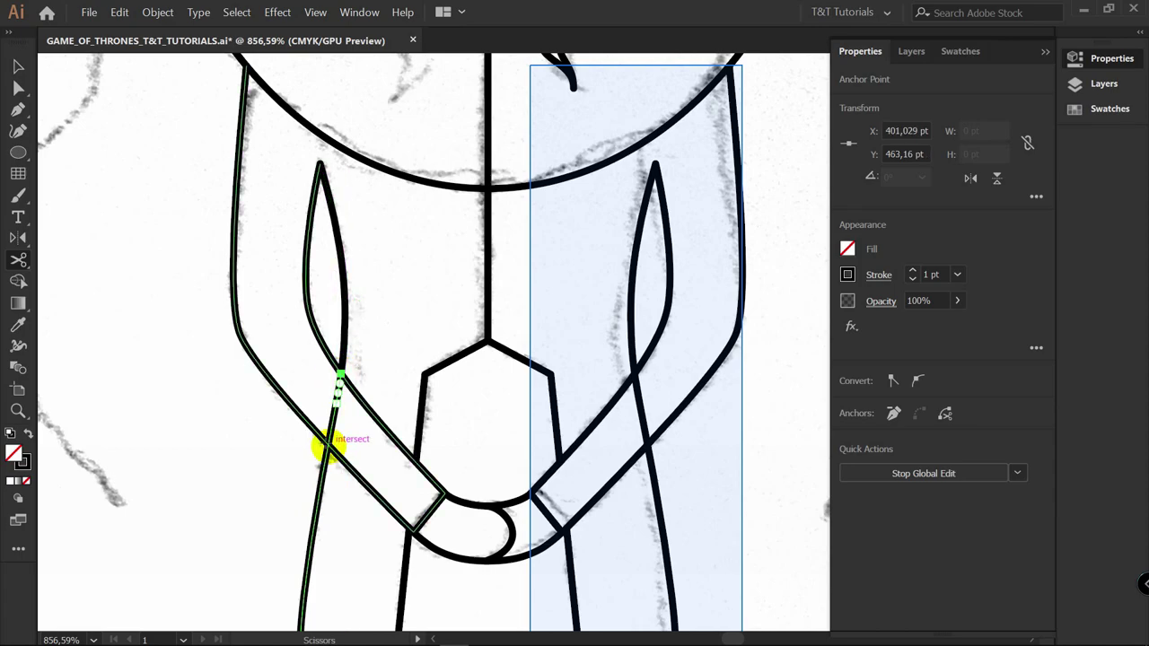
{"action": "key", "text": "v"}
{"action": "left_click", "coordinate": [336, 410]}
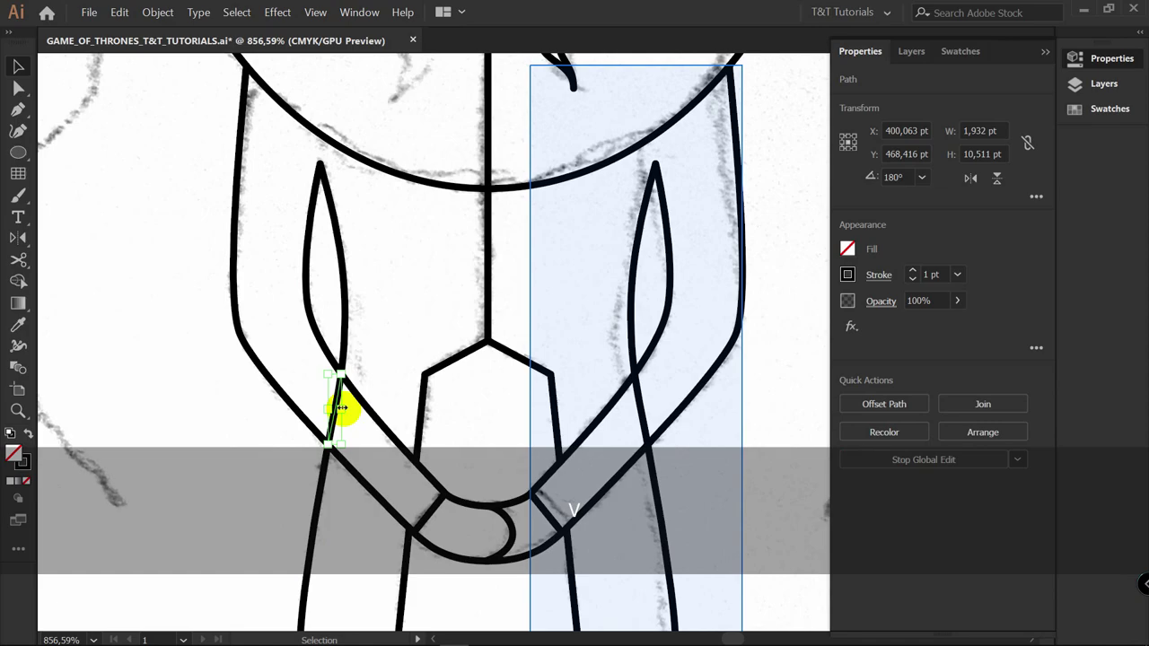
{"action": "key", "text": "Delete"}
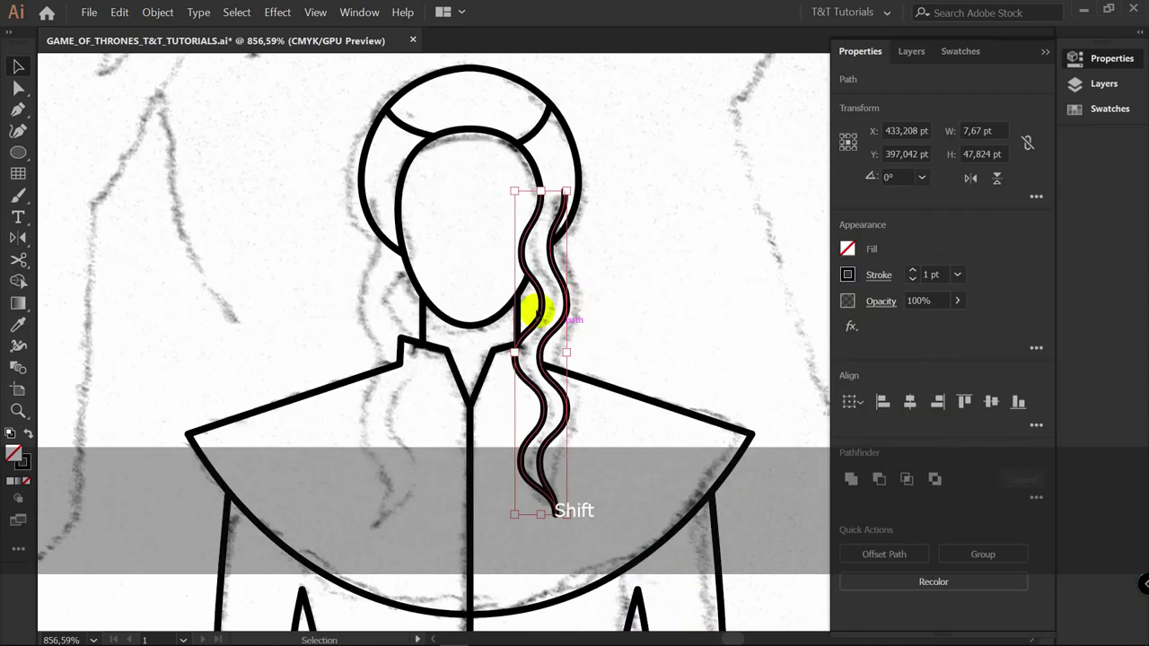
Reflect a copy of the two right wavy hair strands vertically across the chin's centre point
{"action": "key", "text": "o"}
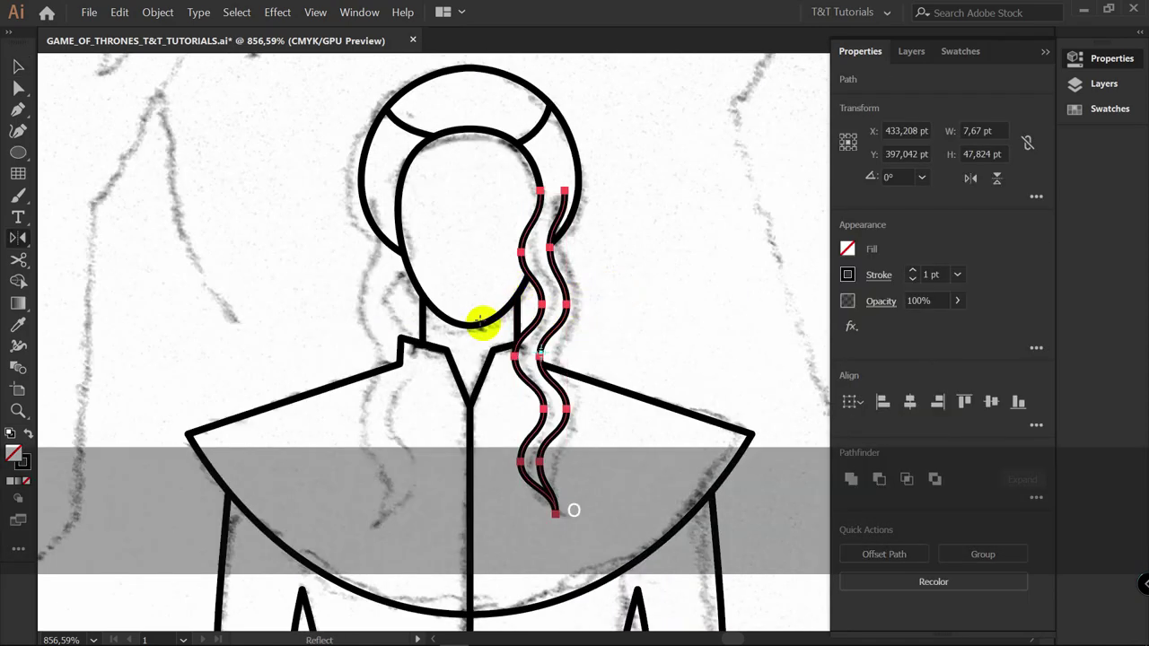
{"action": "key", "text": "alt"}
{"action": "left_click", "coordinate": [469, 323], "text": "alt"}
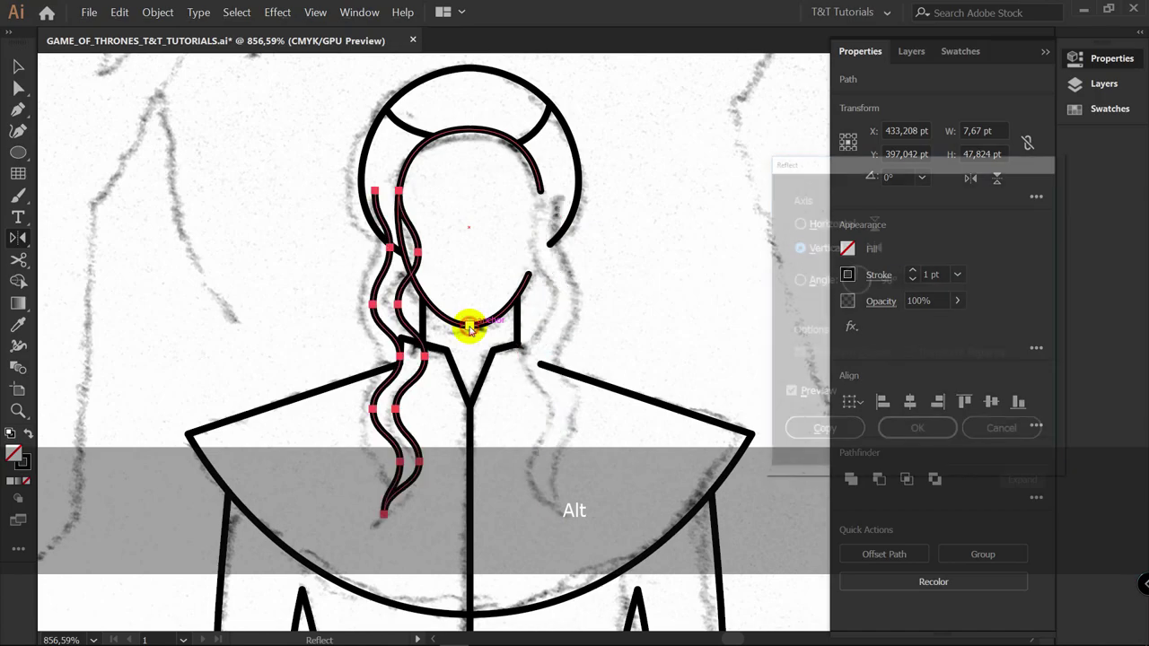
{"action": "left_click", "coordinate": [825, 430]}
Cut the left collar at the inner strand and at its lower outer corner, and delete the piece between the cuts
{"action": "key", "text": "z"}
{"action": "left_click_drag", "start_coordinate": [385, 321], "coordinate": [516, 323]}
{"action": "key", "text": "v"}
{"action": "left_click", "coordinate": [524, 370]}
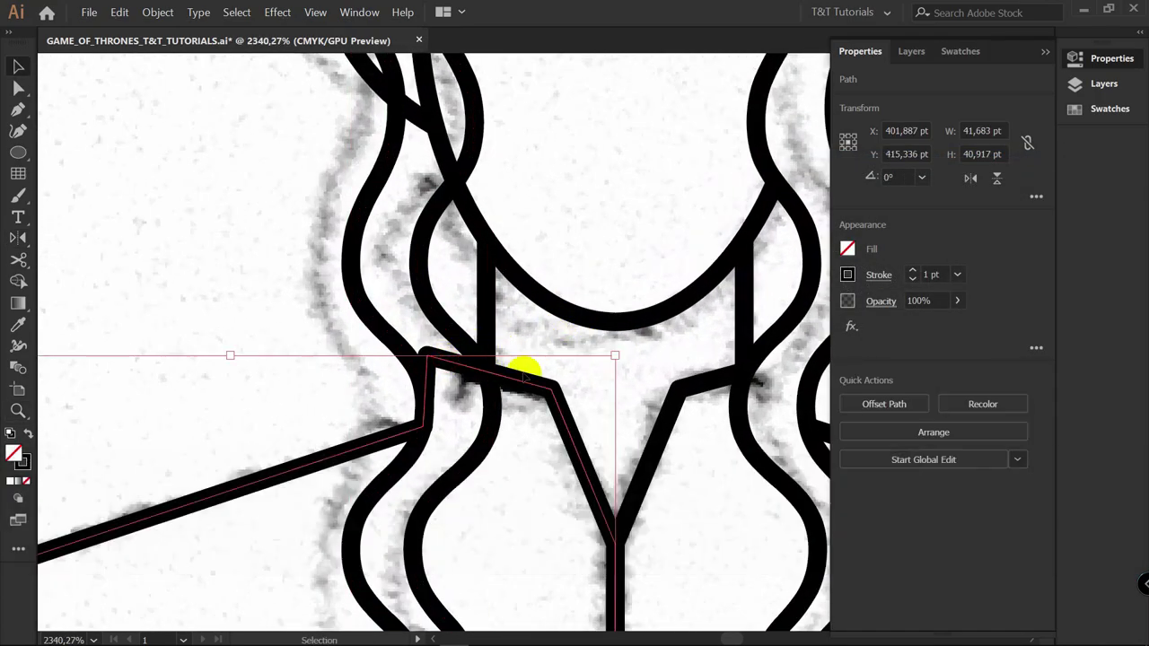
{"action": "key", "text": "c"}
{"action": "scroll", "coordinate": [482, 374], "scroll_direction": "up", "scroll_amount": 3}
{"action": "left_click", "coordinate": [481, 374]}
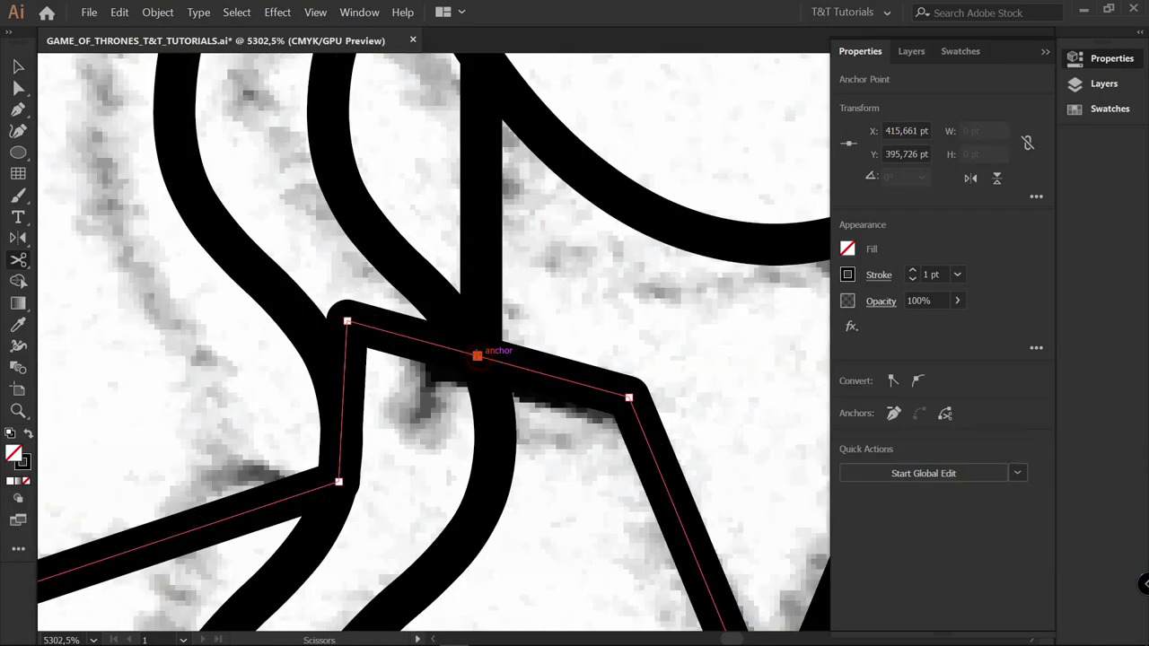
{"action": "left_click", "coordinate": [339, 482]}
{"action": "key", "text": "v"}
{"action": "left_click", "coordinate": [391, 329]}
{"action": "key", "text": "Delete"}
Adjust the left shoulder line's inner end anchor to tuck its protruding cap into the outer strand
{"action": "key", "text": "z"}
{"action": "left_click_drag", "start_coordinate": [332, 493], "coordinate": [424, 493]}
{"action": "key", "text": "a"}
{"action": "left_click_drag", "start_coordinate": [489, 278], "coordinate": [376, 292]}
Cut the face outline at its two crossings with the left inner strand and delete the segment between them
{"action": "key", "text": "z"}
{"action": "left_click_drag", "start_coordinate": [310, 249], "coordinate": [392, 249]}
{"action": "key", "text": "v"}
{"action": "left_click", "coordinate": [392, 249]}
{"action": "key", "text": "c"}
{"action": "left_click", "coordinate": [428, 410]}
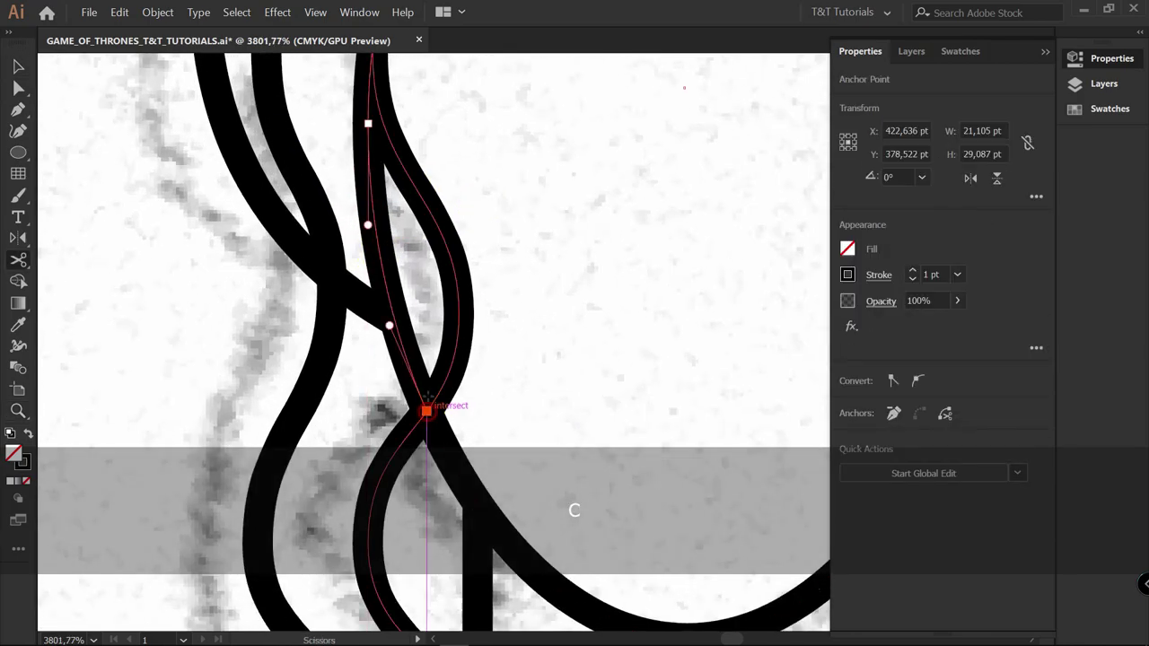
{"action": "left_click_drag", "start_coordinate": [392, 67], "coordinate": [410, 280]}
{"action": "left_click", "coordinate": [392, 255]}
{"action": "key", "text": "v"}
{"action": "left_click", "coordinate": [389, 400]}
{"action": "key", "text": "Delete"}
Cut the left hair outline at the outer strand and delete the leftover end
{"action": "key", "text": "c"}
{"action": "left_click", "coordinate": [411, 293]}
{"action": "key", "text": "v"}
{"action": "left_click", "coordinate": [450, 315]}
{"action": "key", "text": "Delete"}
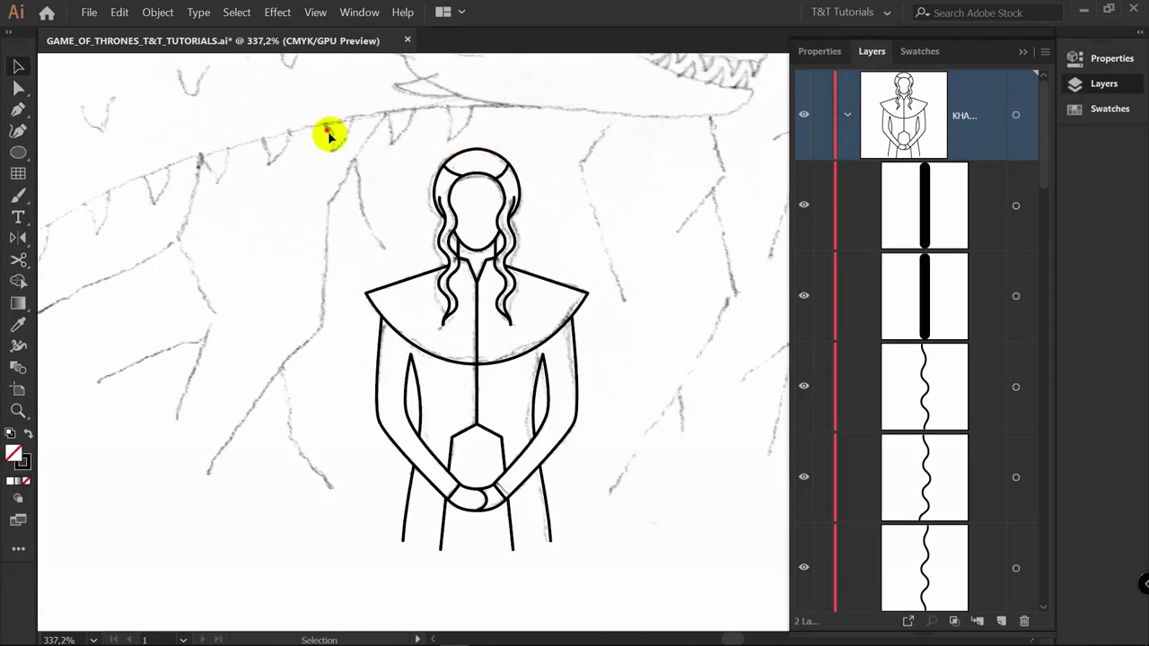
Group all lines of the Khalisi figure and add a new layer named DRAGON
{"action": "left_click_drag", "start_coordinate": [330, 134], "coordinate": [654, 584]}
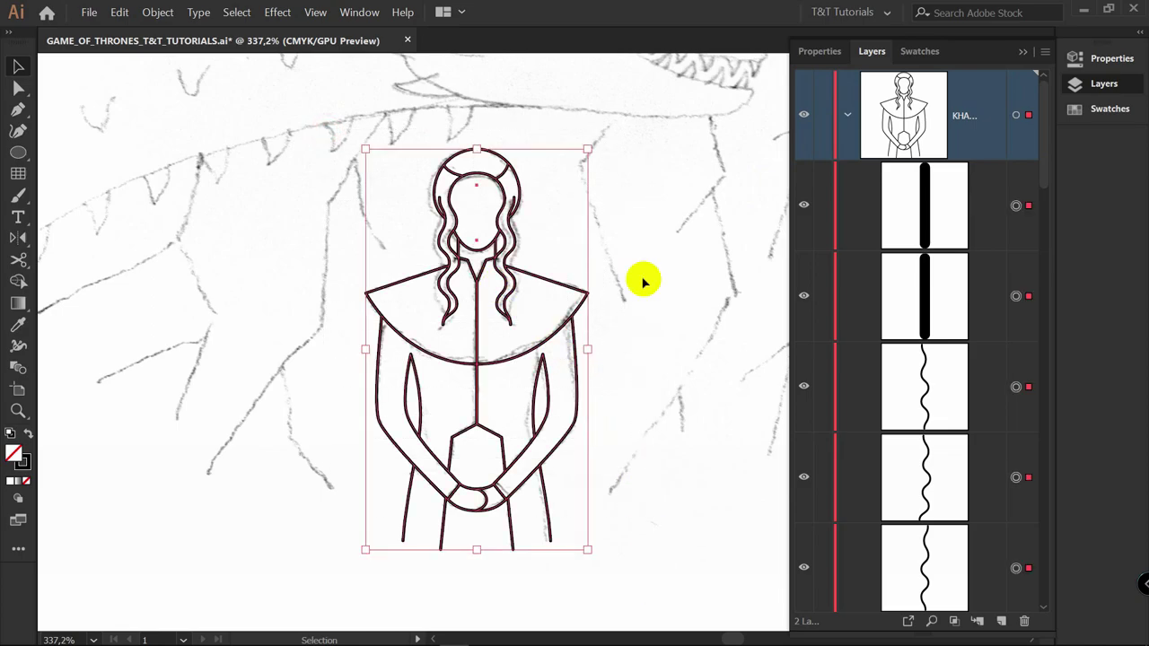
{"action": "key", "text": "ctrl+g"}
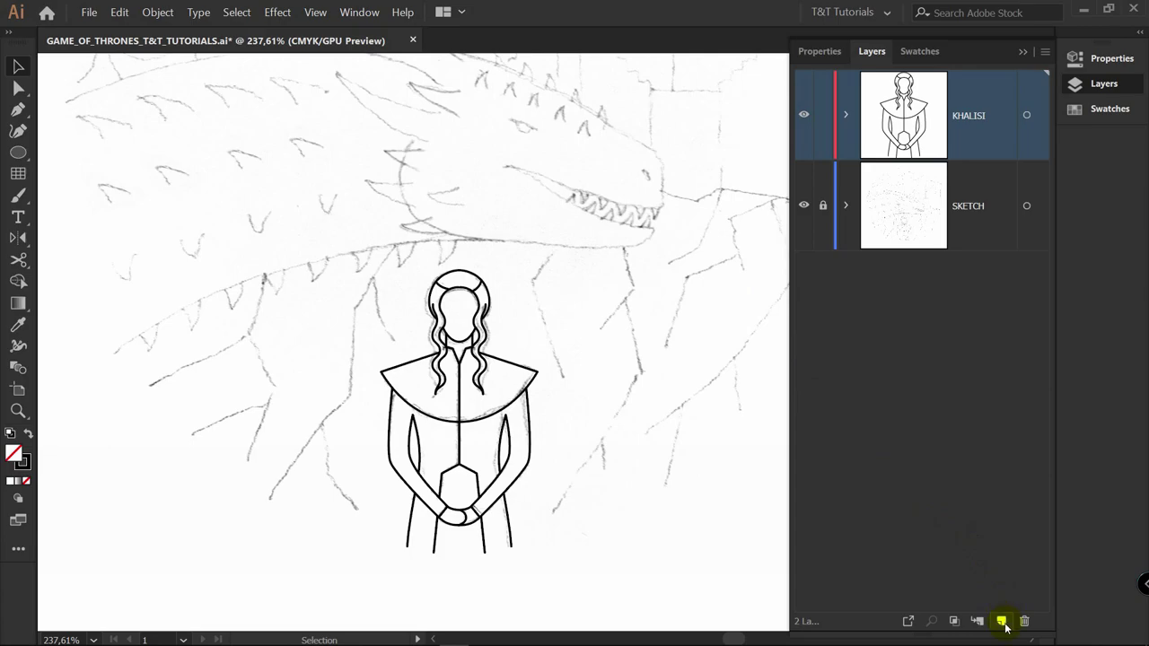
{"action": "left_click", "coordinate": [1001, 621]}
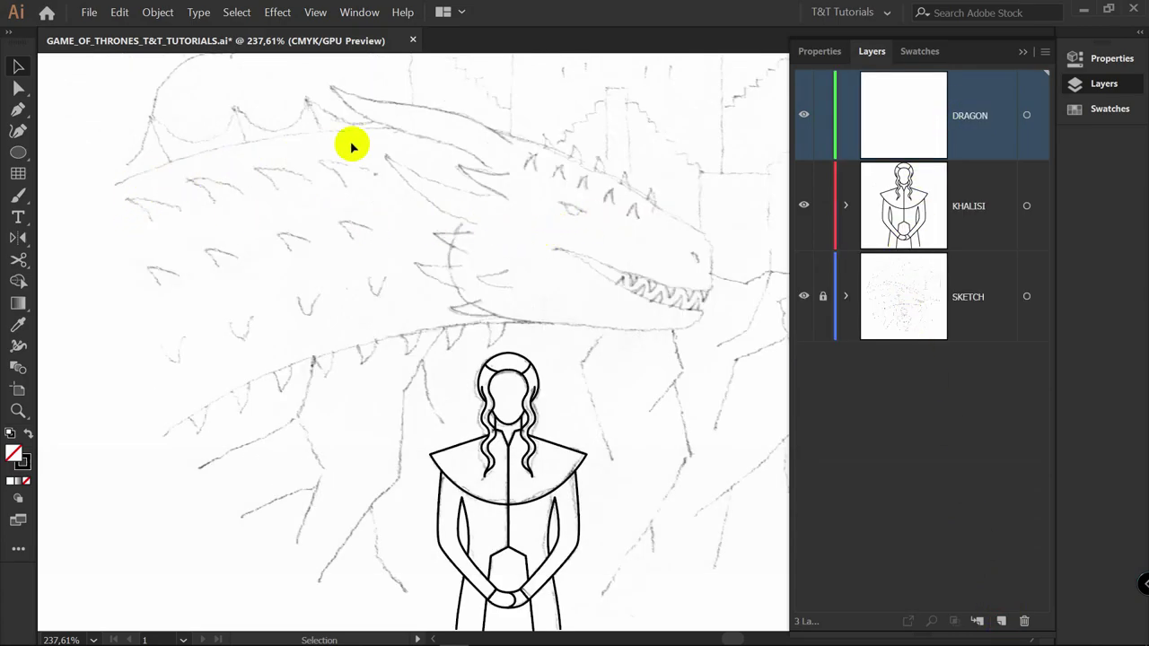
Trace the dragon's back, head and snout with the Pen tool, from the upper back down to the tip of the upper jaw
{"action": "key", "text": "p"}
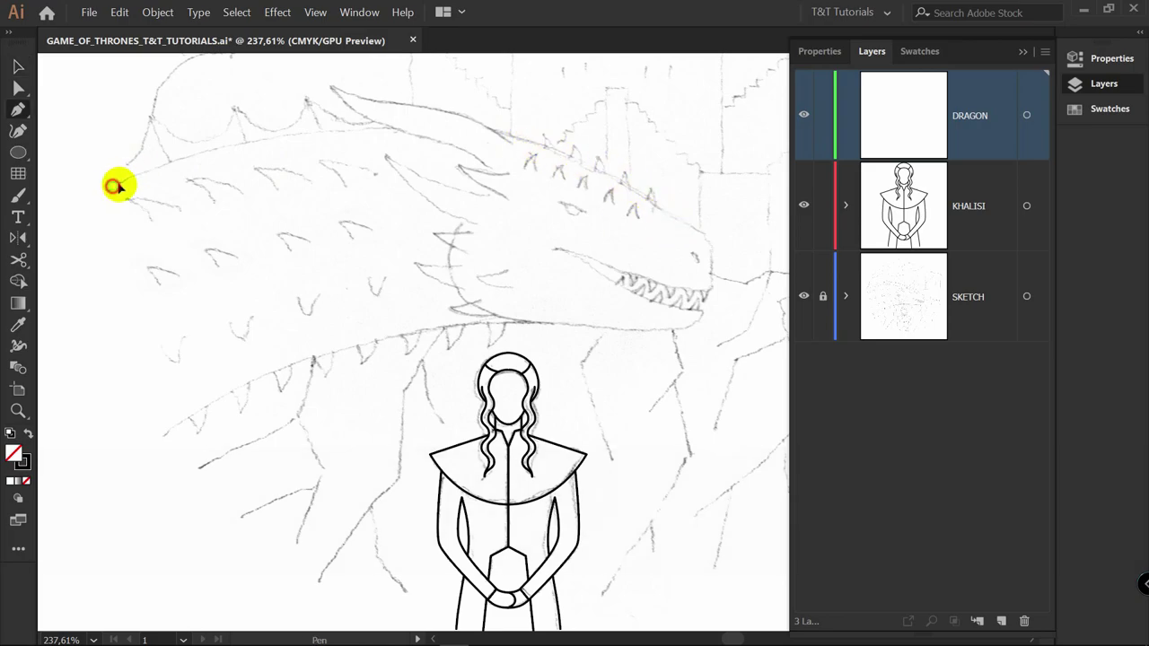
{"action": "left_click_drag", "start_coordinate": [160, 168], "coordinate": [160, 167]}
{"action": "key", "text": "space"}
{"action": "left_click_drag", "start_coordinate": [342, 130], "coordinate": [378, 145]}
{"action": "left_click_drag", "start_coordinate": [414, 144], "coordinate": [530, 148]}
{"action": "left_click_drag", "start_coordinate": [628, 180], "coordinate": [619, 219]}
{"action": "key", "text": "space"}
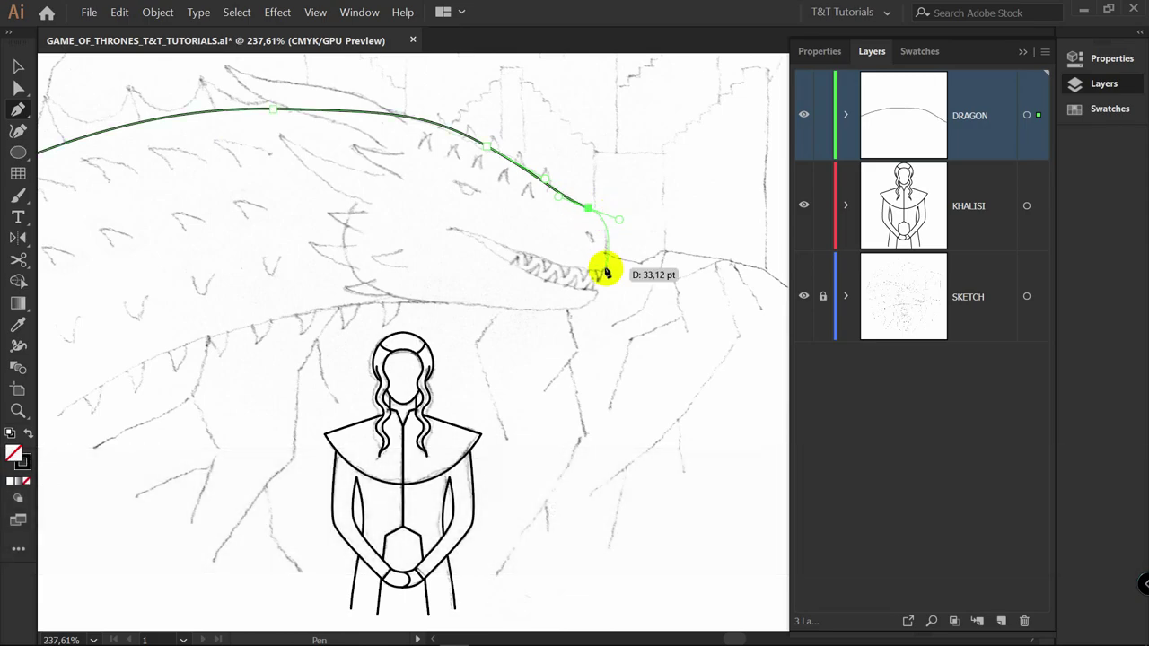
{"action": "left_click_drag", "start_coordinate": [606, 272], "coordinate": [606, 271]}
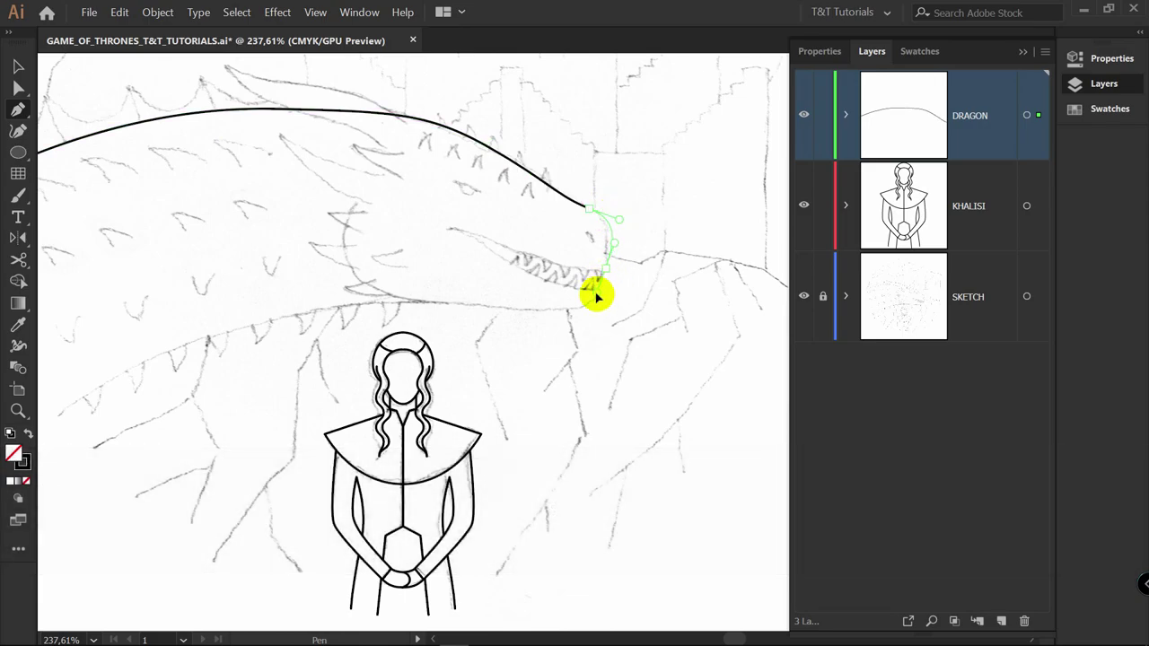
{"action": "key", "text": "alt"}
{"action": "left_click_drag", "start_coordinate": [595, 294], "coordinate": [736, 225]}
{"action": "key", "text": "z"}
{"action": "key", "text": "p"}
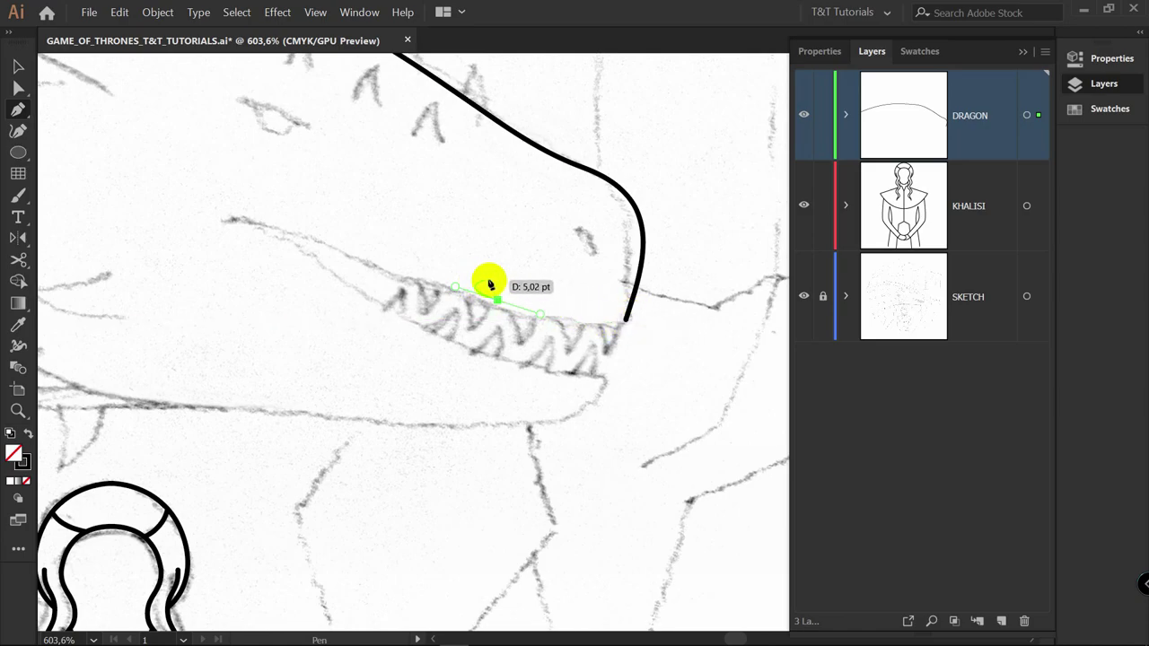
{"action": "key", "text": "Delete"}
Continue the path from the snout along the upper jaw to the mouth corner and back along the lower jaw edge to its tip
{"action": "left_click", "coordinate": [624, 320]}
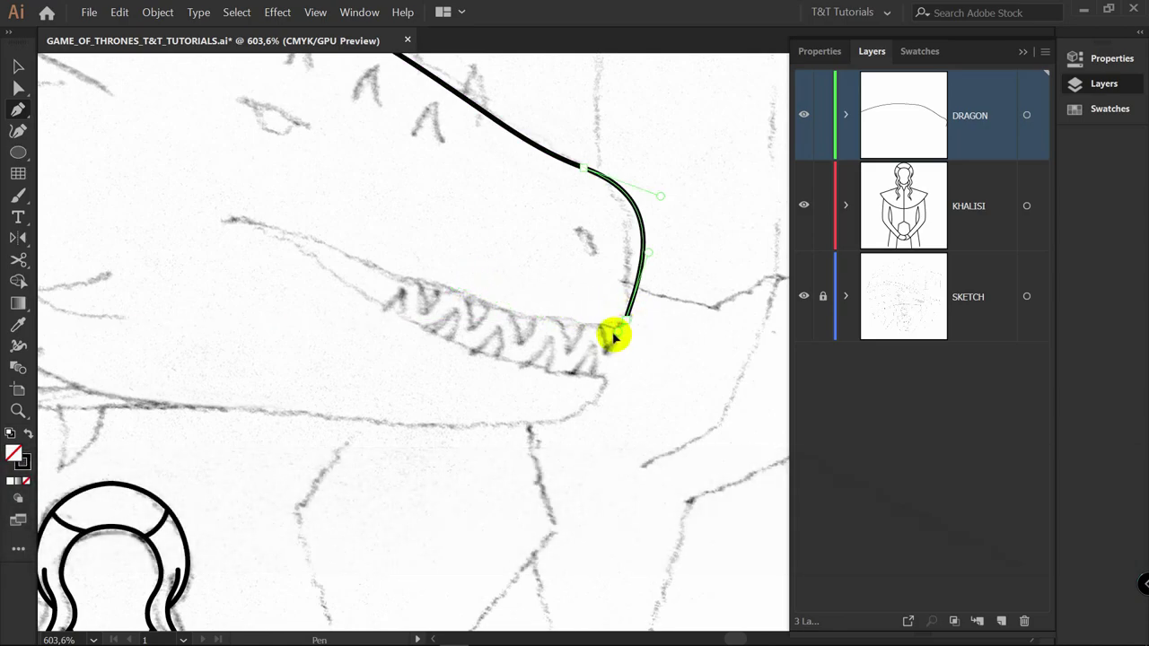
{"action": "left_click_drag", "start_coordinate": [404, 280], "coordinate": [332, 246]}
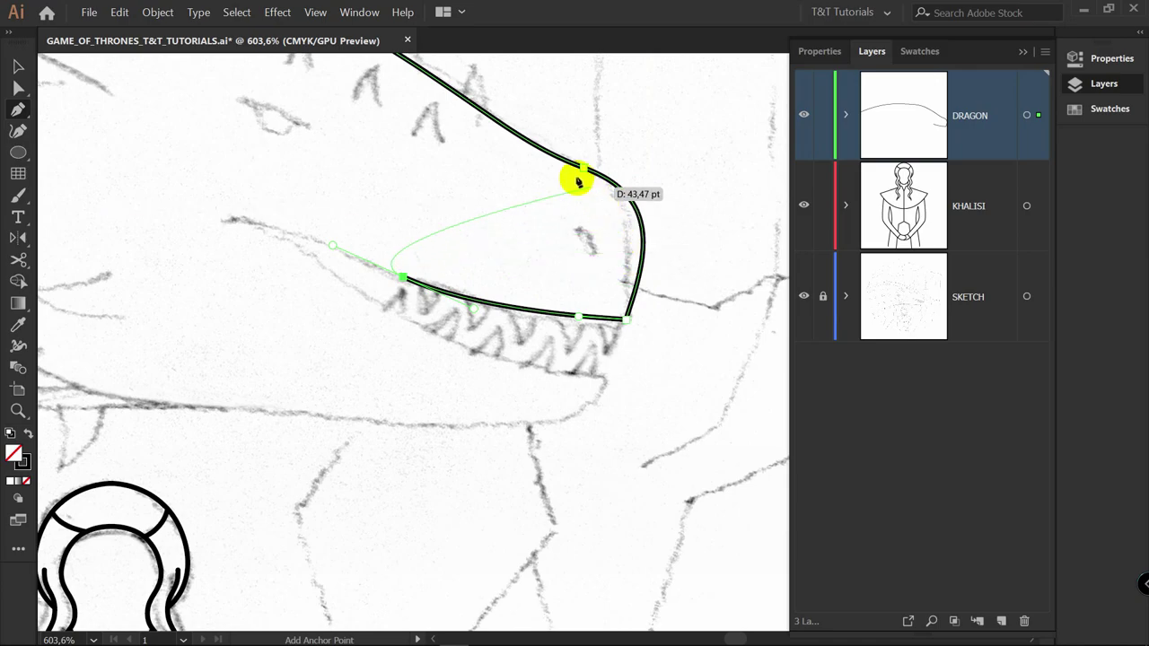
{"action": "left_click_drag", "start_coordinate": [226, 223], "coordinate": [270, 232]}
{"action": "key", "text": "alt"}
{"action": "left_click_drag", "start_coordinate": [338, 276], "coordinate": [370, 302]}
{"action": "left_click_drag", "start_coordinate": [601, 376], "coordinate": [733, 385]}
{"action": "left_click", "coordinate": [366, 300]}
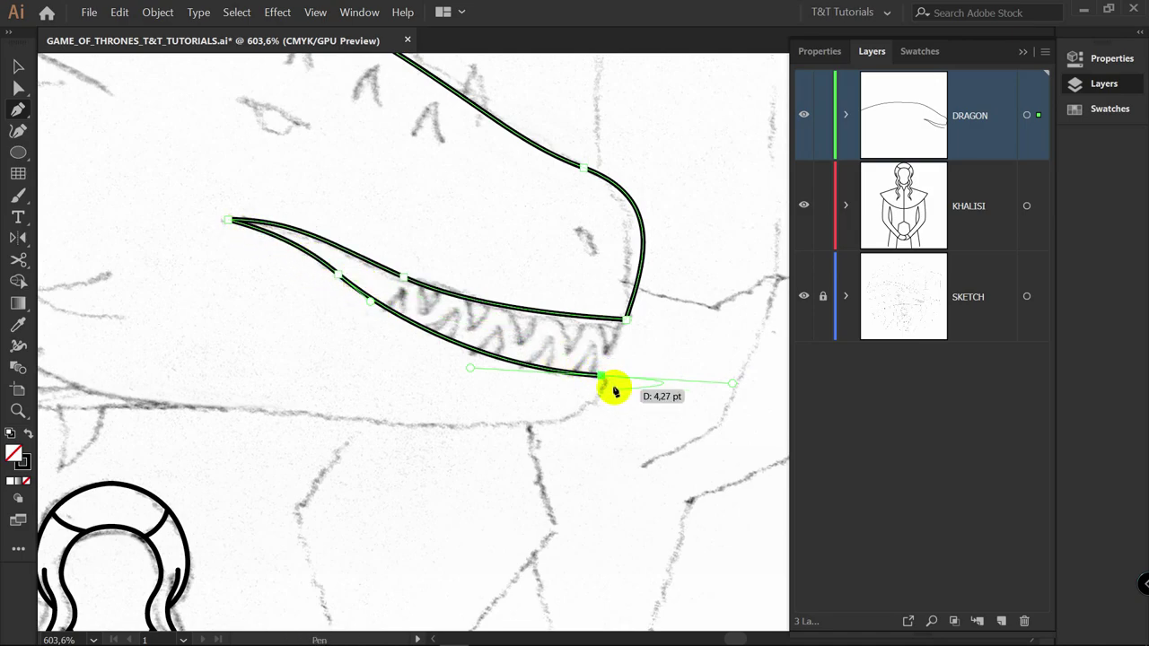
Continue the path around the chin and along the underside of the jaw to the throat
{"action": "left_click_drag", "start_coordinate": [733, 384], "coordinate": [579, 408]}
{"action": "left_click_drag", "start_coordinate": [493, 424], "coordinate": [425, 424]}
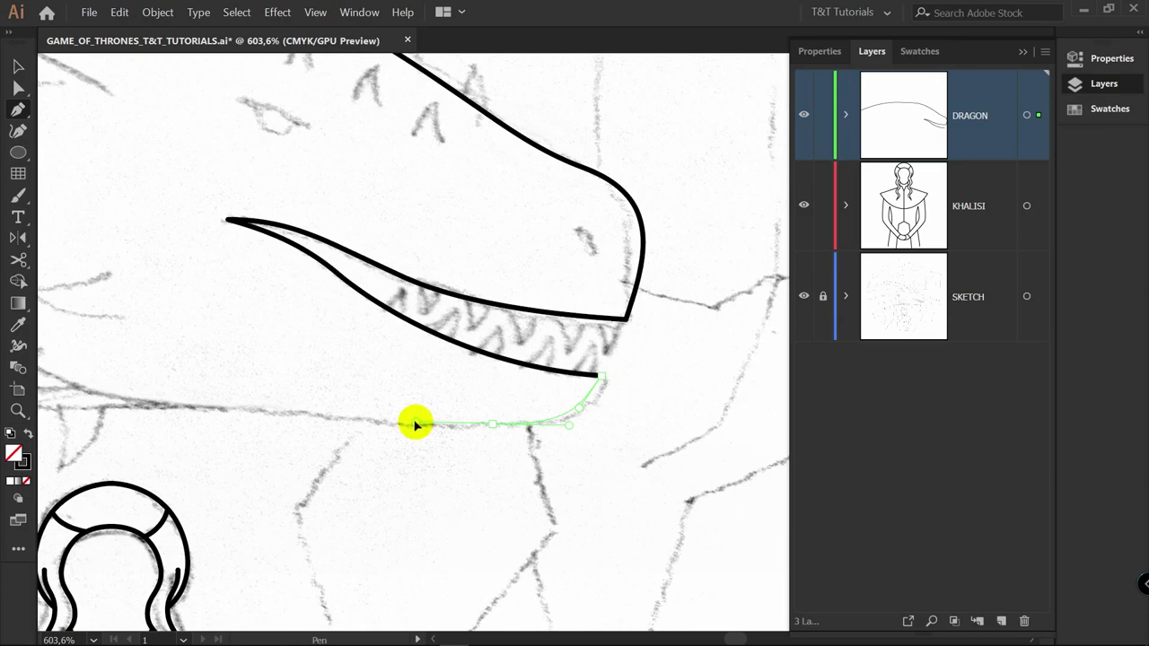
{"action": "left_click_drag", "start_coordinate": [415, 424], "coordinate": [551, 363]}
{"action": "key", "text": "space"}
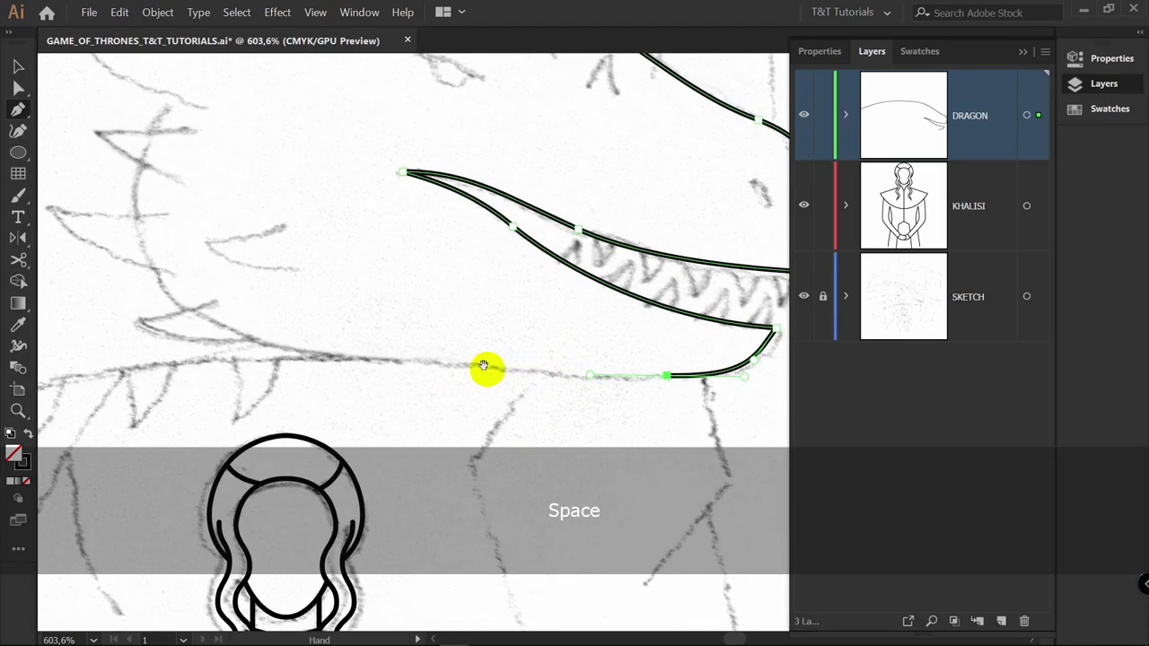
{"action": "left_click_drag", "start_coordinate": [310, 350], "coordinate": [241, 337]}
Curve the path up the back of the cheek, bend it to follow the sketch, and end the path
{"action": "key", "text": "space"}
{"action": "left_click_drag", "start_coordinate": [206, 260], "coordinate": [360, 335]}
{"action": "left_click_drag", "start_coordinate": [320, 185], "coordinate": [348, 136]}
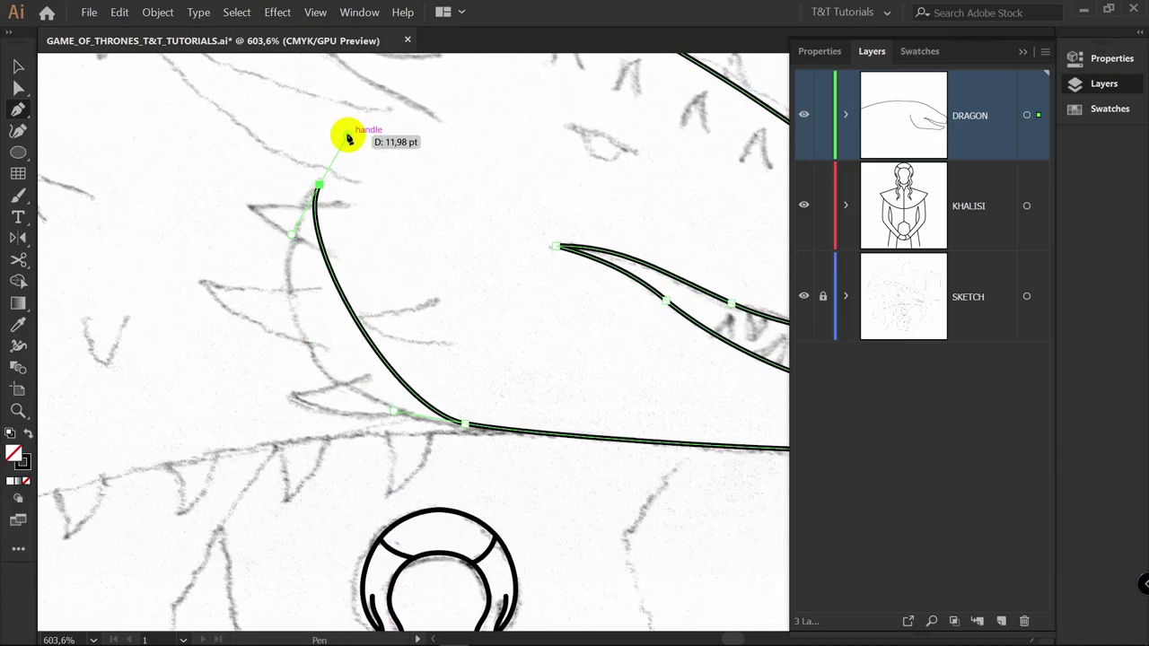
{"action": "key", "text": "alt"}
{"action": "left_click_drag", "start_coordinate": [303, 232], "coordinate": [224, 389]}
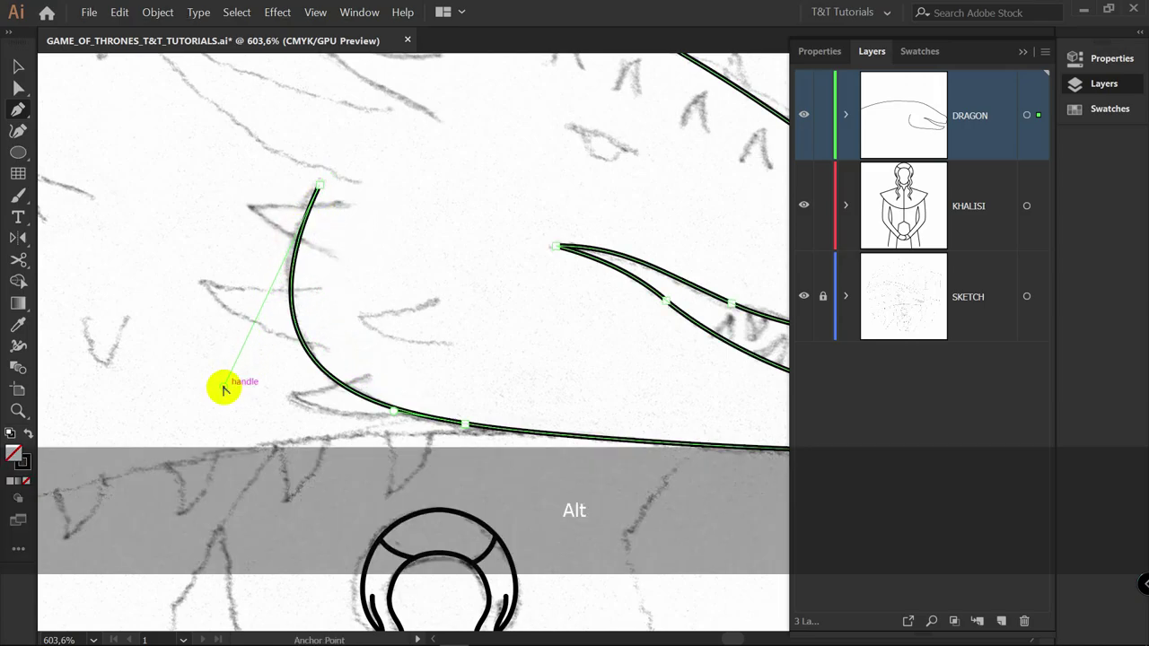
{"action": "key", "text": "v"}
{"action": "left_click", "coordinate": [420, 219]}
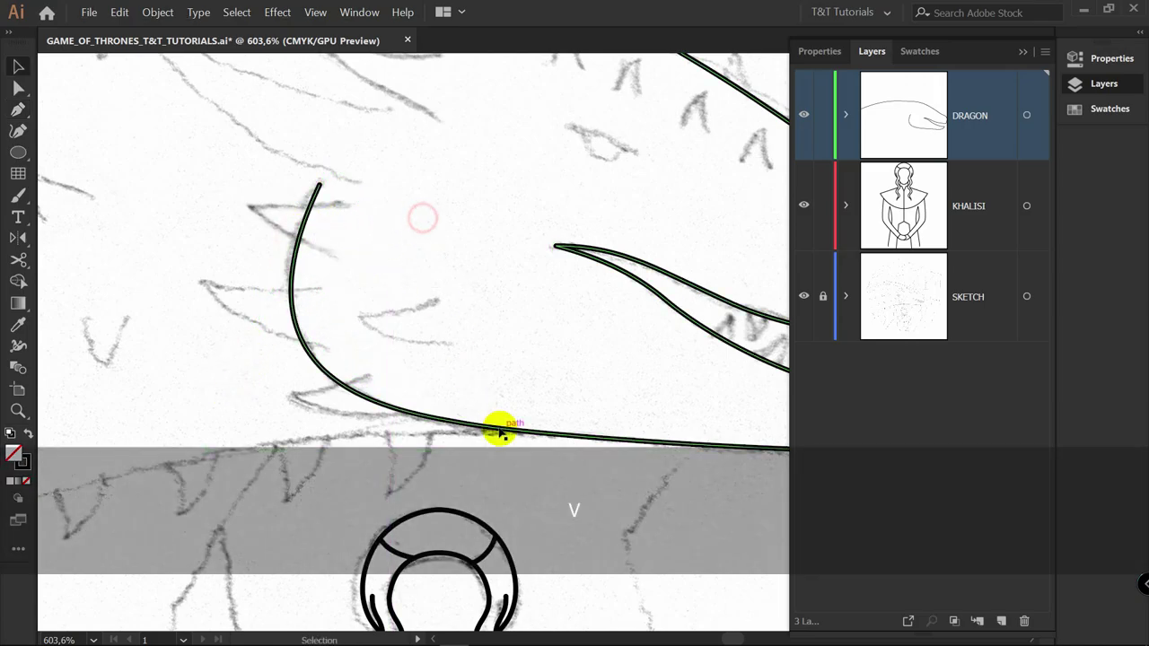
Trace the dragon's neck and belly underline as a separate curve from the throat, bending it to follow the sketch
{"action": "scroll", "coordinate": [569, 349], "scroll_direction": "down", "scroll_amount": 3}
{"action": "key", "text": "p"}
{"action": "left_click_drag", "start_coordinate": [603, 262], "coordinate": [557, 262]}
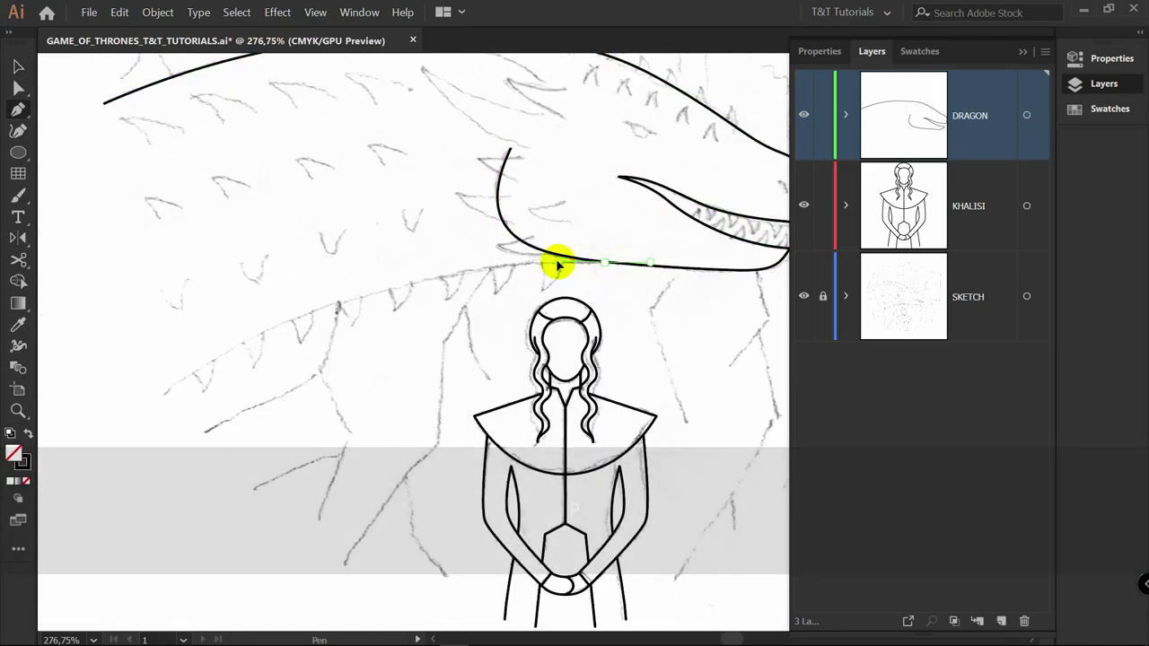
{"action": "left_click_drag", "start_coordinate": [166, 393], "coordinate": [117, 432]}
{"action": "key", "text": "alt"}
{"action": "left_click_drag", "start_coordinate": [212, 360], "coordinate": [346, 259]}
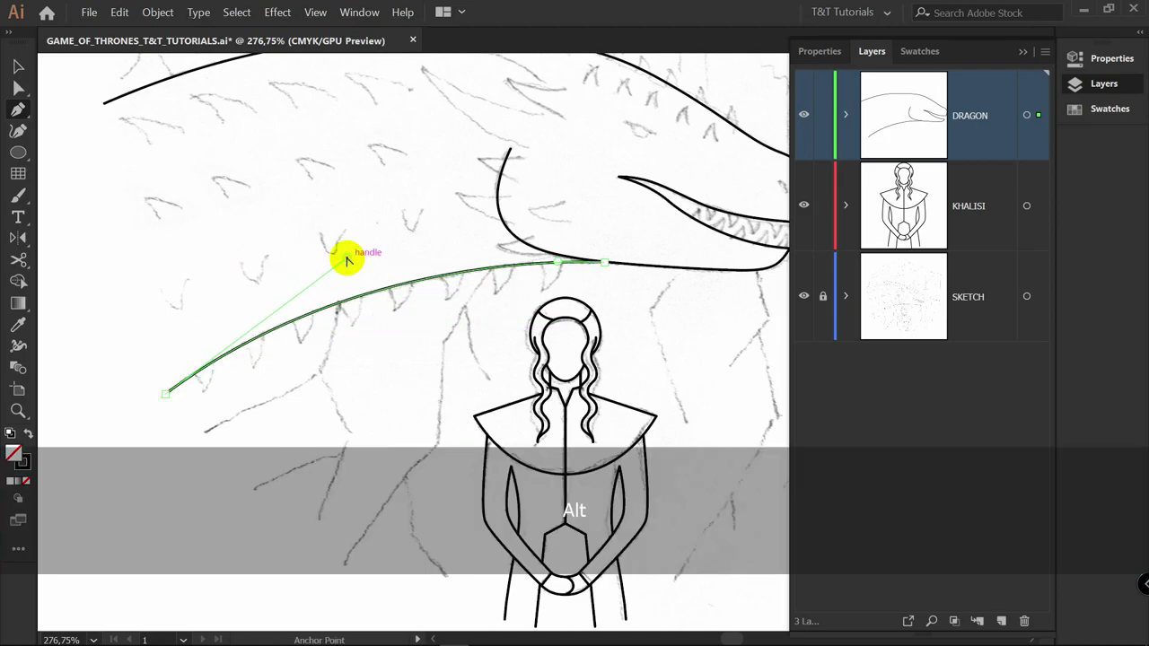
Trace the long horn on top of the dragon's head, with a sharp corner at its tip and its lower edge running back into the head
{"action": "key", "text": "z"}
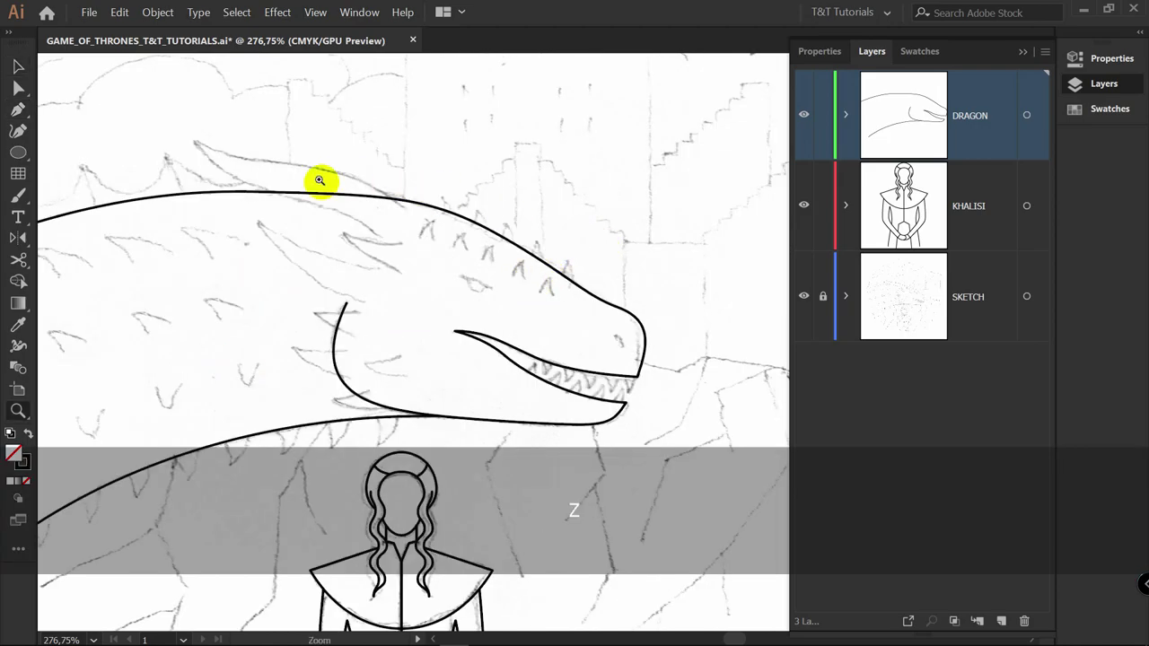
{"action": "left_click_drag", "start_coordinate": [319, 181], "coordinate": [458, 170]}
{"action": "key", "text": "p"}
{"action": "left_click_drag", "start_coordinate": [535, 236], "coordinate": [342, 185]}
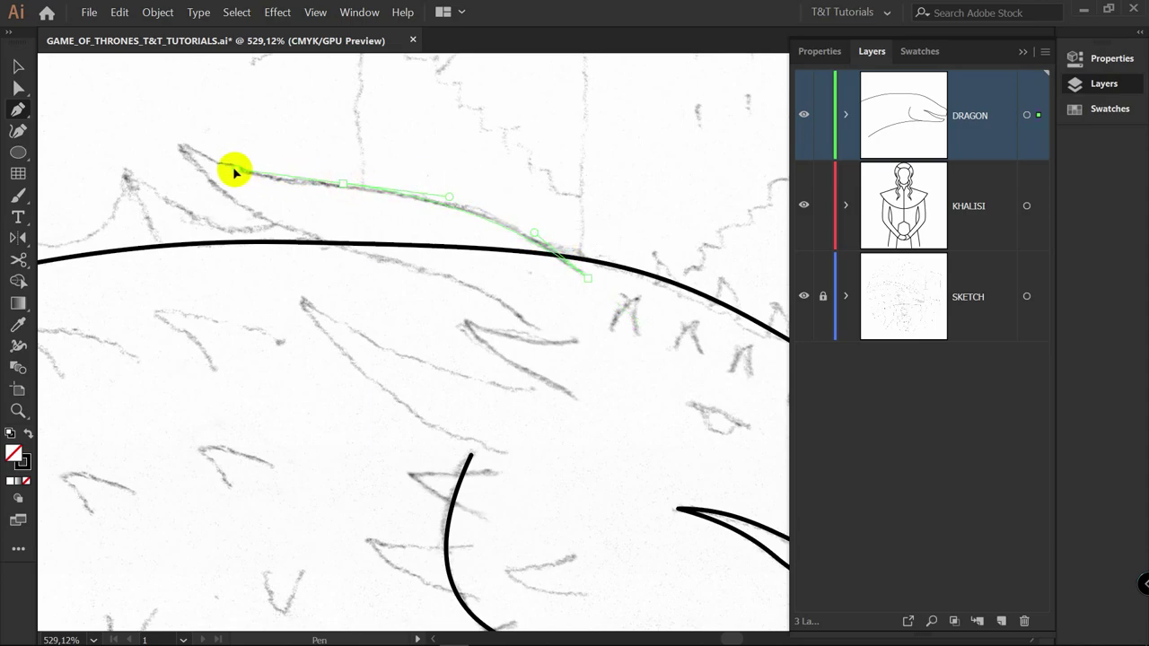
{"action": "left_click_drag", "start_coordinate": [215, 166], "coordinate": [179, 141]}
{"action": "key", "text": "alt"}
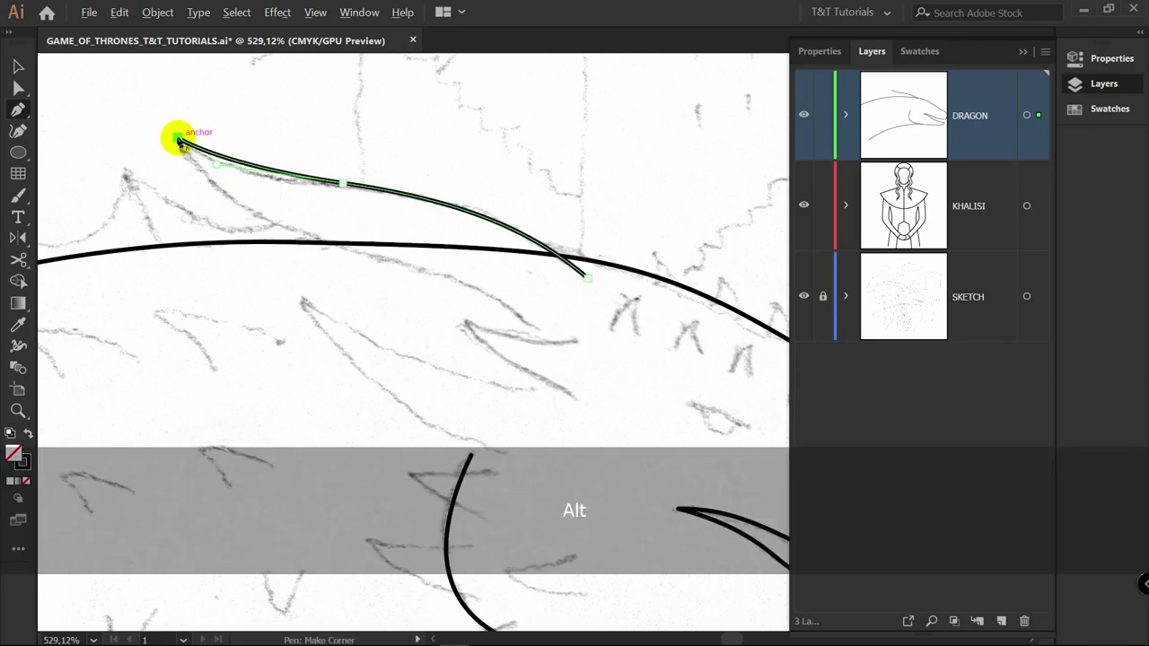
{"action": "left_click", "coordinate": [179, 140], "text": "alt"}
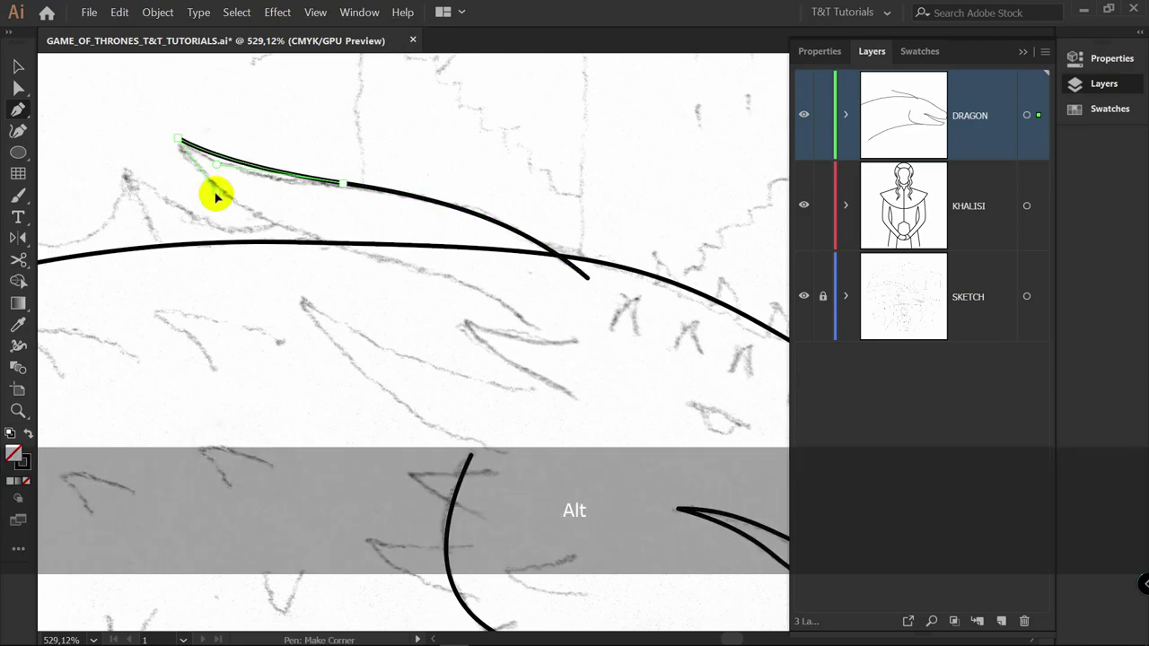
{"action": "left_click_drag", "start_coordinate": [217, 196], "coordinate": [442, 273]}
{"action": "left_click_drag", "start_coordinate": [536, 329], "coordinate": [581, 369]}
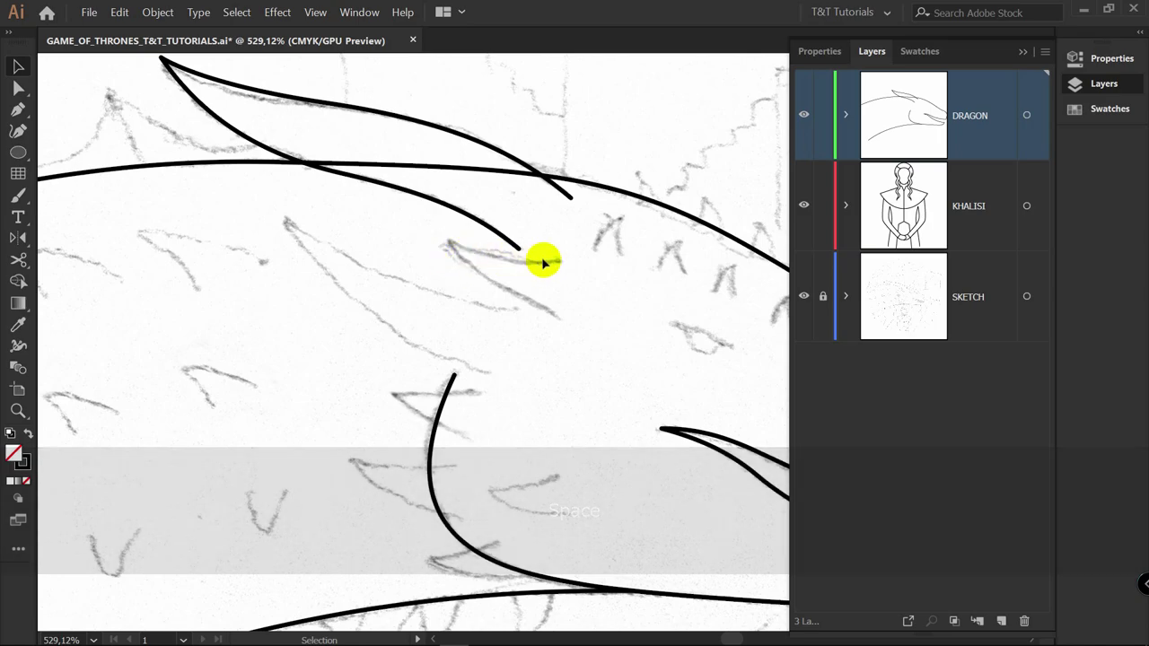
Trace the small spike just below the long horn with a curved upper edge, a sharp tip and a curved lower edge
{"action": "key", "text": "p"}
{"action": "left_click_drag", "start_coordinate": [539, 264], "coordinate": [539, 262]}
{"action": "left_click_drag", "start_coordinate": [450, 240], "coordinate": [415, 220]}
{"action": "left_click_drag", "start_coordinate": [414, 220], "coordinate": [467, 271]}
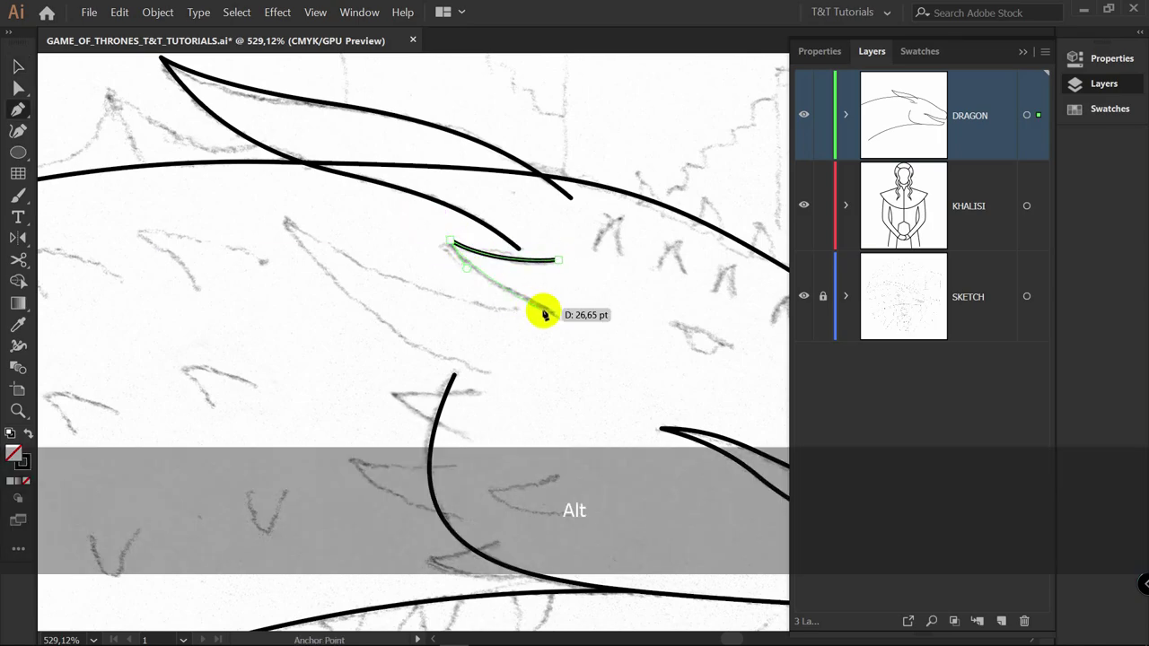
{"action": "left_click", "coordinate": [554, 316]}
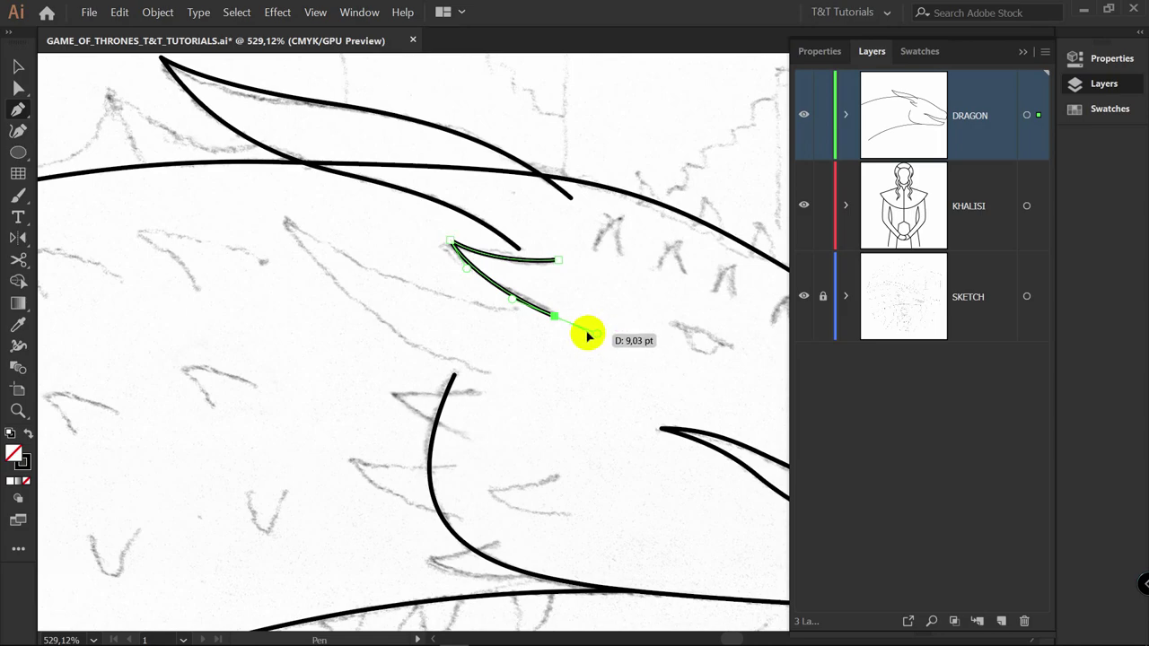
Trace the larger spike below the long horn as its own path, with a sharp corner at the tip and a curved lower edge
{"action": "key", "text": "p"}
{"action": "left_click", "coordinate": [513, 308]}
{"action": "key", "text": "alt"}
{"action": "left_click_drag", "start_coordinate": [287, 221], "coordinate": [329, 281]}
{"action": "left_click_drag", "start_coordinate": [489, 373], "coordinate": [526, 227]}
{"action": "key", "text": "v"}
{"action": "left_click", "coordinate": [562, 349]}
Trace the small spike crossing the upper end of the cheek curve, with a sharp corner at its tip
{"action": "key", "text": "space"}
{"action": "key", "text": "p"}
{"action": "left_click_drag", "start_coordinate": [459, 240], "coordinate": [439, 239]}
{"action": "mouse_move", "coordinate": [369, 239]}
{"action": "left_mouse_down"}
{"action": "mouse_move", "coordinate": [355, 239]}
{"action": "mouse_move", "coordinate": [380, 252]}
{"action": "left_mouse_up"}
{"action": "key", "text": "alt"}
{"action": "left_click_drag", "start_coordinate": [444, 286], "coordinate": [467, 294]}
{"action": "key", "text": "v"}
{"action": "left_click", "coordinate": [499, 272]}
Bend the upper edge of the spike crossing the cheek curve slightly downward to match the sketch
{"action": "scroll", "coordinate": [440, 238], "scroll_direction": "up", "scroll_amount": 4}
{"action": "left_click", "coordinate": [470, 248]}
{"action": "key", "text": "a"}
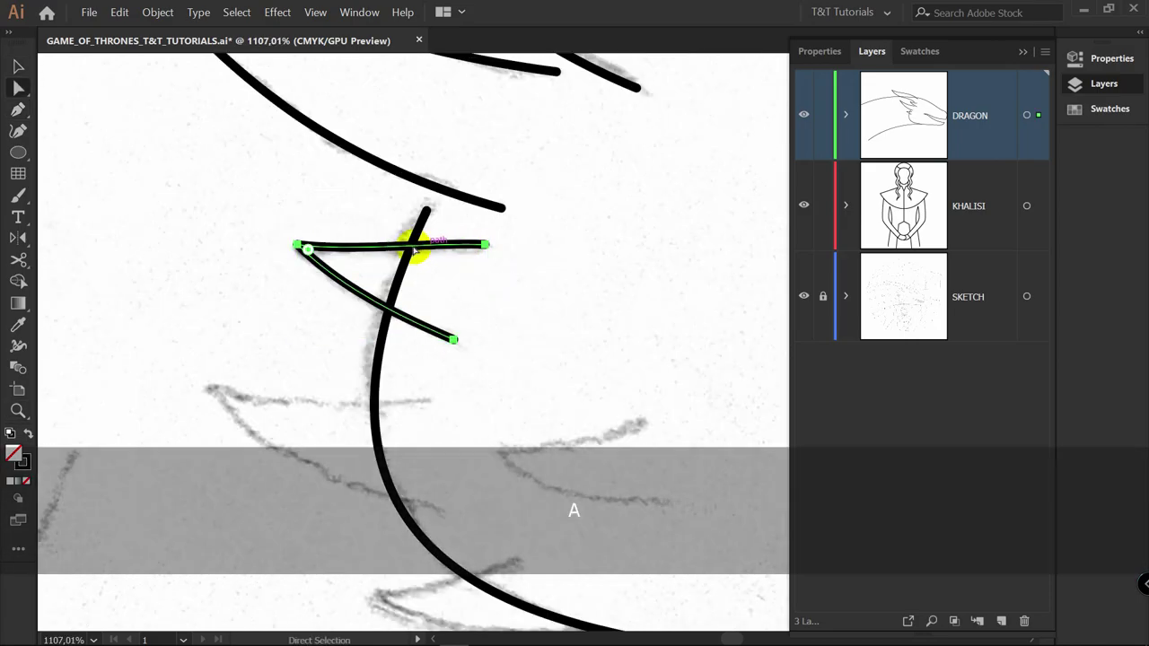
{"action": "mouse_move", "coordinate": [435, 249]}
{"action": "left_mouse_down"}
{"action": "mouse_move", "coordinate": [487, 243]}
{"action": "mouse_move", "coordinate": [433, 254]}
{"action": "left_mouse_up"}
{"action": "left_click", "coordinate": [544, 271]}
Trace the next sketched spike down along the cheek curve, with a sharp corner at its tip
{"action": "key", "text": "z"}
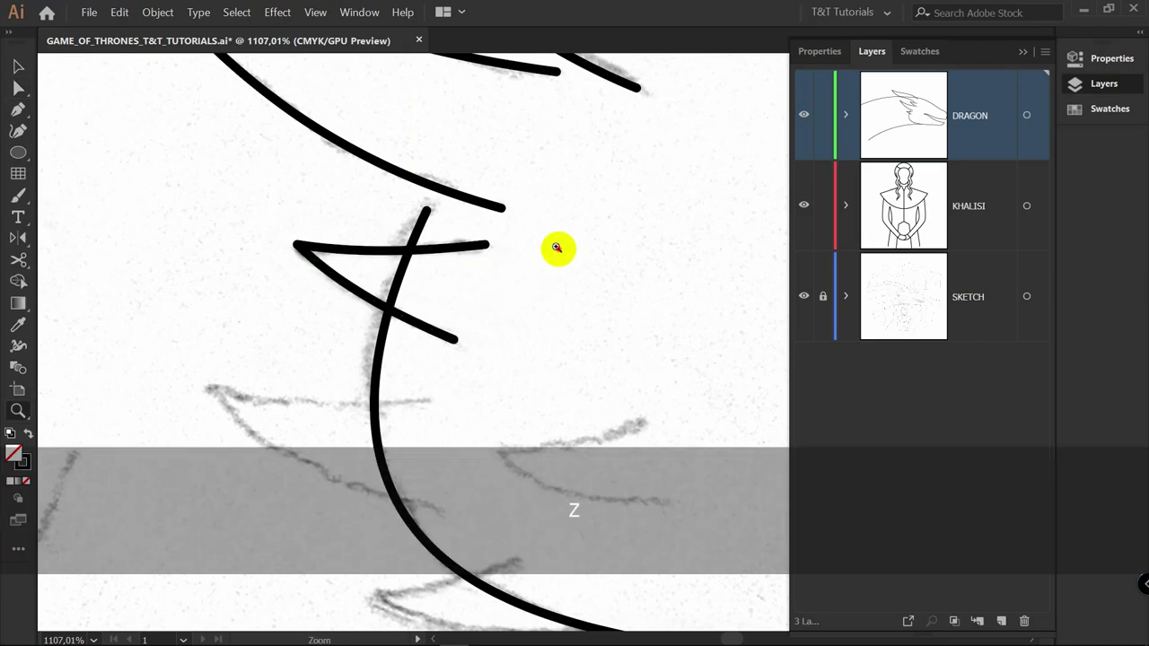
{"action": "left_click_drag", "start_coordinate": [559, 250], "coordinate": [420, 255]}
{"action": "key", "text": "p"}
{"action": "left_click", "coordinate": [504, 315]}
{"action": "left_click_drag", "start_coordinate": [410, 310], "coordinate": [431, 339]}
{"action": "key", "text": "alt"}
{"action": "left_click_drag", "start_coordinate": [513, 365], "coordinate": [549, 377]}
{"action": "key", "text": "v"}
{"action": "left_click", "coordinate": [584, 319]}
Trace the remaining sketched spikes around the lower part of the cheek curve as separate open paths
{"action": "key", "text": "space"}
{"action": "mouse_move", "coordinate": [584, 317]}
{"action": "left_mouse_down"}
{"action": "mouse_move", "coordinate": [469, 271]}
{"action": "mouse_move", "coordinate": [441, 307]}
{"action": "mouse_move", "coordinate": [524, 316]}
{"action": "mouse_move", "coordinate": [577, 295]}
{"action": "left_mouse_up"}
{"action": "key", "text": "p"}
{"action": "left_click", "coordinate": [483, 279]}
{"action": "key", "text": "v"}
{"action": "left_click", "coordinate": [536, 302]}
{"action": "key", "text": "z"}
{"action": "key", "text": "p"}
{"action": "left_click", "coordinate": [480, 279]}
{"action": "left_click", "coordinate": [388, 299]}
{"action": "left_click", "coordinate": [537, 323]}
{"action": "key", "text": "v"}
Trace the sagging ridge curve from the long horn to the first spine tip on the dragon's back, adjusting its curvature to the sketch
{"action": "key", "text": "z"}
{"action": "left_click_drag", "start_coordinate": [607, 283], "coordinate": [431, 285]}
{"action": "left_click_drag", "start_coordinate": [449, 149], "coordinate": [559, 152]}
{"action": "left_click_drag", "start_coordinate": [478, 171], "coordinate": [575, 175]}
{"action": "key", "text": "v"}
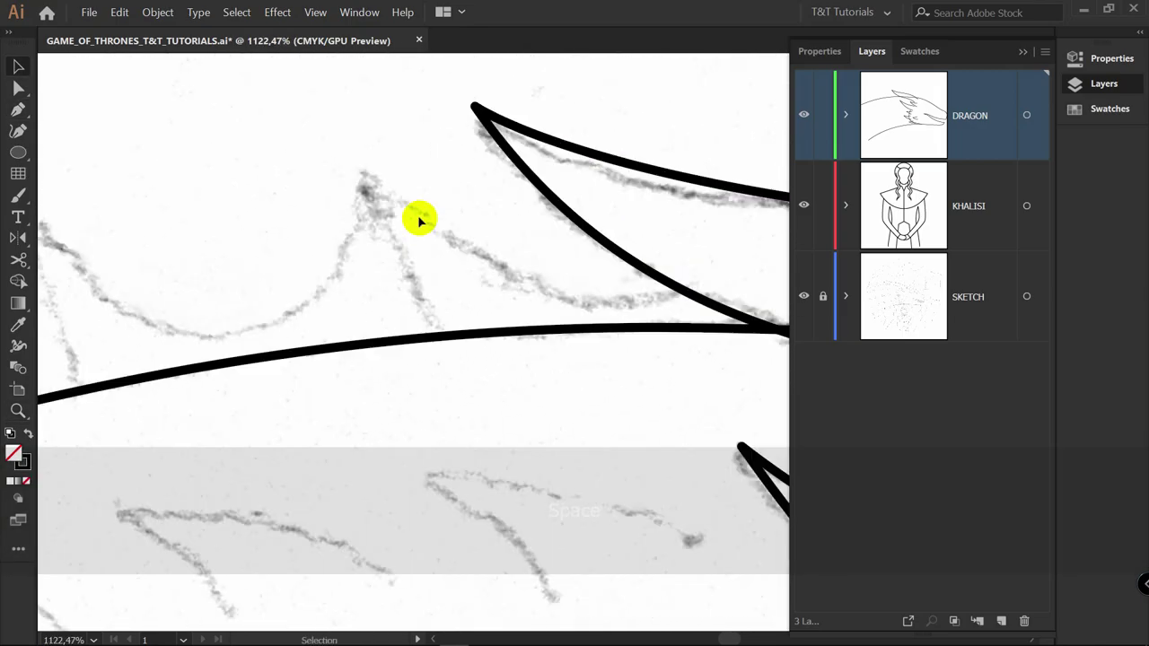
{"action": "key", "text": "p"}
{"action": "left_click_drag", "start_coordinate": [684, 292], "coordinate": [637, 306]}
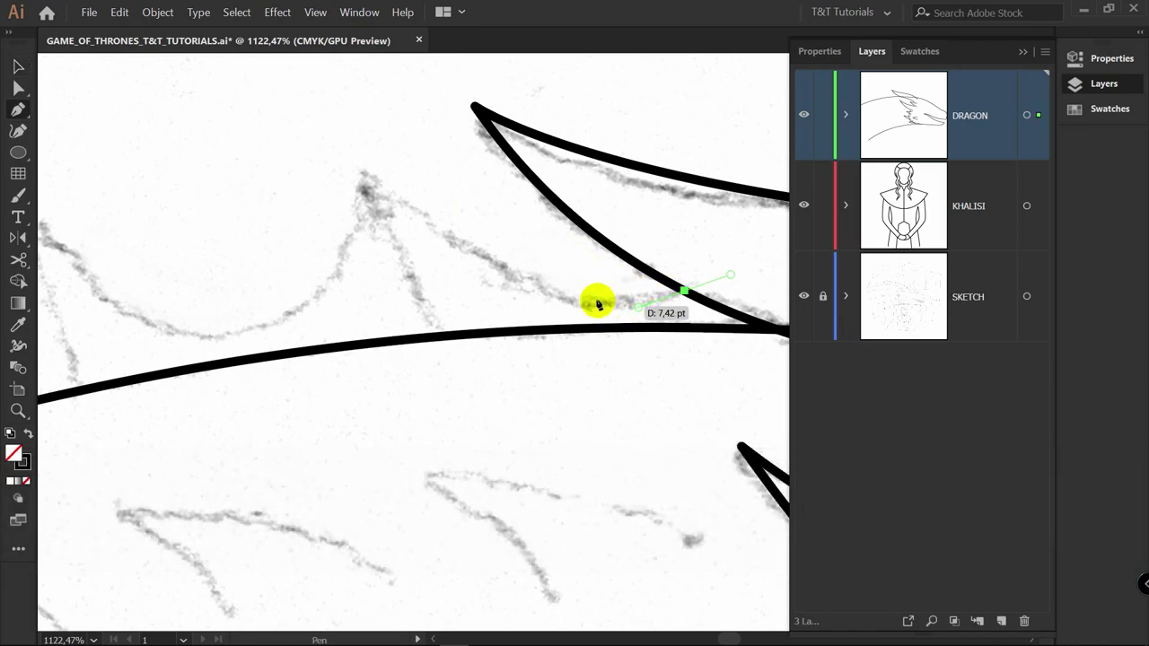
{"action": "mouse_move", "coordinate": [365, 176]}
{"action": "left_mouse_down"}
{"action": "mouse_move", "coordinate": [313, 131]}
{"action": "mouse_move", "coordinate": [288, 86]}
{"action": "mouse_move", "coordinate": [266, 82]}
{"action": "left_mouse_up"}
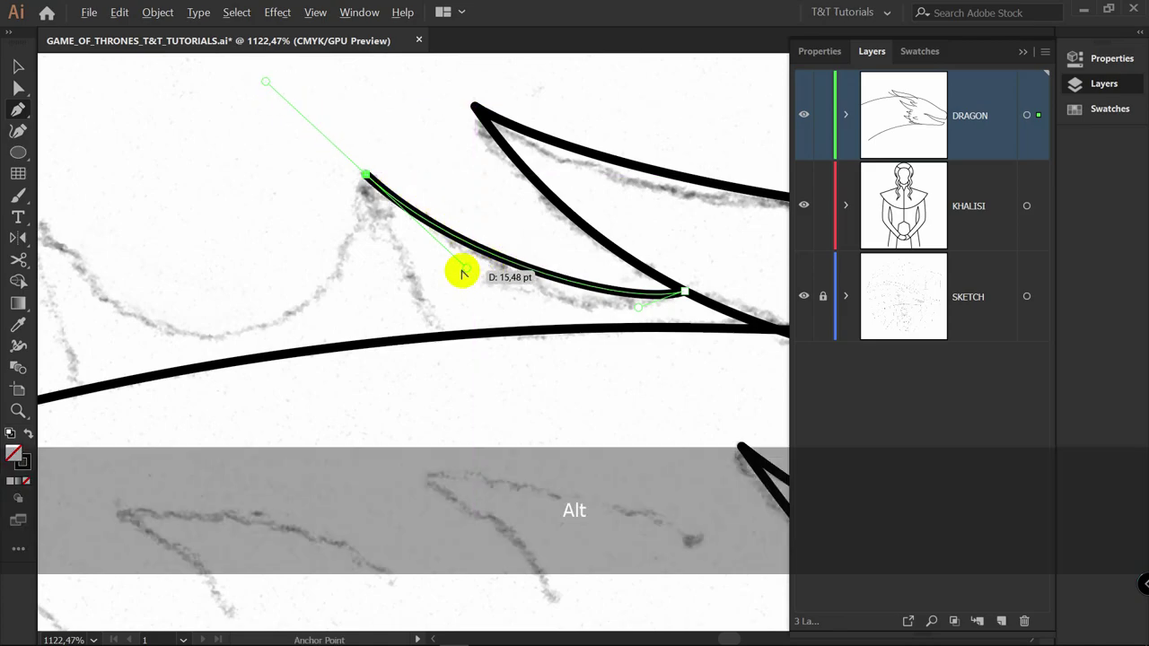
{"action": "mouse_move", "coordinate": [466, 271]}
{"action": "left_mouse_down"}
{"action": "mouse_move", "coordinate": [546, 326]}
{"action": "mouse_move", "coordinate": [537, 329]}
{"action": "left_mouse_up"}
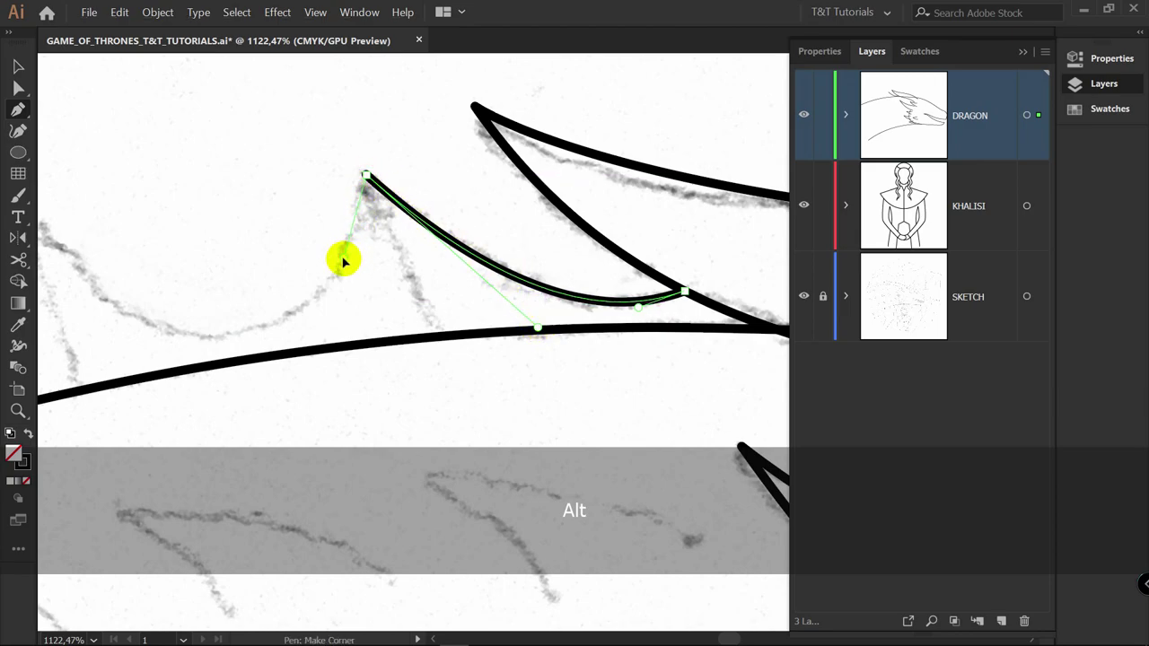
Continue the back ridge down from the first spine tip, through the valley and up to the second spine tip
{"action": "mouse_move", "coordinate": [236, 333]}
{"action": "left_mouse_down"}
{"action": "mouse_move", "coordinate": [384, 313]}
{"action": "mouse_move", "coordinate": [297, 326]}
{"action": "left_mouse_up"}
{"action": "mouse_move", "coordinate": [172, 199]}
{"action": "left_mouse_down"}
{"action": "mouse_move", "coordinate": [127, 133]}
{"action": "mouse_move", "coordinate": [153, 257]}
{"action": "left_mouse_up"}
{"action": "key", "text": "space"}
{"action": "left_click_drag", "start_coordinate": [256, 239], "coordinate": [636, 168]}
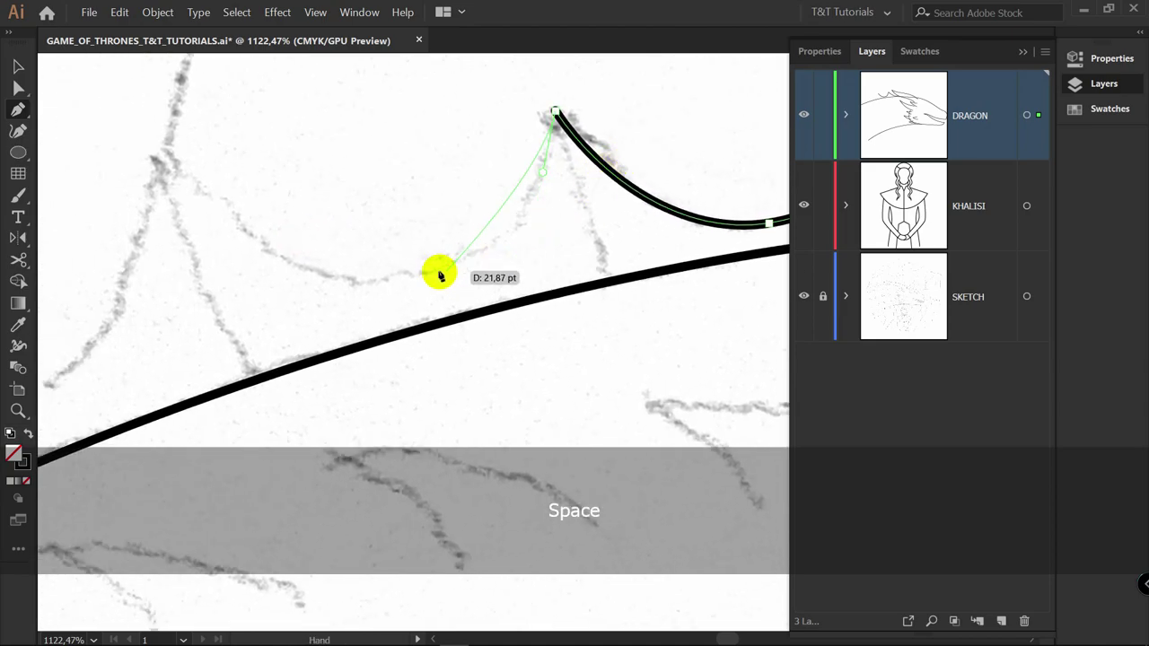
{"action": "left_click_drag", "start_coordinate": [422, 275], "coordinate": [325, 296]}
{"action": "left_click_drag", "start_coordinate": [158, 159], "coordinate": [108, 99]}
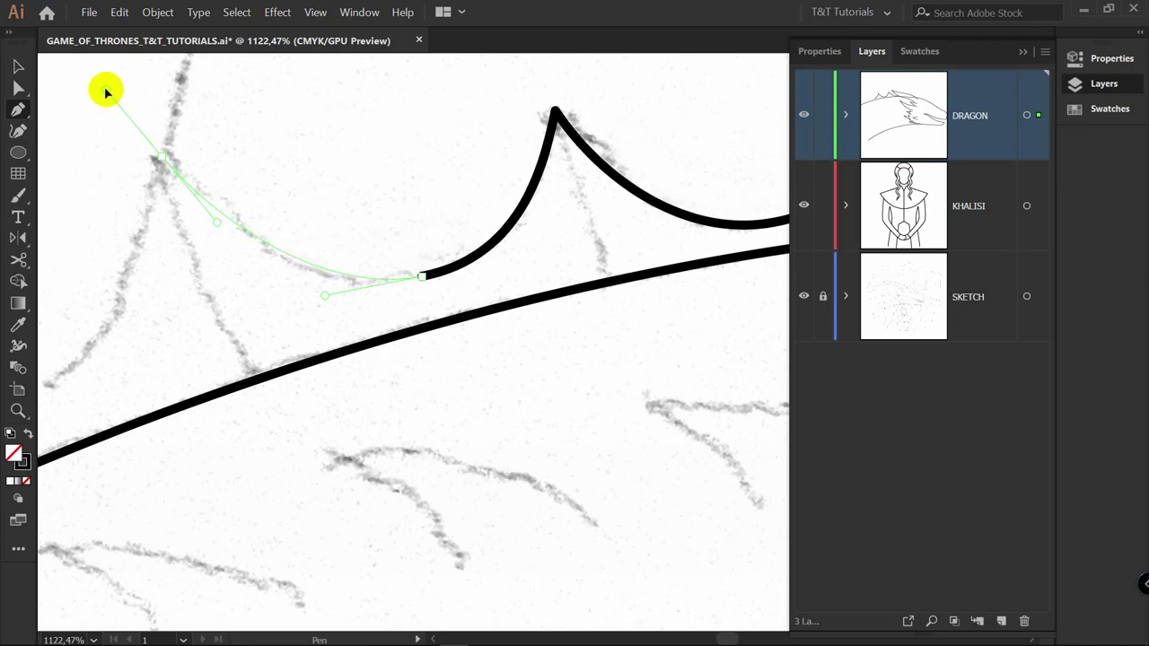
{"action": "left_click_drag", "start_coordinate": [107, 94], "coordinate": [108, 95]}
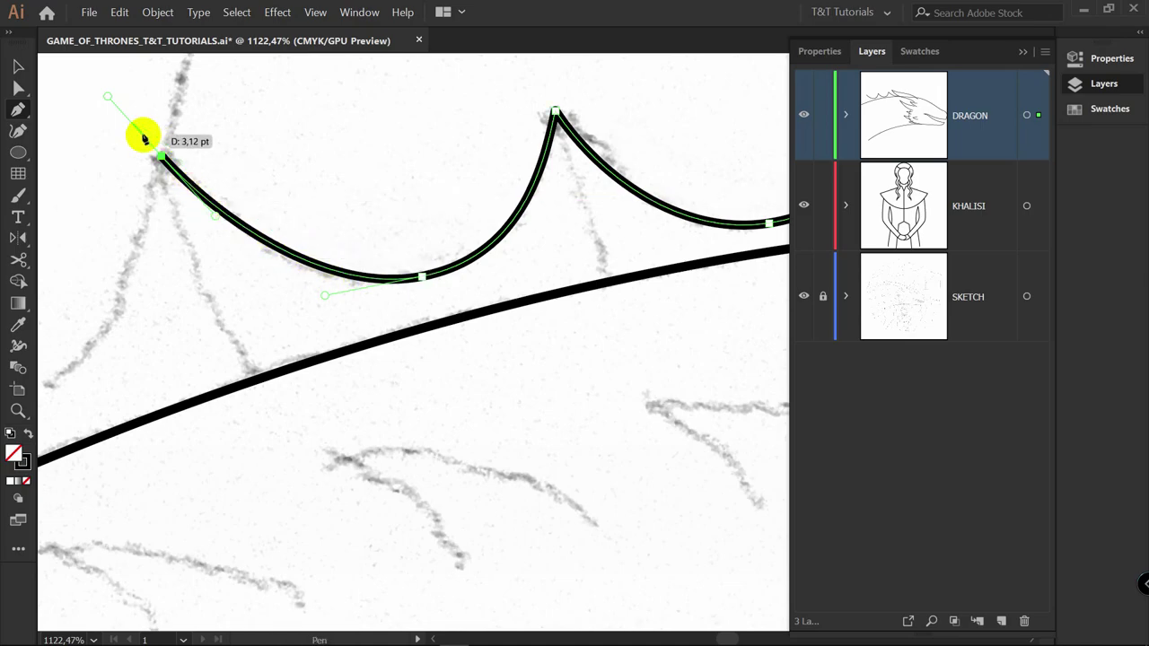
{"action": "left_click_drag", "start_coordinate": [160, 160], "coordinate": [262, 268]}
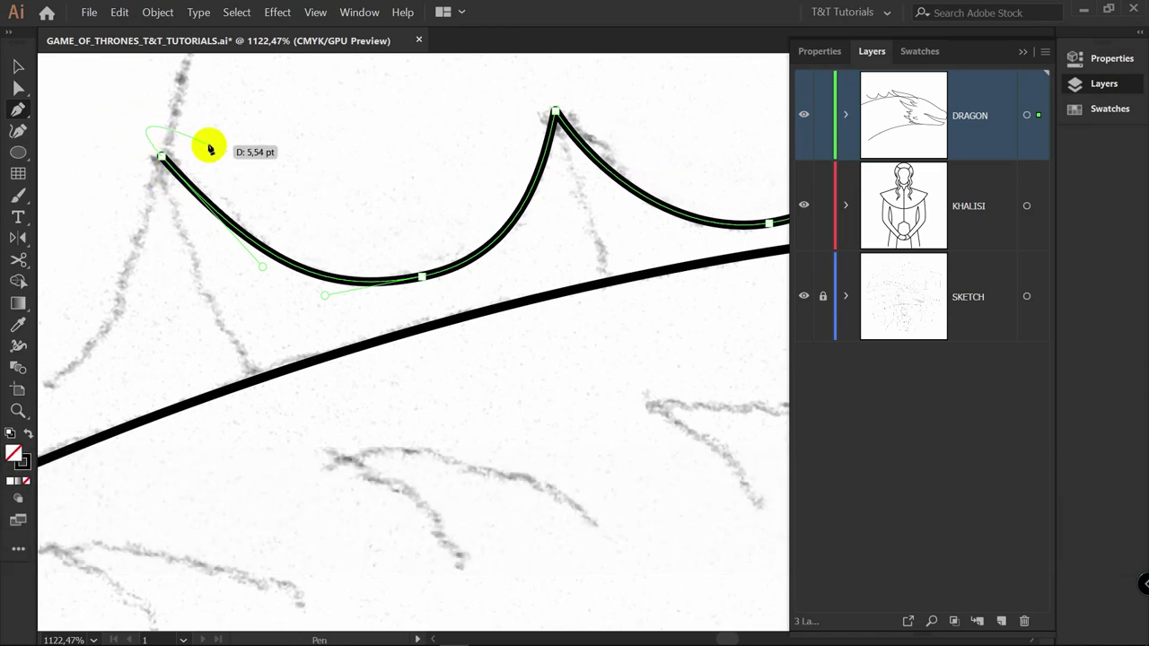
Make a sharp corner at the second spine tip and finish the ridge with a curve descending its far side
{"action": "left_click", "coordinate": [160, 159], "text": "alt"}
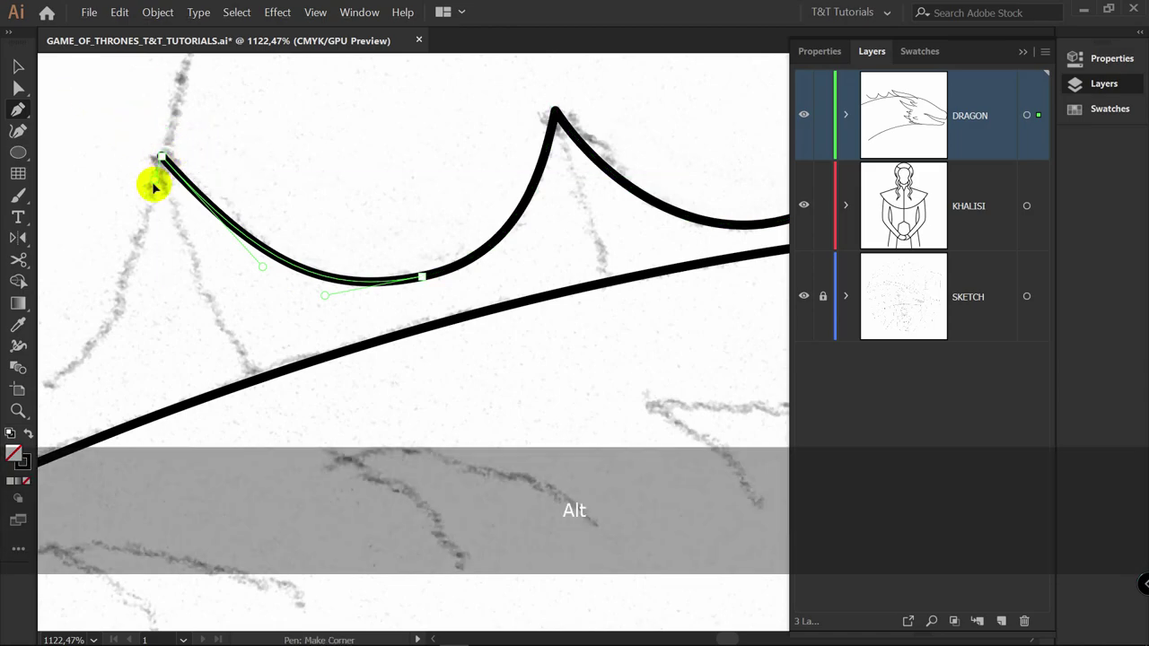
{"action": "left_click_drag", "start_coordinate": [160, 158], "coordinate": [140, 244]}
{"action": "left_click_drag", "start_coordinate": [83, 373], "coordinate": [167, 344]}
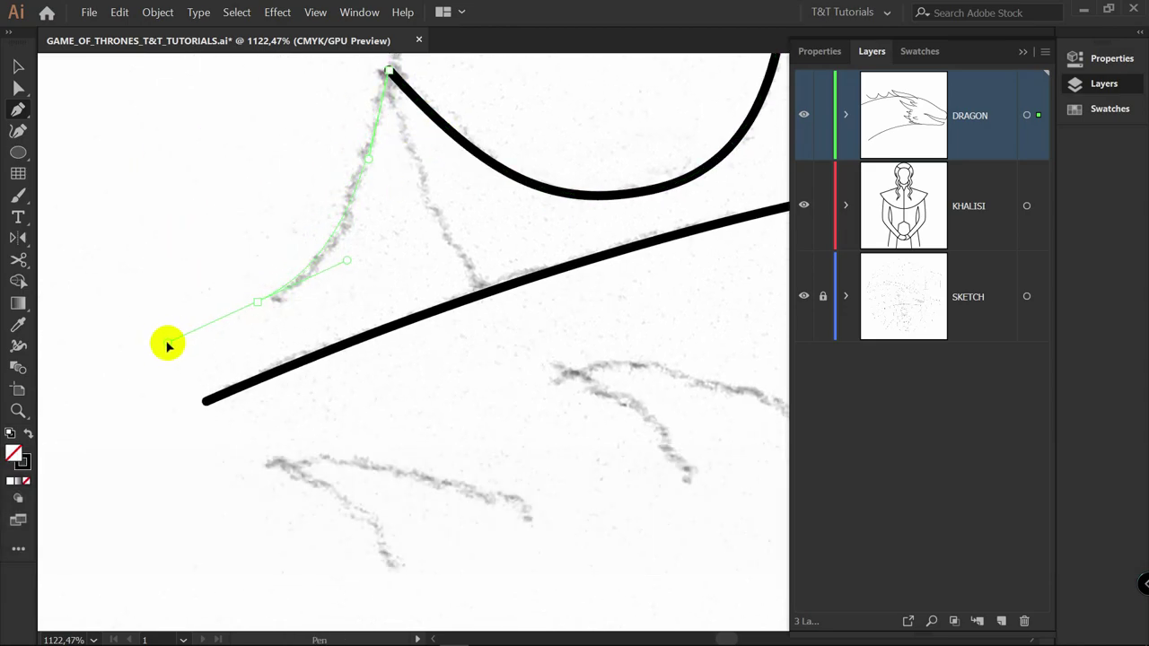
{"action": "left_click_drag", "start_coordinate": [156, 348], "coordinate": [156, 348]}
{"action": "key", "text": "v"}
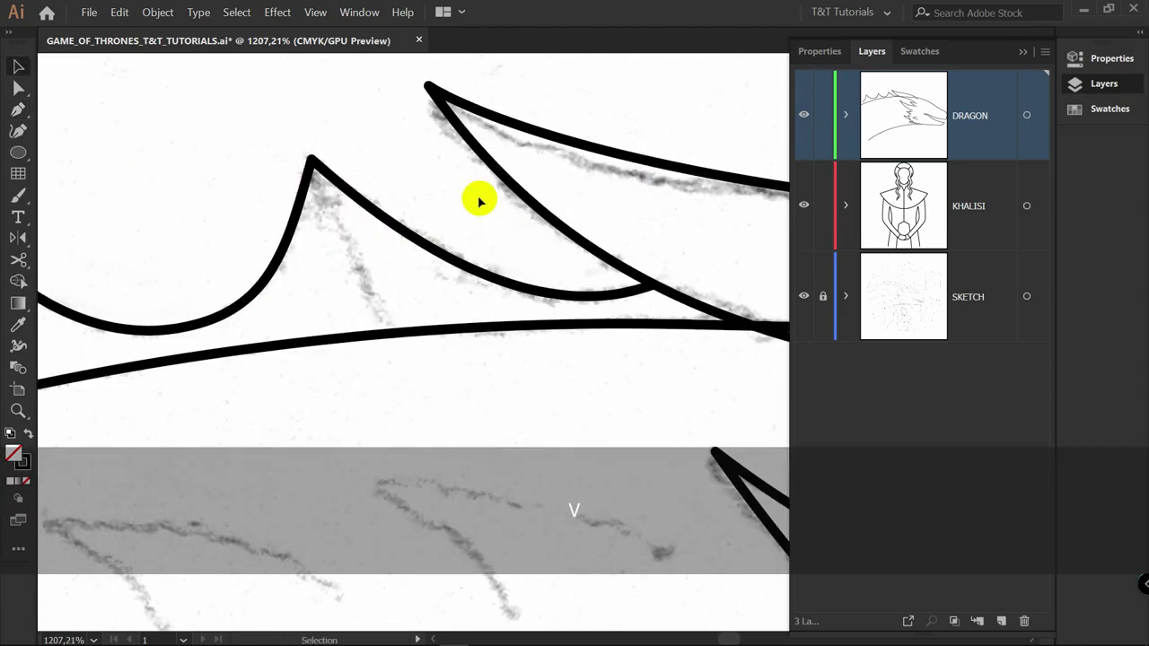
Draw the inner edge of the first back spine from its tip down to the back outline
{"action": "key", "text": "p"}
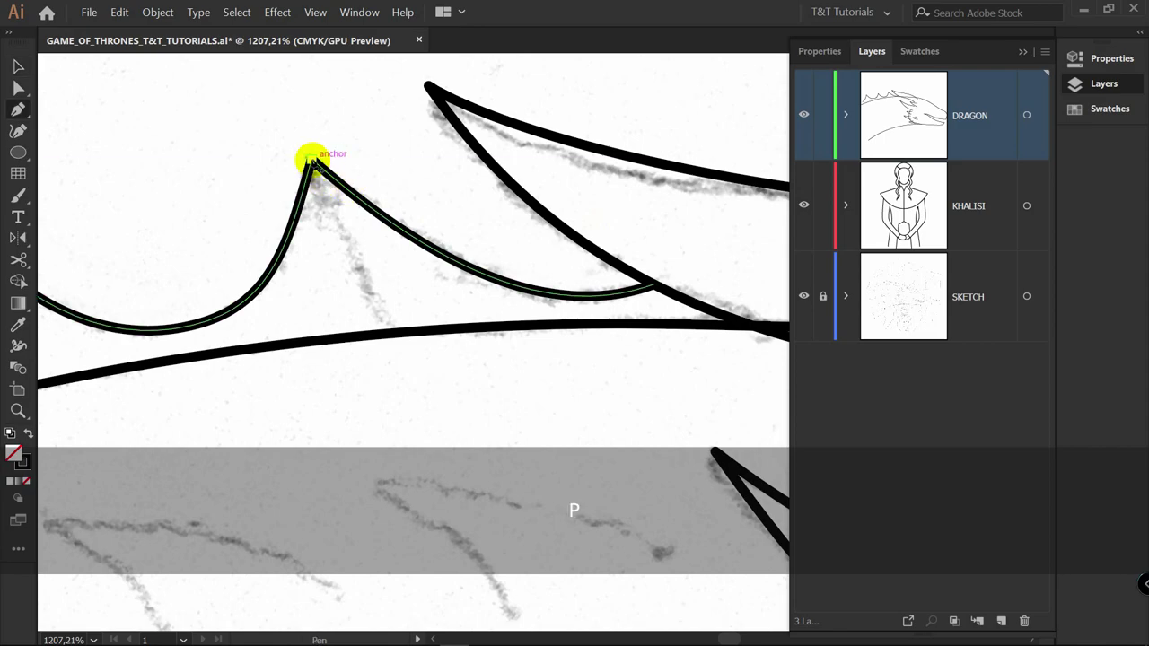
{"action": "left_click", "coordinate": [312, 158]}
{"action": "left_click", "coordinate": [384, 333]}
{"action": "key", "text": "v"}
{"action": "left_click", "coordinate": [323, 308]}
Trace the lowest small spike on the dragon's snout ridge with two curved sides meeting at a sharp tip
{"action": "left_click_drag", "start_coordinate": [189, 312], "coordinate": [576, 245]}
{"action": "key", "text": "p"}
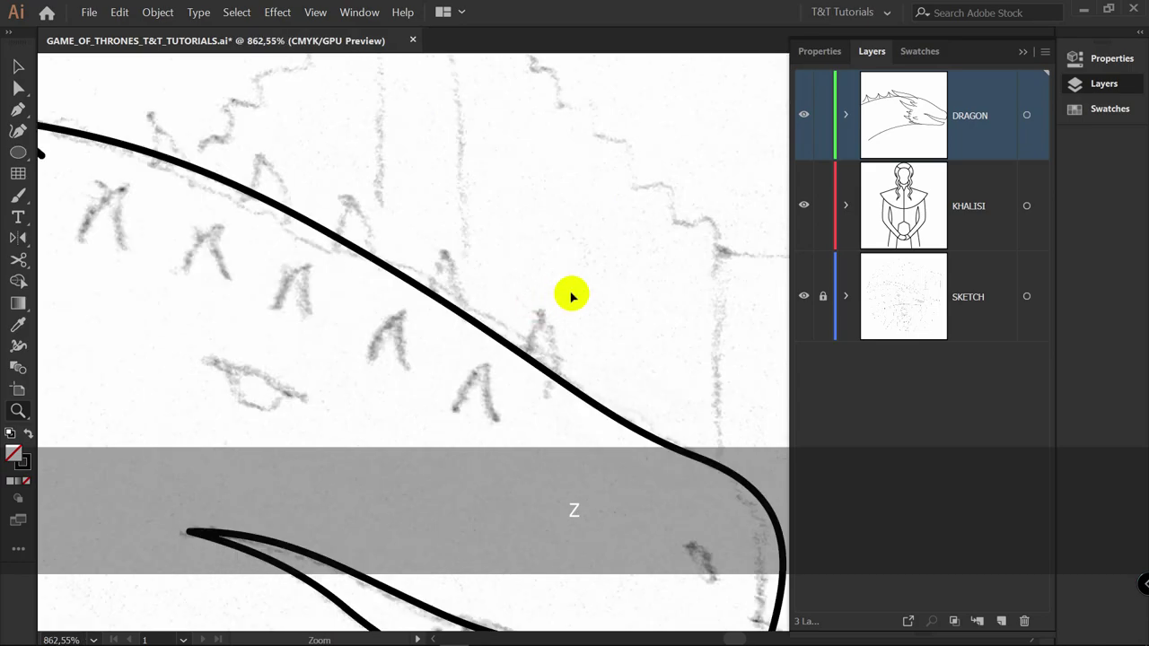
{"action": "key", "text": "v"}
{"action": "key", "text": "p"}
{"action": "left_click_drag", "start_coordinate": [559, 386], "coordinate": [528, 286]}
{"action": "key", "text": "alt"}
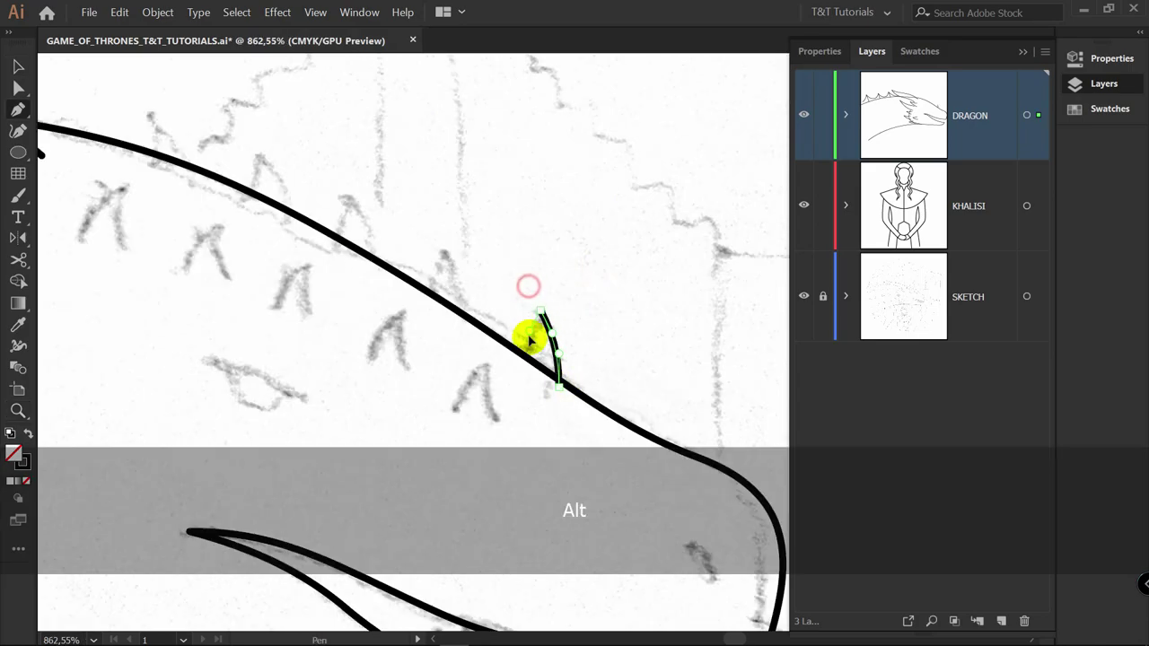
{"action": "left_click", "coordinate": [519, 368]}
Copy the snout spike to the upper end of the sketched spike row and blend the two spikes together
{"action": "key", "text": "v"}
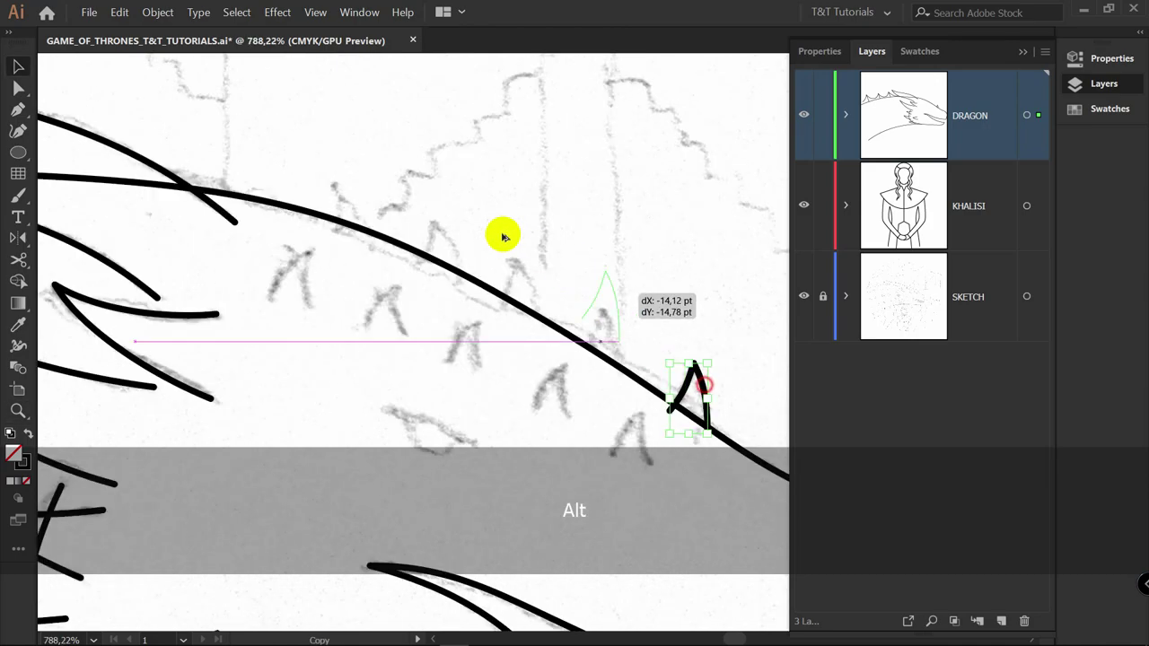
{"action": "left_click_drag", "start_coordinate": [502, 236], "coordinate": [353, 193]}
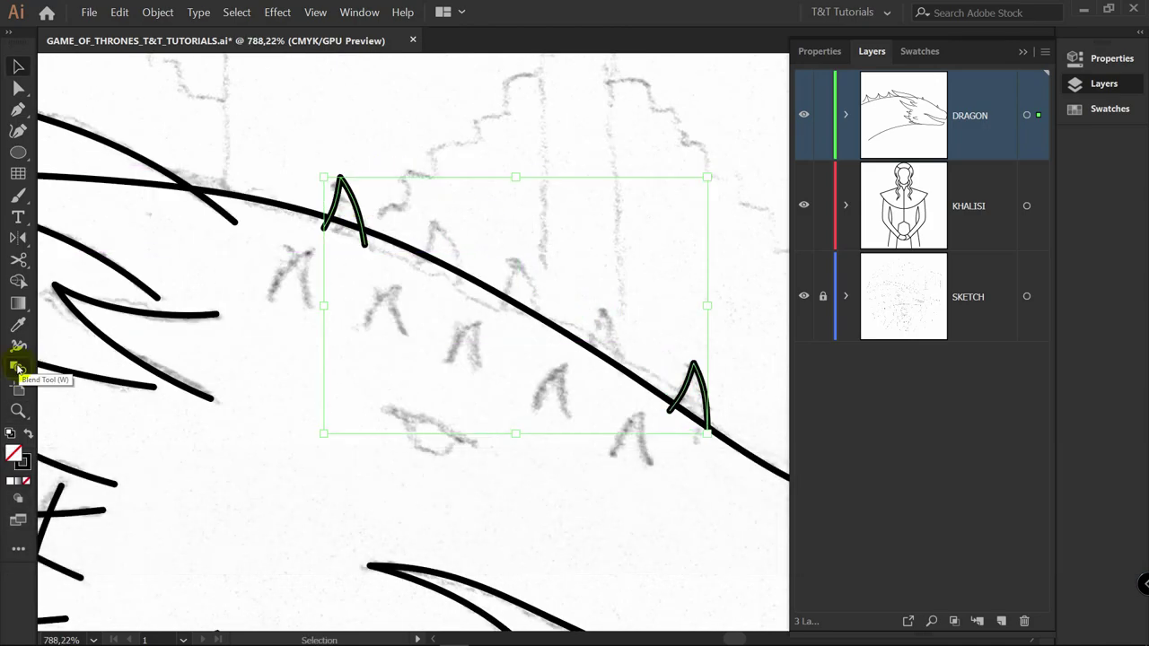
{"action": "left_click", "coordinate": [18, 368]}
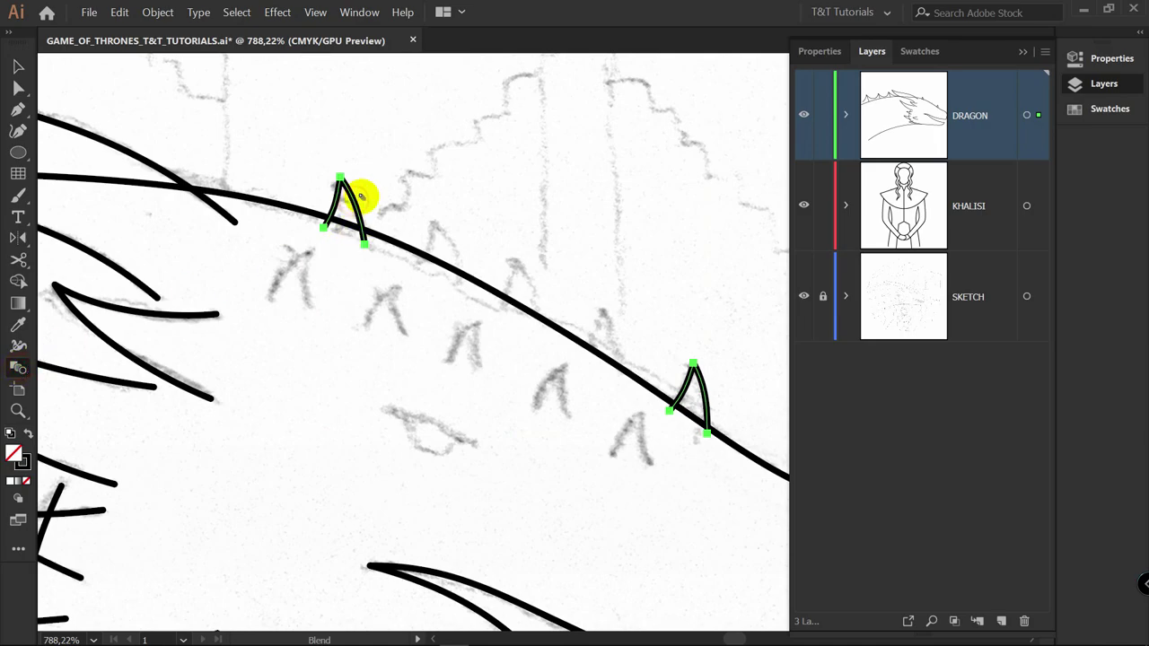
{"action": "left_click", "coordinate": [707, 384]}
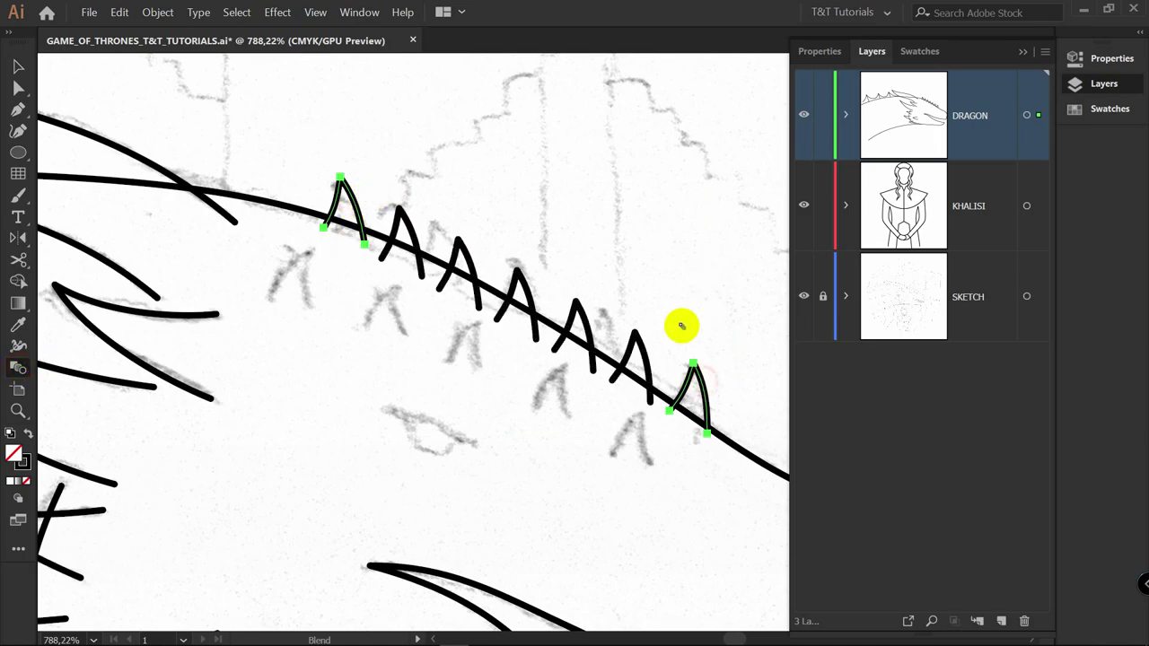
Set the blend spacing to Specified Steps with 3 steps
{"action": "key", "text": "Return"}
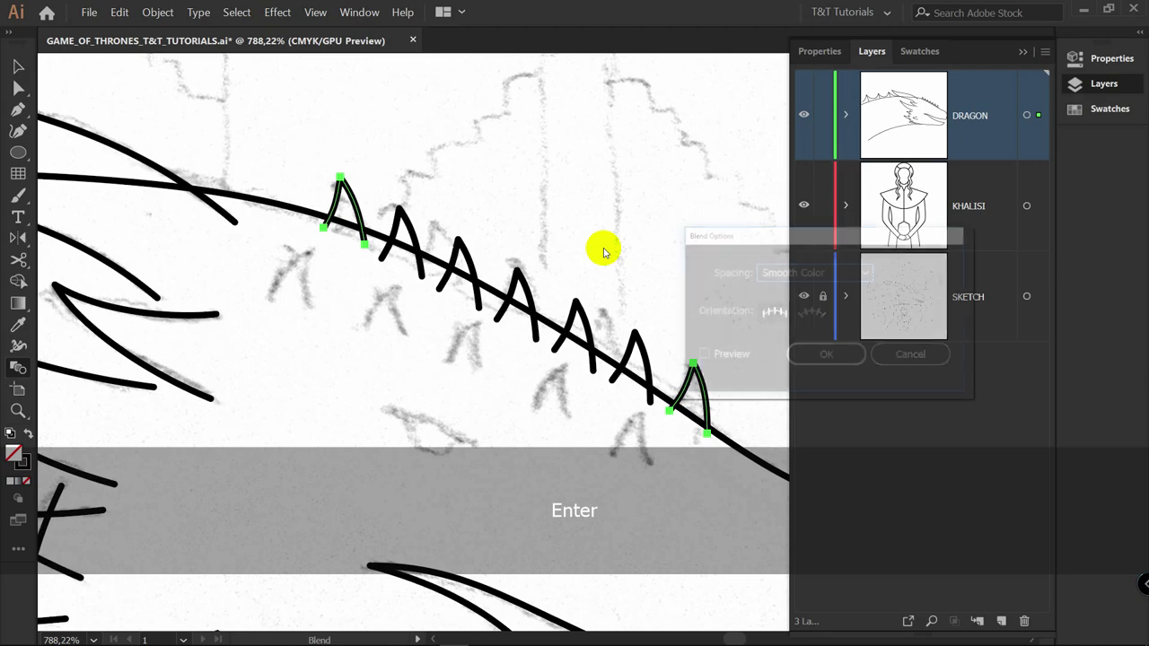
{"action": "left_click", "coordinate": [700, 355]}
{"action": "left_click", "coordinate": [799, 271]}
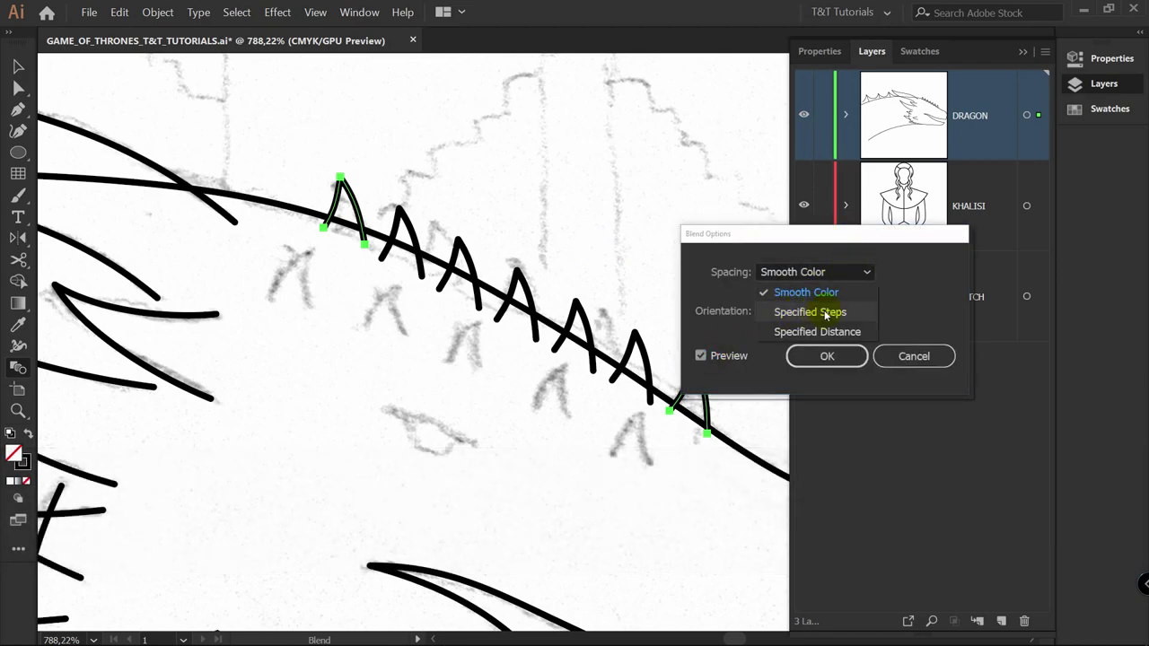
{"action": "left_click", "coordinate": [809, 311]}
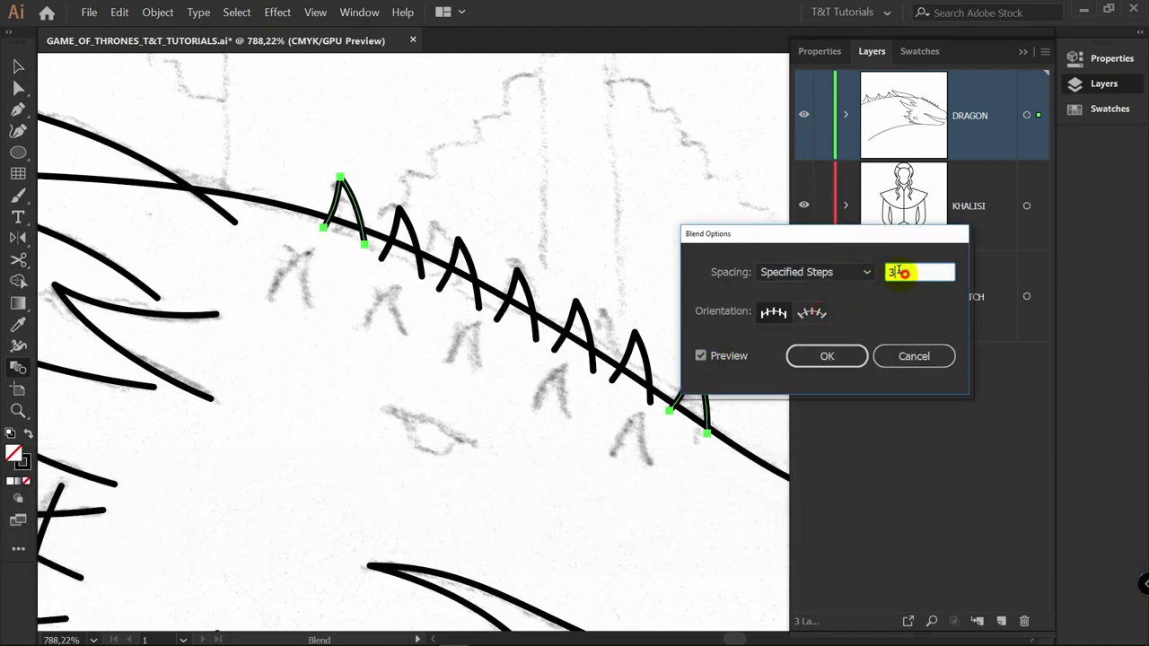
{"action": "left_click", "coordinate": [720, 356]}
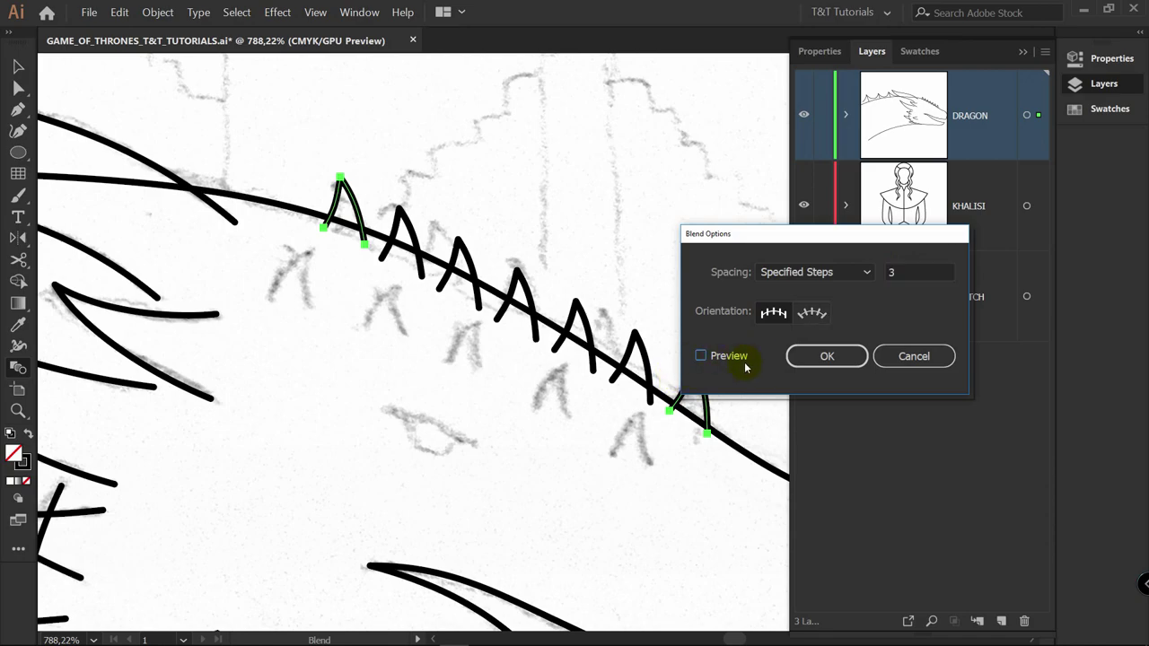
{"action": "left_click", "coordinate": [736, 359]}
{"action": "left_click_drag", "start_coordinate": [1006, 269], "coordinate": [993, 269]}
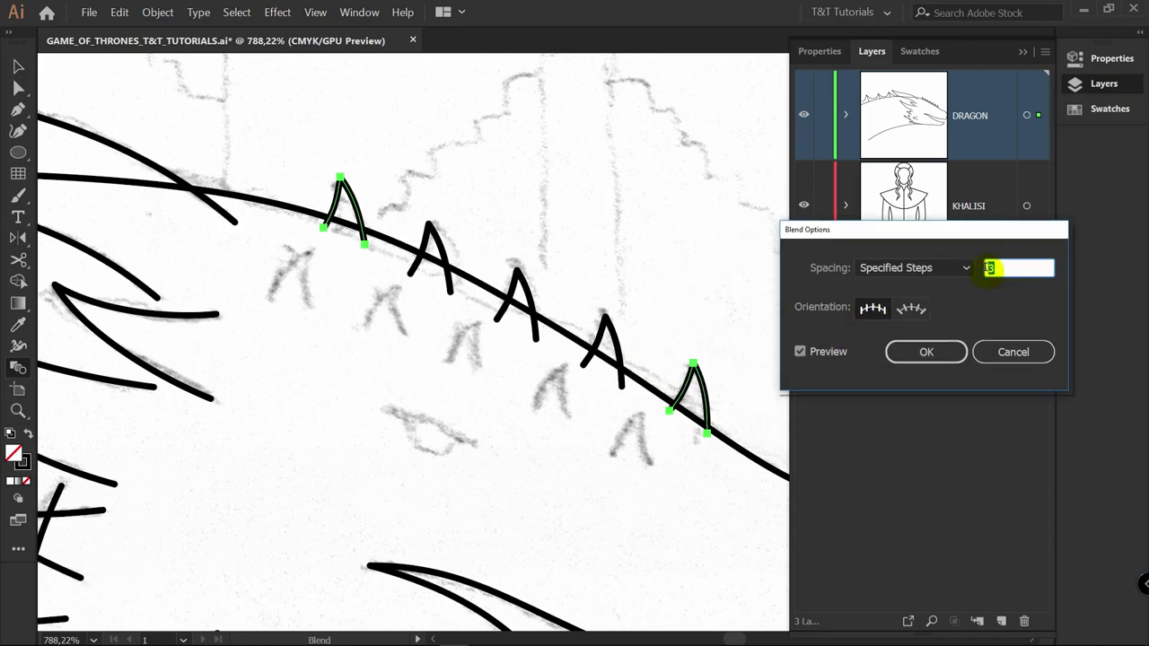
{"action": "left_click", "coordinate": [925, 352]}
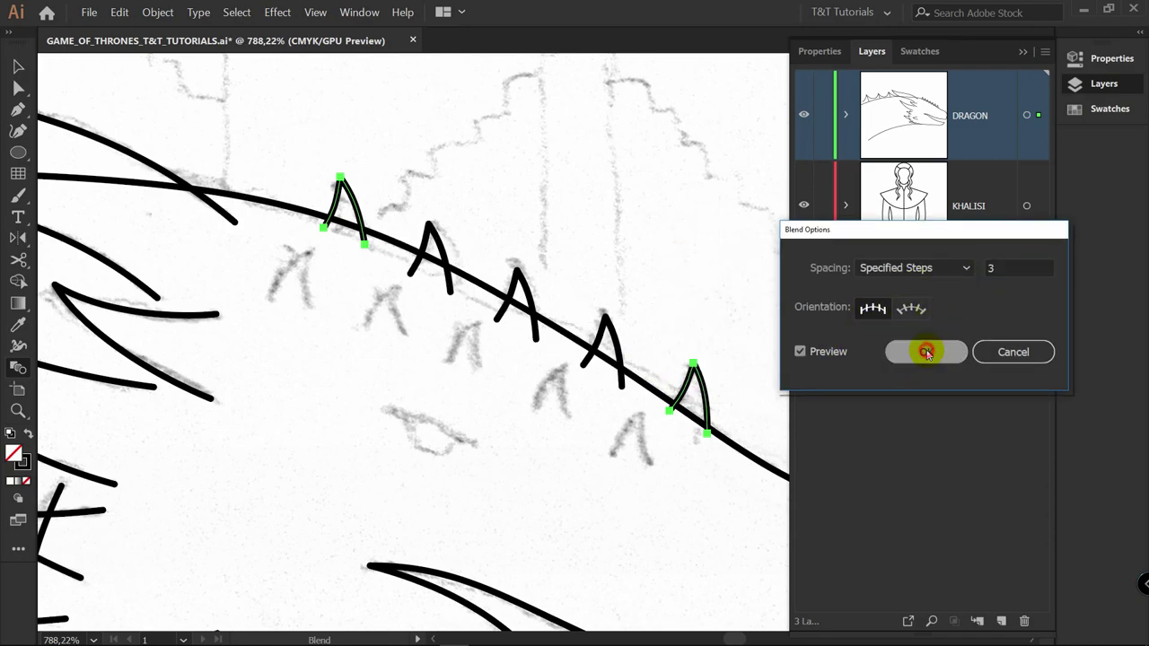
Try to reshape the lowest spike of the blend by adjusting its tip anchor point
{"action": "key", "text": "v"}
{"action": "key", "text": "space"}
{"action": "left_click_drag", "start_coordinate": [625, 263], "coordinate": [499, 205]}
{"action": "key", "text": "z"}
{"action": "left_click", "coordinate": [554, 275]}
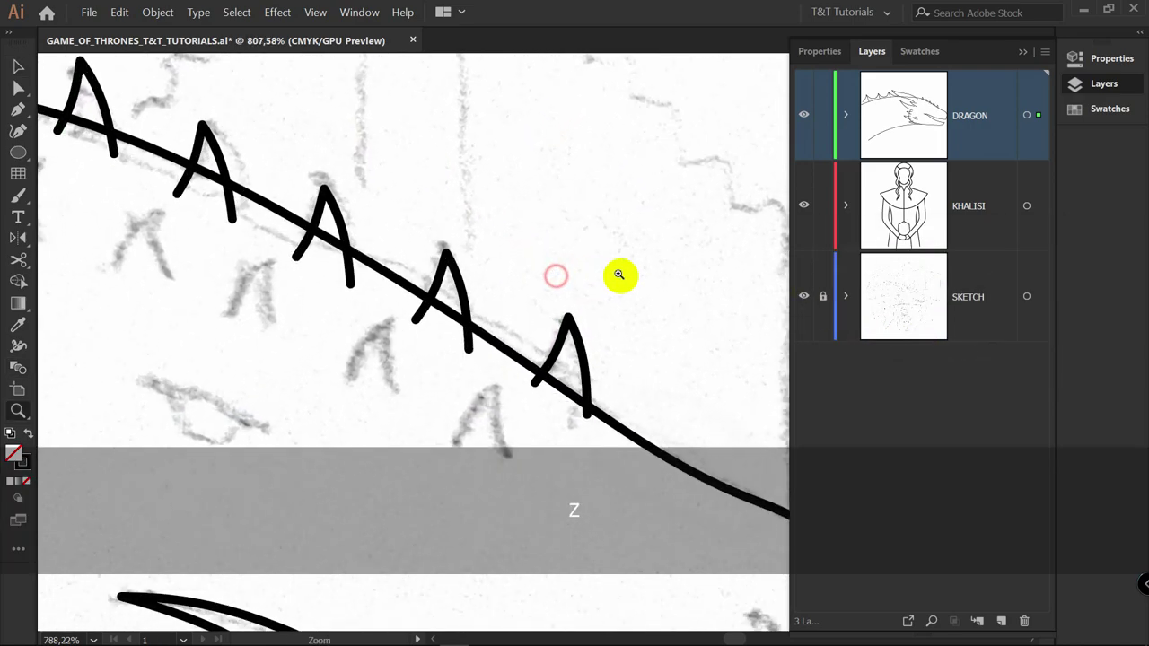
{"action": "key", "text": "v"}
{"action": "key", "text": "a"}
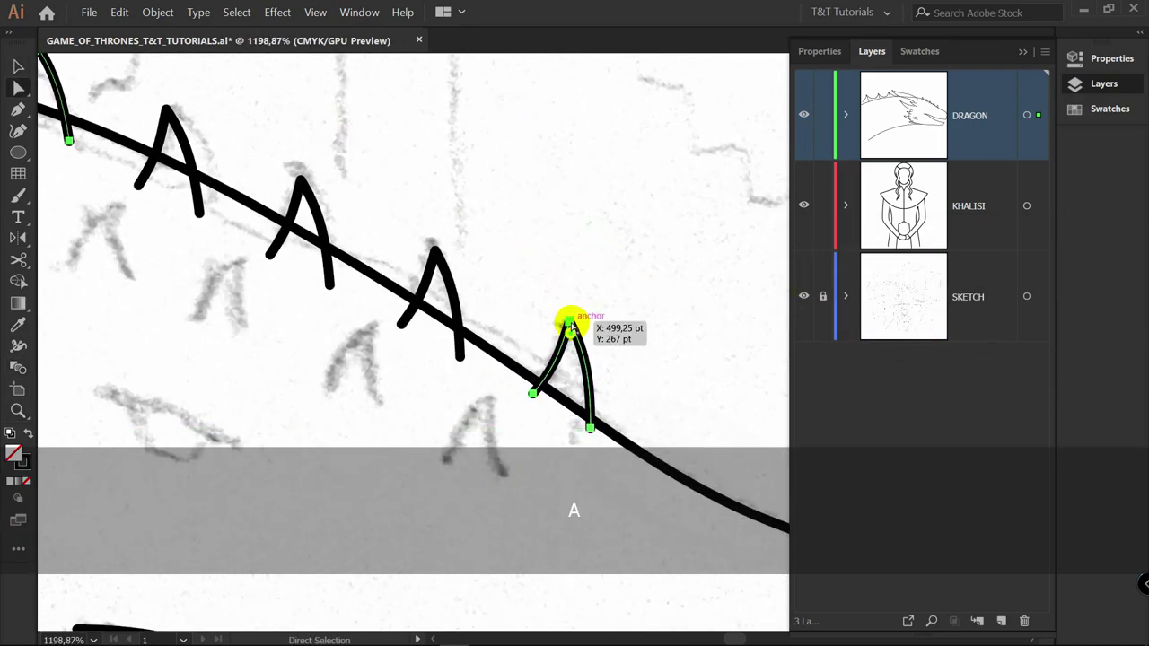
{"action": "left_click_drag", "start_coordinate": [571, 319], "coordinate": [615, 350]}
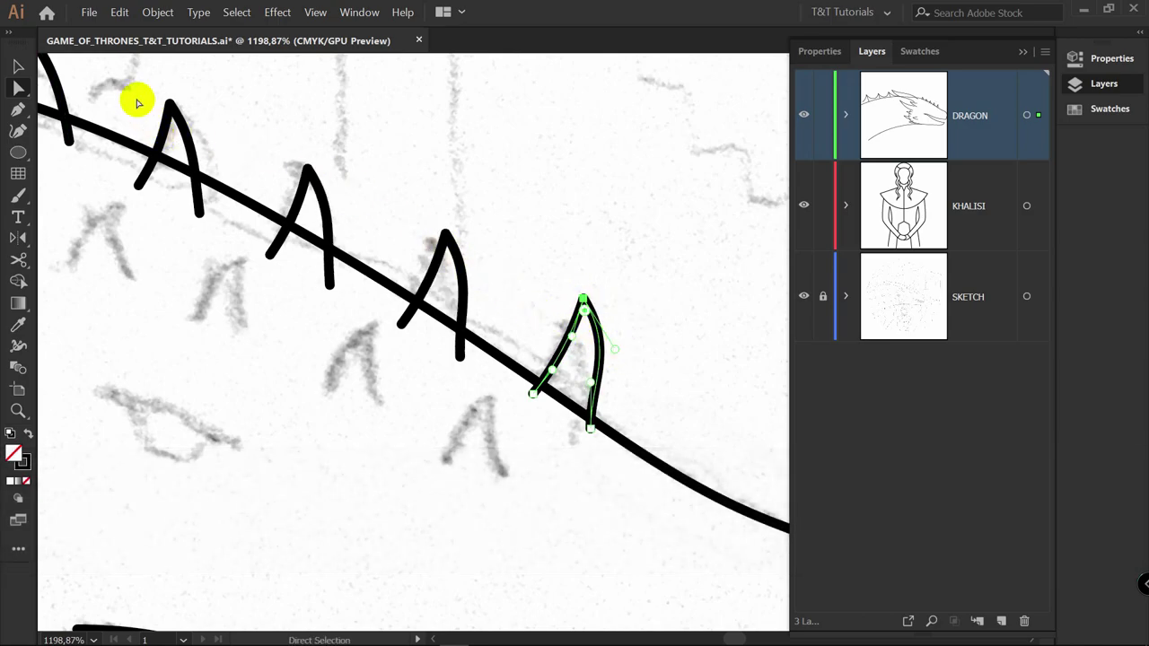
{"action": "key", "text": "space"}
{"action": "left_click_drag", "start_coordinate": [359, 198], "coordinate": [397, 261]}
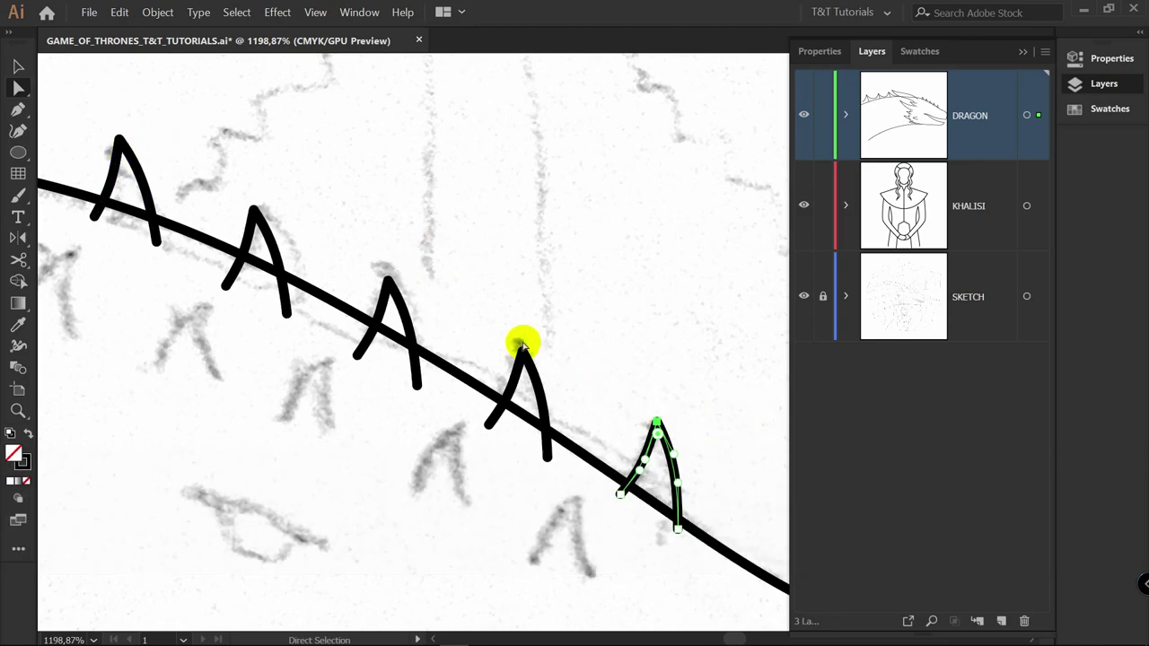
Try scaling down the lowest spike of the blend, and undo the change
{"action": "key", "text": "v"}
{"action": "left_click_drag", "start_coordinate": [679, 420], "coordinate": [625, 458]}
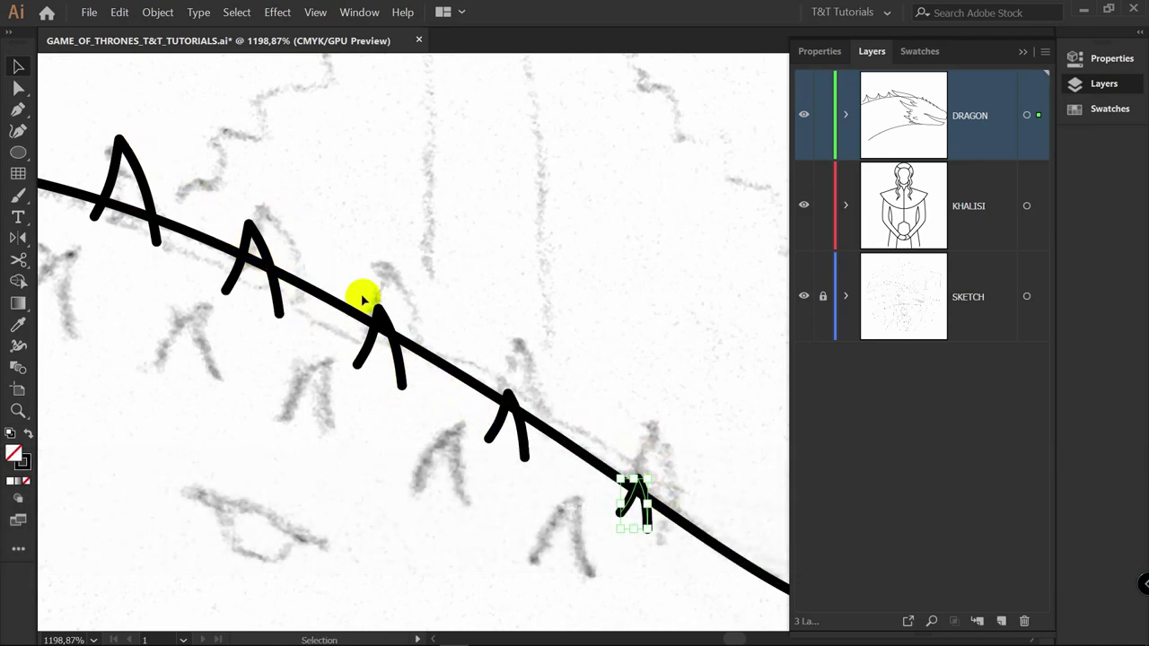
{"action": "key", "text": "ctrl+z"}
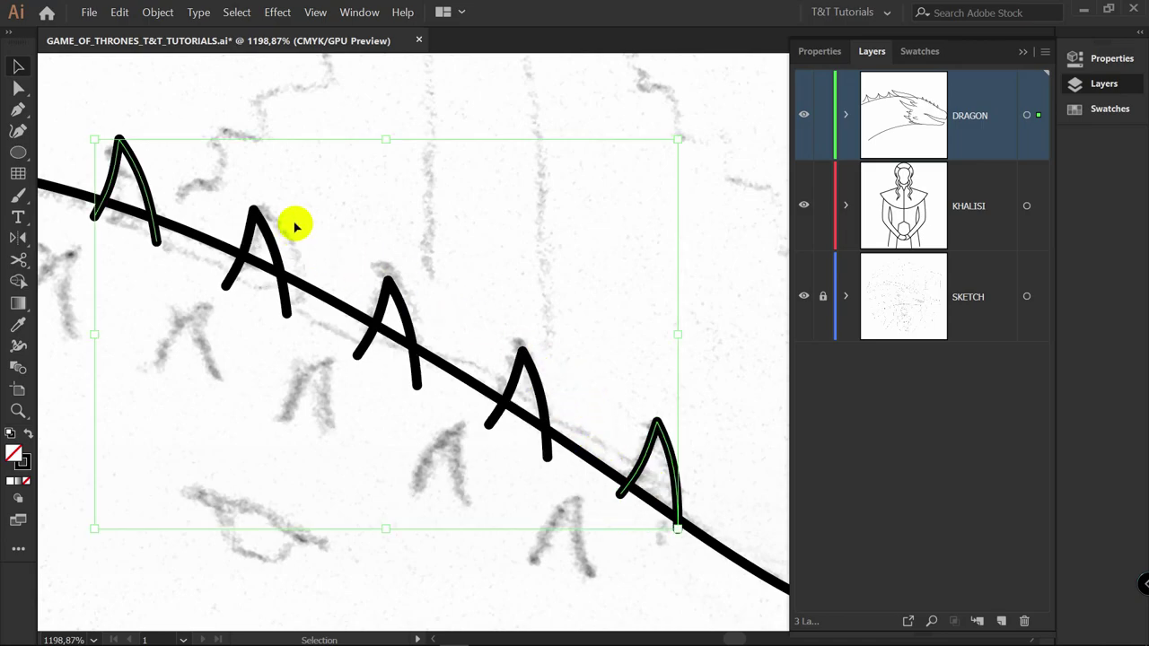
Expand the blended row of snout spikes into separate paths and ungroup them
{"action": "left_click", "coordinate": [159, 13]}
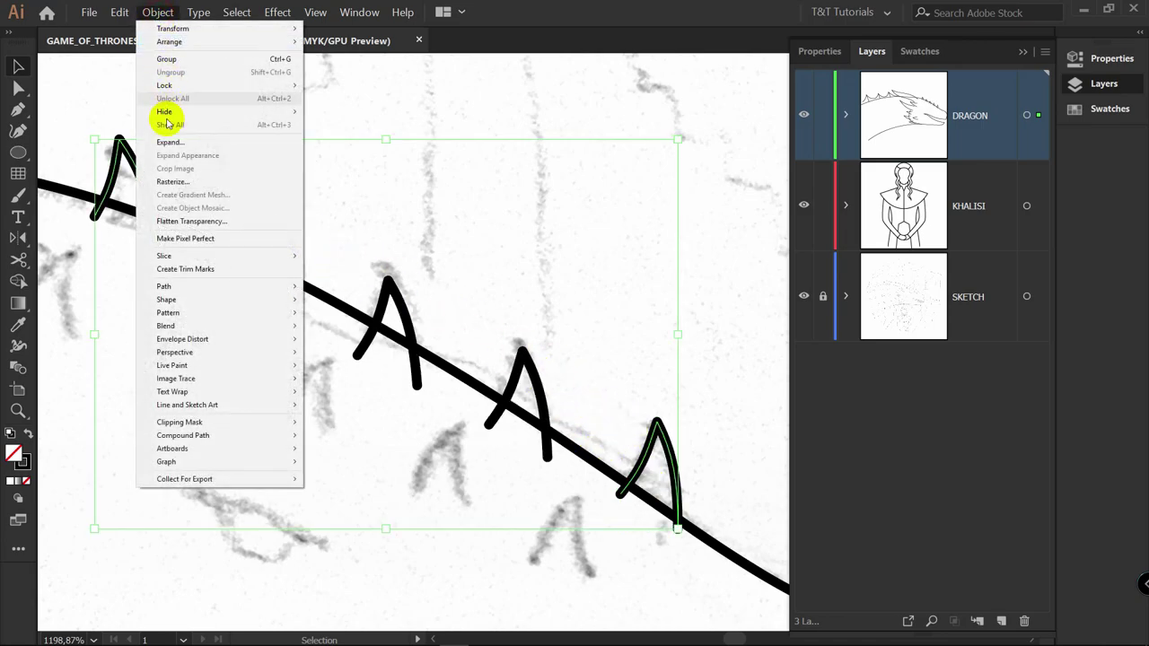
{"action": "left_click", "coordinate": [179, 141]}
{"action": "left_click", "coordinate": [528, 431]}
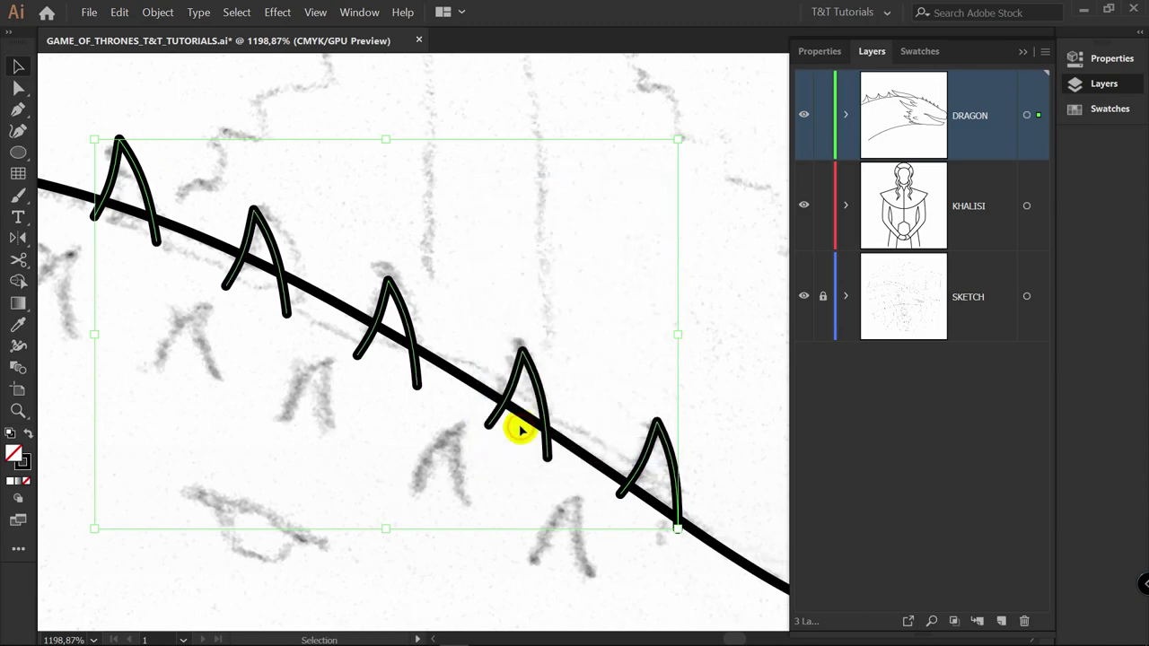
{"action": "right_click", "coordinate": [390, 285]}
{"action": "left_click", "coordinate": [436, 400]}
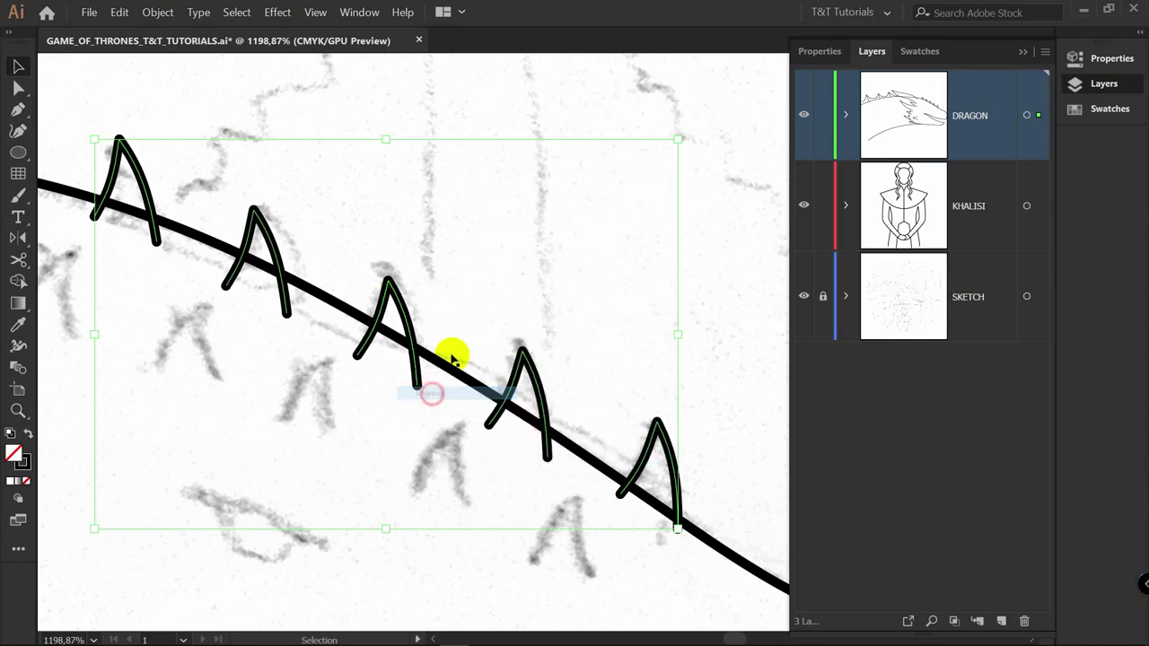
Reposition the middle snout spikes individually to match the sketched row
{"action": "left_click", "coordinate": [506, 257]}
{"action": "left_click", "coordinate": [398, 287]}
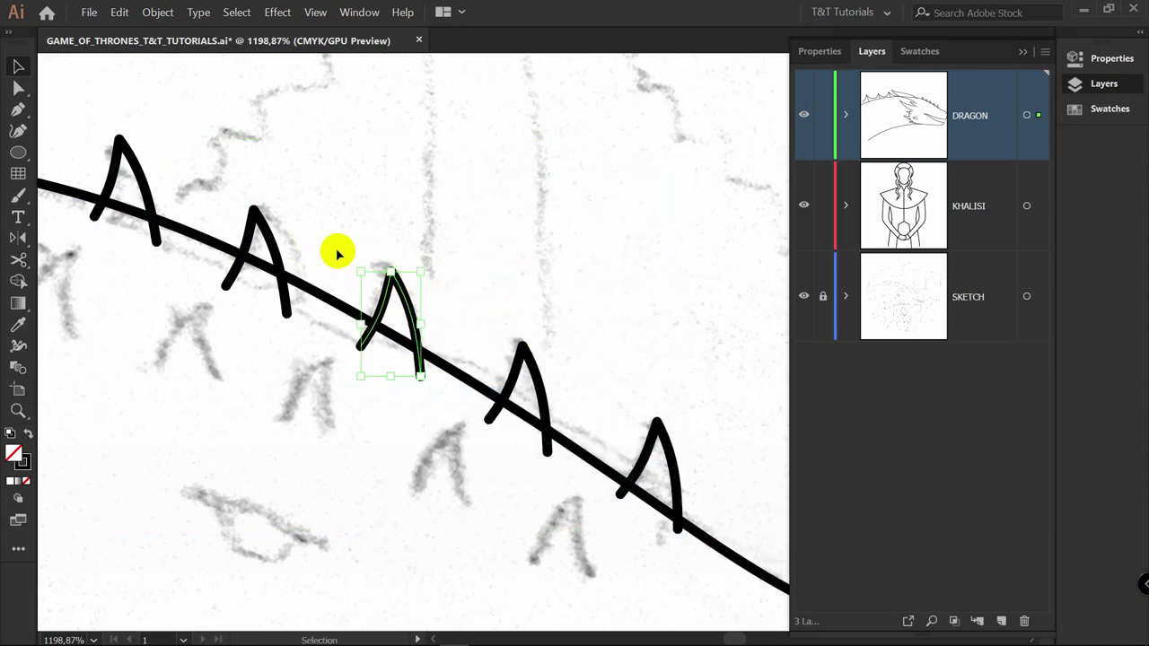
{"action": "left_click", "coordinate": [275, 249]}
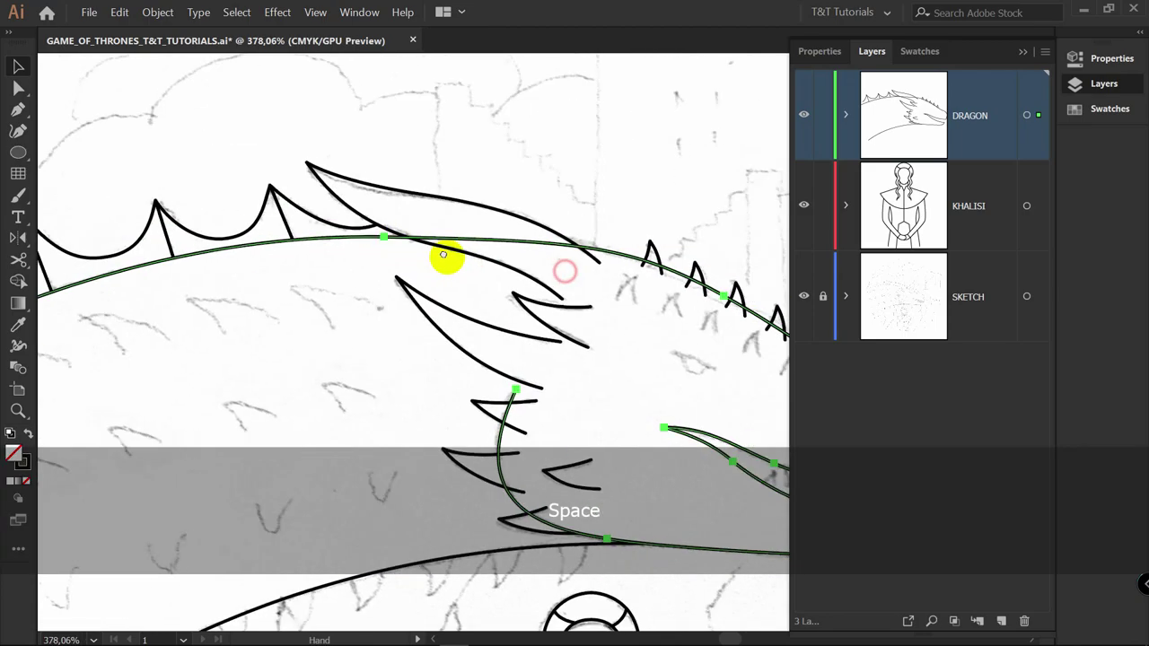
Delete the anchor point at the crest of the dragon's back outline, just below the large horn
{"action": "key", "text": "v"}
{"action": "left_click_drag", "start_coordinate": [443, 255], "coordinate": [454, 199]}
{"action": "key", "text": "space"}
{"action": "key", "text": "v"}
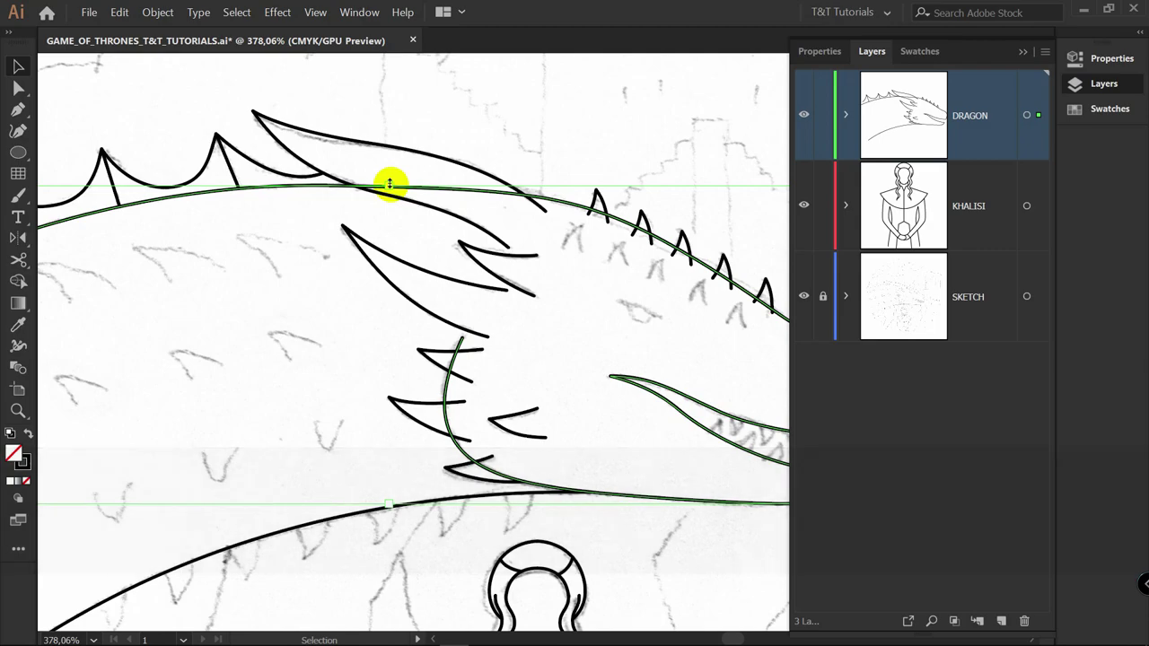
{"action": "key", "text": "p"}
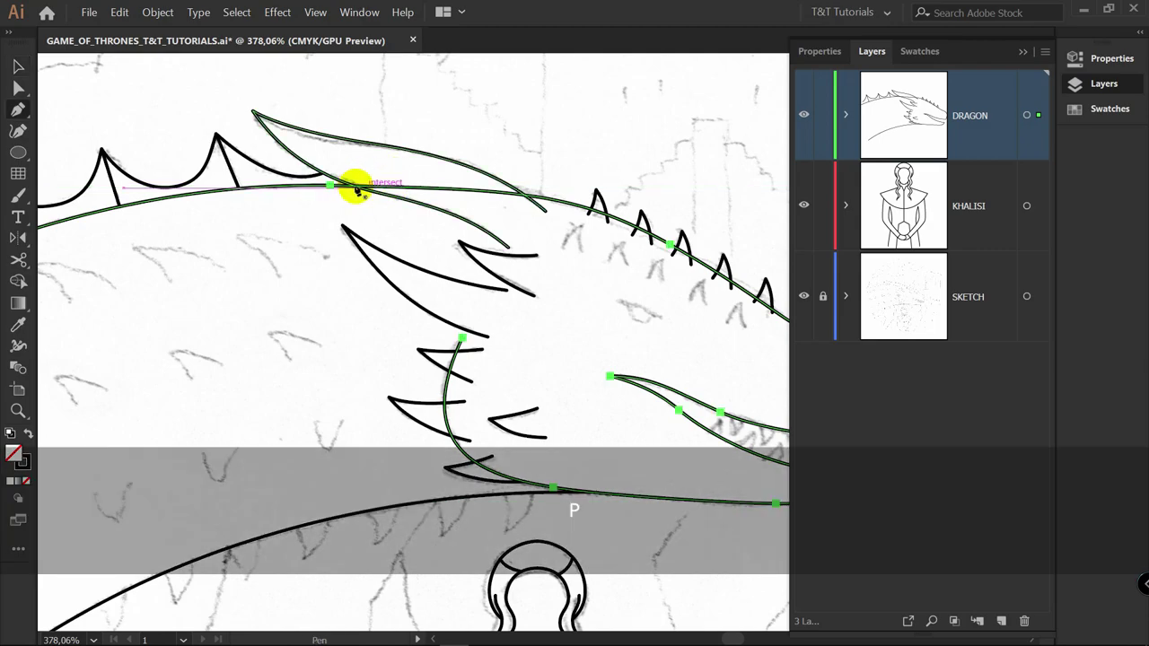
{"action": "left_click", "coordinate": [331, 186]}
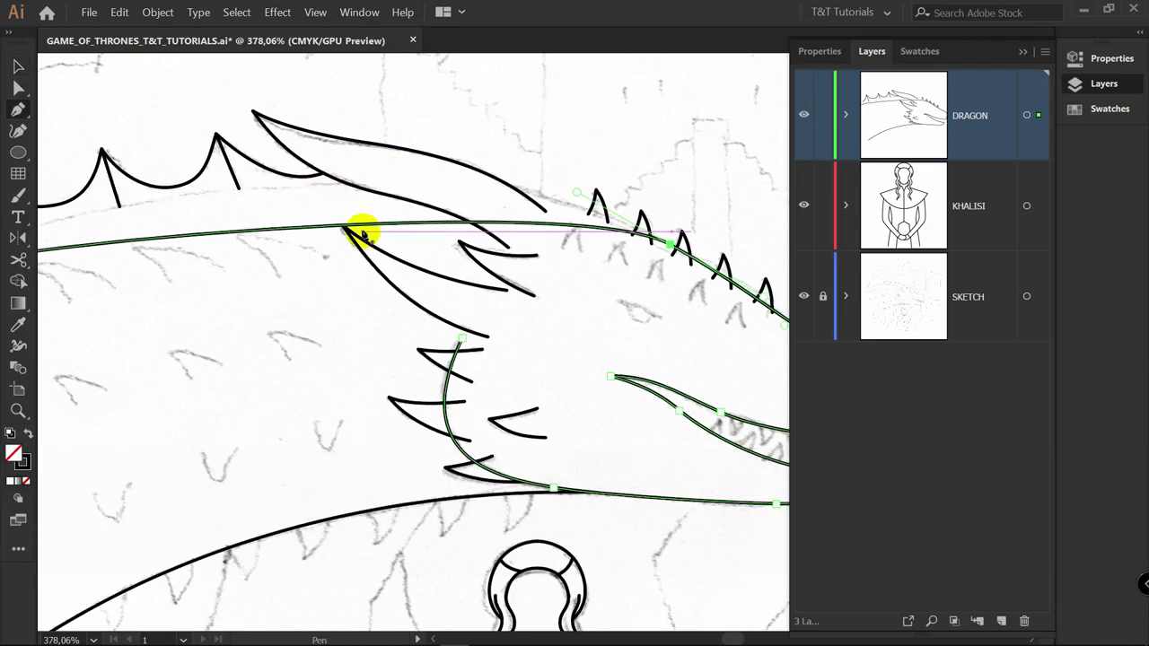
Reshape the dragon's back outline by extending the forehead anchor's handle until the curve follows the sketch
{"action": "key", "text": "z"}
{"action": "left_click_drag", "start_coordinate": [524, 239], "coordinate": [485, 235]}
{"action": "key", "text": "a"}
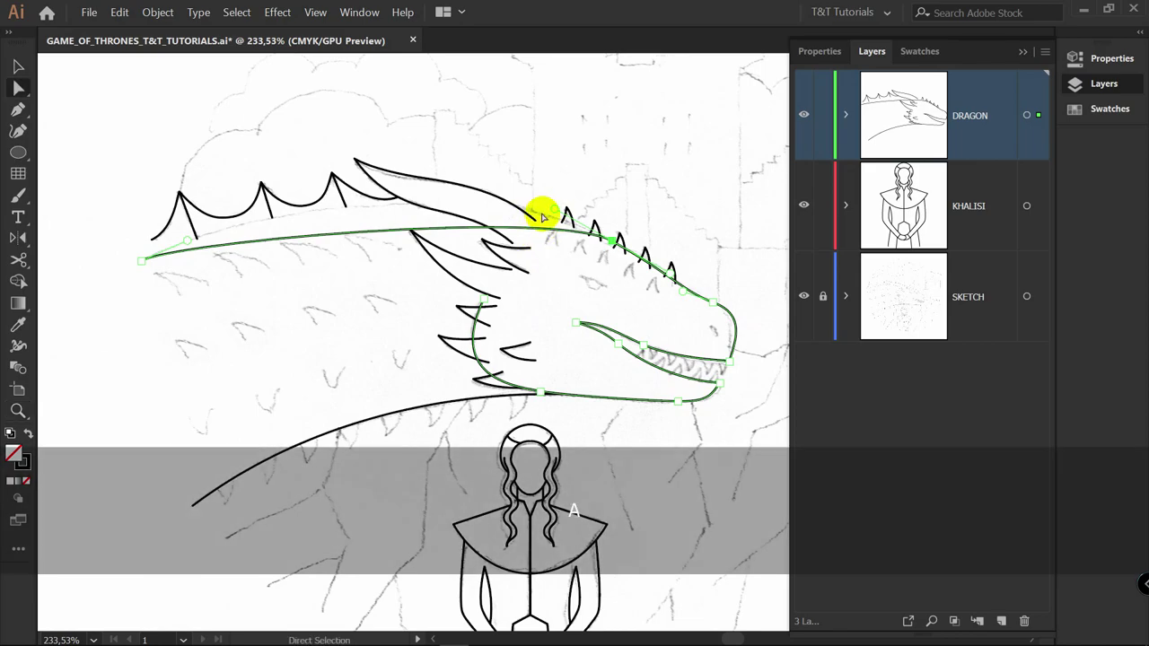
{"action": "left_click_drag", "start_coordinate": [552, 212], "coordinate": [442, 158]}
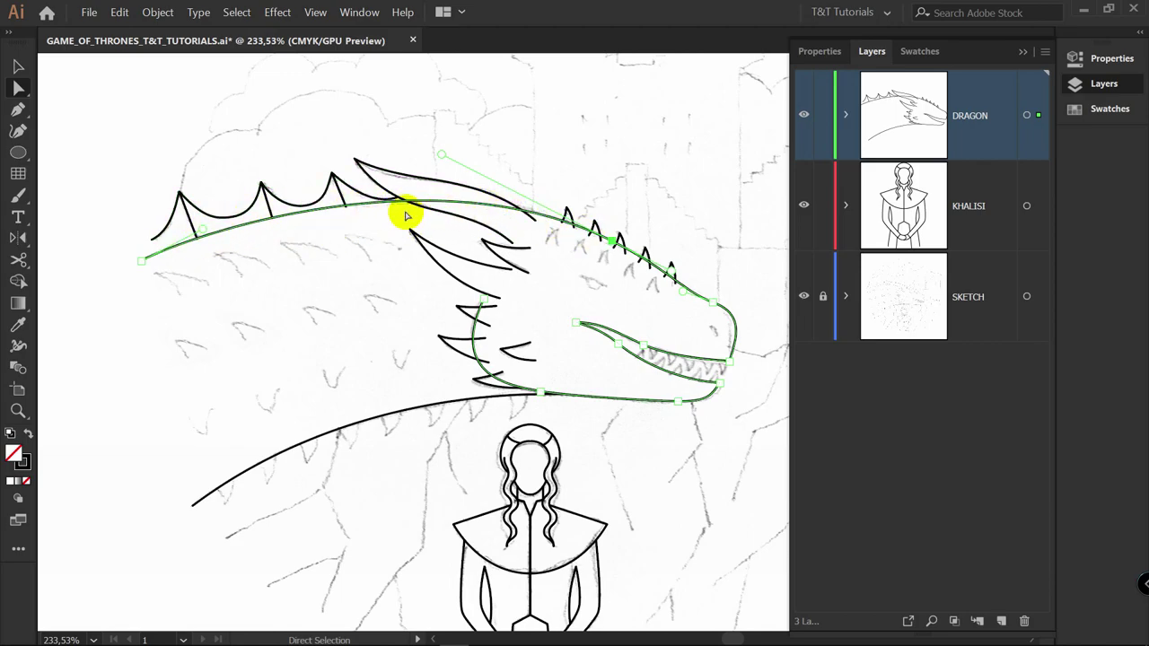
Move the lower ends of the back spines' inner lines onto the reshaped back outline
{"action": "key", "text": "z"}
{"action": "left_click", "coordinate": [398, 213]}
{"action": "key", "text": "a"}
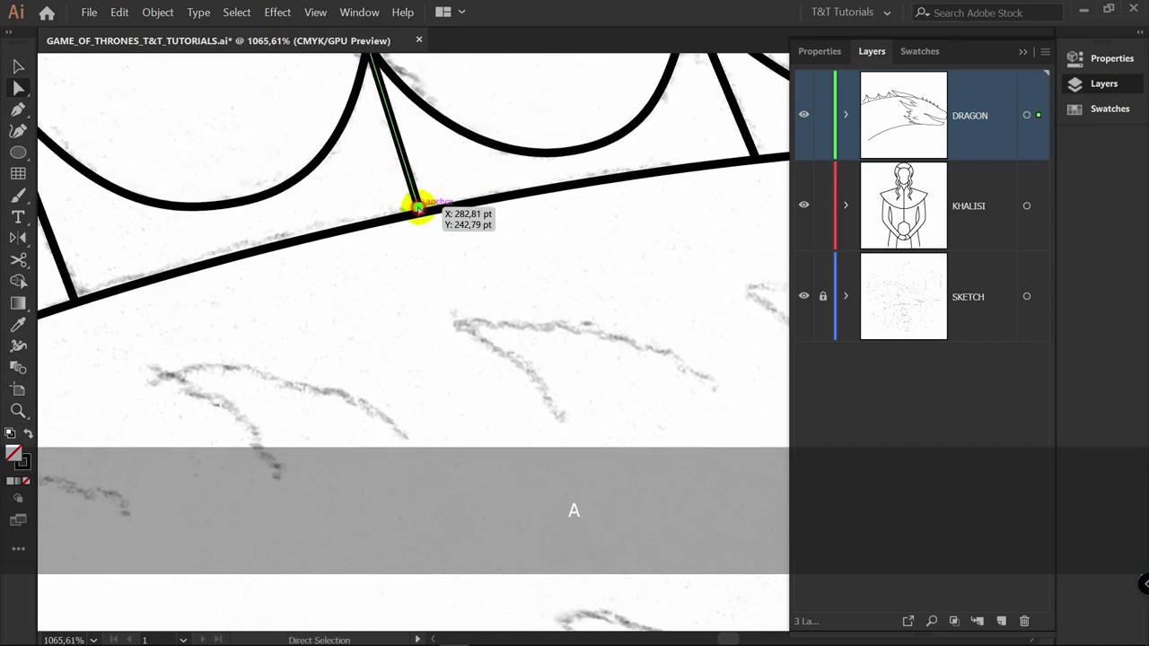
{"action": "left_click_drag", "start_coordinate": [633, 186], "coordinate": [398, 223]}
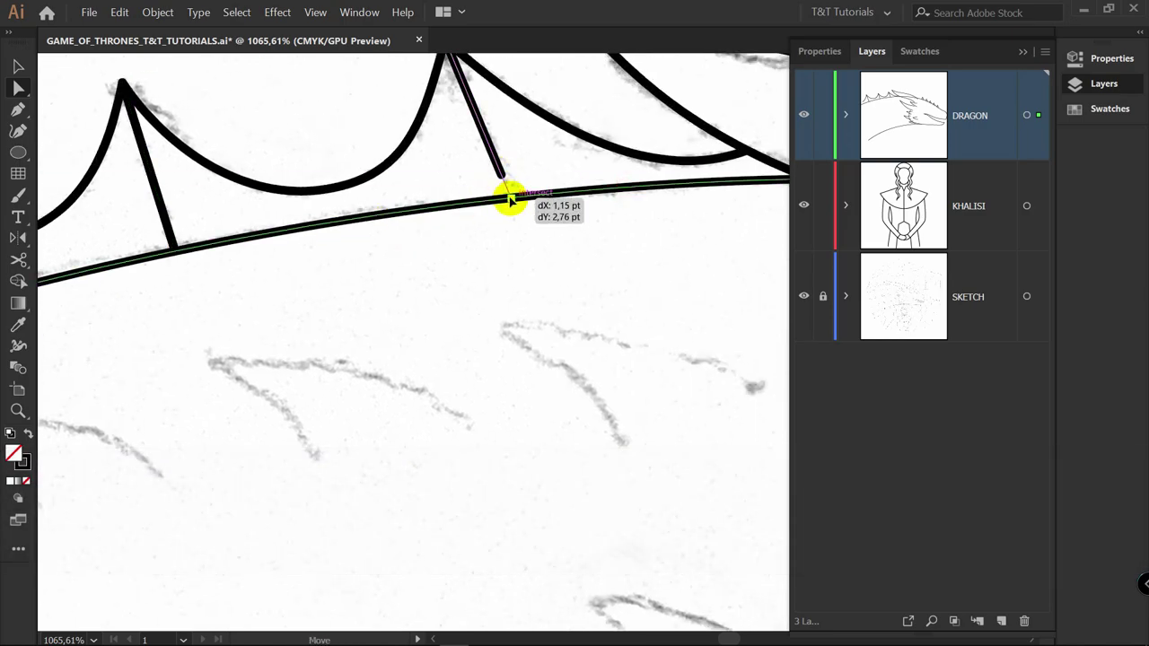
{"action": "left_click_drag", "start_coordinate": [511, 198], "coordinate": [281, 192]}
{"action": "left_click_drag", "start_coordinate": [312, 234], "coordinate": [216, 234]}
Nudge the snout spikes so that they sit on the reshaped head outline
{"action": "key", "text": "z"}
{"action": "left_click_drag", "start_coordinate": [555, 230], "coordinate": [320, 176]}
{"action": "key", "text": "z"}
{"action": "left_click_drag", "start_coordinate": [439, 180], "coordinate": [539, 182]}
{"action": "key", "text": "v"}
{"action": "left_click_drag", "start_coordinate": [543, 275], "coordinate": [543, 265]}
{"action": "left_click_drag", "start_coordinate": [443, 245], "coordinate": [443, 240]}
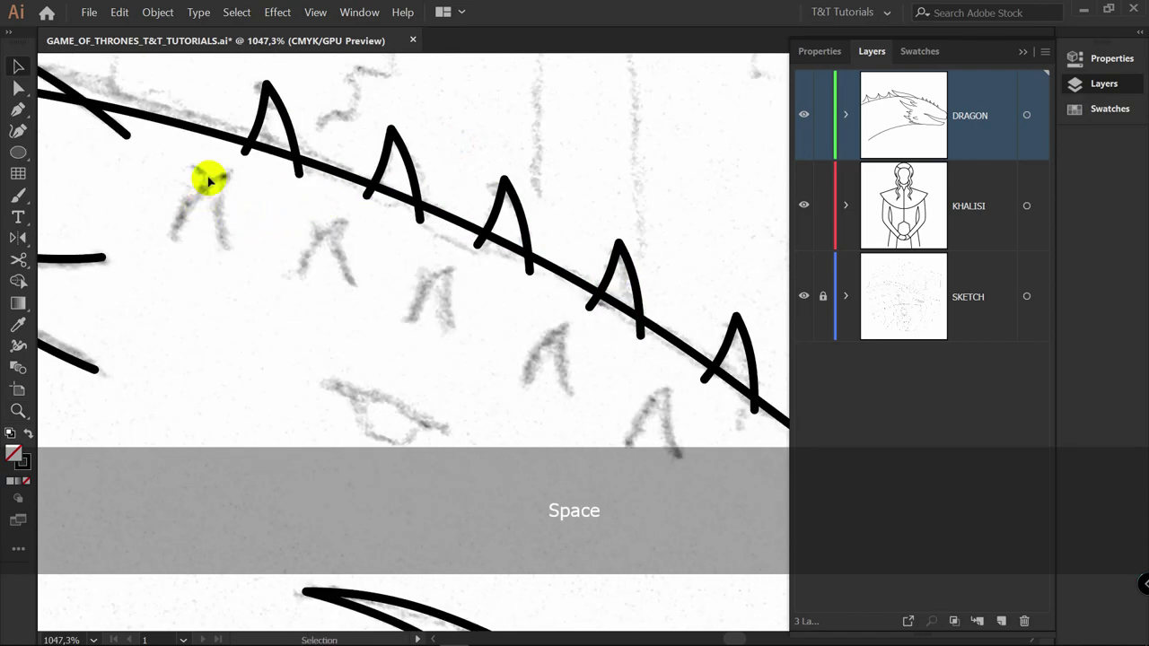
Draw a curved two-sided spike with the Pen tool over the first sketched spike of the second snout row
{"action": "key", "text": "p"}
{"action": "left_click_drag", "start_coordinate": [173, 227], "coordinate": [173, 221]}
{"action": "left_click_drag", "start_coordinate": [225, 177], "coordinate": [248, 154]}
{"action": "left_click", "coordinate": [225, 177], "text": "alt"}
{"action": "left_click_drag", "start_coordinate": [226, 256], "coordinate": [232, 278]}
Copy the new spike to the lower end of the second sketched row and blend the two spikes together
{"action": "mouse_move", "coordinate": [107, 103]}
{"action": "left_mouse_down"}
{"action": "mouse_move", "coordinate": [500, 307]}
{"action": "mouse_move", "coordinate": [553, 321]}
{"action": "left_mouse_up"}
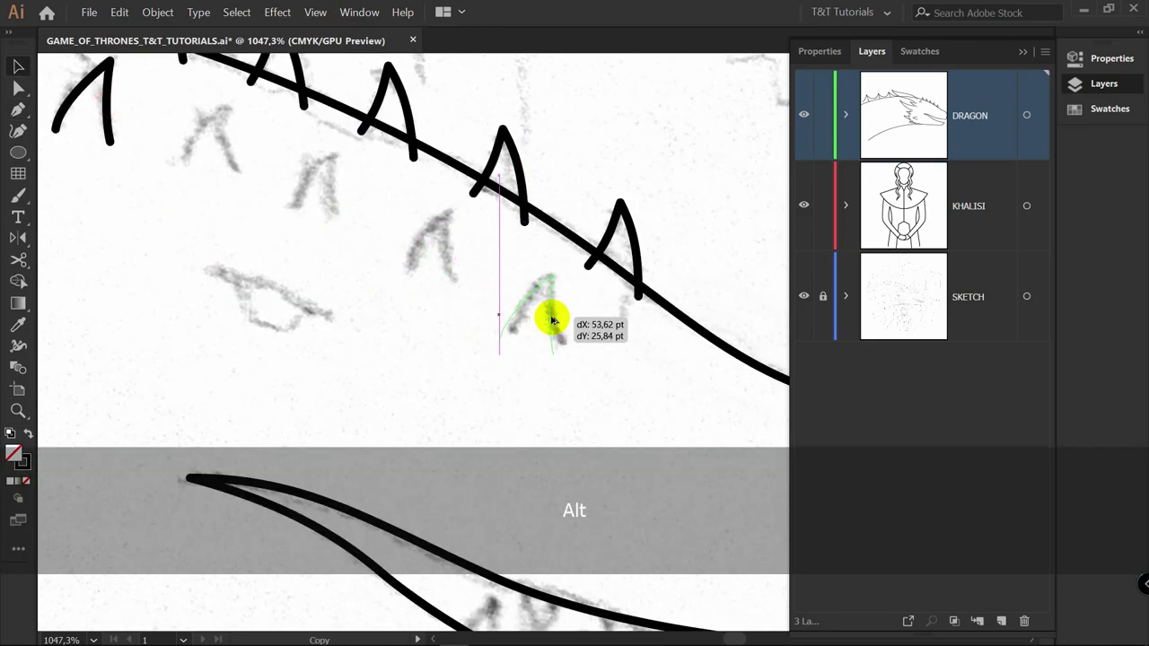
{"action": "left_click", "coordinate": [18, 367]}
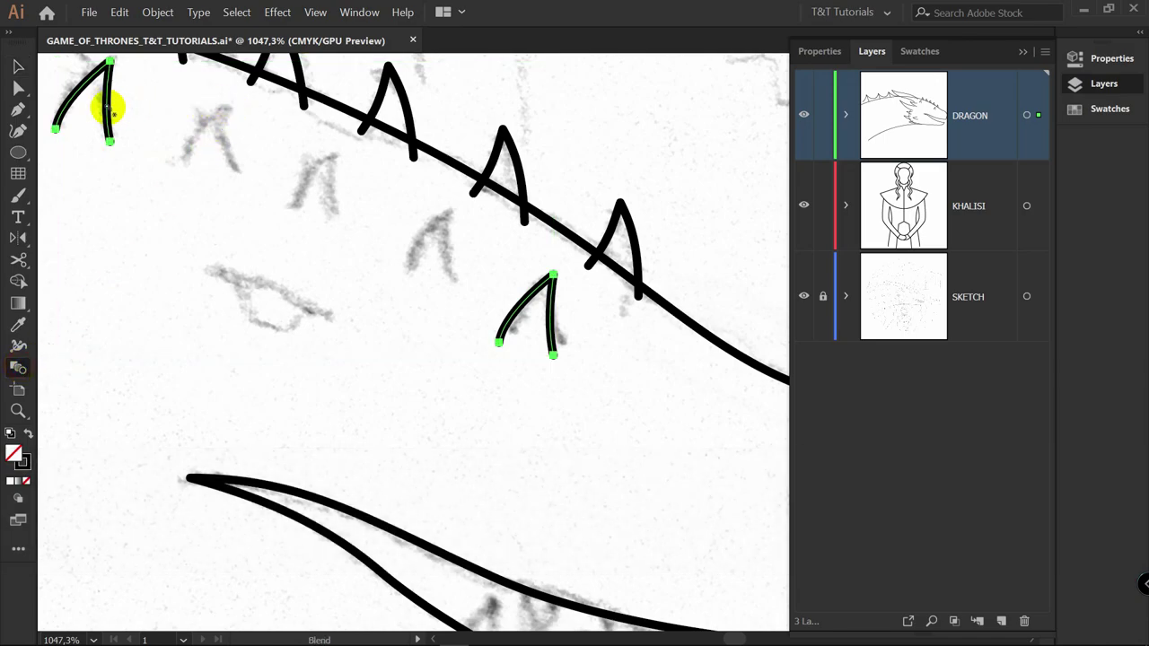
{"action": "left_click", "coordinate": [529, 296]}
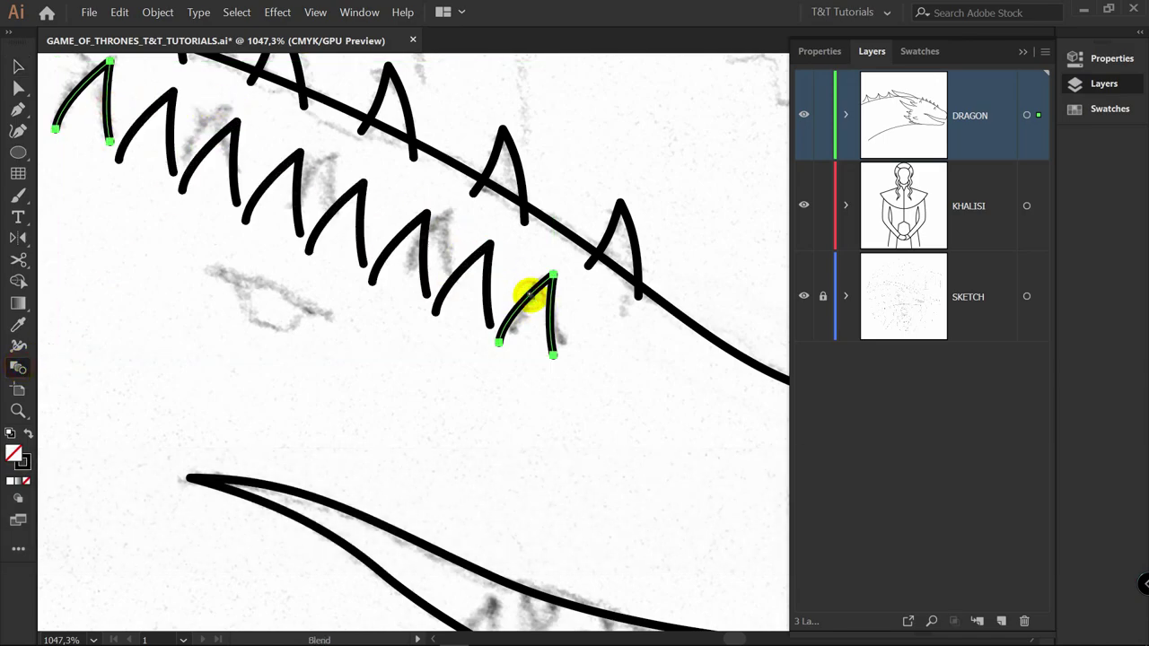
Set the second spike row's blend spacing to Specified Steps with 3 steps
{"action": "key", "text": "Return"}
{"action": "left_click", "coordinate": [800, 351]}
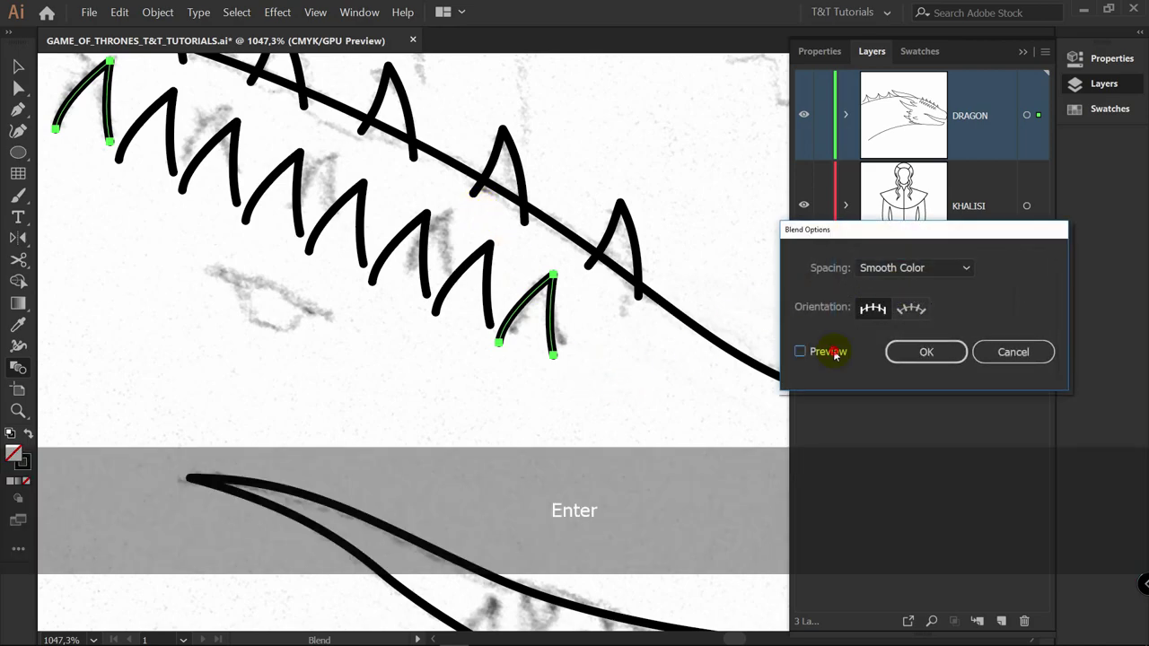
{"action": "left_click", "coordinate": [912, 267]}
{"action": "left_click", "coordinate": [904, 308]}
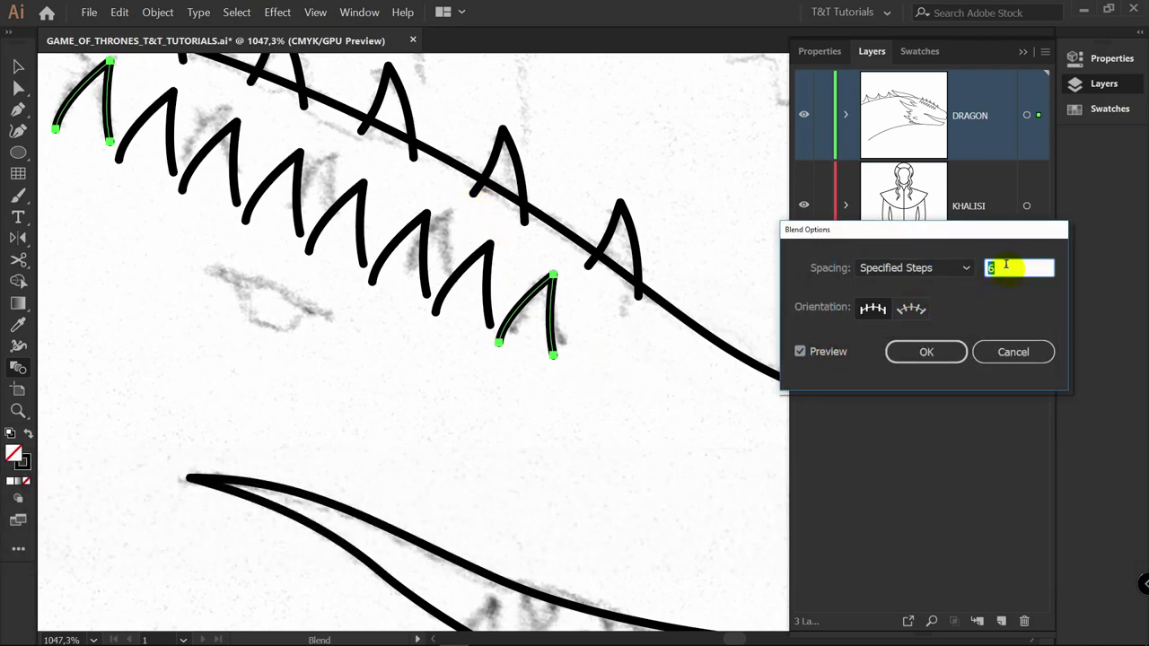
{"action": "type", "text": "3"}
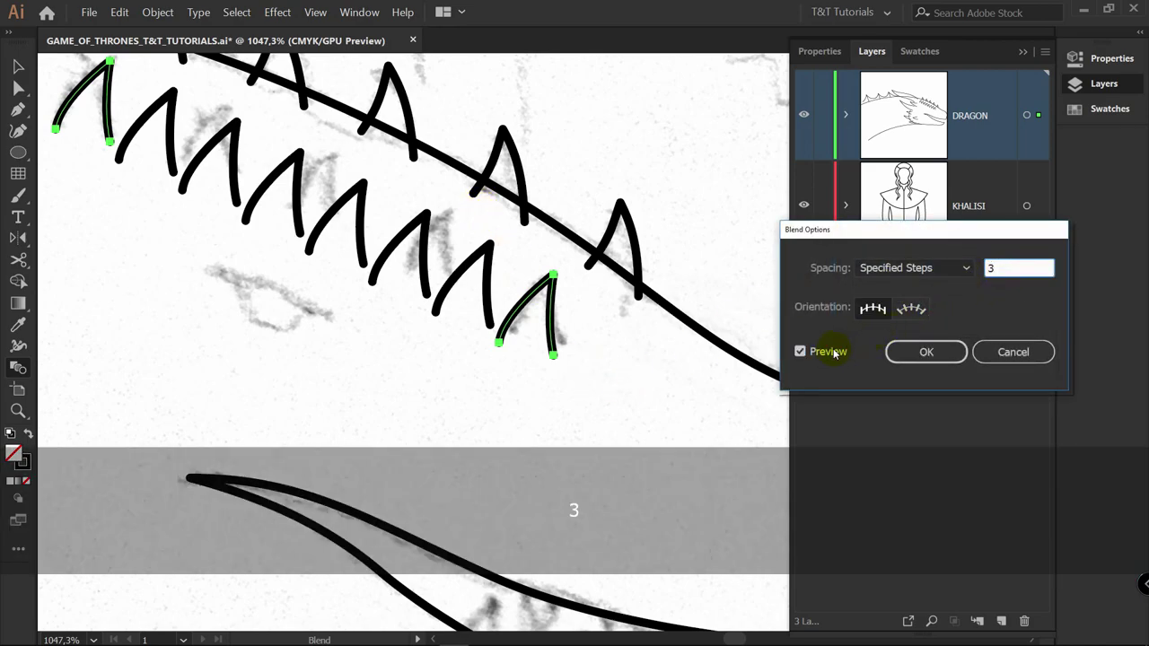
{"action": "left_click", "coordinate": [925, 351]}
Draw a straight slanted line for the dragon's upper eyelid over the sketched eye
{"action": "key", "text": "ctrl+z"}
{"action": "key", "text": "p"}
{"action": "left_click", "coordinate": [368, 287]}
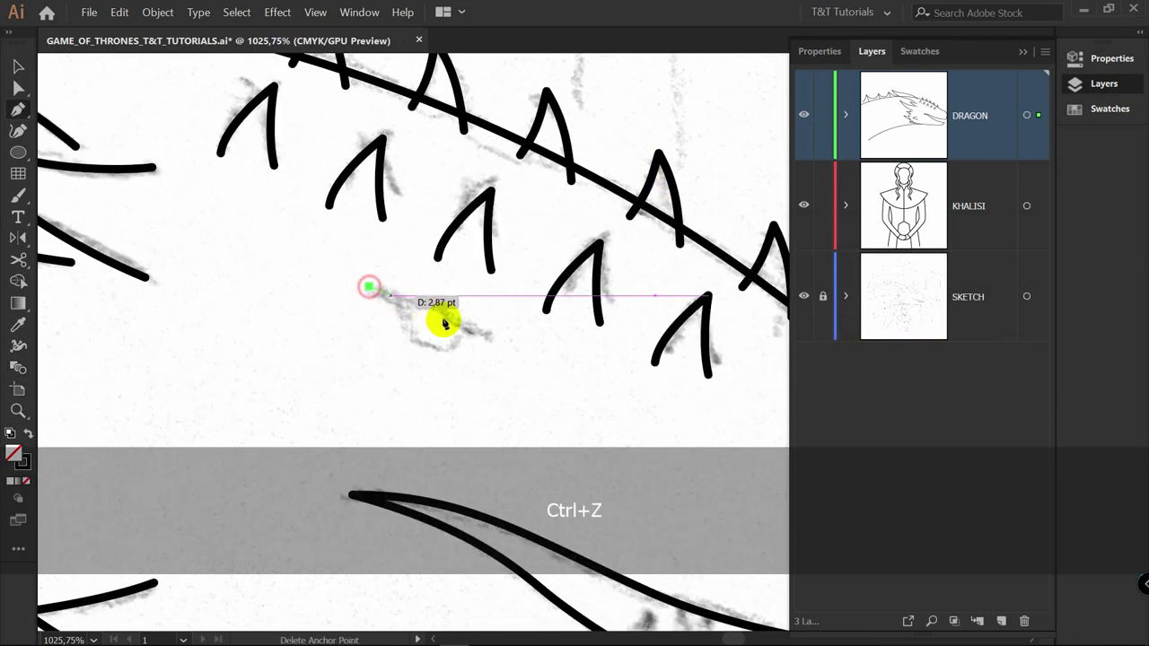
{"action": "left_click", "coordinate": [489, 340]}
{"action": "key", "text": "v"}
{"action": "left_click", "coordinate": [545, 368]}
Draw the curved lower edge of the eye beneath the eyelid line and adjust its handles to fit the sketch
{"action": "key", "text": "p"}
{"action": "left_click_drag", "start_coordinate": [398, 300], "coordinate": [394, 318]}
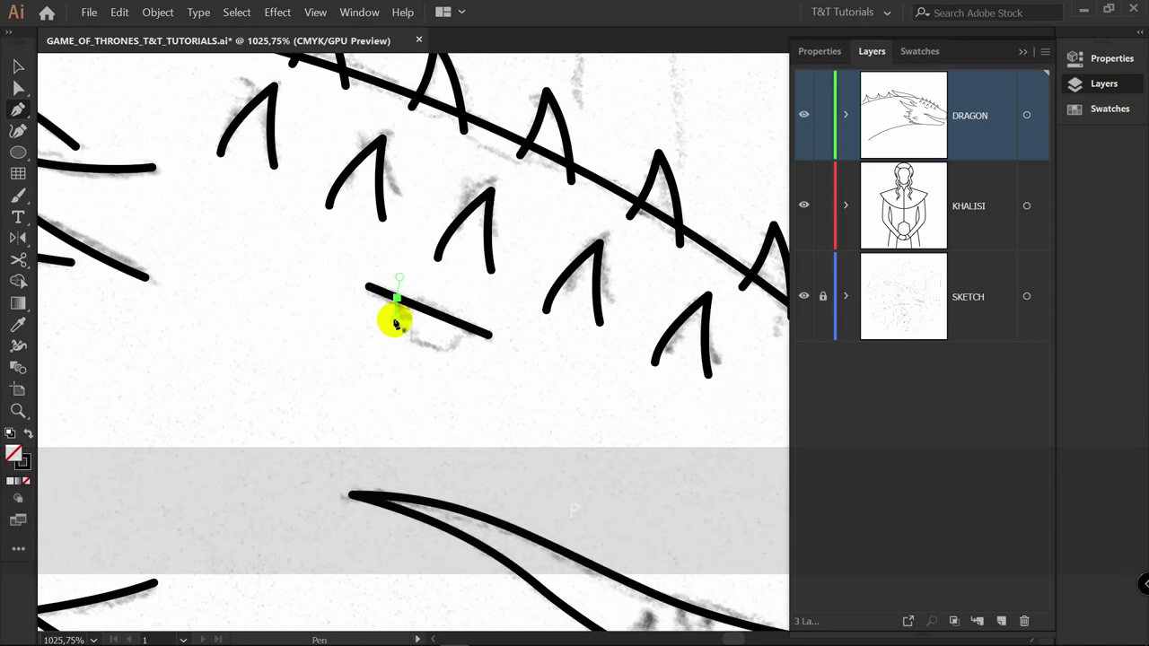
{"action": "left_click_drag", "start_coordinate": [473, 330], "coordinate": [521, 285]}
{"action": "key", "text": "a"}
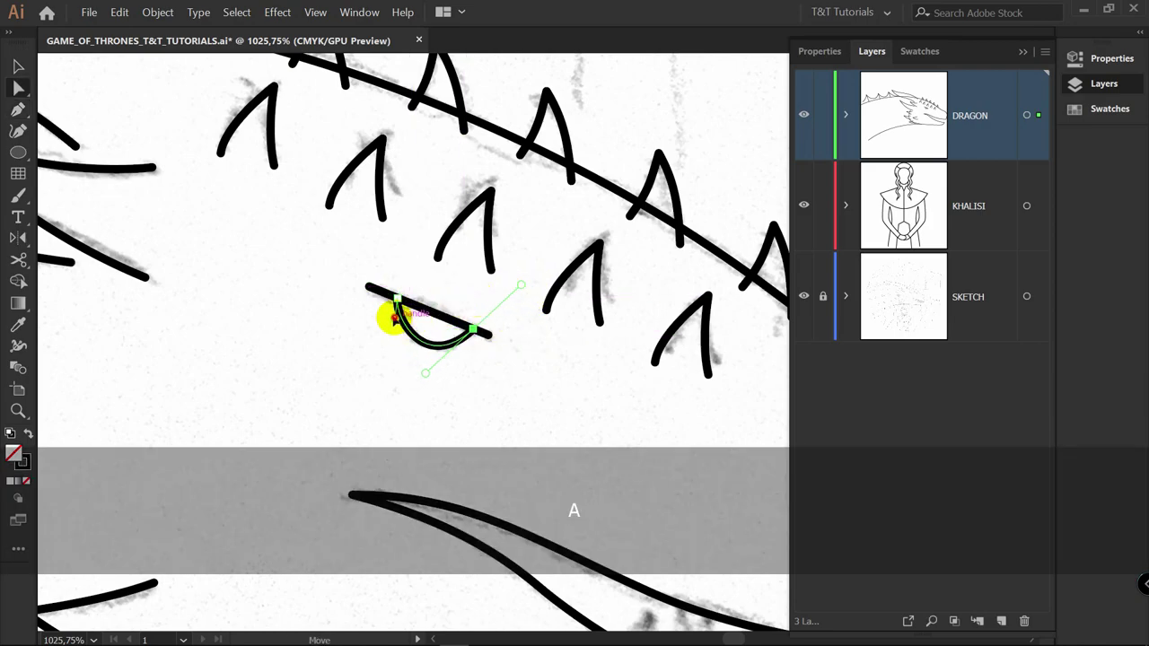
{"action": "left_click_drag", "start_coordinate": [386, 322], "coordinate": [380, 322]}
{"action": "left_click_drag", "start_coordinate": [429, 374], "coordinate": [500, 377]}
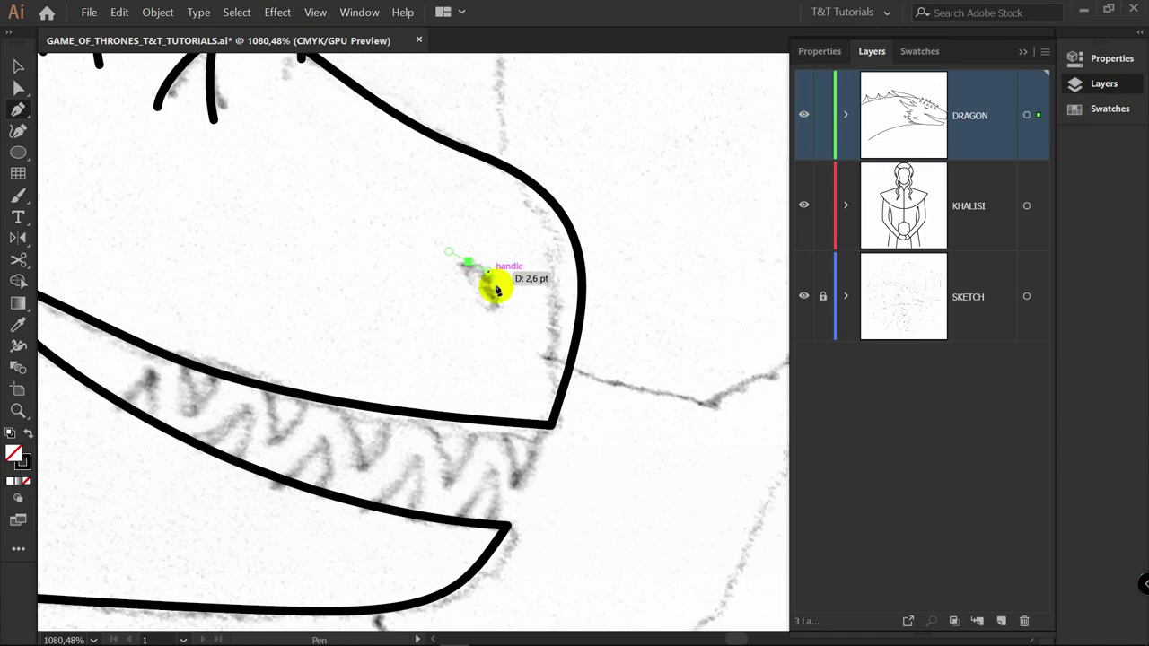
Draw the dragon's nostril as a closed curved shape near the snout tip
{"action": "left_click_drag", "start_coordinate": [491, 309], "coordinate": [474, 321]}
{"action": "left_click_drag", "start_coordinate": [468, 266], "coordinate": [469, 271]}
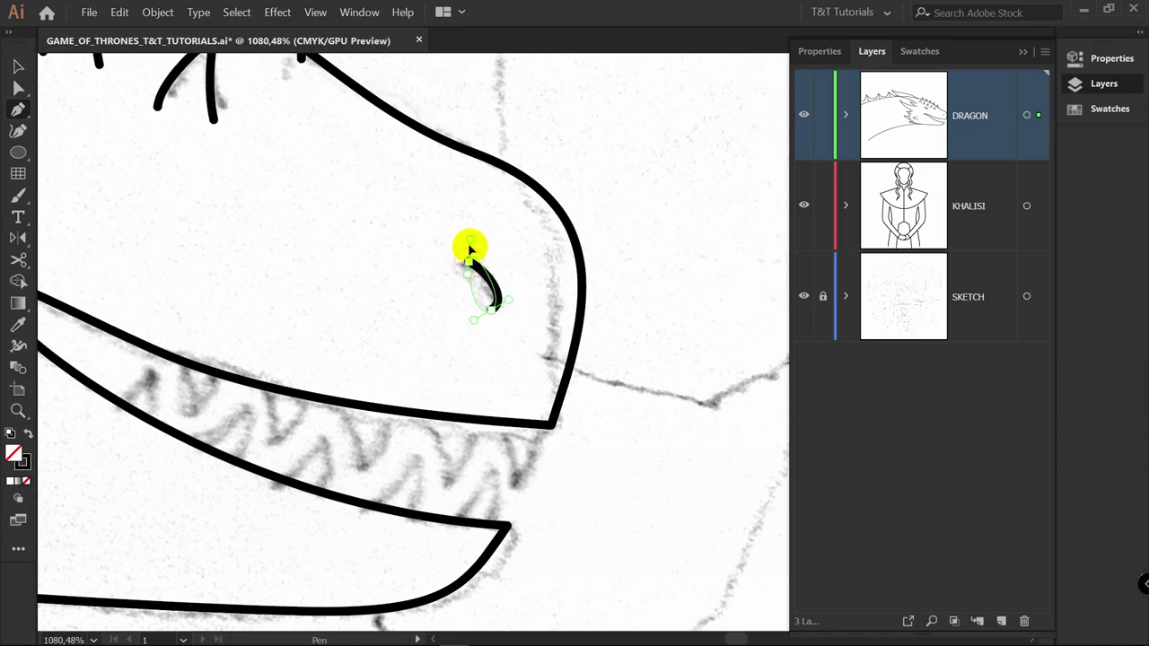
{"action": "key", "text": "ctrl"}
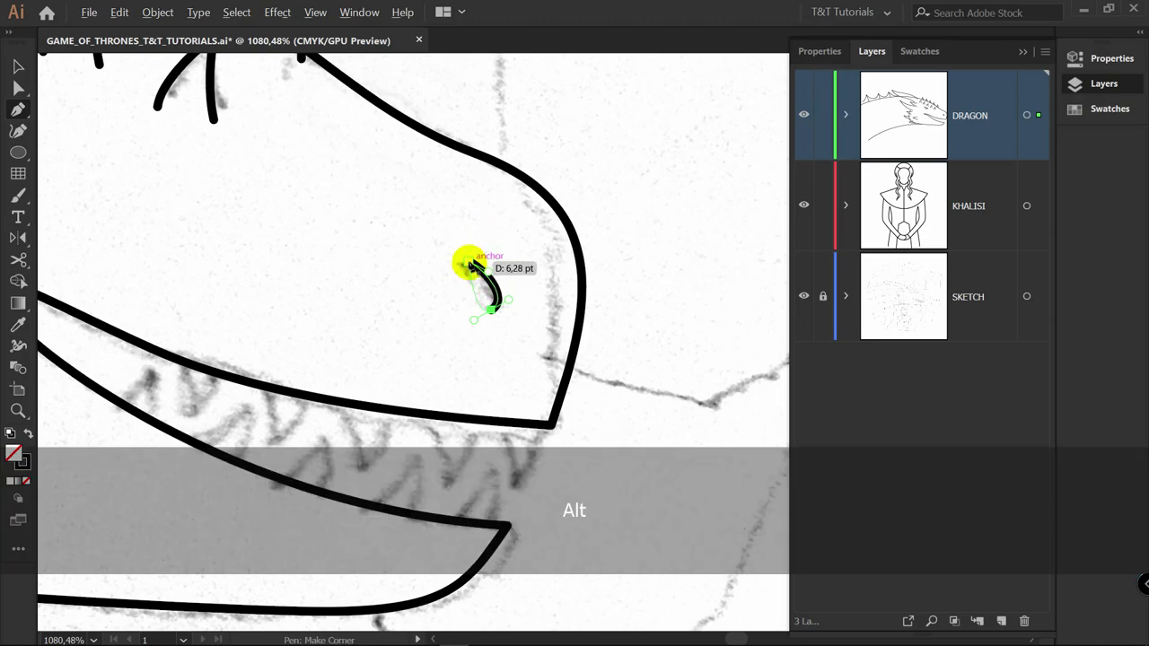
{"action": "key", "text": "ctrl+z"}
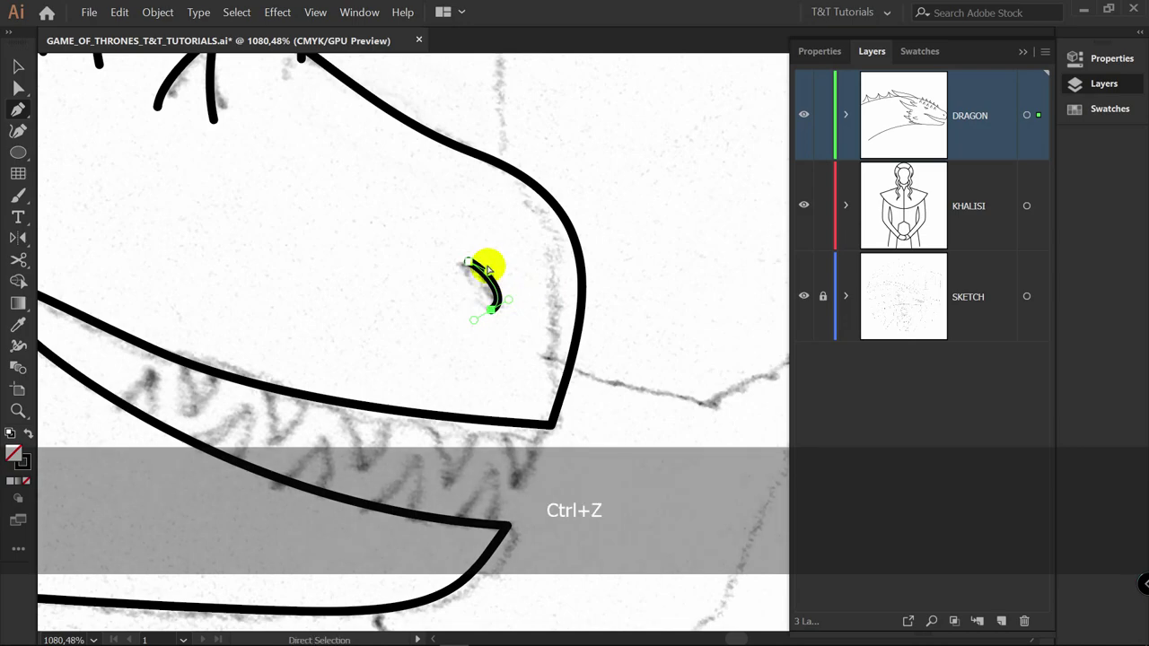
{"action": "left_click_drag", "start_coordinate": [469, 262], "coordinate": [582, 254]}
Reshape the nostril into a teardrop with a pointed upper end by adjusting its anchor handles
{"action": "key", "text": "z"}
{"action": "key", "text": "v"}
{"action": "key", "text": "a"}
{"action": "left_click", "coordinate": [485, 253]}
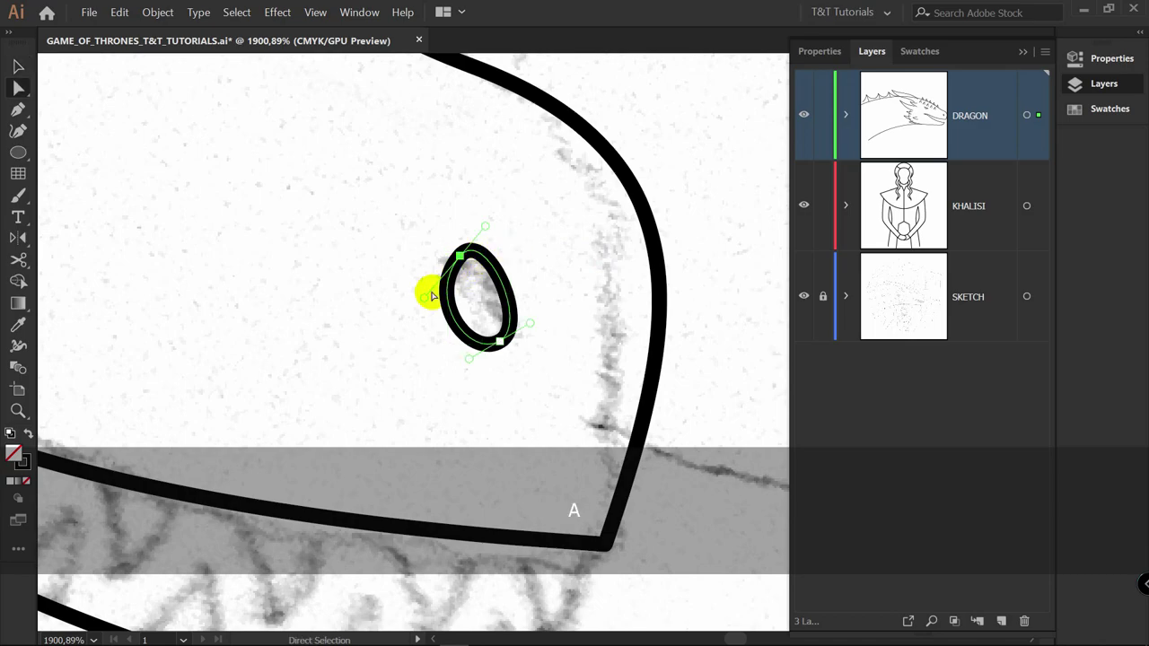
{"action": "key", "text": "alt"}
{"action": "left_click_drag", "start_coordinate": [426, 299], "coordinate": [447, 244]}
{"action": "left_click_drag", "start_coordinate": [489, 252], "coordinate": [502, 259]}
{"action": "left_click_drag", "start_coordinate": [530, 323], "coordinate": [526, 315]}
{"action": "left_click_drag", "start_coordinate": [475, 368], "coordinate": [469, 372]}
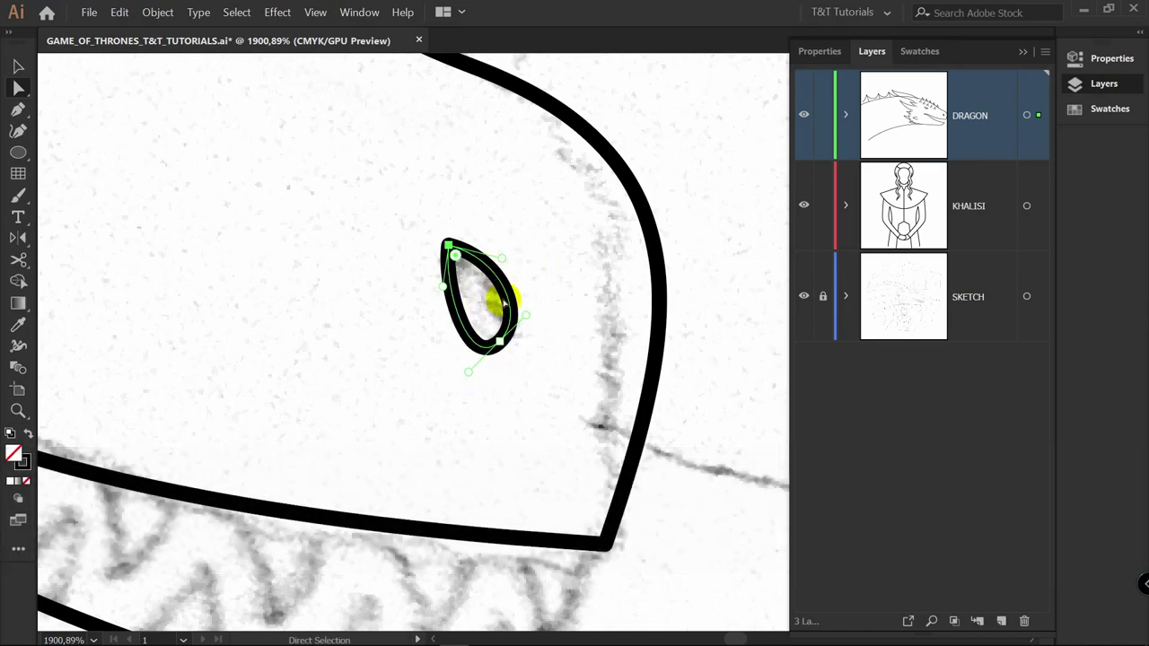
Refine the rear edge of the nostril with the Pen and Direct Selection tools to flatten its curve
{"action": "key", "text": "p"}
{"action": "left_click", "coordinate": [458, 316]}
{"action": "key", "text": "a"}
{"action": "mouse_move", "coordinate": [463, 310]}
{"action": "left_mouse_down"}
{"action": "mouse_move", "coordinate": [475, 307]}
{"action": "mouse_move", "coordinate": [467, 291]}
{"action": "left_mouse_up"}
{"action": "key", "text": "v"}
{"action": "left_click", "coordinate": [595, 240]}
Pull in the handles of the rounded snout tip so the outline follows the sketch more closely
{"action": "scroll", "coordinate": [596, 241], "scroll_direction": "down", "scroll_amount": 3}
{"action": "key", "text": "a"}
{"action": "left_click", "coordinate": [618, 205]}
{"action": "left_click_drag", "start_coordinate": [630, 208], "coordinate": [578, 284]}
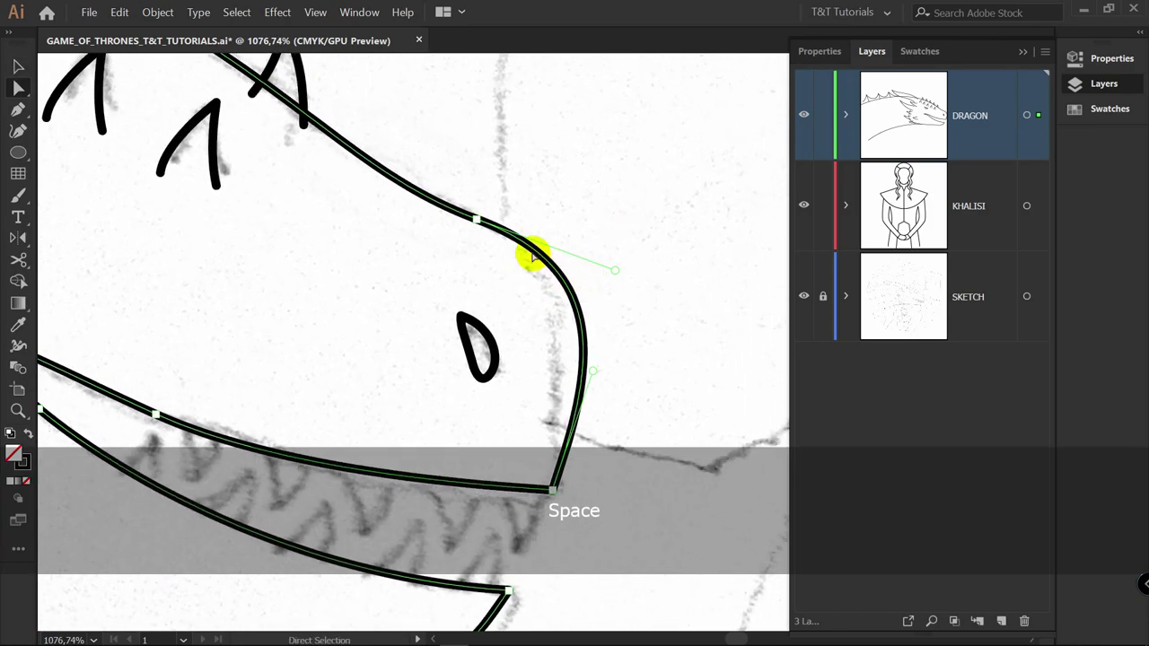
{"action": "mouse_move", "coordinate": [592, 371]}
{"action": "left_mouse_down"}
{"action": "mouse_move", "coordinate": [582, 379]}
{"action": "mouse_move", "coordinate": [571, 343]}
{"action": "mouse_move", "coordinate": [592, 355]}
{"action": "left_mouse_up"}
{"action": "left_click_drag", "start_coordinate": [615, 272], "coordinate": [534, 244]}
Draw a pointed, curved tooth hanging from the front end of the upper jaw line
{"action": "key", "text": "z"}
{"action": "left_click_drag", "start_coordinate": [501, 203], "coordinate": [464, 195]}
{"action": "left_click_drag", "start_coordinate": [539, 477], "coordinate": [614, 383]}
{"action": "key", "text": "p"}
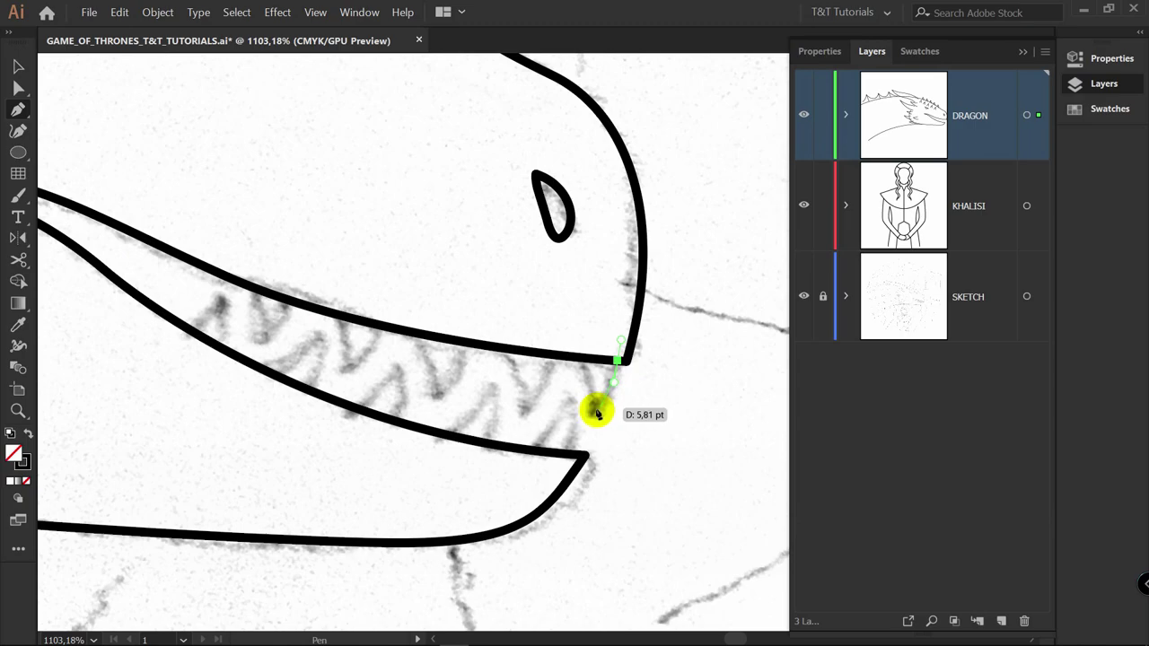
{"action": "key", "text": "alt"}
{"action": "left_click_drag", "start_coordinate": [582, 429], "coordinate": [589, 394]}
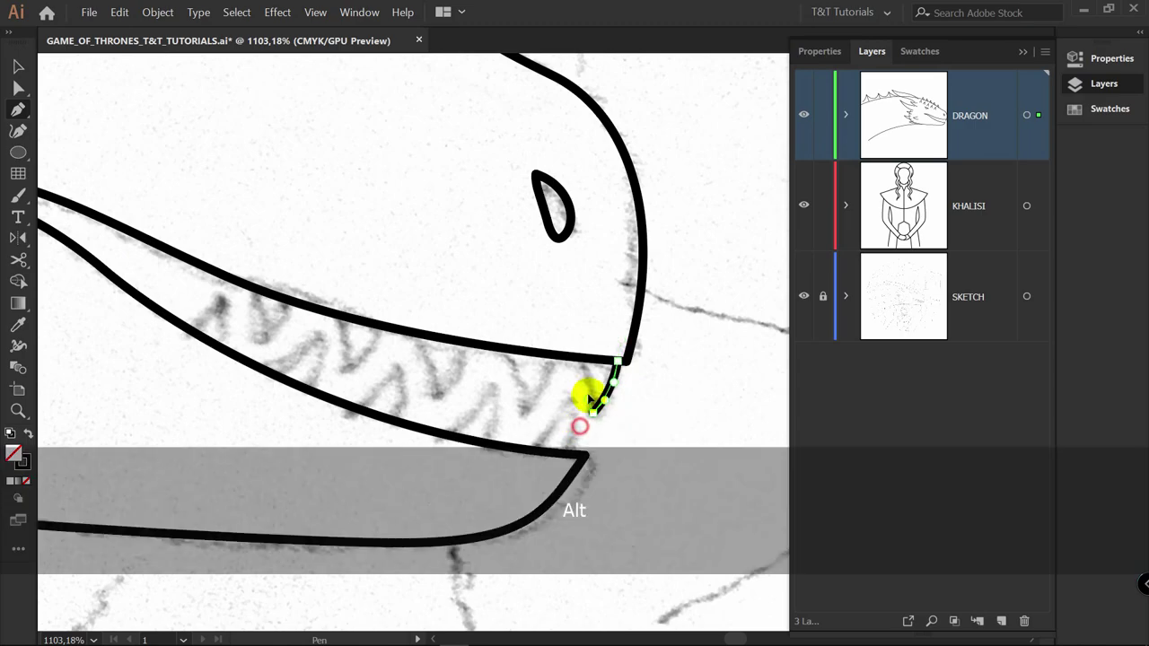
{"action": "left_click", "coordinate": [583, 357]}
{"action": "key", "text": "v"}
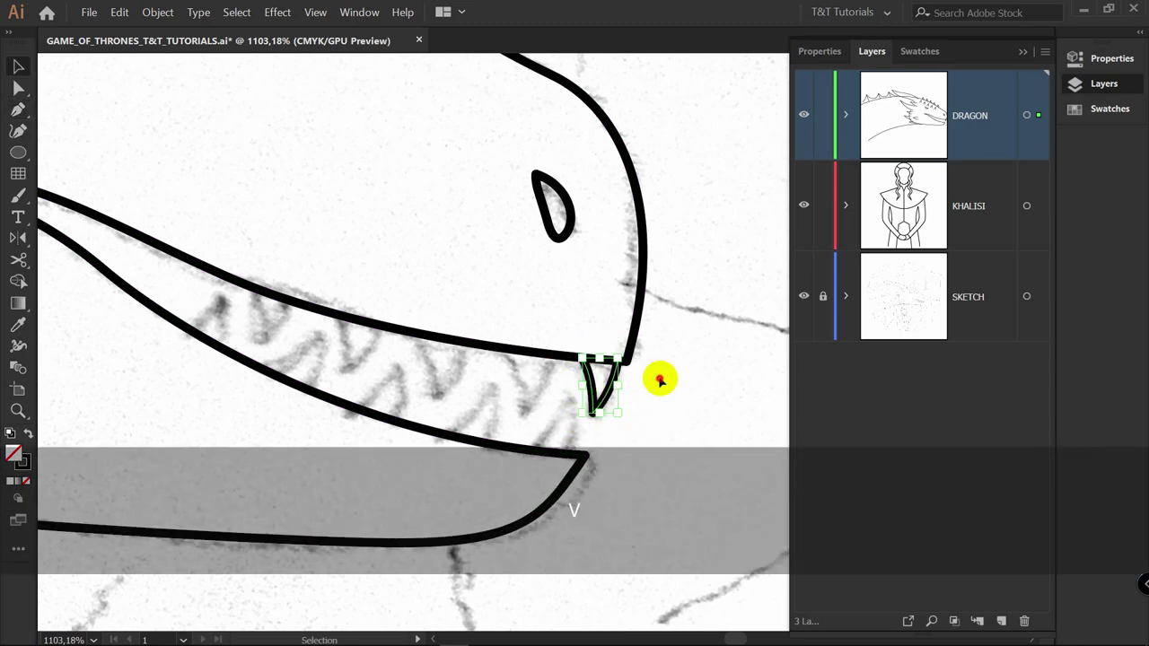
Copy the tooth to the back end of the sketched upper tooth row and blend the two teeth together
{"action": "key", "text": "alt"}
{"action": "left_click_drag", "start_coordinate": [614, 386], "coordinate": [305, 290]}
{"action": "left_click", "coordinate": [611, 386], "text": "shift"}
{"action": "left_click", "coordinate": [18, 367]}
{"action": "left_click", "coordinate": [588, 381]}
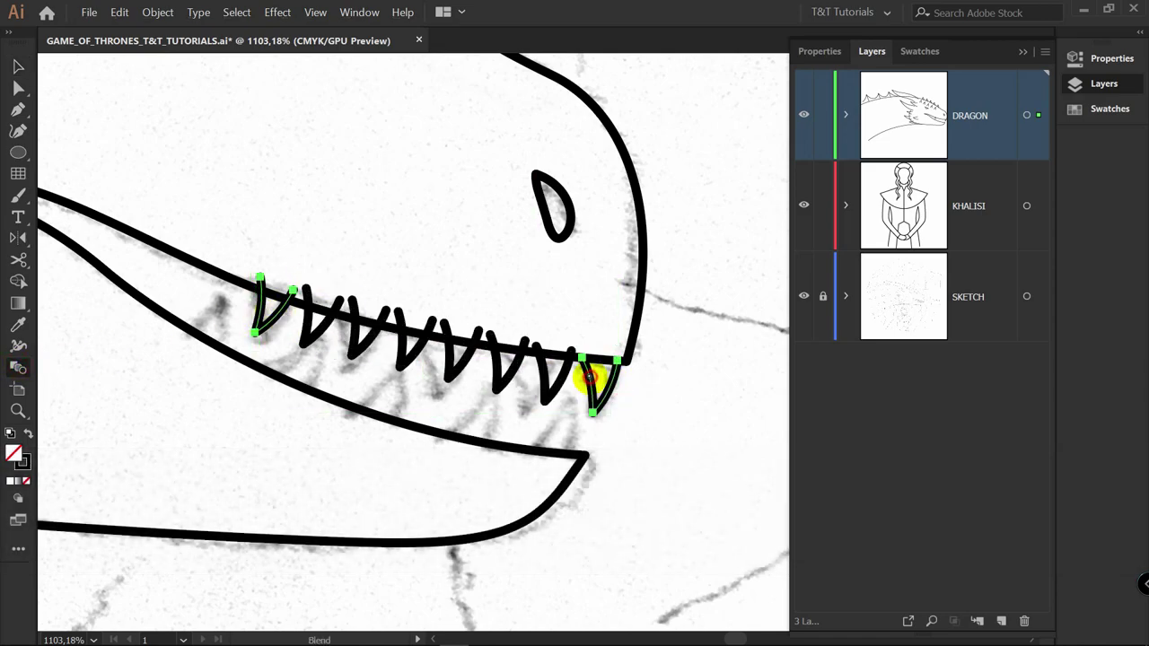
Set the upper tooth row's blend spacing to Specified Steps with 3 steps
{"action": "key", "text": "Return"}
{"action": "left_click", "coordinate": [913, 267]}
{"action": "left_click", "coordinate": [910, 308]}
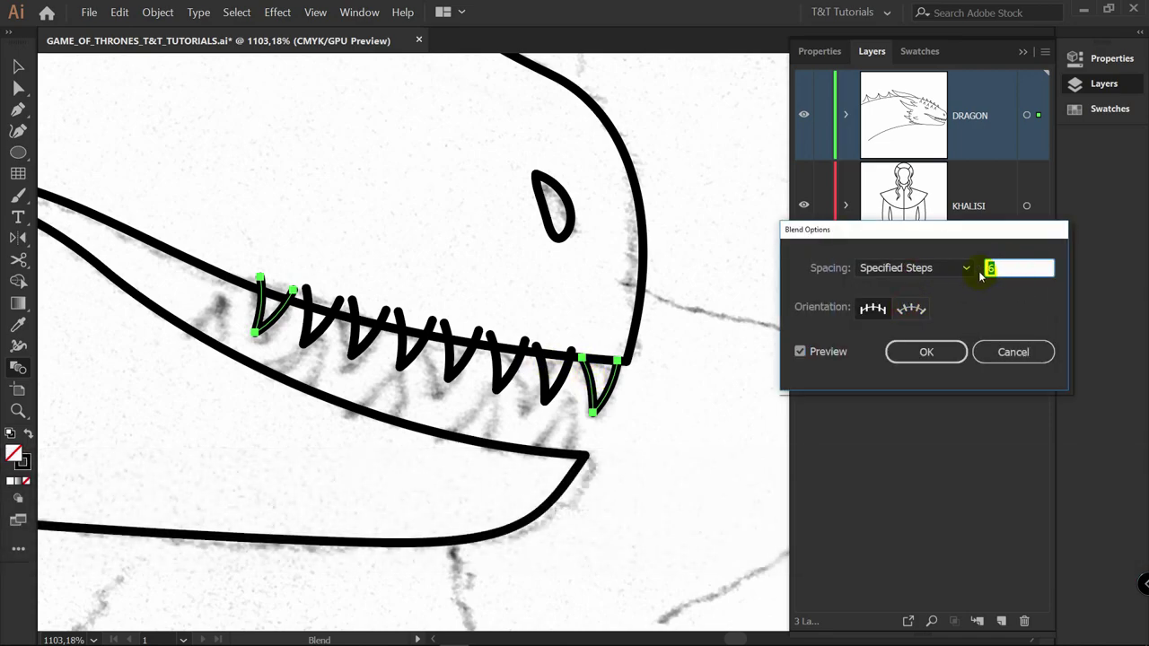
{"action": "type", "text": "3"}
{"action": "left_click", "coordinate": [808, 351]}
{"action": "left_click", "coordinate": [926, 352]}
Expand and ungroup the blended upper teeth, and nudge the middle teeth down along the upper jaw line
{"action": "left_click", "coordinate": [158, 12]}
{"action": "left_click", "coordinate": [185, 140]}
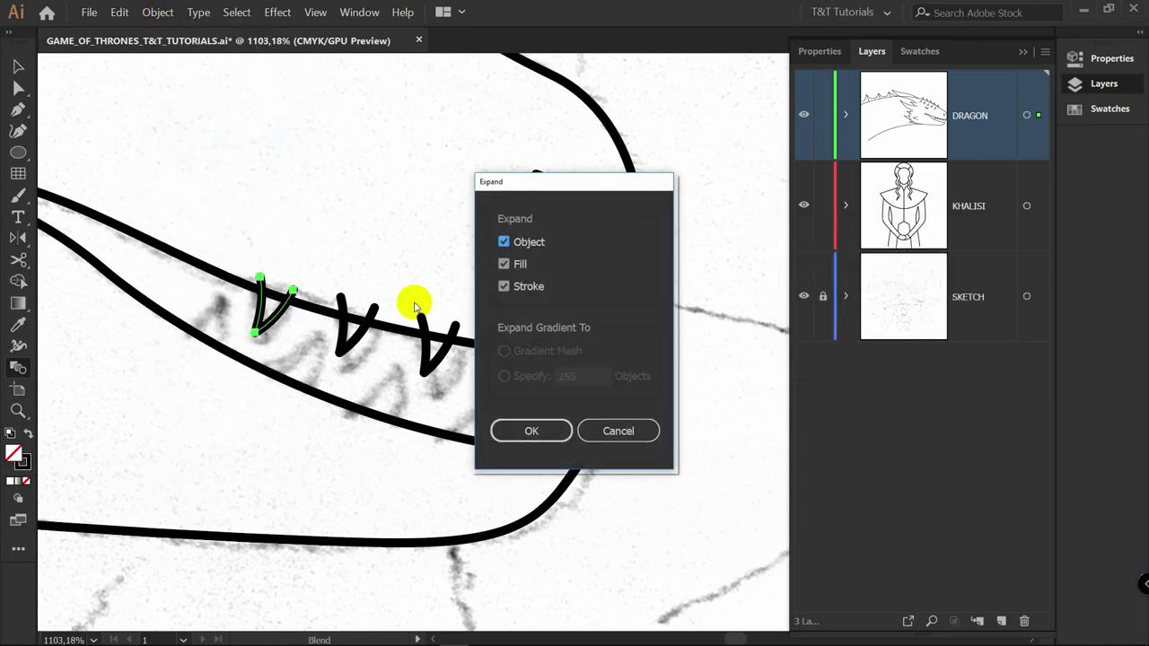
{"action": "left_click", "coordinate": [539, 432]}
{"action": "right_click", "coordinate": [510, 359]}
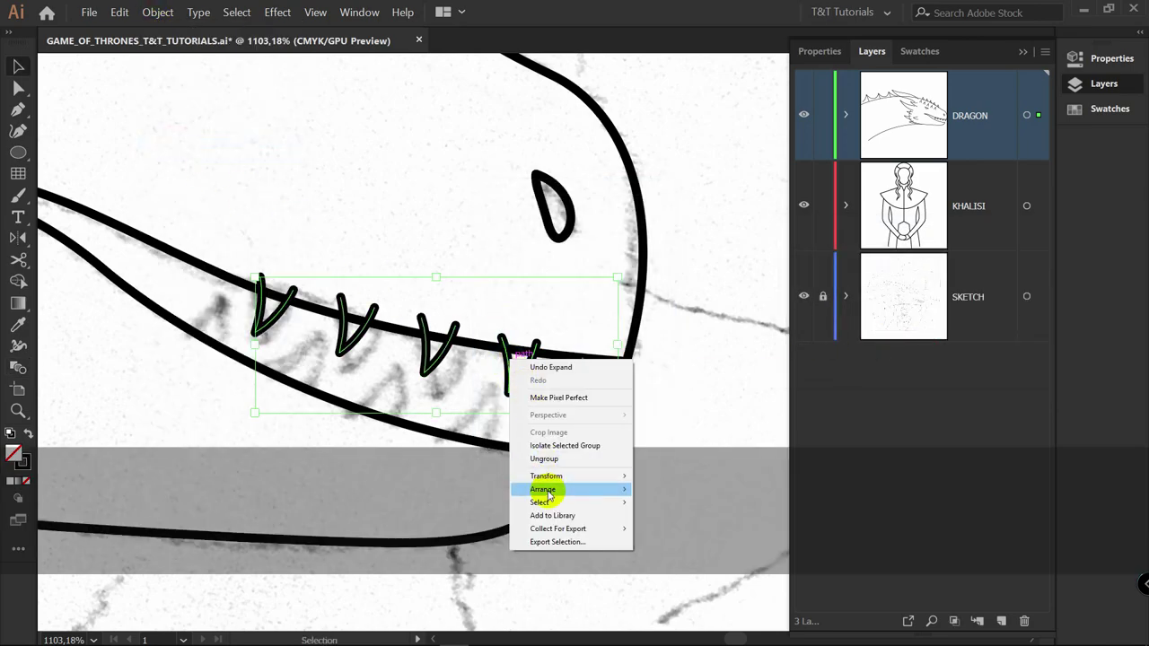
{"action": "left_click", "coordinate": [547, 459]}
{"action": "left_click_drag", "start_coordinate": [395, 336], "coordinate": [391, 346]}
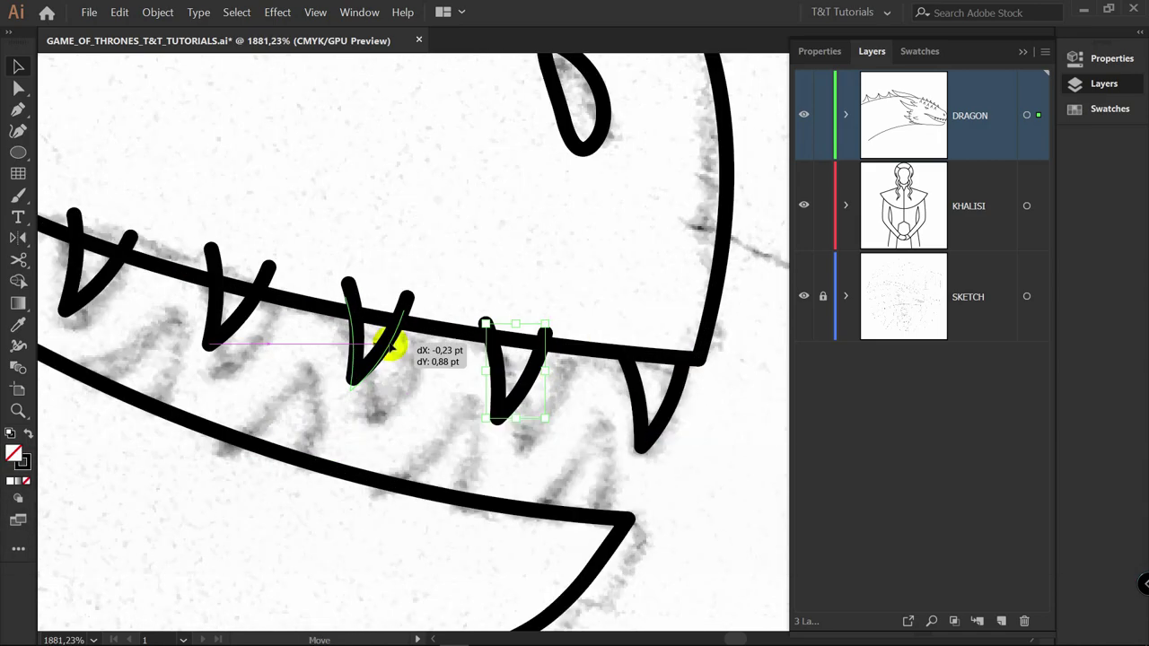
{"action": "left_click_drag", "start_coordinate": [255, 297], "coordinate": [255, 307]}
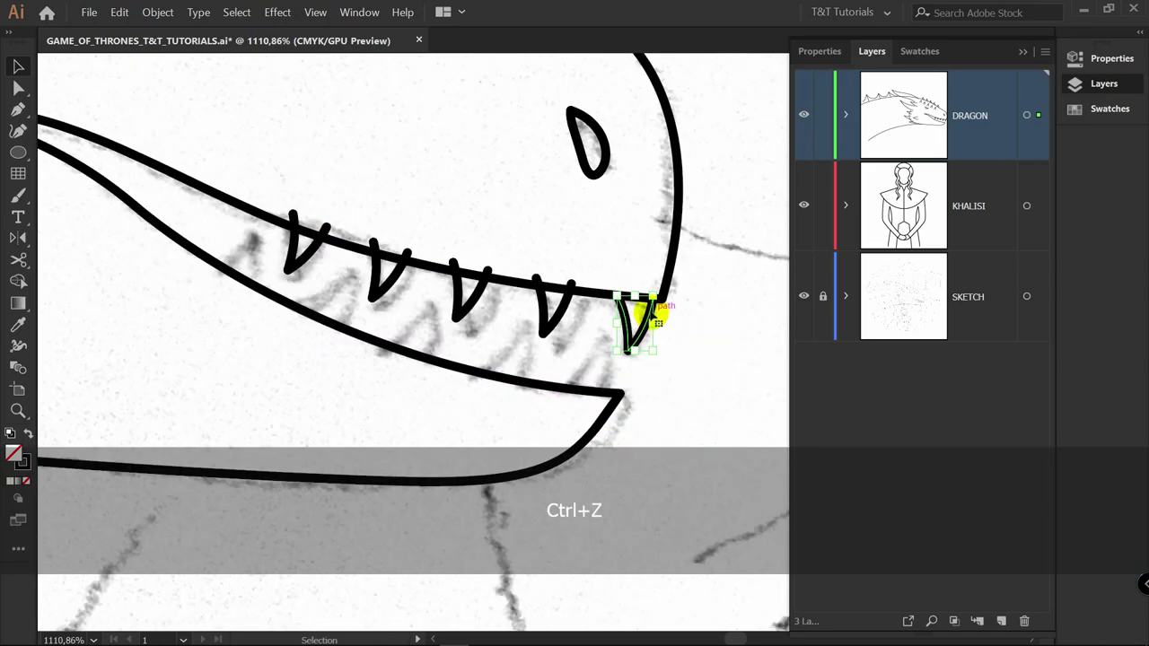
Copy the front upper tooth to the lower jaw, flip it upside down, and rotate it onto the front end of the jaw line
{"action": "left_click_drag", "start_coordinate": [650, 316], "coordinate": [601, 352]}
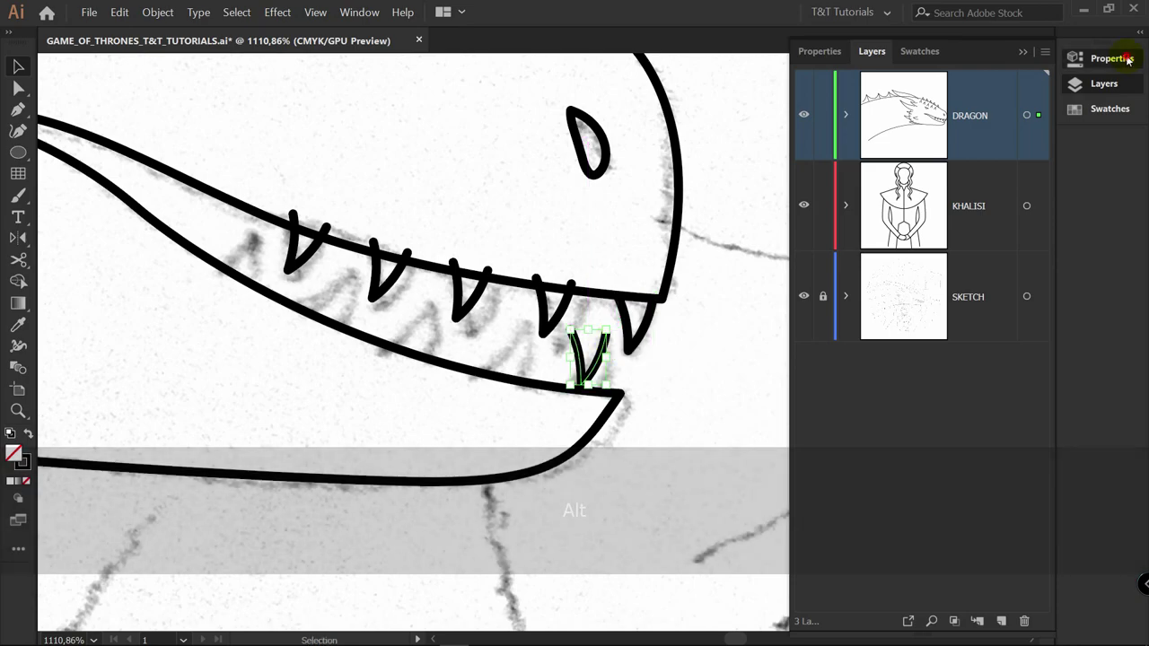
{"action": "left_click", "coordinate": [1104, 58]}
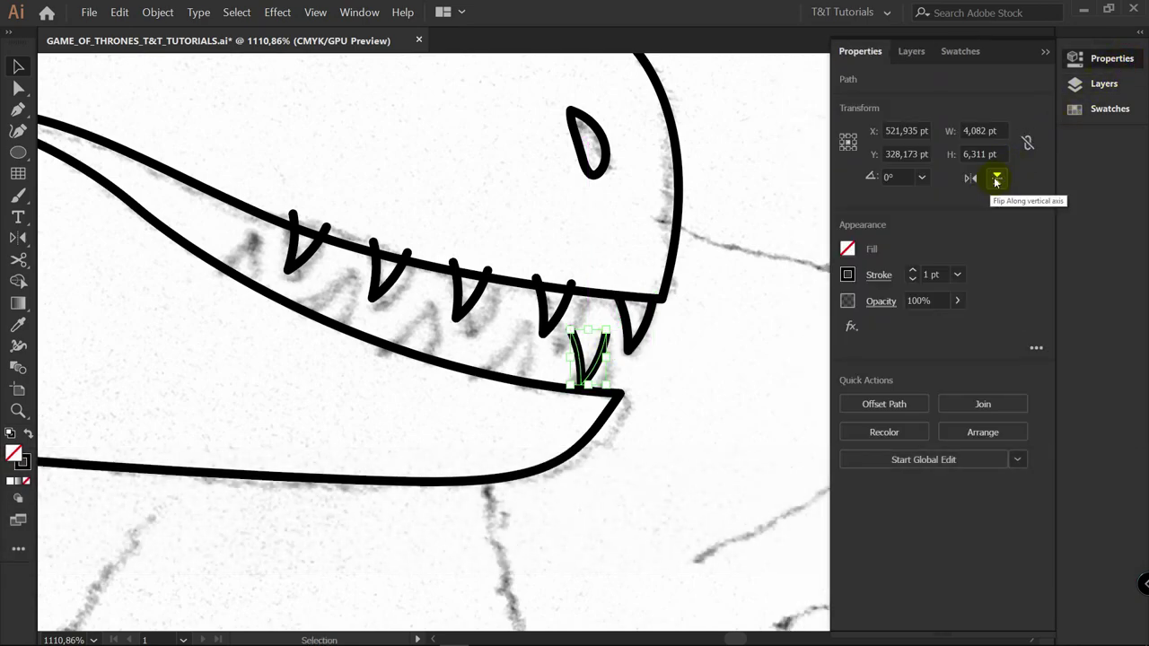
{"action": "left_click", "coordinate": [999, 180]}
{"action": "left_click_drag", "start_coordinate": [594, 308], "coordinate": [579, 350]}
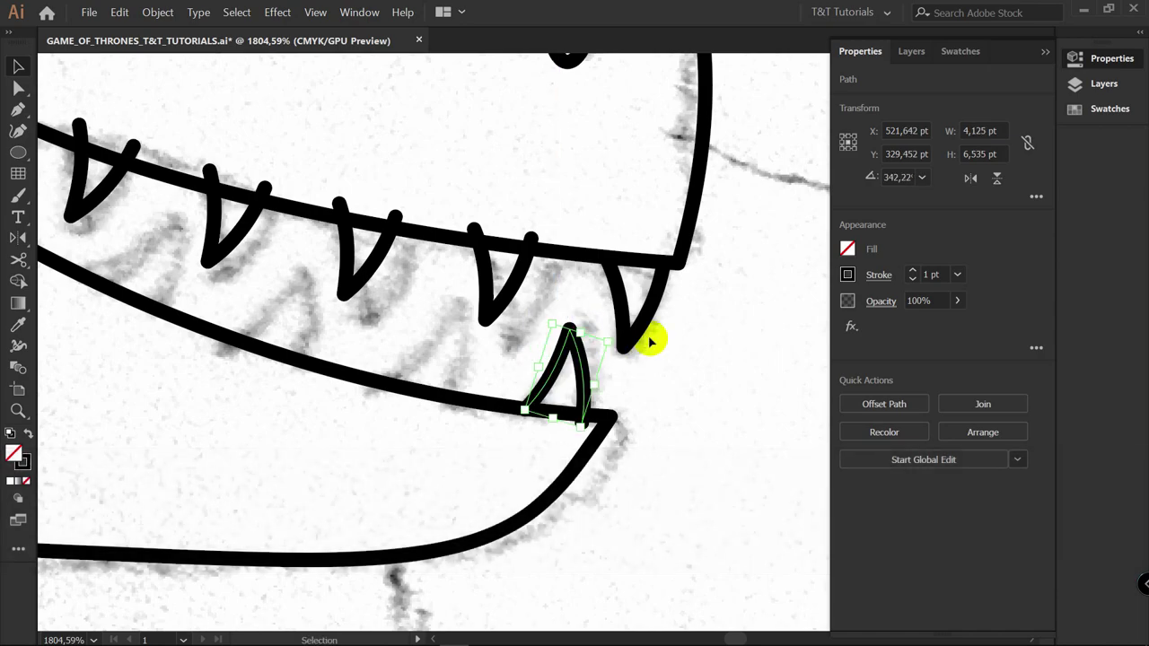
Copy the lower front tooth to the back end of the lower tooth row and rotate it to match the jaw's slope
{"action": "key", "text": "z"}
{"action": "left_click_drag", "start_coordinate": [600, 299], "coordinate": [537, 298]}
{"action": "key", "text": "v"}
{"action": "left_click_drag", "start_coordinate": [590, 332], "coordinate": [155, 195]}
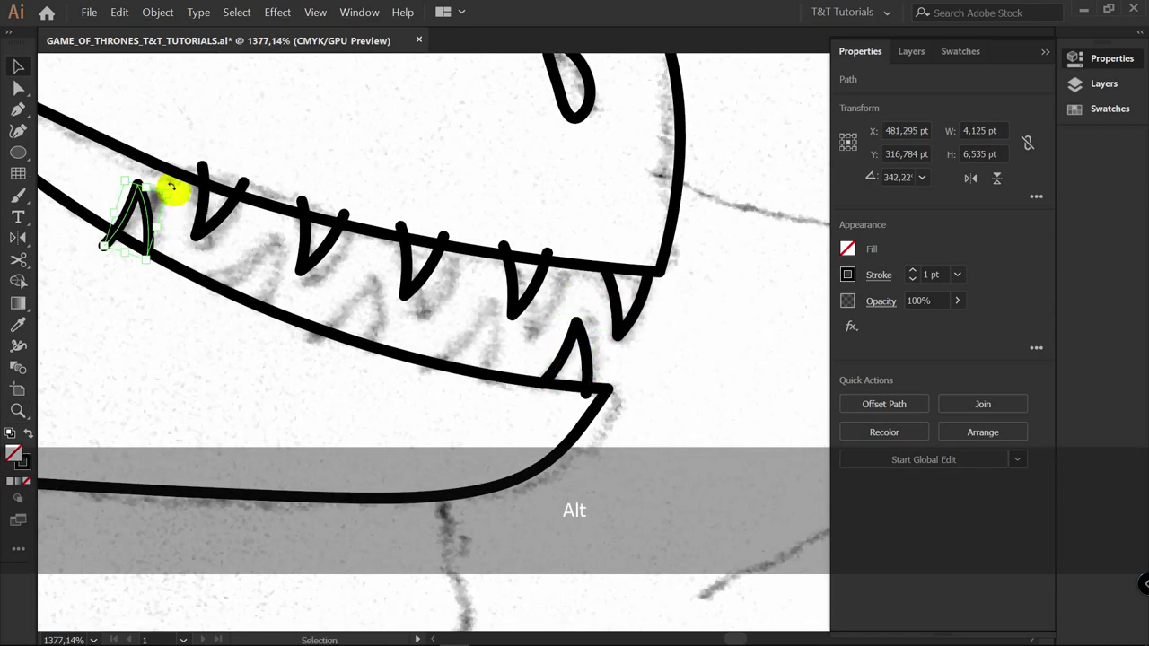
{"action": "left_click_drag", "start_coordinate": [171, 187], "coordinate": [180, 200]}
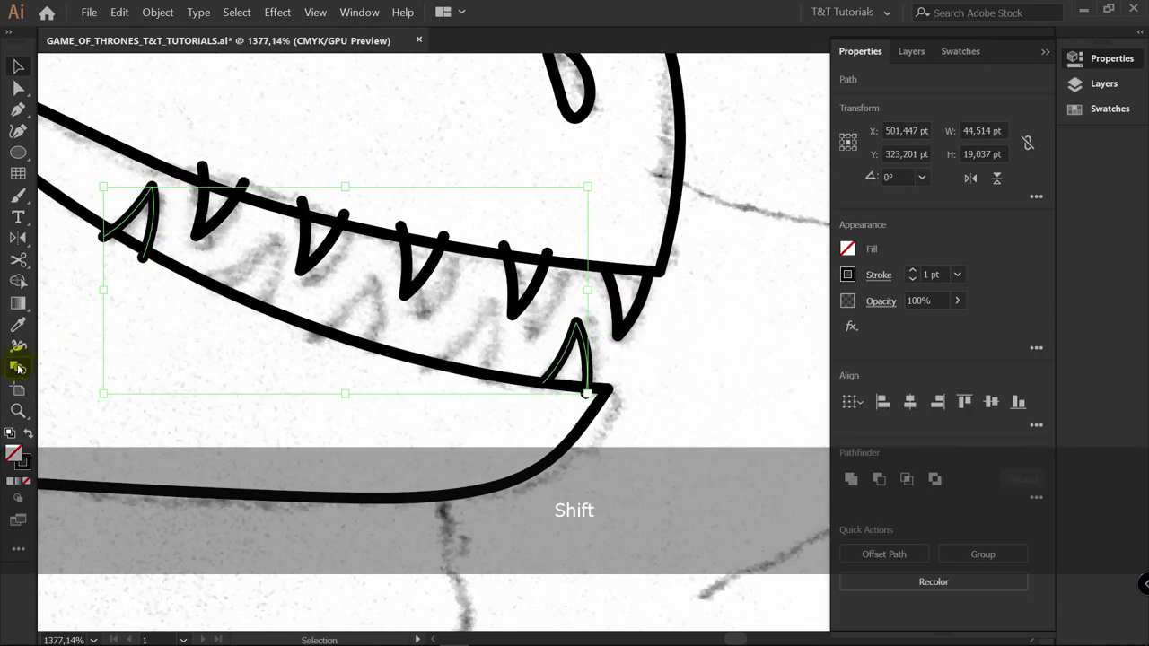
Blend the two lower teeth together using Specified Steps with 3 steps
{"action": "left_click", "coordinate": [18, 368]}
{"action": "left_click", "coordinate": [148, 215]}
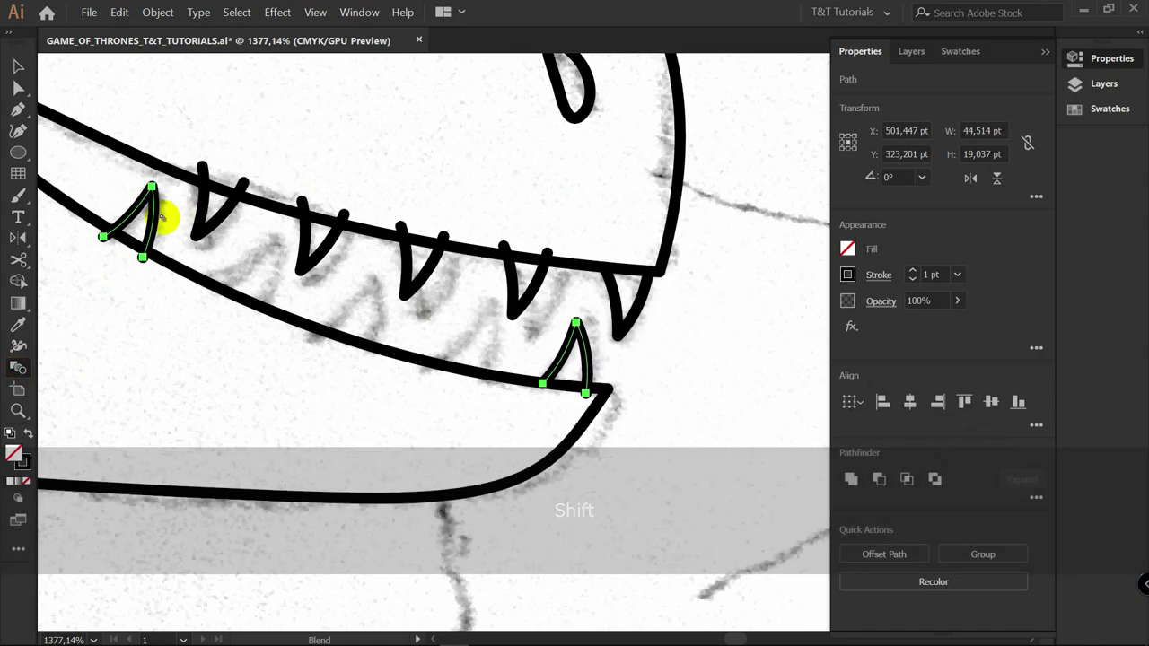
{"action": "left_click", "coordinate": [577, 323]}
{"action": "key", "text": "Return"}
{"action": "left_click", "coordinate": [913, 267]}
{"action": "left_click", "coordinate": [906, 300]}
{"action": "type", "text": "3"}
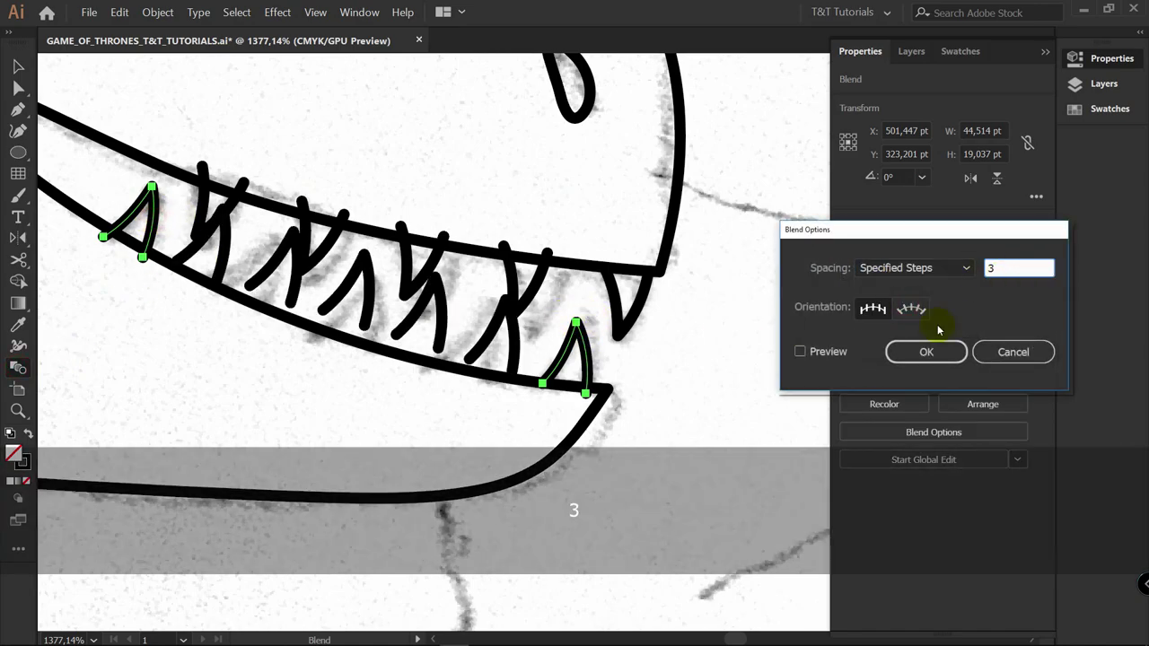
{"action": "left_click", "coordinate": [925, 350]}
Expand the lower tooth blend and nudge its middle teeth down onto the lower jaw line
{"action": "left_click", "coordinate": [157, 13]}
{"action": "left_click", "coordinate": [190, 142]}
{"action": "key", "text": "v"}
{"action": "left_click", "coordinate": [507, 330]}
{"action": "left_click_drag", "start_coordinate": [477, 316], "coordinate": [477, 333]}
{"action": "left_click_drag", "start_coordinate": [368, 284], "coordinate": [368, 304]}
{"action": "left_click_drag", "start_coordinate": [263, 244], "coordinate": [265, 260]}
{"action": "left_click", "coordinate": [279, 256]}
Draw a pointed, curved scale at the head end of the neck's upper scale row and copy it to the row's opposite end
{"action": "left_click_drag", "start_coordinate": [515, 212], "coordinate": [577, 144]}
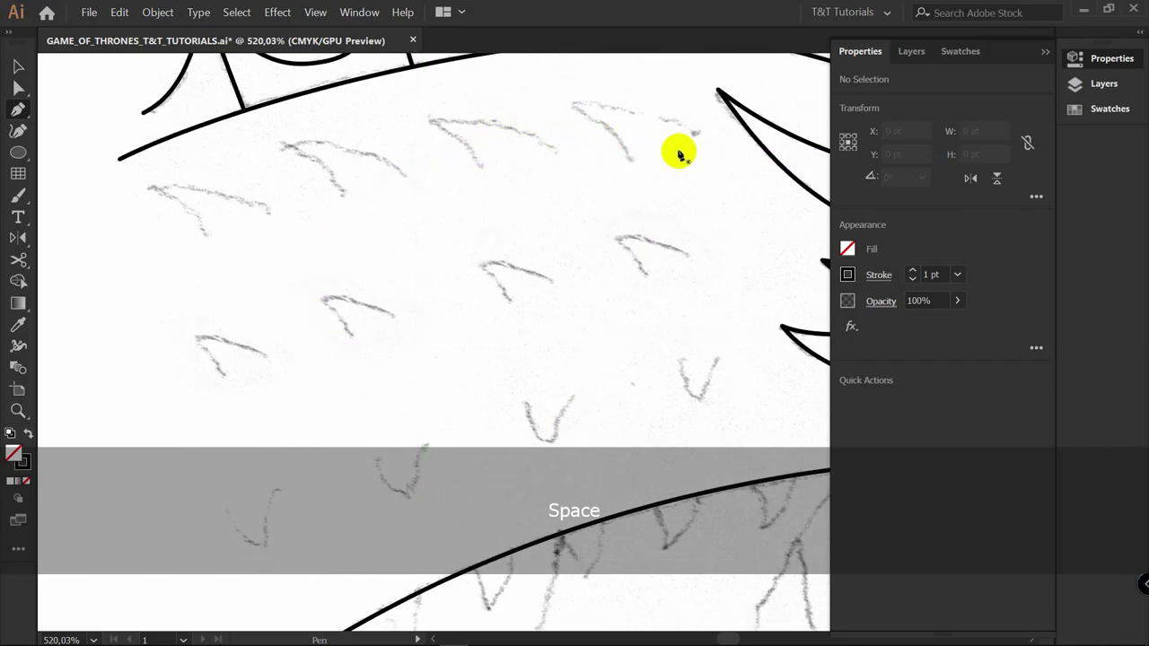
{"action": "left_click_drag", "start_coordinate": [696, 135], "coordinate": [186, 221]}
{"action": "left_click", "coordinate": [573, 103]}
{"action": "left_click", "coordinate": [634, 166]}
{"action": "left_click", "coordinate": [617, 144], "text": "shift"}
Blend the two end scales of the upper row, expand the blend, and nudge a middle scale onto the sketch
{"action": "left_click", "coordinate": [18, 368]}
{"action": "left_click", "coordinate": [157, 13]}
{"action": "left_click", "coordinate": [211, 143]}
{"action": "left_click", "coordinate": [531, 430]}
{"action": "left_click_drag", "start_coordinate": [372, 171], "coordinate": [372, 159]}
Copy an upper-row scale to the neck's second row, shrink it to fit the sketch, and copy it to the row's other end
{"action": "left_click_drag", "start_coordinate": [512, 144], "coordinate": [698, 253]}
{"action": "key", "text": "a"}
{"action": "left_click_drag", "start_coordinate": [740, 268], "coordinate": [701, 260]}
{"action": "mouse_move", "coordinate": [648, 285]}
{"action": "left_mouse_down"}
{"action": "mouse_move", "coordinate": [647, 269]}
{"action": "mouse_move", "coordinate": [249, 348]}
{"action": "left_mouse_up"}
Blend the two small end scales of the neck's second row and nudge a middle scale onto the sketch
{"action": "left_click", "coordinate": [669, 273]}
{"action": "left_click", "coordinate": [18, 368]}
{"action": "left_click", "coordinate": [656, 242]}
{"action": "left_click_drag", "start_coordinate": [548, 292], "coordinate": [546, 285]}
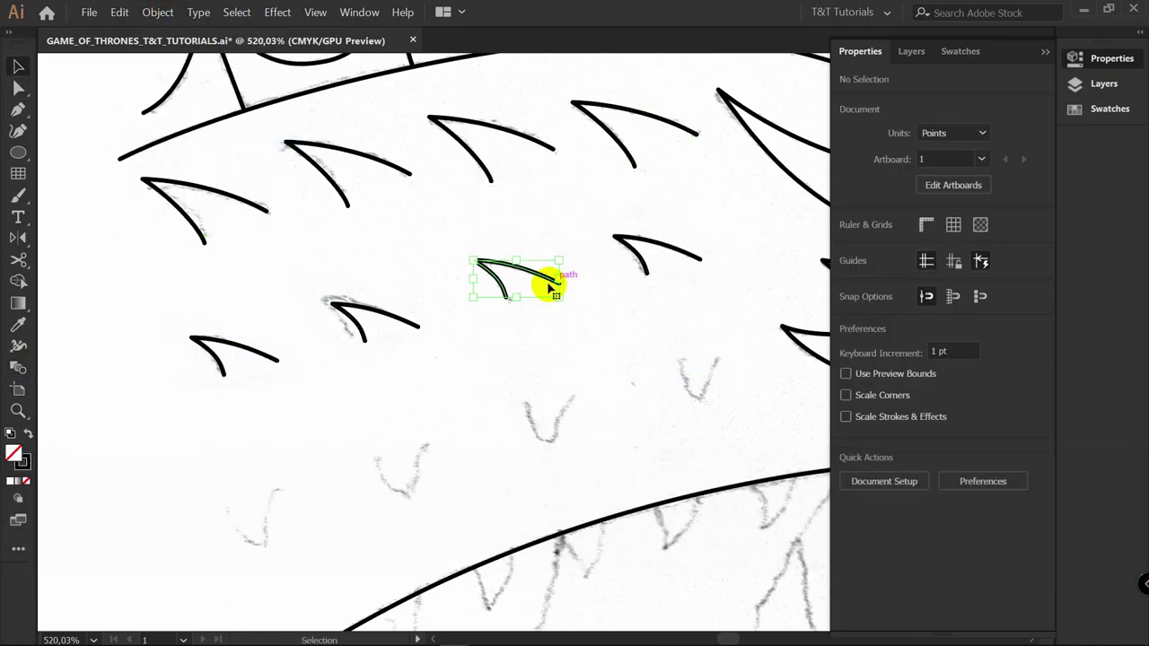
Draw a V-shaped scale at the head end of the neck's third row, then copy and rotate it at the row's other end
{"action": "left_click", "coordinate": [693, 263]}
{"action": "left_click", "coordinate": [675, 309]}
{"action": "left_click_drag", "start_coordinate": [675, 308], "coordinate": [230, 454]}
{"action": "left_click_drag", "start_coordinate": [251, 408], "coordinate": [244, 400]}
{"action": "left_click", "coordinate": [675, 309], "text": "shift"}
Blend the two V-shaped end scales of the neck's third row and set the number of blend steps
{"action": "left_click", "coordinate": [18, 368]}
{"action": "left_click", "coordinate": [206, 415]}
{"action": "left_click", "coordinate": [656, 268]}
{"action": "left_click", "coordinate": [931, 431]}
{"action": "type", "text": "3"}
{"action": "left_click", "coordinate": [956, 378]}
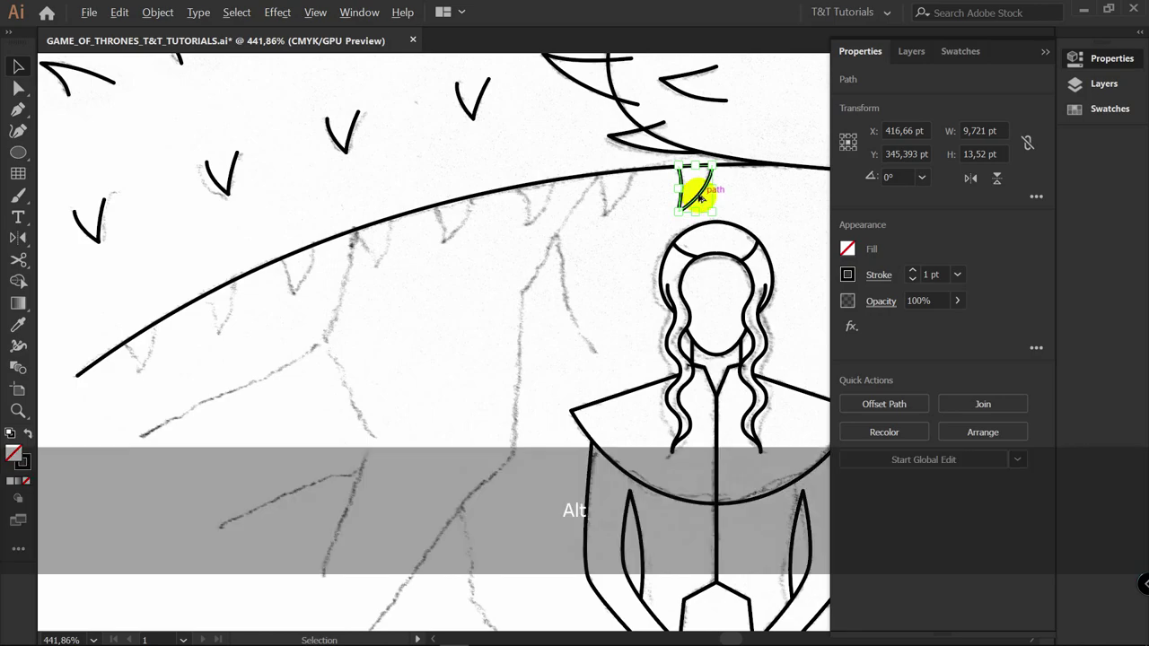
Copy the spike beneath the neck's lower outline to the middle and far end of that line, rotated to follow the curve
{"action": "left_click_drag", "start_coordinate": [698, 197], "coordinate": [422, 224]}
{"action": "left_click_drag", "start_coordinate": [431, 206], "coordinate": [422, 192]}
{"action": "left_click_drag", "start_coordinate": [130, 179], "coordinate": [120, 326]}
Blend the three spikes along the neck's lower outline using Specified Steps with 3 steps
{"action": "key", "text": "w"}
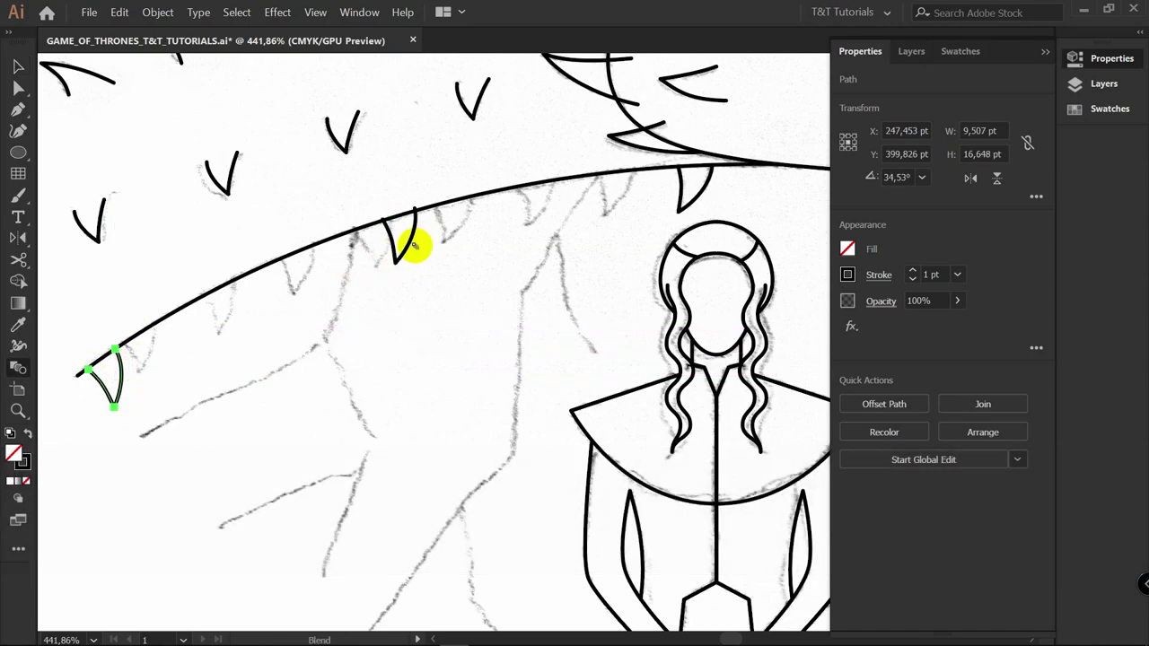
{"action": "left_click", "coordinate": [414, 238]}
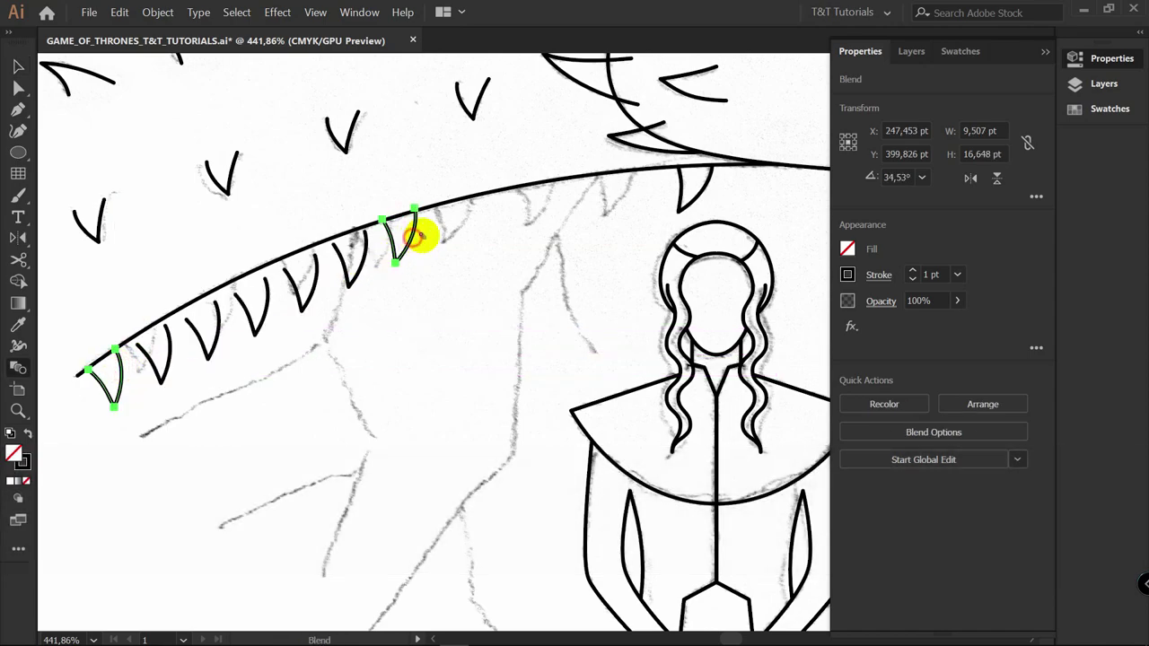
{"action": "left_click", "coordinate": [682, 210]}
{"action": "key", "text": "Return"}
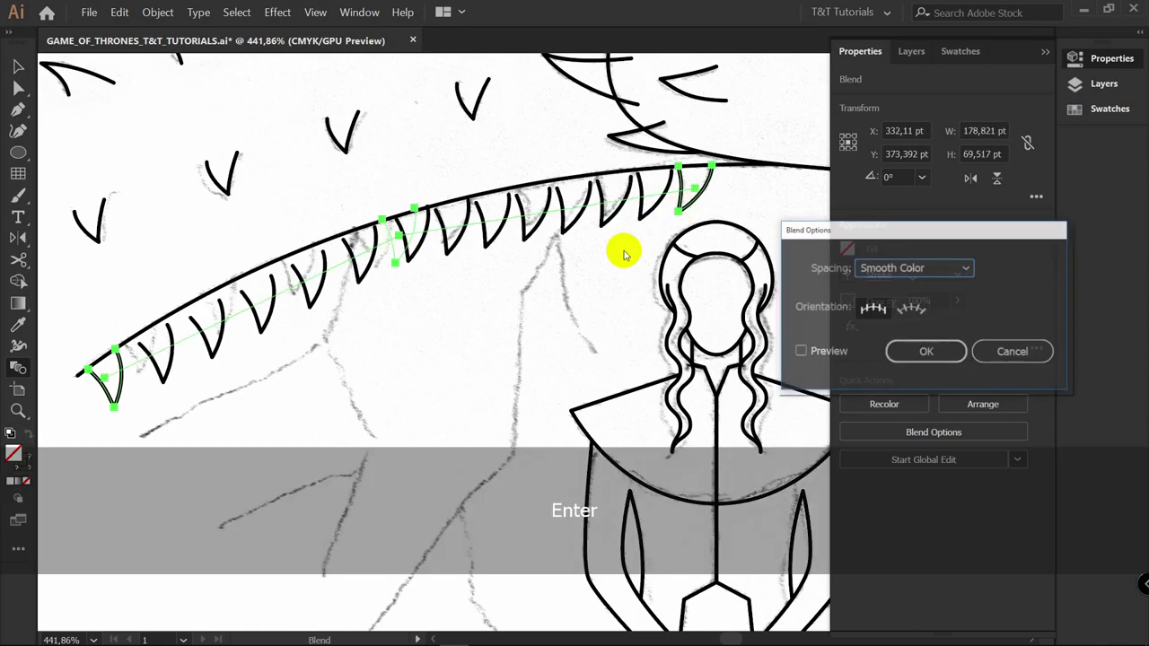
{"action": "left_click", "coordinate": [1001, 268]}
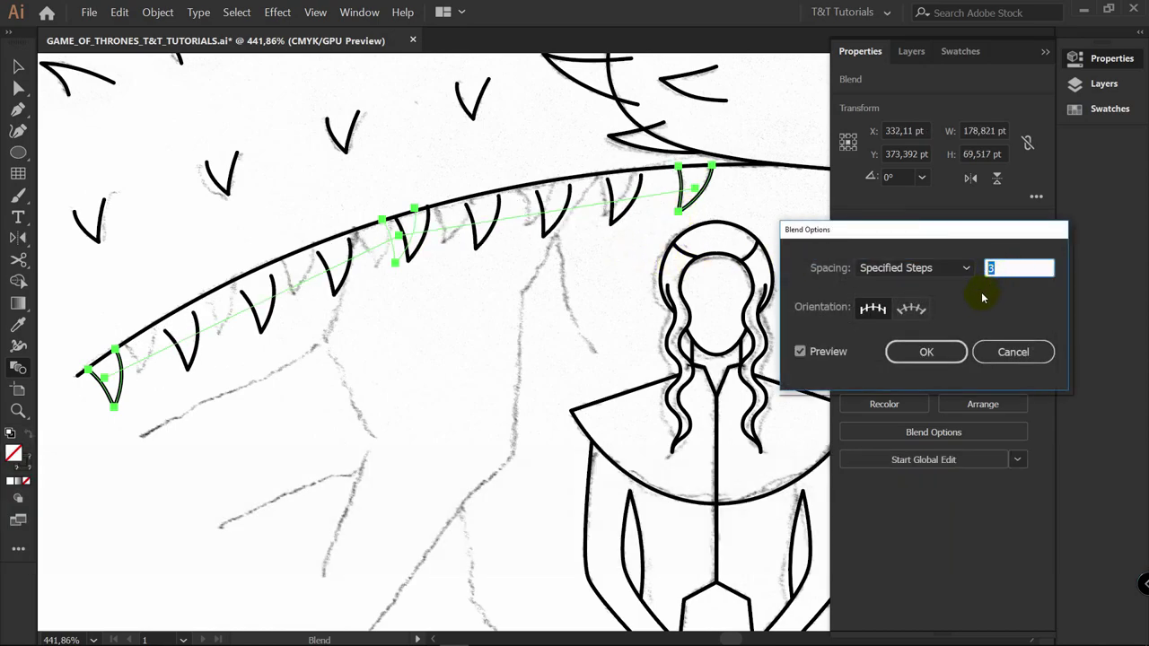
{"action": "left_click", "coordinate": [927, 352]}
Reshape the spine of the lower neck spike blend into a smooth curve so the spikes follow the neck outline
{"action": "key", "text": "v"}
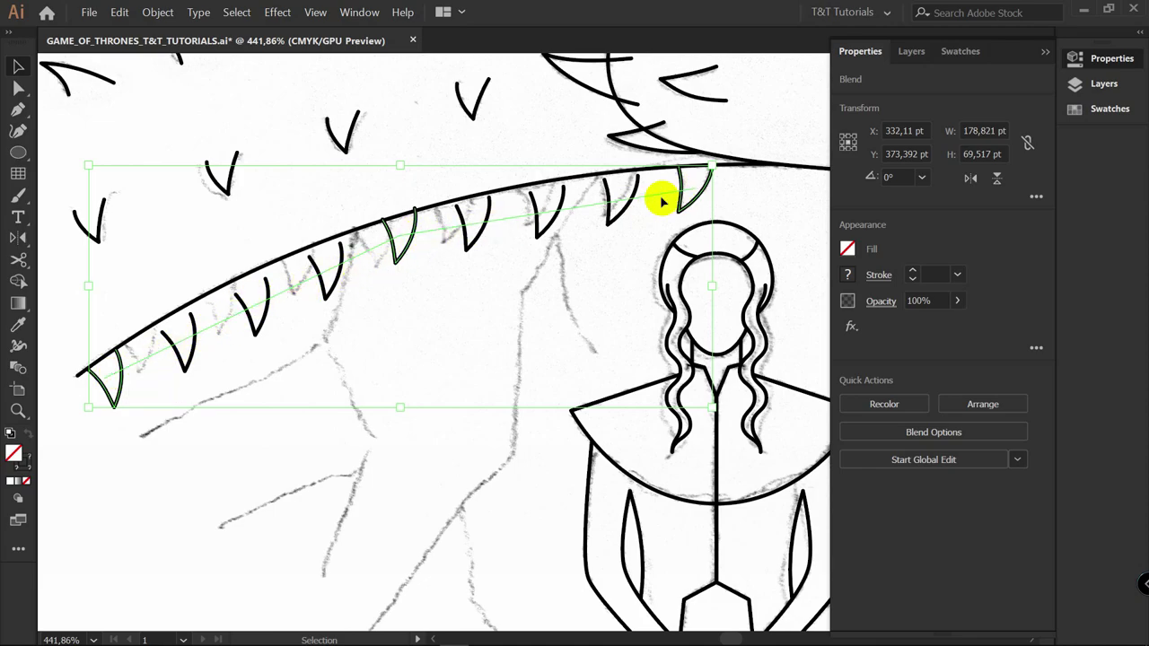
{"action": "key", "text": "ctrl"}
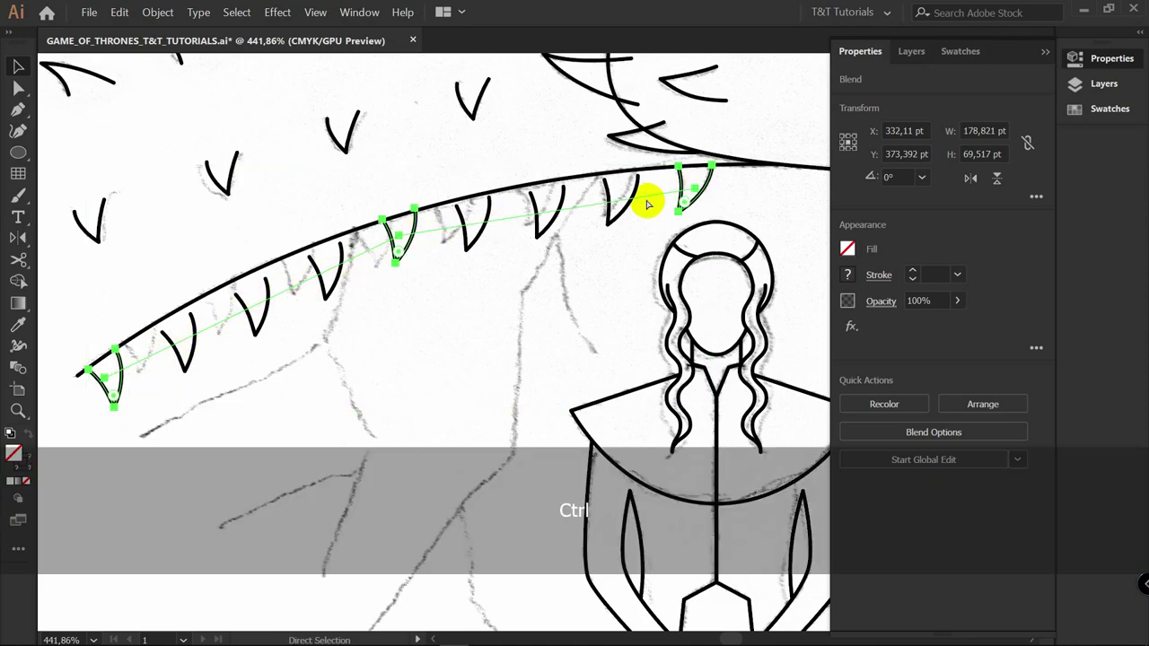
{"action": "key", "text": "ctrl+y"}
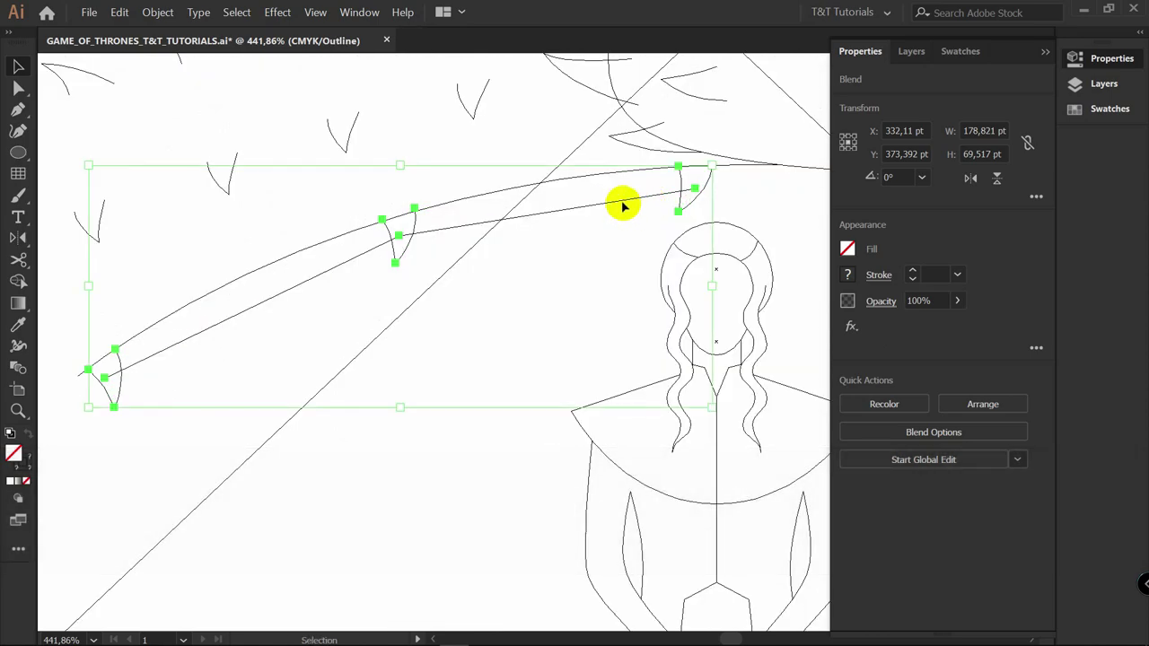
{"action": "scroll", "coordinate": [584, 205], "scroll_direction": "up", "scroll_amount": 2}
{"action": "key", "text": "p"}
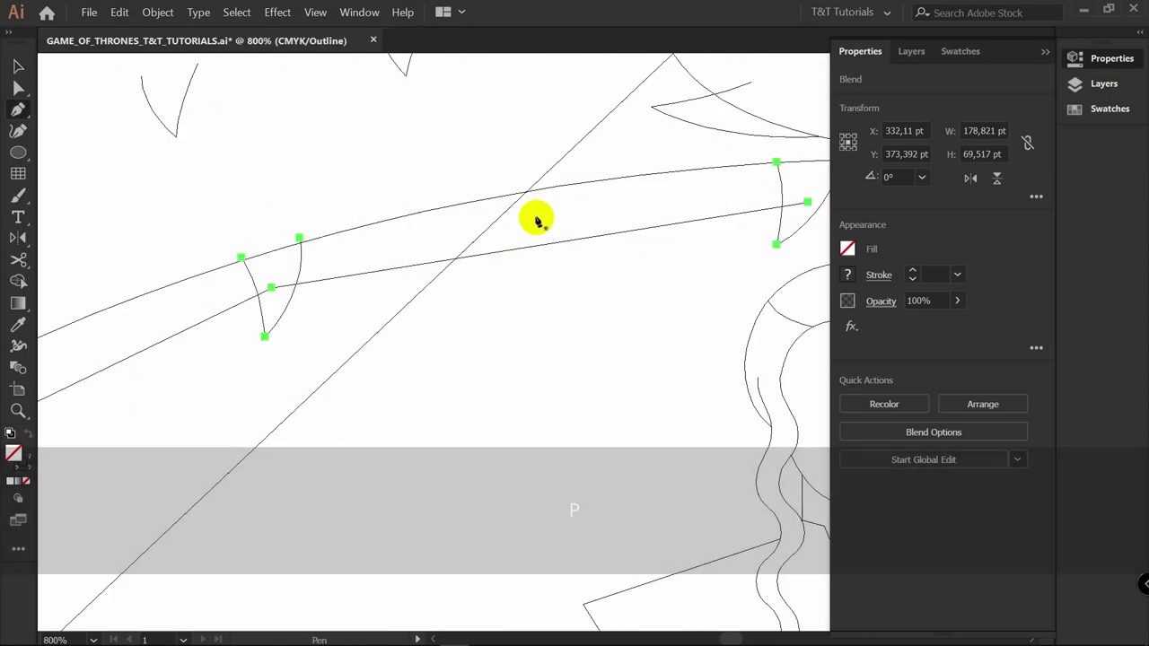
{"action": "key", "text": "alt"}
{"action": "mouse_move", "coordinate": [534, 244]}
{"action": "left_mouse_down"}
{"action": "mouse_move", "coordinate": [533, 213]}
{"action": "mouse_move", "coordinate": [452, 230]}
{"action": "mouse_move", "coordinate": [441, 192]}
{"action": "left_mouse_up"}
{"action": "key", "text": "space"}
{"action": "key", "text": "ctrl+y"}
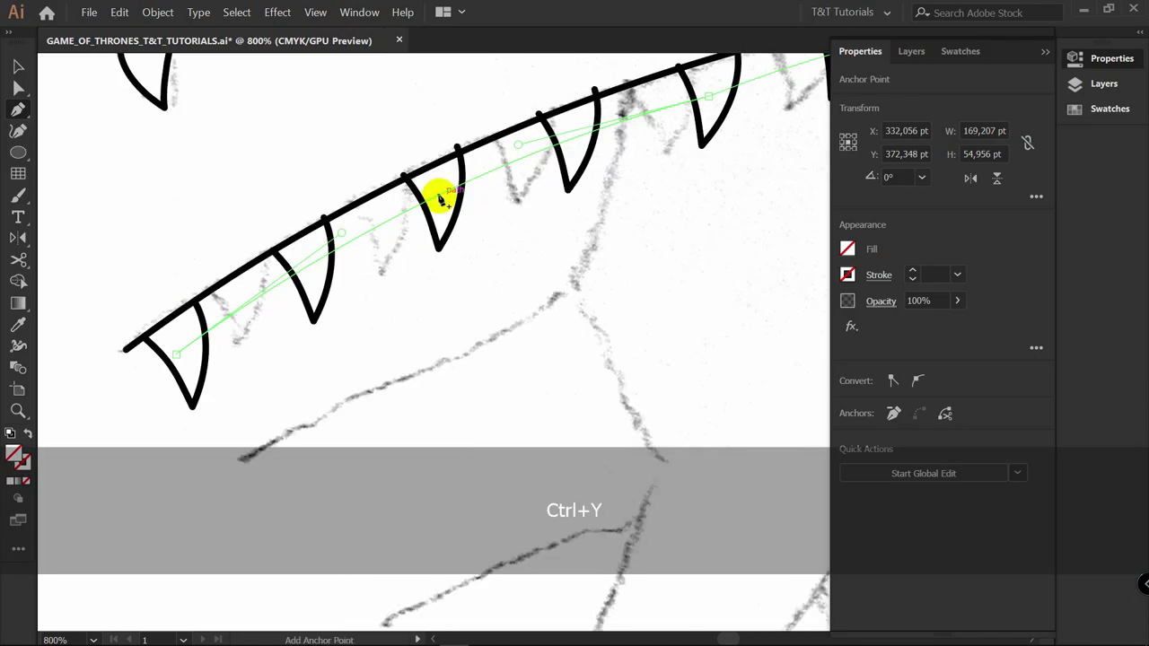
Cut the neck's upper outline where the large horn crosses it and delete the segment inside the horn
{"action": "key", "text": "z"}
{"action": "left_click_drag", "start_coordinate": [620, 154], "coordinate": [512, 169]}
{"action": "key", "text": "space"}
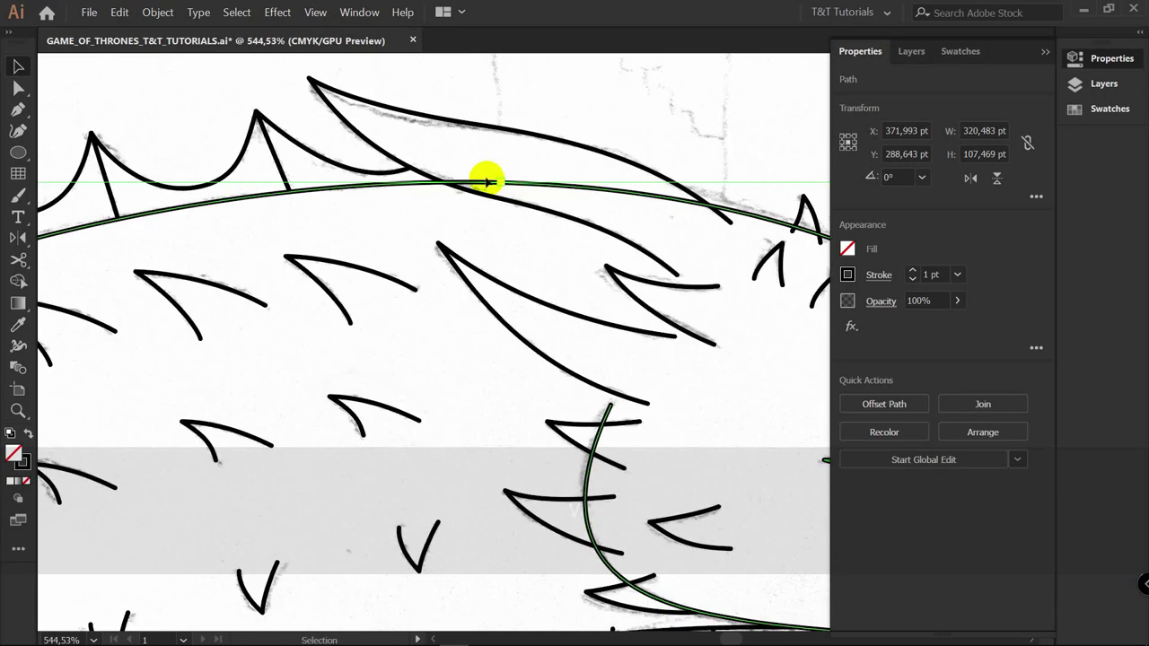
{"action": "key", "text": "c"}
{"action": "left_click", "coordinate": [443, 182]}
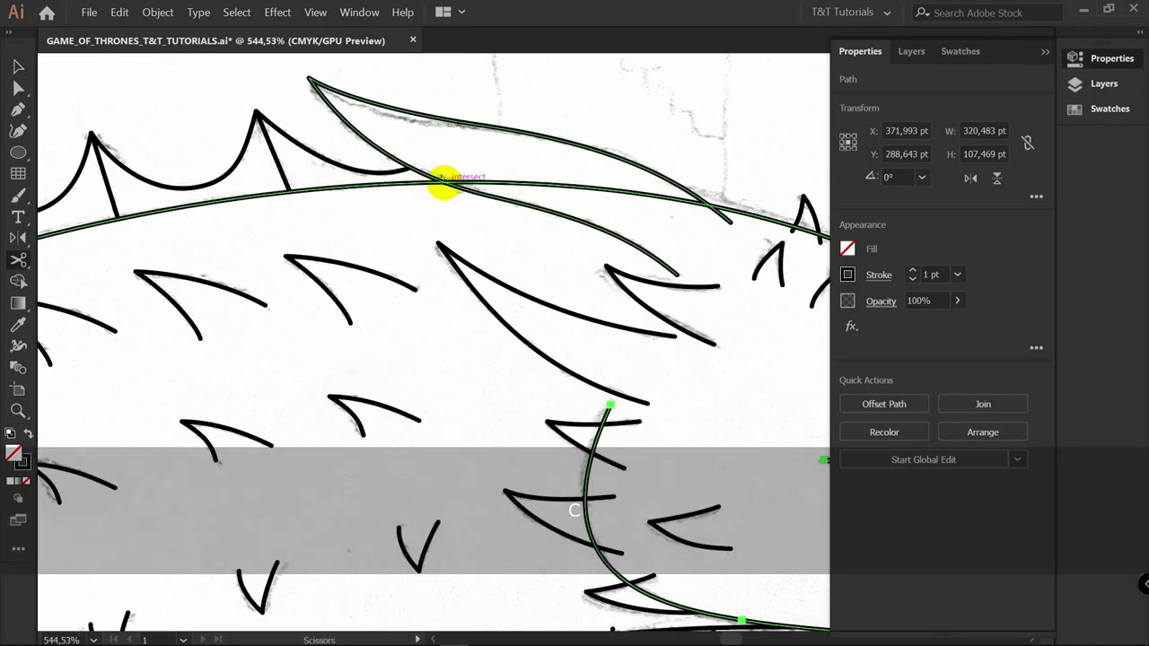
{"action": "key", "text": "v"}
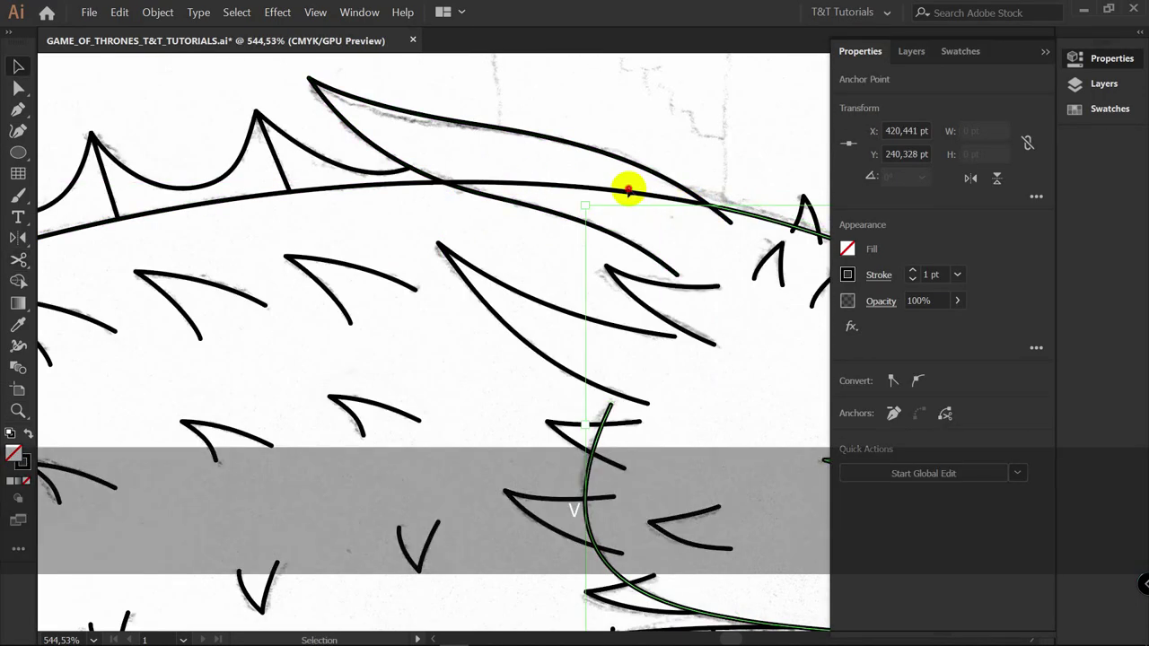
{"action": "left_click", "coordinate": [627, 191]}
{"action": "key", "text": "Delete"}
Split the head's upper outline with Scissors at both base points of each of the five spikes along it
{"action": "key", "text": "space"}
{"action": "left_click_drag", "start_coordinate": [755, 208], "coordinate": [370, 136]}
{"action": "key", "text": "z"}
{"action": "left_click_drag", "start_coordinate": [479, 154], "coordinate": [585, 160]}
{"action": "key", "text": "v"}
{"action": "left_click", "coordinate": [411, 179]}
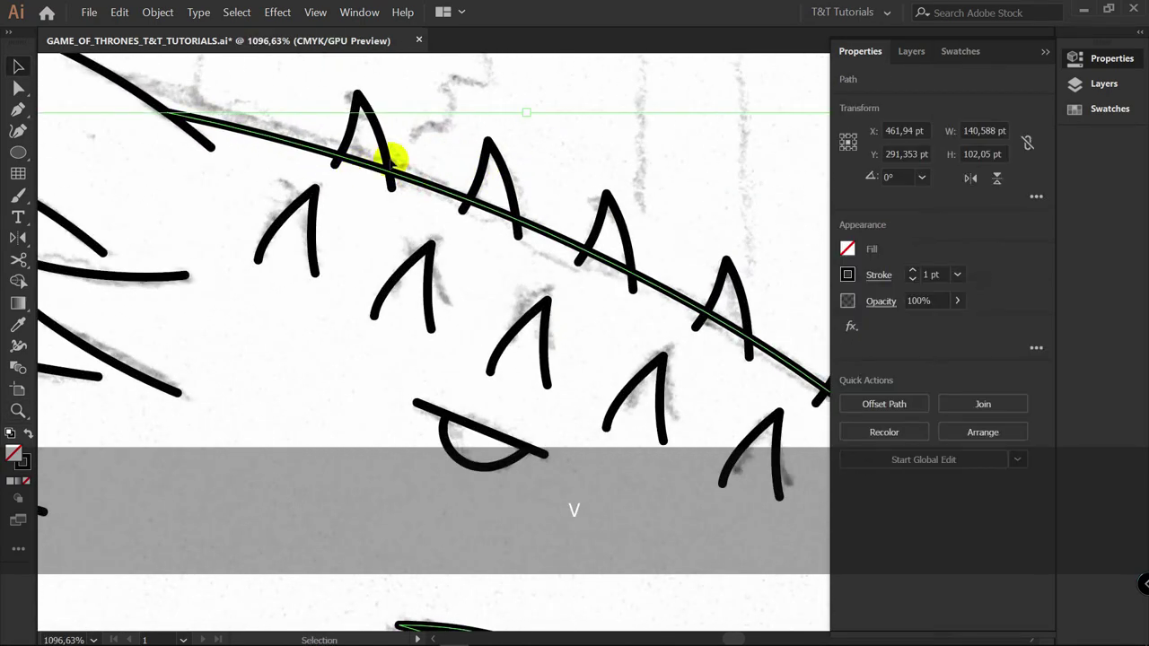
{"action": "key", "text": "c"}
{"action": "left_click", "coordinate": [339, 156]}
{"action": "left_click", "coordinate": [392, 174]}
{"action": "left_click", "coordinate": [468, 200]}
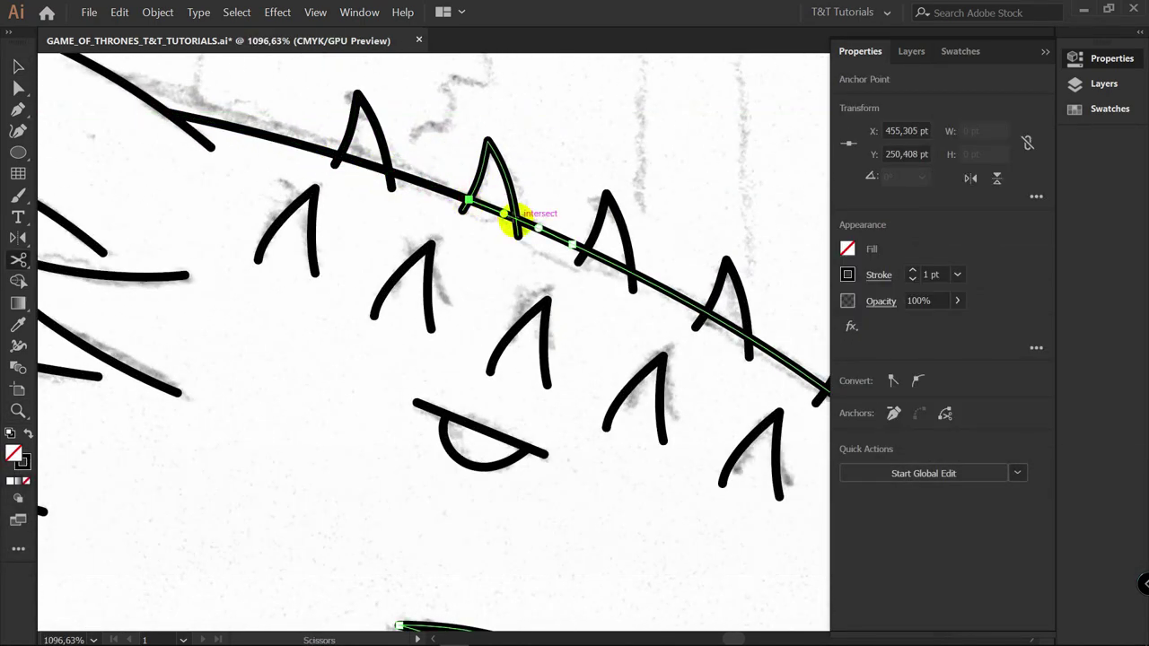
{"action": "left_click", "coordinate": [519, 221]}
{"action": "left_click", "coordinate": [588, 251]}
{"action": "left_click", "coordinate": [631, 272]}
{"action": "key", "text": "space"}
{"action": "left_click_drag", "start_coordinate": [664, 244], "coordinate": [651, 228]}
{"action": "left_click", "coordinate": [582, 239]}
{"action": "left_click", "coordinate": [626, 272]}
Delete the five outline segments running across the bases of the head's upper spikes
{"action": "key", "text": "v"}
{"action": "left_click", "coordinate": [601, 255]}
{"action": "left_click", "coordinate": [483, 179], "text": "shift"}
{"action": "left_click", "coordinate": [365, 116], "text": "shift"}
{"action": "left_click_drag", "start_coordinate": [289, 101], "coordinate": [436, 226]}
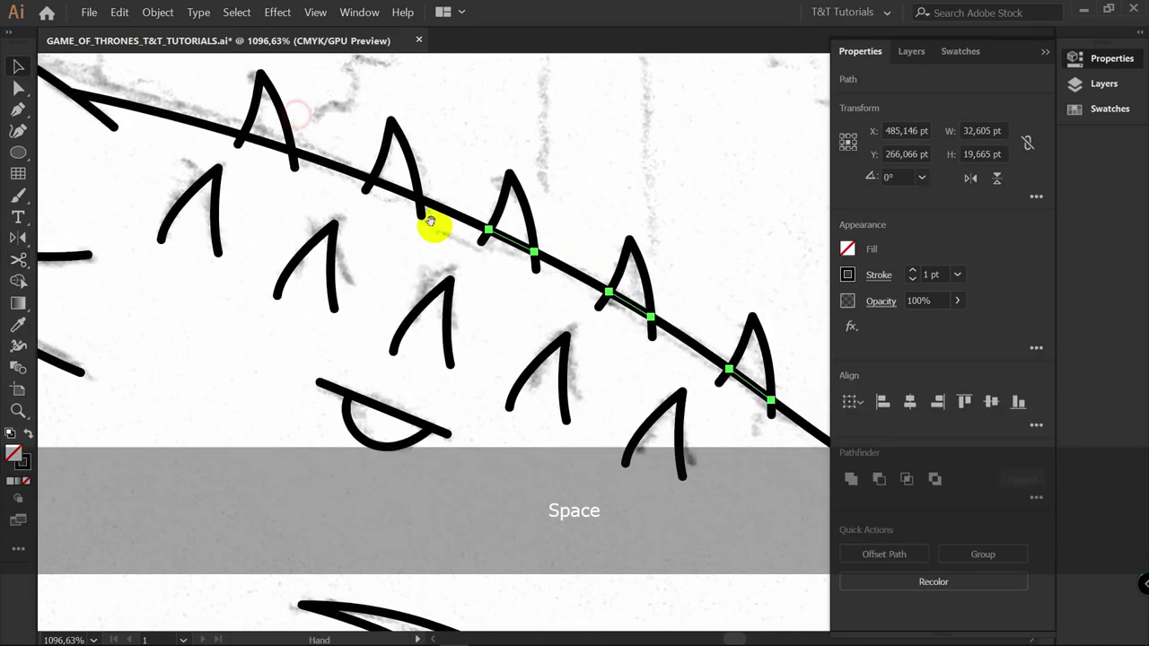
{"action": "left_click", "coordinate": [398, 190], "text": "shift"}
{"action": "left_click", "coordinate": [264, 146], "text": "shift"}
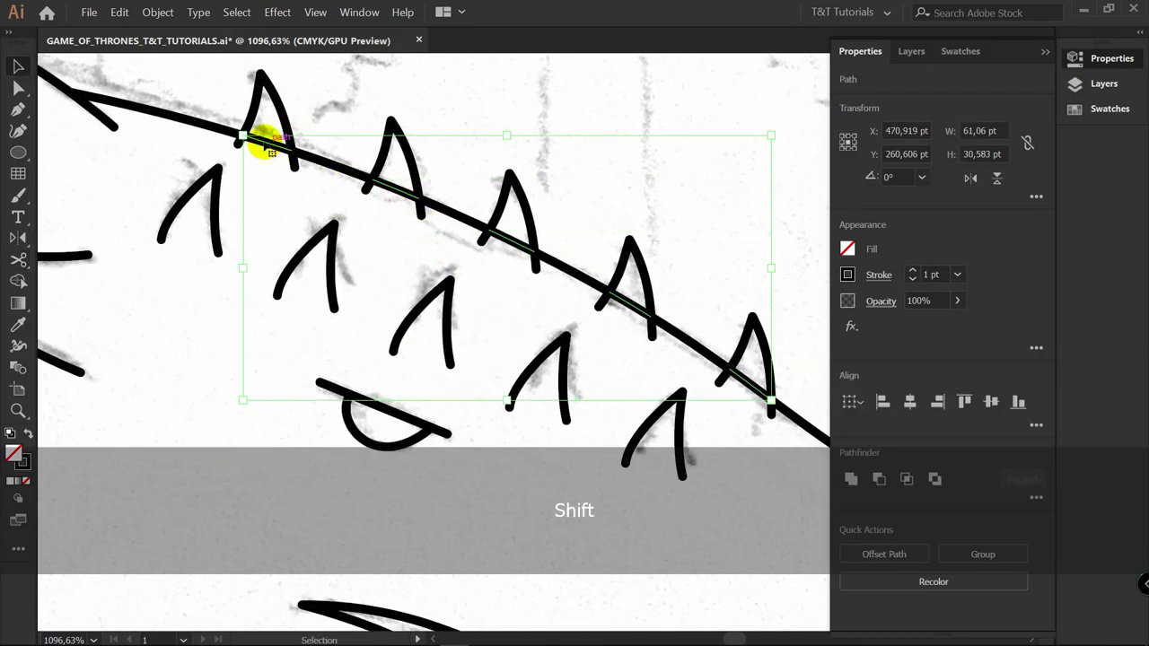
{"action": "key", "text": "Delete"}
Cut the head's curved back edge where it crosses the uppermost cheek spike and delete the segment inside the spike
{"action": "key", "text": "z"}
{"action": "left_click_drag", "start_coordinate": [268, 140], "coordinate": [143, 197]}
{"action": "left_click_drag", "start_coordinate": [170, 229], "coordinate": [325, 254]}
{"action": "key", "text": "v"}
{"action": "left_click", "coordinate": [253, 222]}
{"action": "key", "text": "z"}
{"action": "left_click_drag", "start_coordinate": [226, 233], "coordinate": [274, 228]}
{"action": "key", "text": "c"}
{"action": "left_click", "coordinate": [277, 183]}
{"action": "left_click", "coordinate": [247, 275]}
{"action": "key", "text": "v"}
{"action": "key", "text": "Delete"}
Cut the head's curved back edge at the next cheek spike below and delete the unwanted overlapping pieces
{"action": "left_click_drag", "start_coordinate": [235, 449], "coordinate": [325, 209]}
{"action": "left_click", "coordinate": [317, 216]}
{"action": "key", "text": "c"}
{"action": "left_click", "coordinate": [313, 184]}
{"action": "left_click", "coordinate": [345, 333]}
{"action": "key", "text": "v"}
{"action": "key", "text": "Delete"}
{"action": "left_click_drag", "start_coordinate": [469, 359], "coordinate": [365, 219]}
{"action": "left_click", "coordinate": [513, 329]}
{"action": "key", "text": "Delete"}
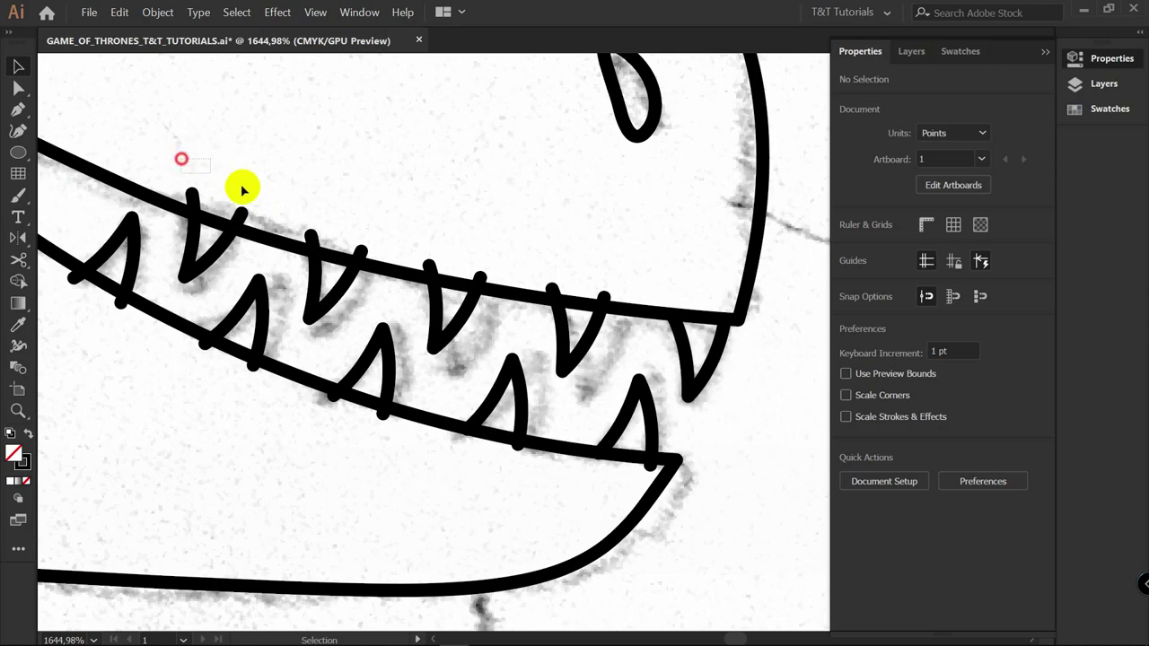
Try to cut out the jaw-line segments across the bases of the upper teeth with Shape Builder, and undo the cuts
{"action": "left_click_drag", "start_coordinate": [242, 190], "coordinate": [579, 306]}
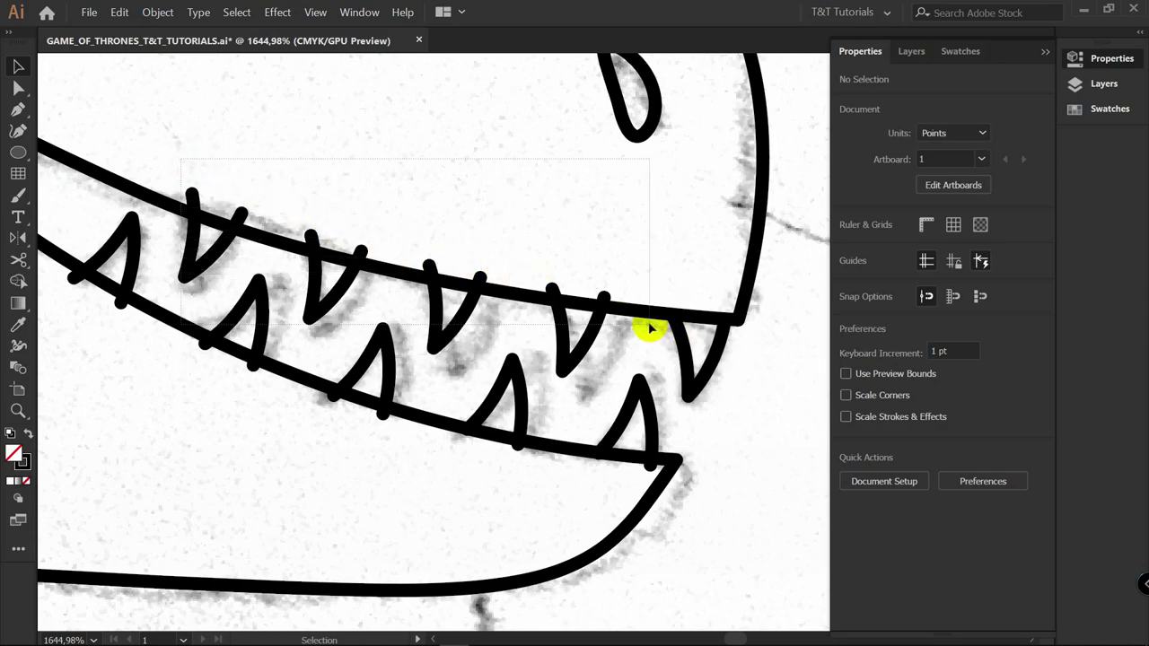
{"action": "left_click_drag", "start_coordinate": [179, 170], "coordinate": [639, 307]}
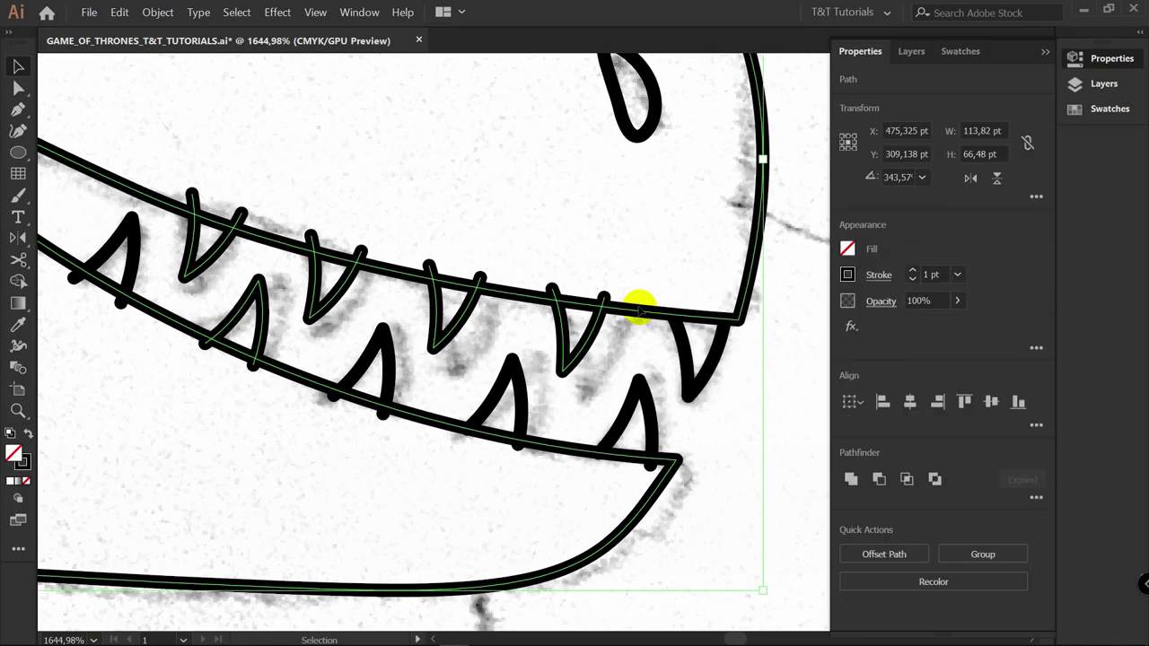
{"action": "key", "text": "shift+m"}
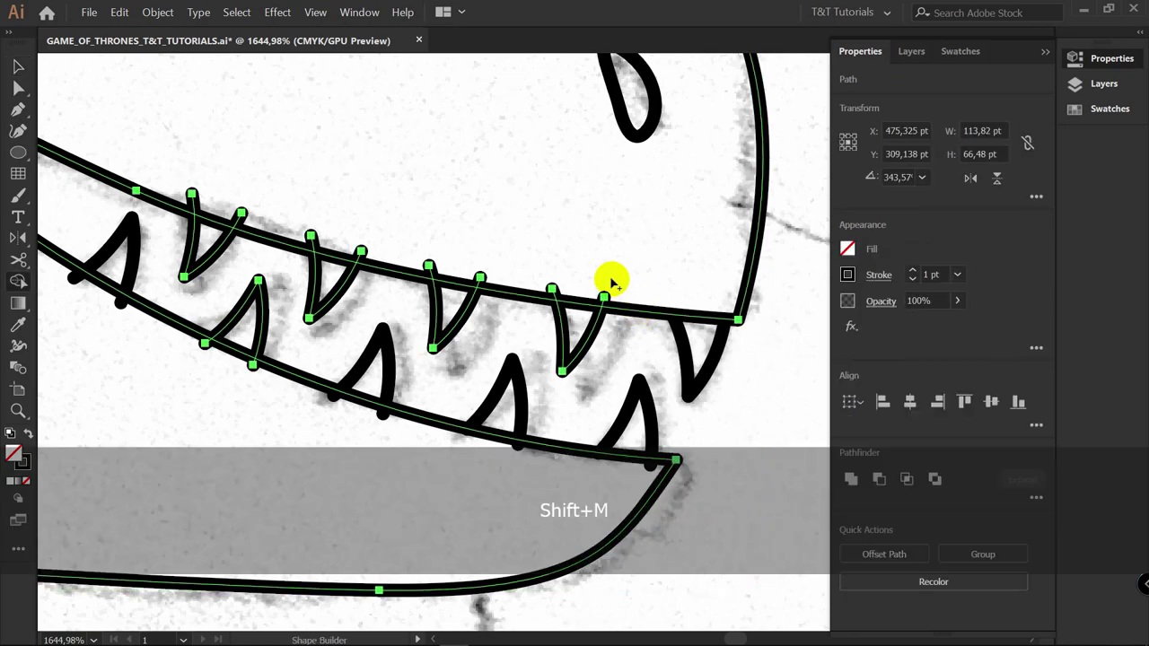
{"action": "key", "text": "alt"}
{"action": "left_click_drag", "start_coordinate": [581, 279], "coordinate": [536, 293]}
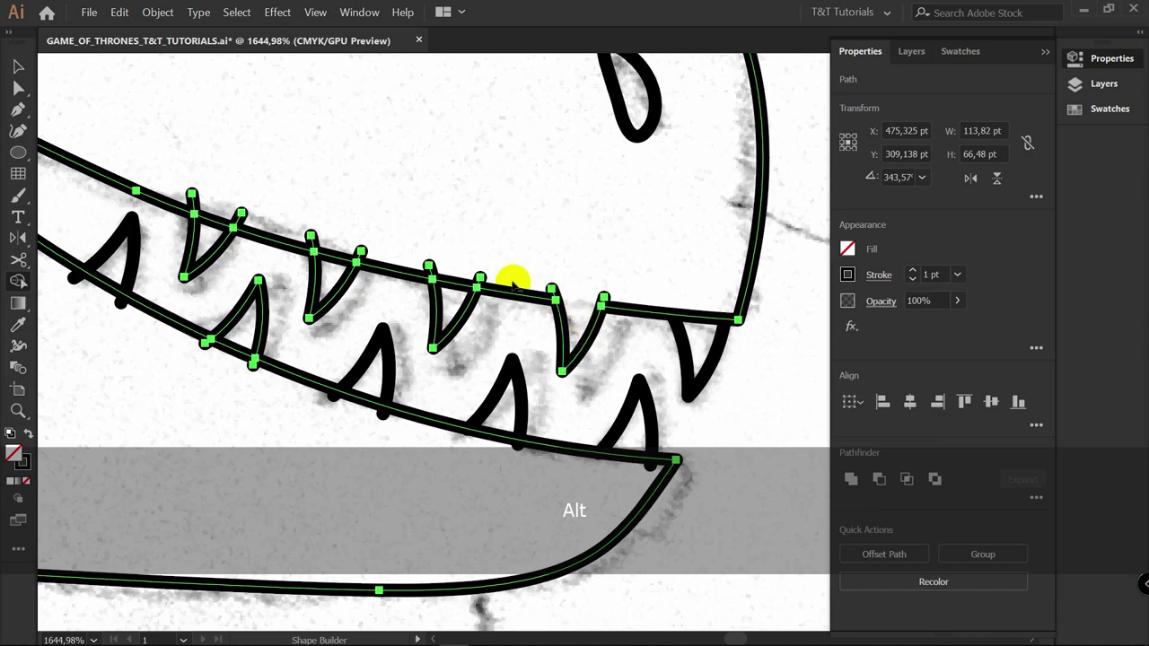
{"action": "left_click_drag", "start_coordinate": [343, 223], "coordinate": [250, 209]}
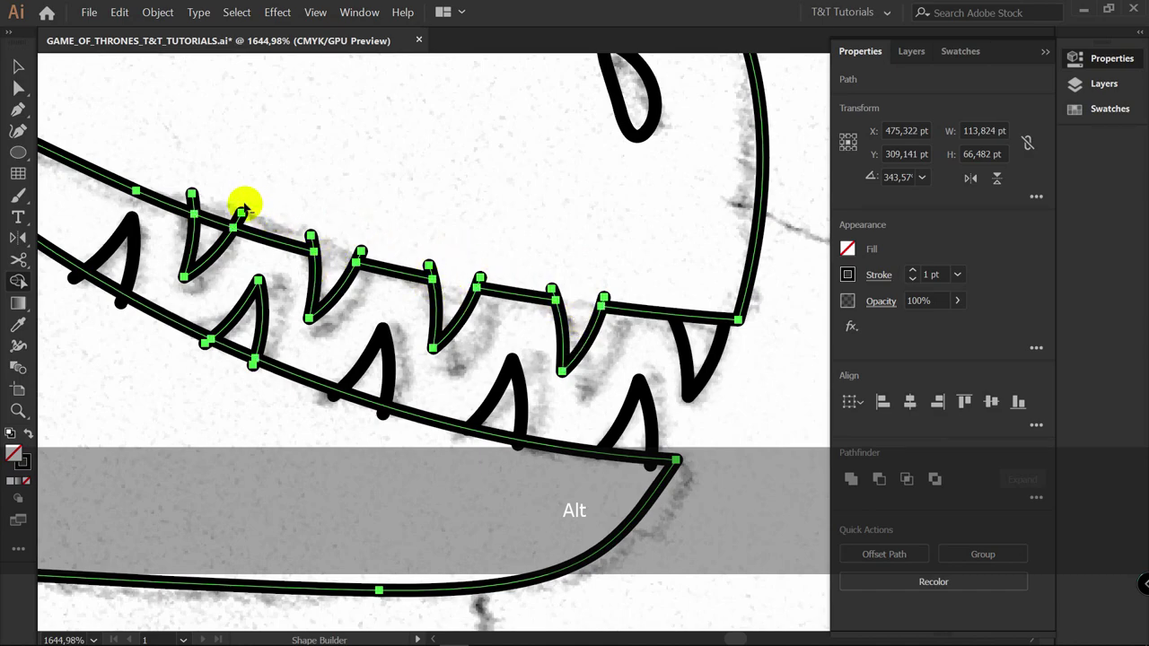
{"action": "key", "text": "v"}
{"action": "left_click", "coordinate": [379, 202]}
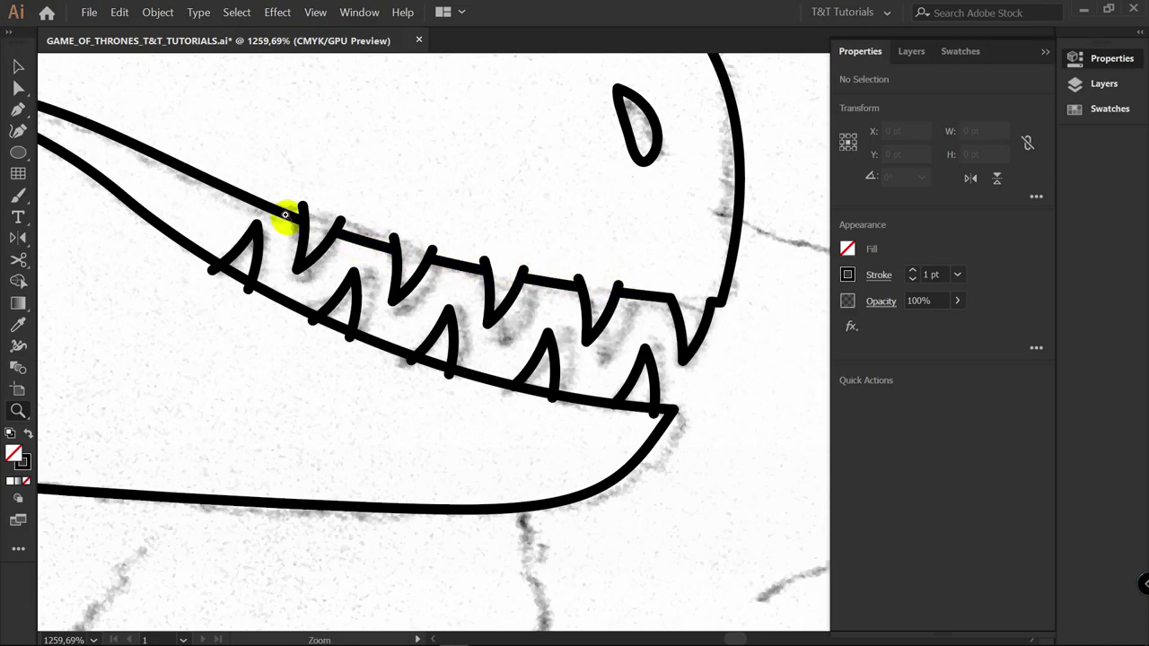
{"action": "key", "text": "ctrl+z"}
Trim the ends of the upper teeth that protrude above the upper jaw line with Shape Builder, keeping the jaw line whole
{"action": "key", "text": "v"}
{"action": "key", "text": "z"}
{"action": "left_click_drag", "start_coordinate": [598, 267], "coordinate": [690, 247]}
{"action": "key", "text": "v"}
{"action": "left_click", "coordinate": [664, 244]}
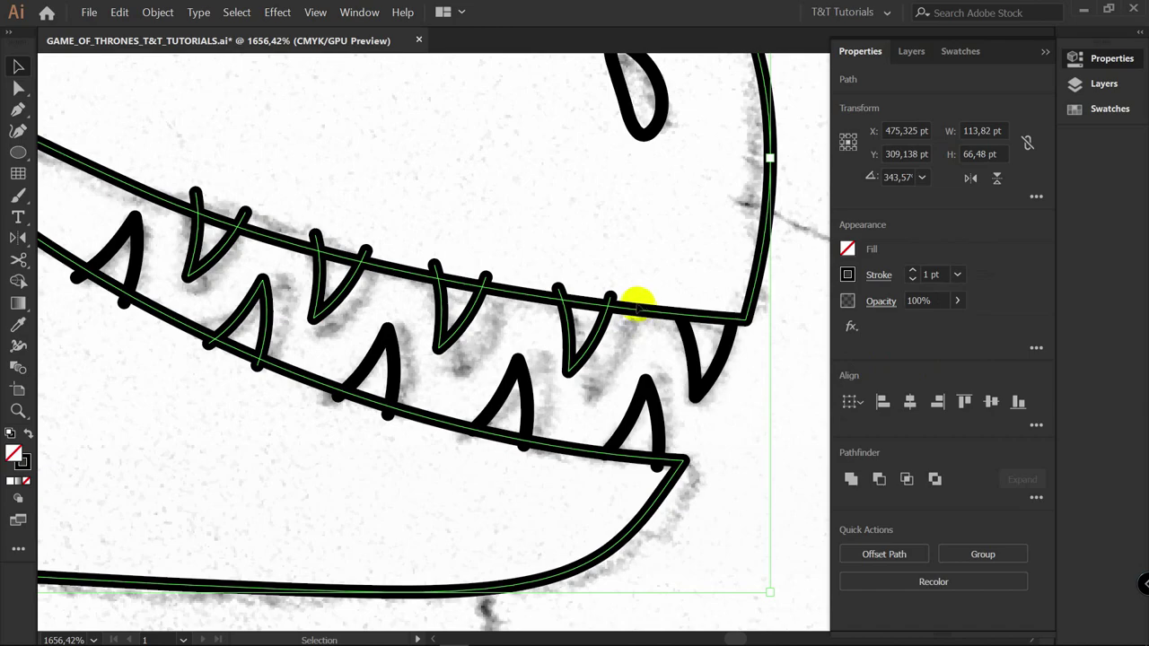
{"action": "key", "text": "shift+m"}
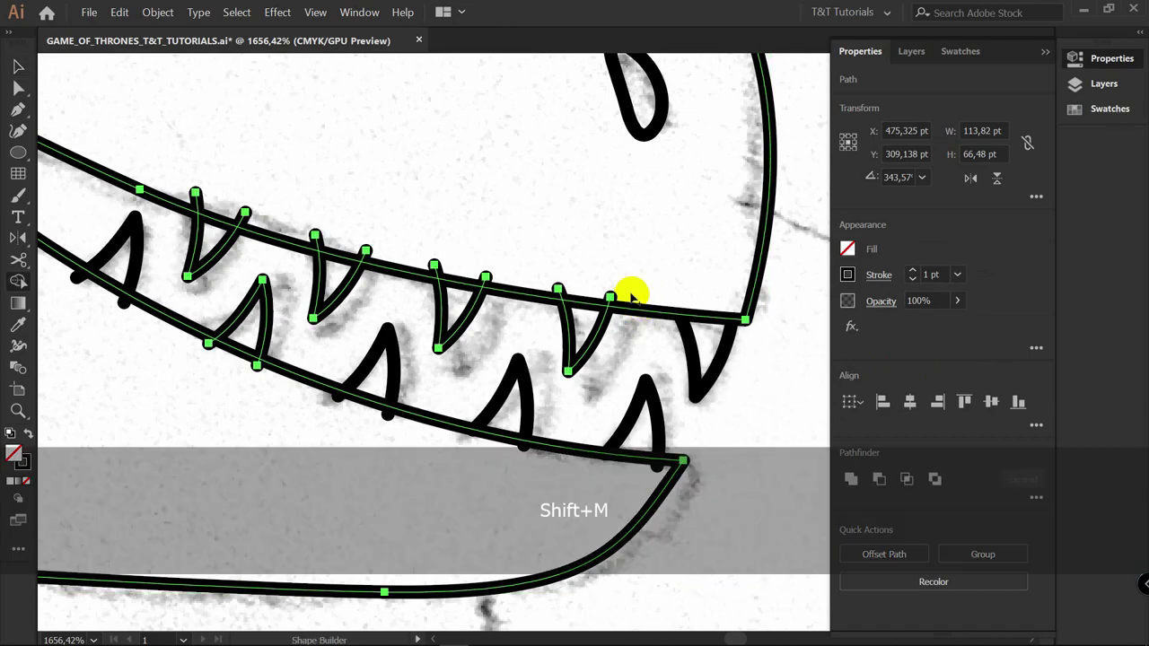
{"action": "key", "text": "z"}
{"action": "left_click_drag", "start_coordinate": [427, 251], "coordinate": [529, 254]}
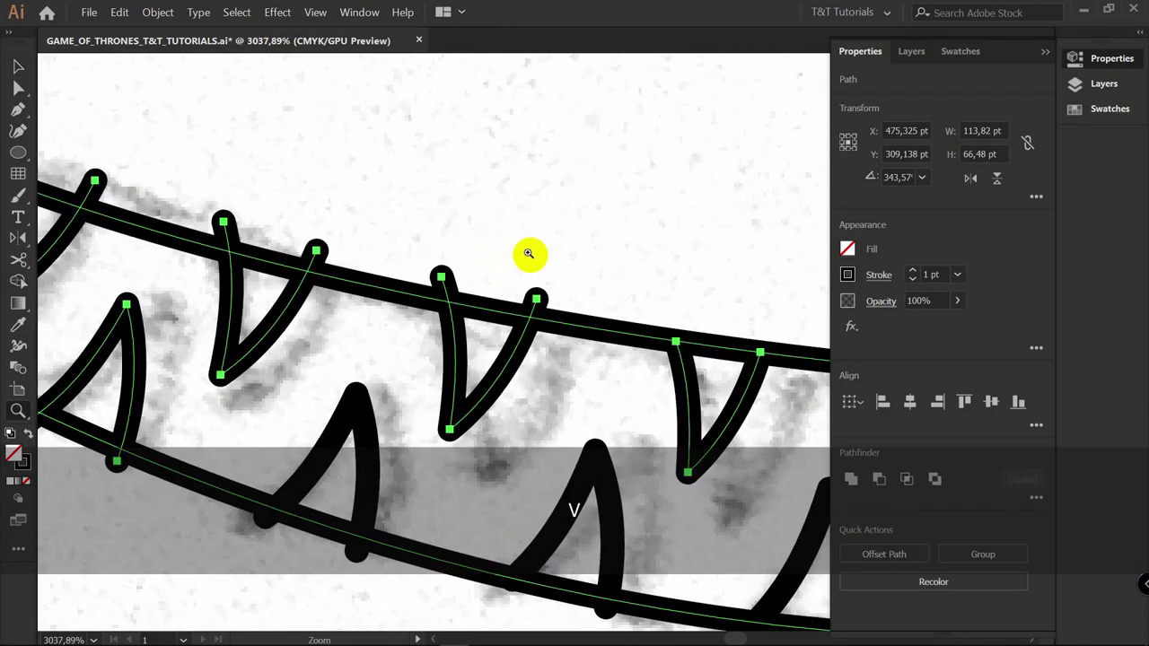
{"action": "key", "text": "shift+m"}
{"action": "left_click_drag", "start_coordinate": [567, 303], "coordinate": [438, 286]}
{"action": "left_click_drag", "start_coordinate": [203, 223], "coordinate": [194, 220]}
{"action": "left_click_drag", "start_coordinate": [446, 269], "coordinate": [310, 229]}
Select the lower teeth with the jaw outline and trim the ends of the front teeth protruding below the lower jaw line
{"action": "key", "text": "v"}
{"action": "left_click_drag", "start_coordinate": [530, 266], "coordinate": [441, 179]}
{"action": "left_click_drag", "start_coordinate": [239, 174], "coordinate": [289, 239]}
{"action": "left_click", "coordinate": [369, 236], "text": "shift"}
{"action": "left_click", "coordinate": [483, 258], "text": "shift"}
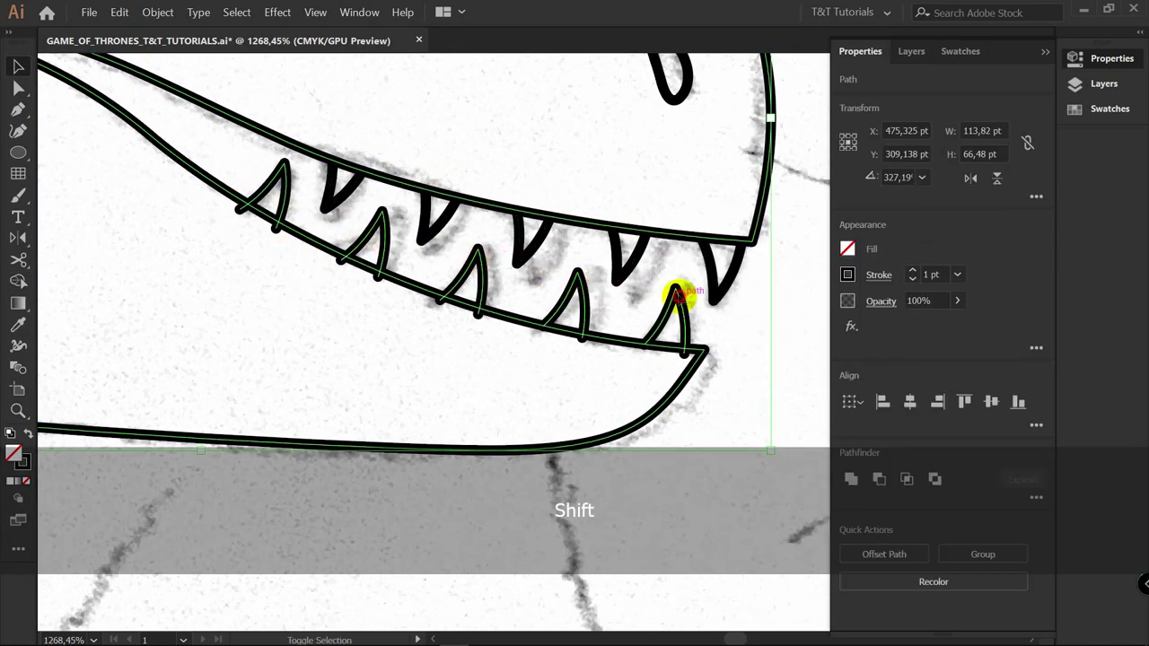
{"action": "scroll", "coordinate": [679, 294], "scroll_direction": "up", "scroll_amount": 5}
{"action": "key", "text": "shift+m"}
{"action": "left_click", "coordinate": [441, 353], "text": "alt"}
{"action": "left_click_drag", "start_coordinate": [356, 344], "coordinate": [658, 359]}
Trim the protruding ends of the remaining lower teeth toward the back of the jaw with Shape Builder
{"action": "key", "text": "z"}
{"action": "left_click_drag", "start_coordinate": [400, 311], "coordinate": [574, 384]}
{"action": "key", "text": "v"}
{"action": "key", "text": "shift+m"}
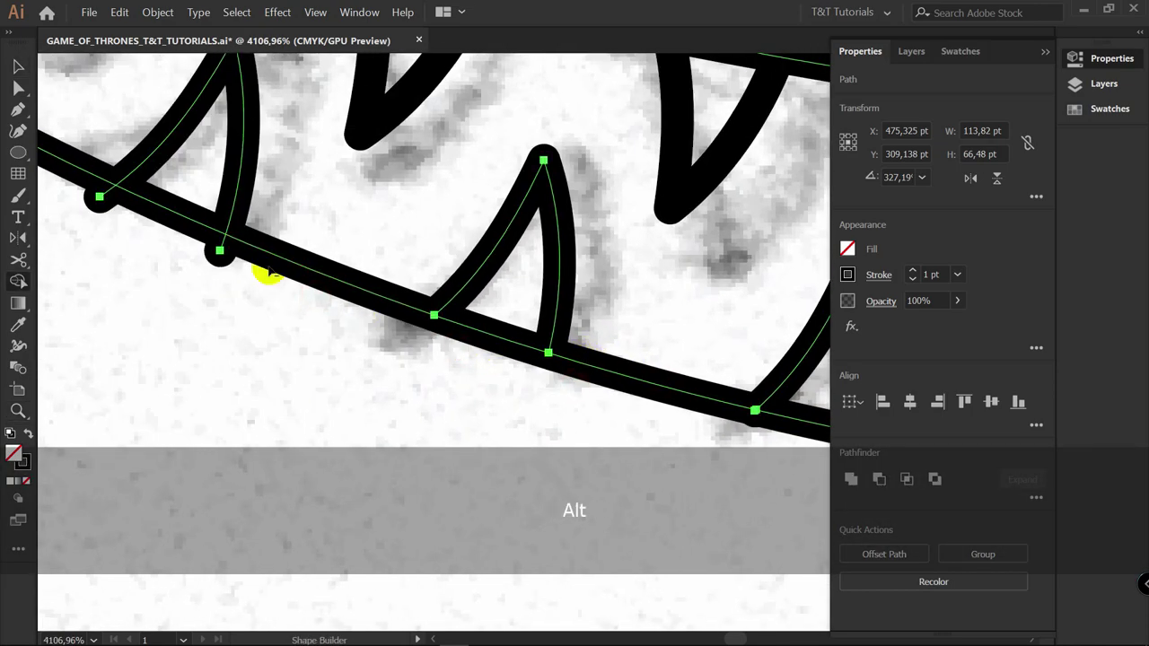
{"action": "left_click", "coordinate": [98, 195], "text": "alt"}
{"action": "left_click_drag", "start_coordinate": [107, 190], "coordinate": [487, 400]}
{"action": "left_click", "coordinate": [272, 307], "text": "alt"}
{"action": "left_click", "coordinate": [155, 245], "text": "alt"}
{"action": "key", "text": "v"}
Try to cut the curved line across the base of the lowest hanging spike with Shape Builder
{"action": "scroll", "coordinate": [228, 234], "scroll_direction": "down", "scroll_amount": 10}
{"action": "left_click", "coordinate": [665, 185]}
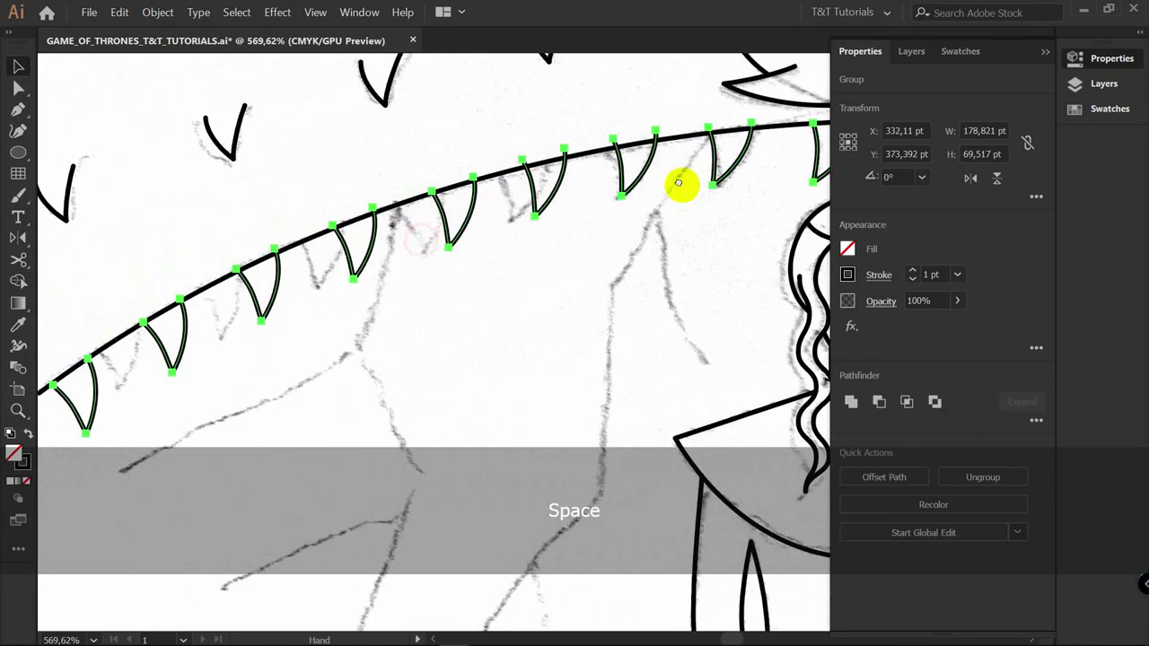
{"action": "left_click_drag", "start_coordinate": [680, 185], "coordinate": [703, 181]}
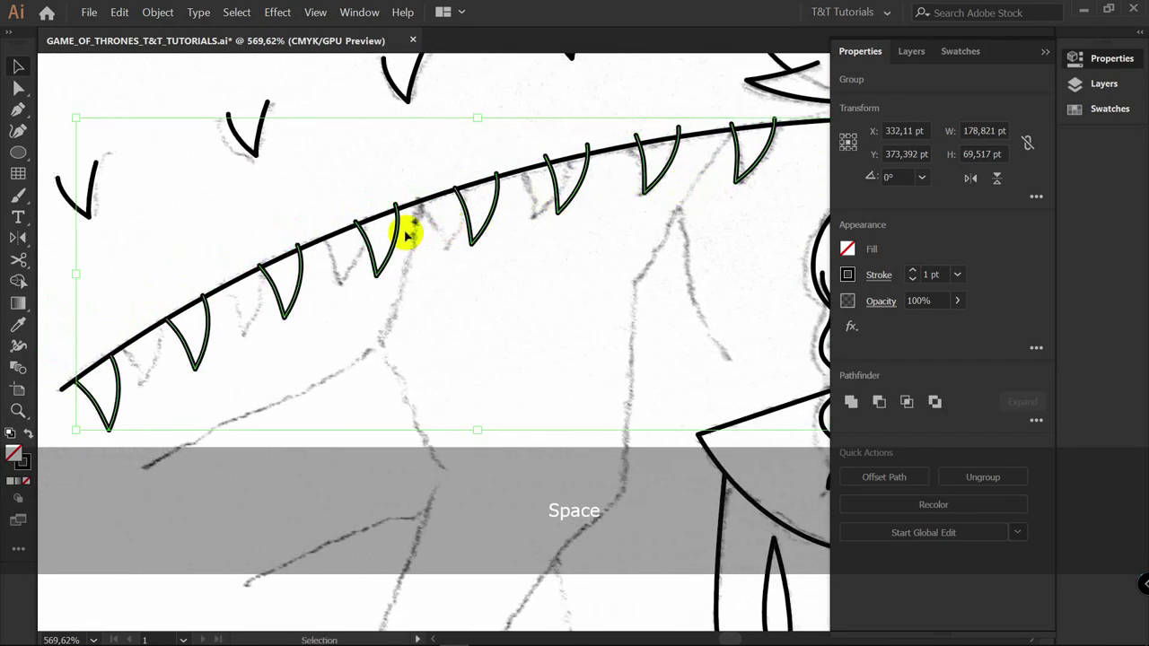
{"action": "left_click", "coordinate": [441, 194], "text": "shift"}
{"action": "scroll", "coordinate": [162, 350], "scroll_direction": "up", "scroll_amount": 3}
{"action": "key", "text": "shift+m"}
{"action": "key", "text": "space"}
{"action": "left_click_drag", "start_coordinate": [197, 337], "coordinate": [281, 280]}
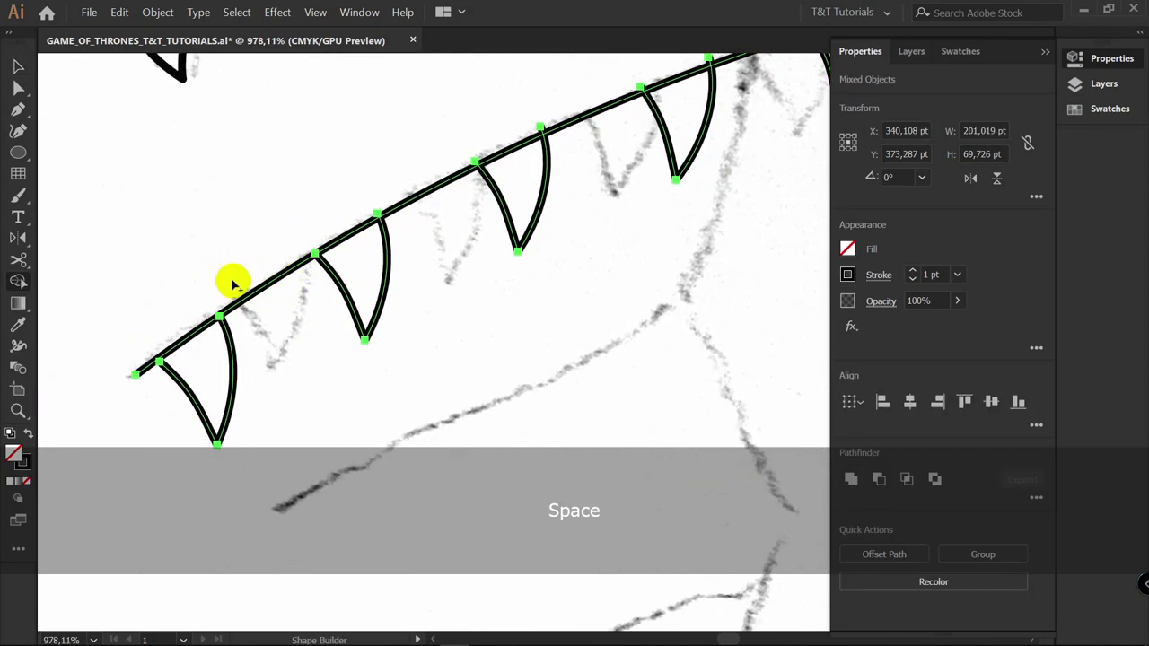
{"action": "key", "text": "alt"}
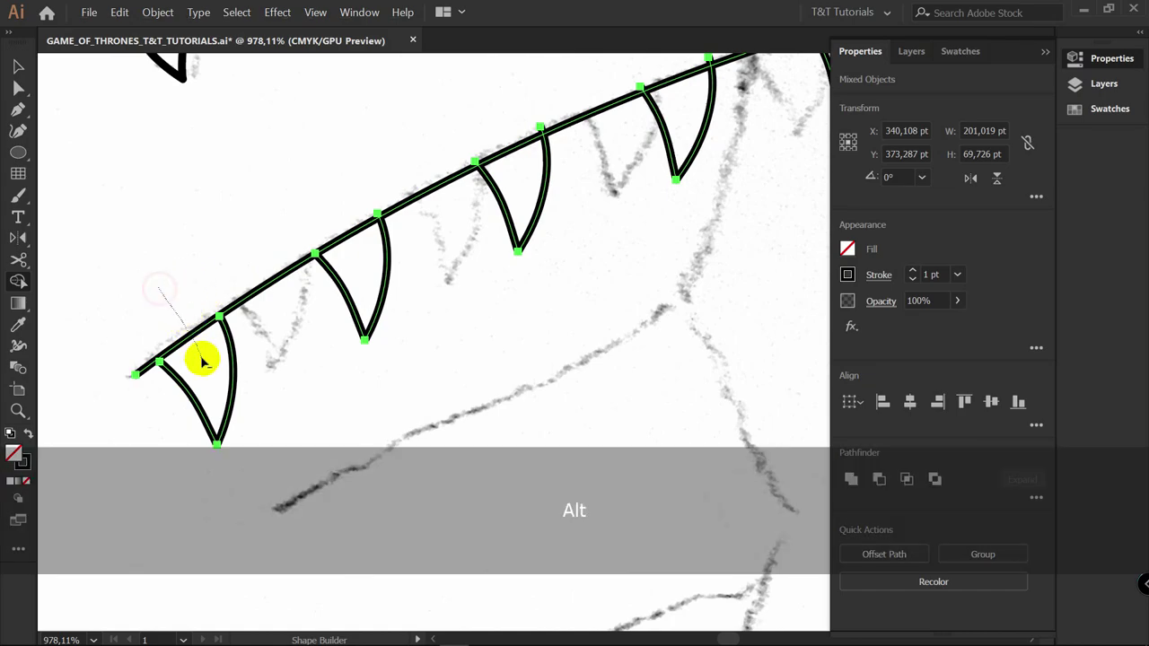
{"action": "left_click_drag", "start_coordinate": [160, 289], "coordinate": [203, 360]}
Isolate the hanging-spike group and move both upper anchor points of the lowest spike past the curved line so its ends cross it
{"action": "key", "text": "z"}
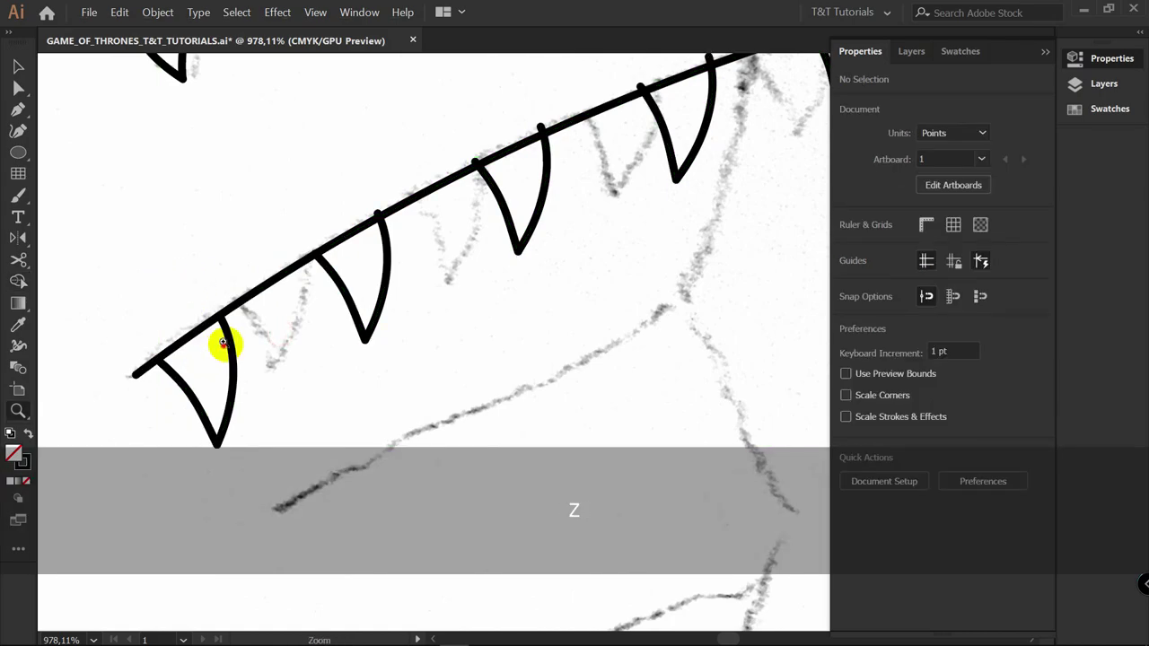
{"action": "left_click_drag", "start_coordinate": [223, 345], "coordinate": [254, 336]}
{"action": "key", "text": "v"}
{"action": "double_click", "coordinate": [231, 328]}
{"action": "key", "text": "a"}
{"action": "left_click_drag", "start_coordinate": [217, 293], "coordinate": [209, 275]}
{"action": "left_click_drag", "start_coordinate": [110, 373], "coordinate": [96, 360]}
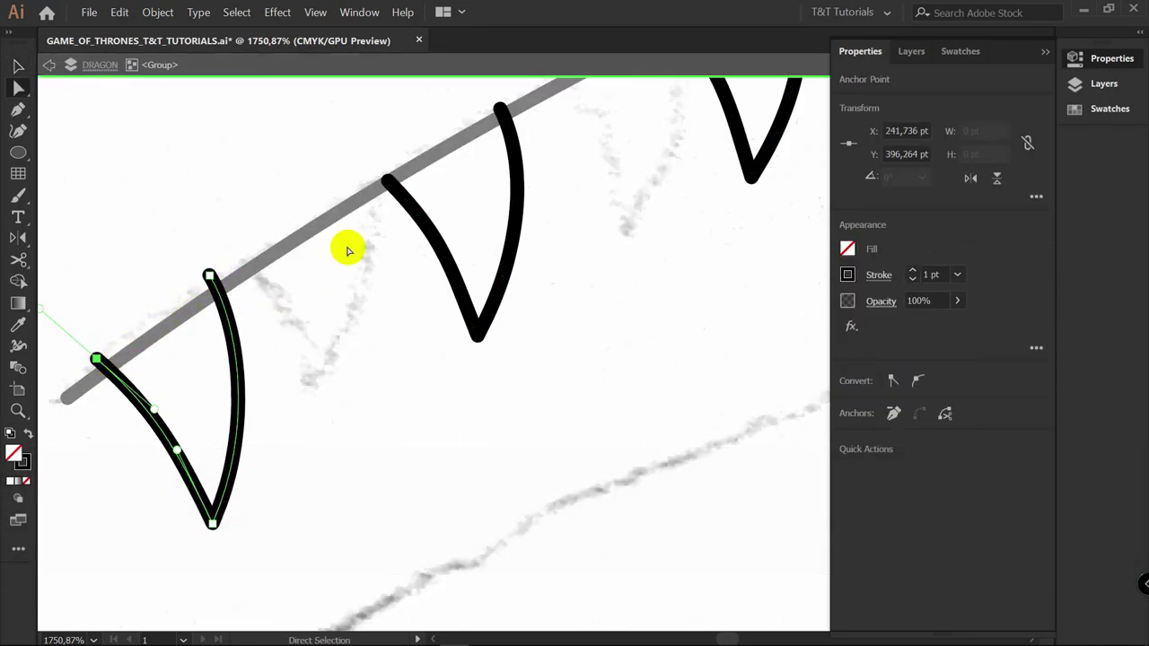
{"action": "key", "text": "v"}
{"action": "double_click", "coordinate": [321, 213]}
Select the hanging spikes with their curved line and remove the line segments across the spike bases with Shape Builder
{"action": "key", "text": "z"}
{"action": "left_click_drag", "start_coordinate": [422, 331], "coordinate": [341, 331]}
{"action": "key", "text": "space"}
{"action": "left_click_drag", "start_coordinate": [499, 283], "coordinate": [398, 288]}
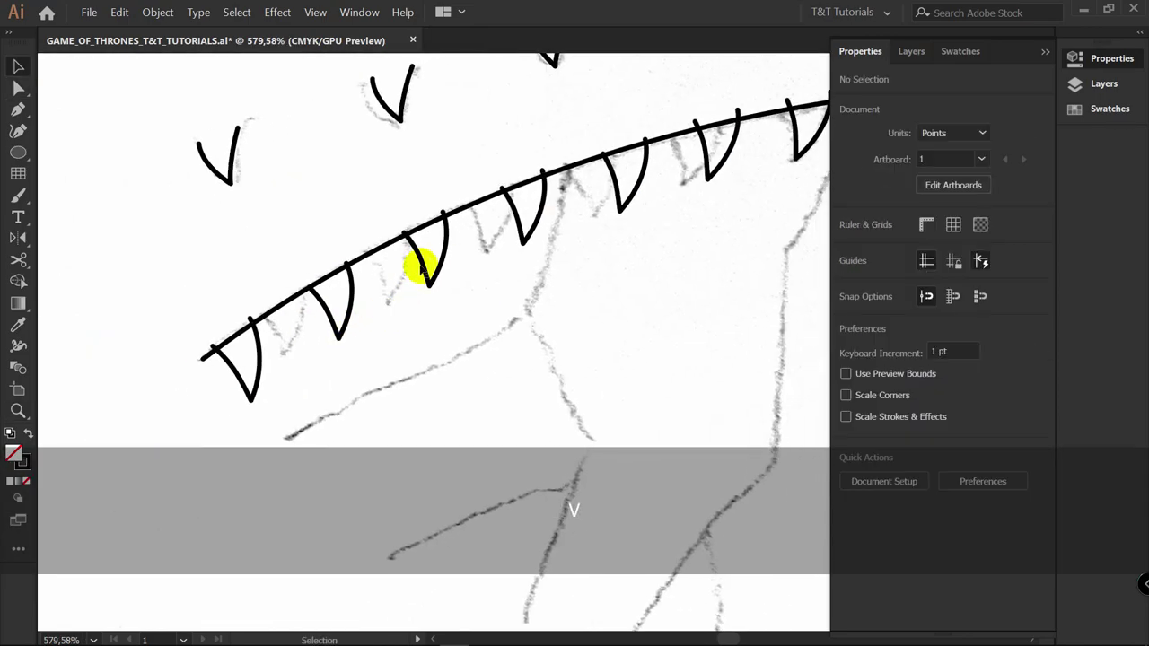
{"action": "left_click", "coordinate": [417, 261]}
{"action": "left_click", "coordinate": [381, 245], "text": "shift"}
{"action": "key", "text": "z"}
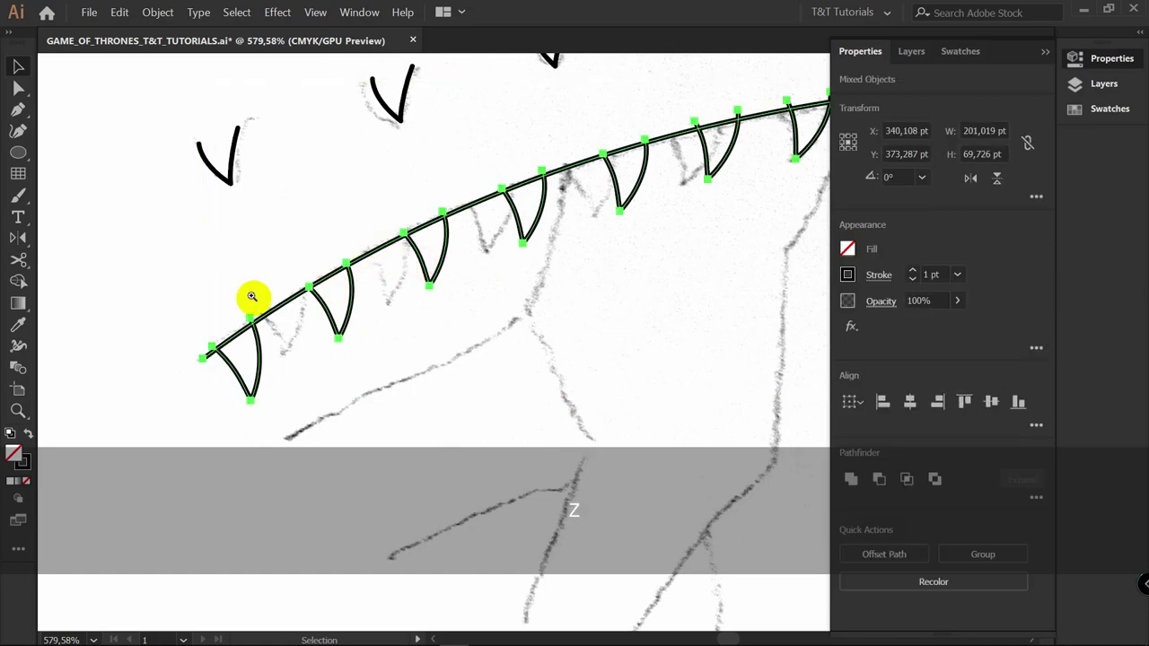
{"action": "left_click_drag", "start_coordinate": [251, 297], "coordinate": [347, 282]}
{"action": "key", "text": "shift+m"}
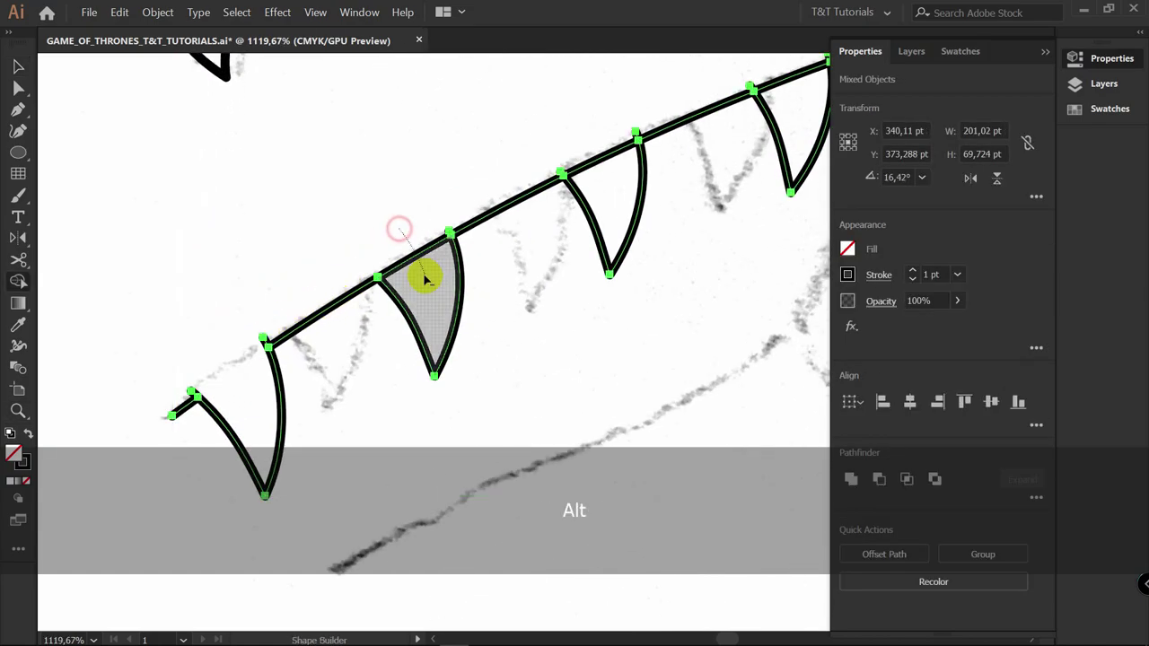
{"action": "left_click_drag", "start_coordinate": [593, 140], "coordinate": [341, 263]}
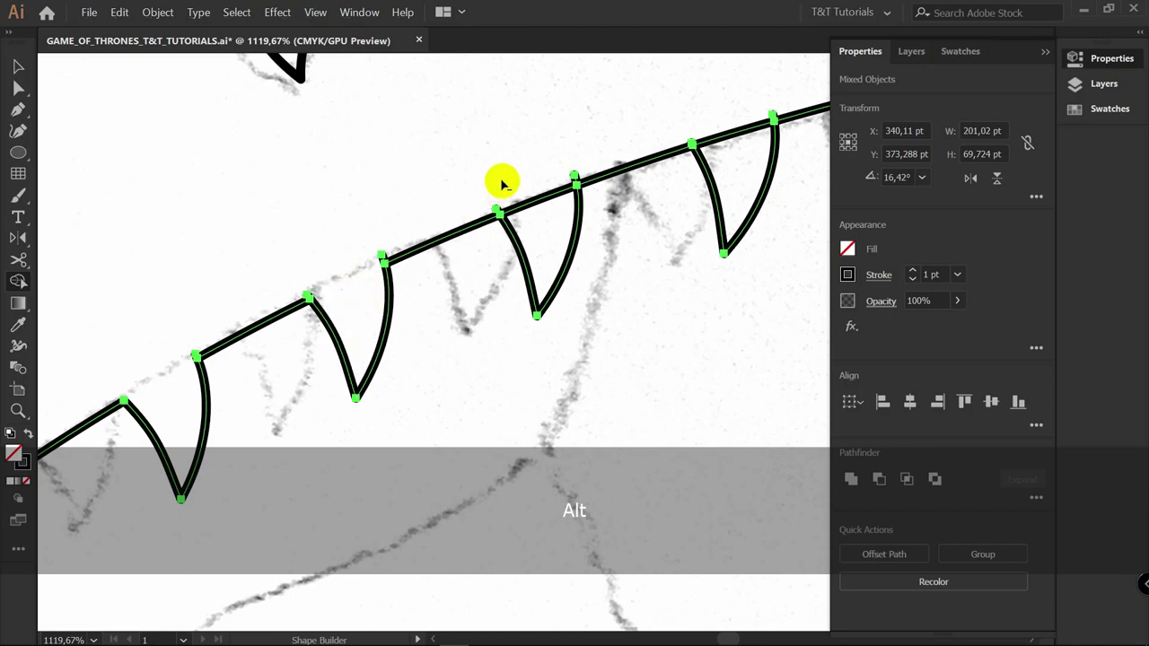
{"action": "left_click_drag", "start_coordinate": [500, 177], "coordinate": [257, 264]}
{"action": "left_click_drag", "start_coordinate": [812, 115], "coordinate": [530, 154]}
Trim the short spike ends that protrude above the curved line along the whole row of hanging spikes
{"action": "key", "text": "z"}
{"action": "key", "text": "v"}
{"action": "key", "text": "shift+m"}
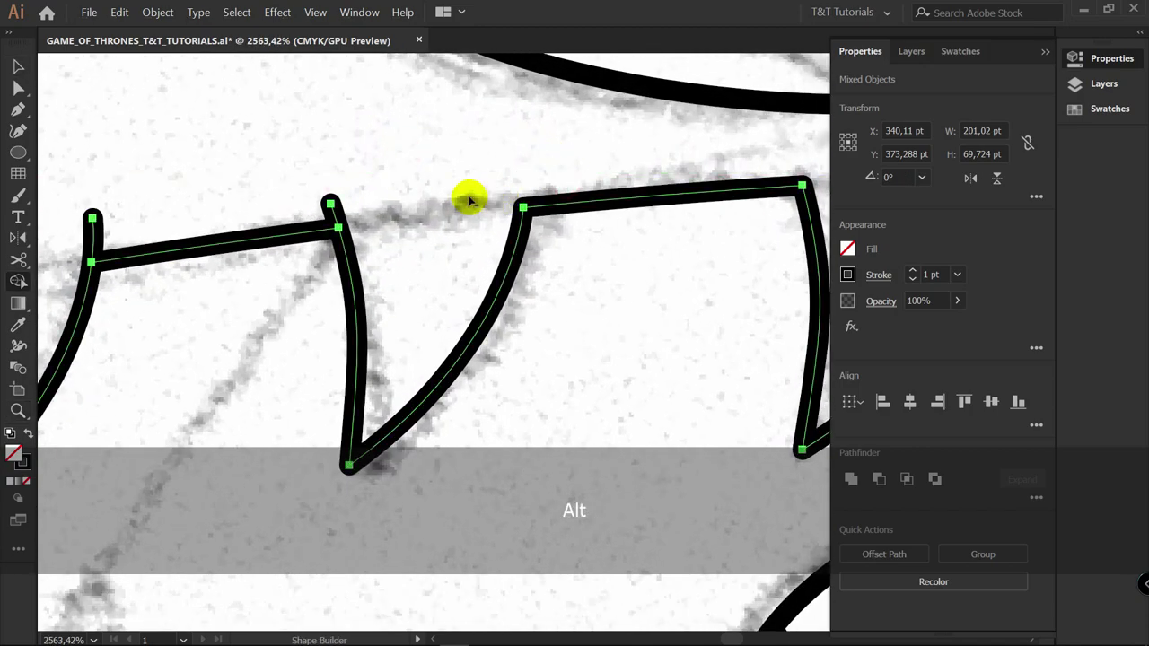
{"action": "left_click_drag", "start_coordinate": [359, 202], "coordinate": [312, 208]}
{"action": "left_click_drag", "start_coordinate": [156, 195], "coordinate": [714, 158]}
{"action": "left_click_drag", "start_coordinate": [682, 187], "coordinate": [442, 238]}
{"action": "mouse_move", "coordinate": [256, 266]}
{"action": "left_mouse_down"}
{"action": "mouse_move", "coordinate": [41, 326]}
{"action": "mouse_move", "coordinate": [635, 150]}
{"action": "left_mouse_up"}
{"action": "left_click_drag", "start_coordinate": [422, 197], "coordinate": [140, 288]}
{"action": "left_click_drag", "start_coordinate": [140, 288], "coordinate": [715, 118]}
{"action": "left_click_drag", "start_coordinate": [571, 161], "coordinate": [514, 197]}
{"action": "left_click_drag", "start_coordinate": [385, 237], "coordinate": [336, 261]}
{"action": "left_click_drag", "start_coordinate": [257, 269], "coordinate": [650, 122]}
{"action": "left_click_drag", "start_coordinate": [348, 285], "coordinate": [292, 314]}
{"action": "left_click_drag", "start_coordinate": [215, 326], "coordinate": [536, 156]}
{"action": "left_click_drag", "start_coordinate": [368, 271], "coordinate": [405, 259]}
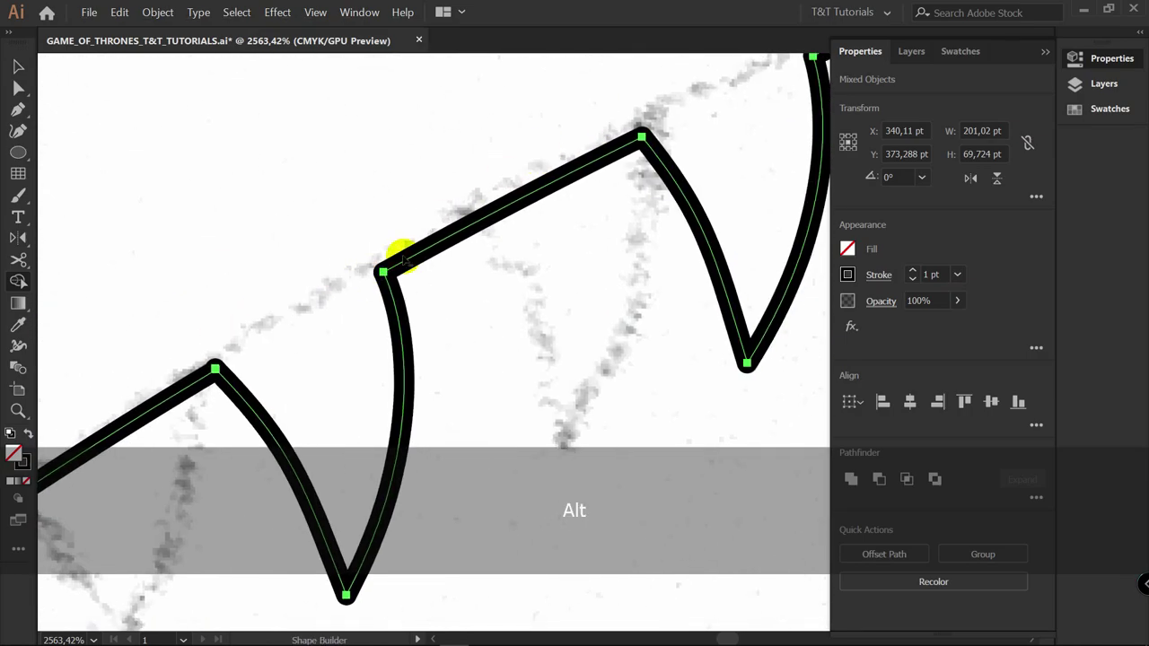
{"action": "left_click_drag", "start_coordinate": [204, 352], "coordinate": [647, 70]}
Draw the tower outline beyond the dragon's snout with the Pen tool: a tall vertical edge, a short top and a short drop
{"action": "scroll", "coordinate": [281, 318], "scroll_direction": "down", "scroll_amount": 5}
{"action": "key", "text": "p"}
{"action": "left_click", "coordinate": [536, 451]}
{"action": "left_click", "coordinate": [538, 132]}
{"action": "left_click", "coordinate": [502, 135]}
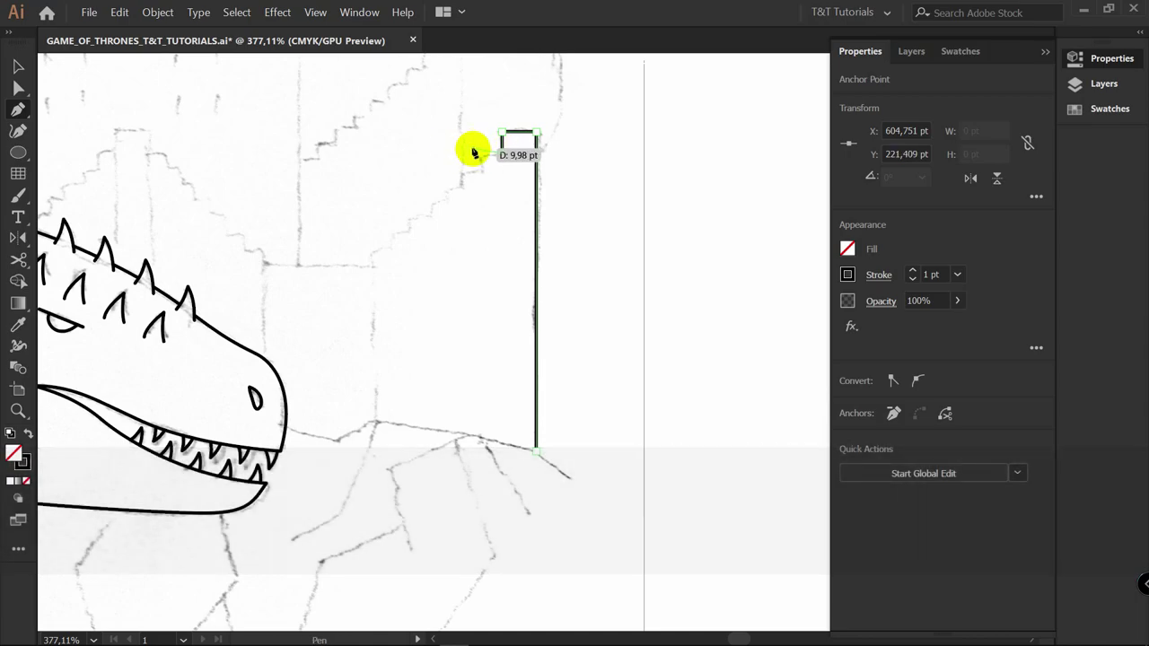
{"action": "key", "text": "v"}
{"action": "left_click", "coordinate": [472, 131]}
Draw an L-shaped stair step about 6.7 pt wide and 4.9 pt high beside the lower end of the tower's short drop
{"action": "key", "text": "z"}
{"action": "left_click_drag", "start_coordinate": [471, 157], "coordinate": [710, 200]}
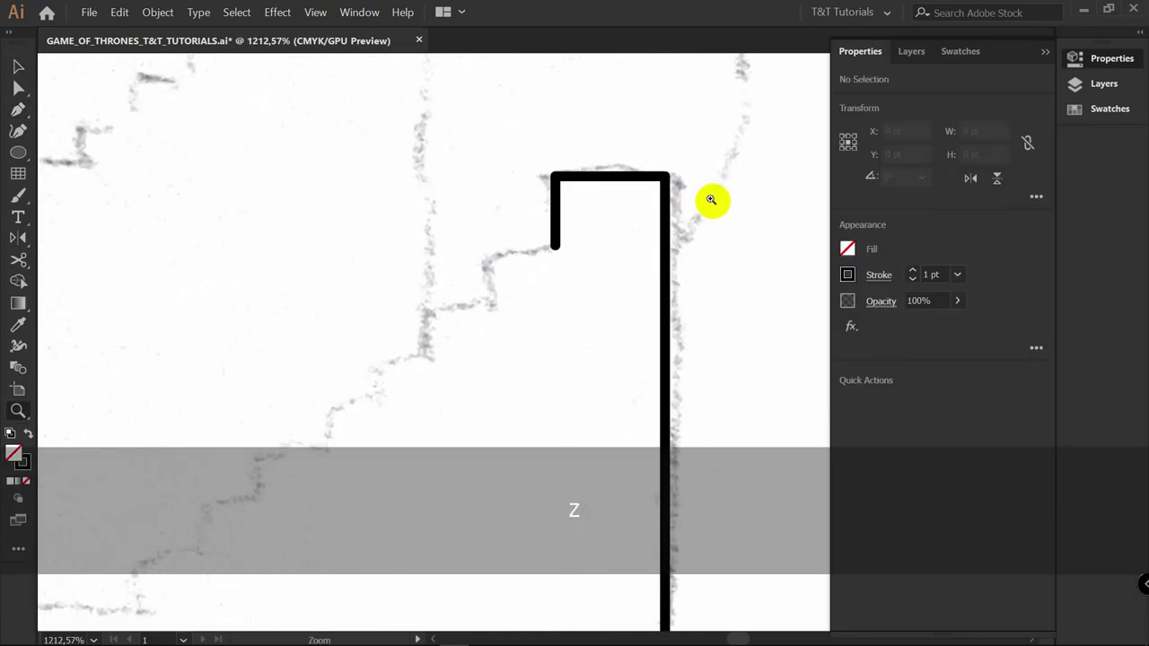
{"action": "key", "text": "p"}
{"action": "left_click", "coordinate": [491, 305]}
{"action": "left_click", "coordinate": [491, 258], "text": "shift"}
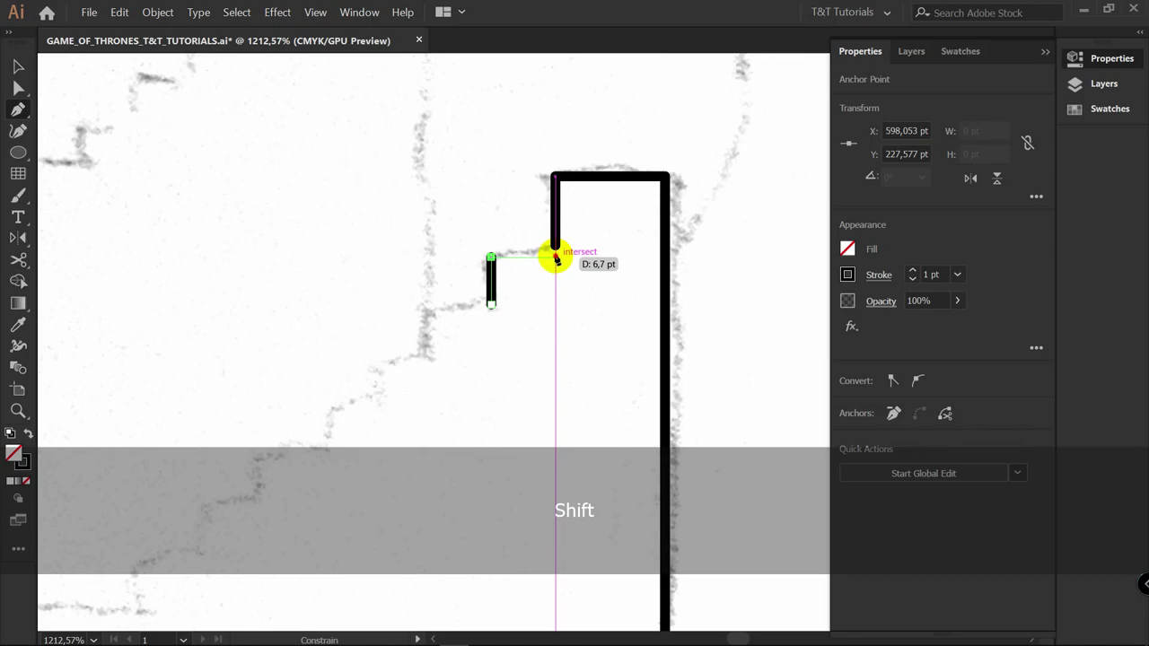
{"action": "left_click", "coordinate": [556, 258], "text": "shift"}
Raise the stair step's horizontal segment until it meets the lower end of the tower's short drop
{"action": "key", "text": "z"}
{"action": "left_click_drag", "start_coordinate": [527, 253], "coordinate": [575, 276]}
{"action": "key", "text": "v"}
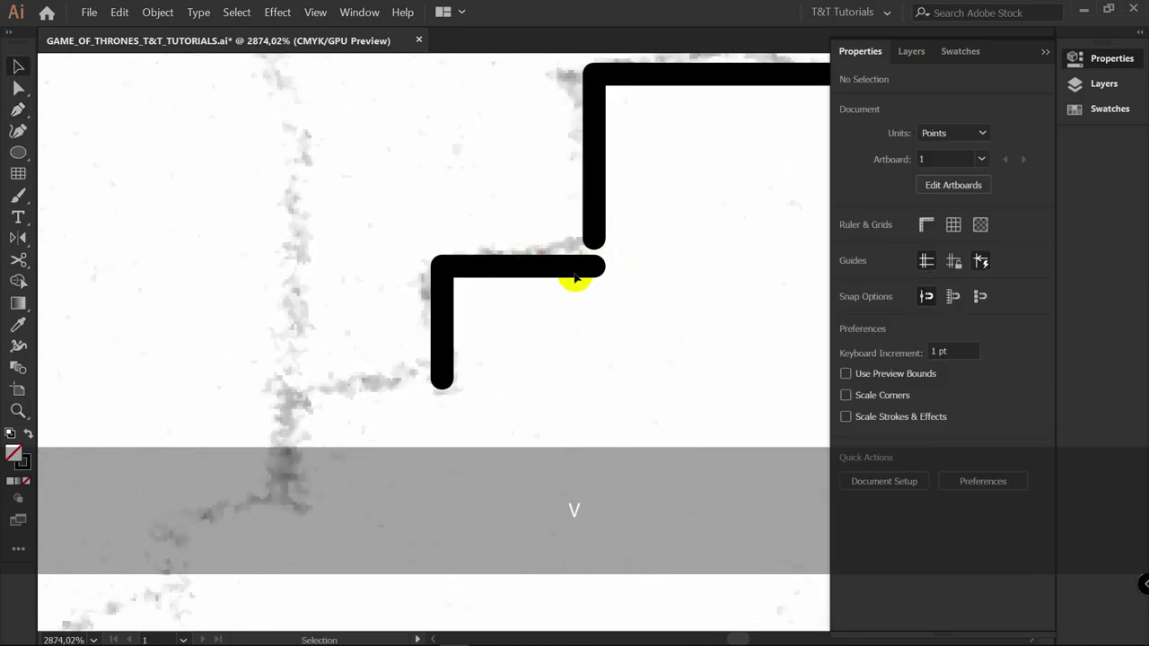
{"action": "key", "text": "a"}
{"action": "left_click", "coordinate": [441, 263]}
{"action": "left_click", "coordinate": [594, 265], "text": "shift"}
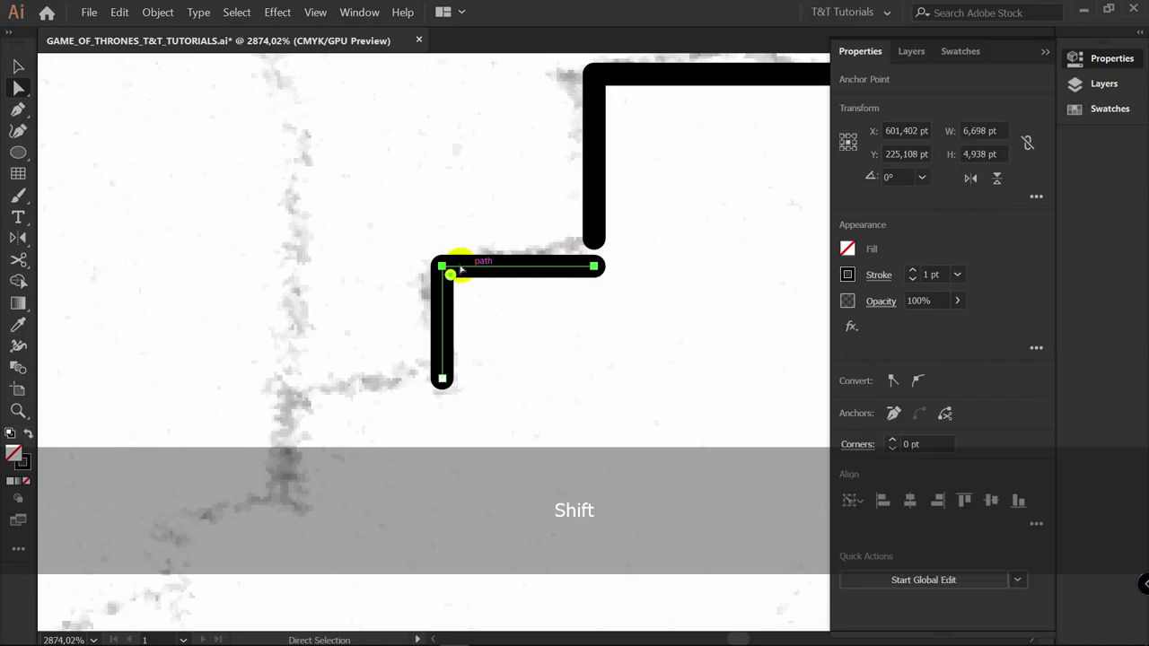
{"action": "left_click_drag", "start_coordinate": [594, 266], "coordinate": [594, 240]}
{"action": "left_click", "coordinate": [594, 204]}
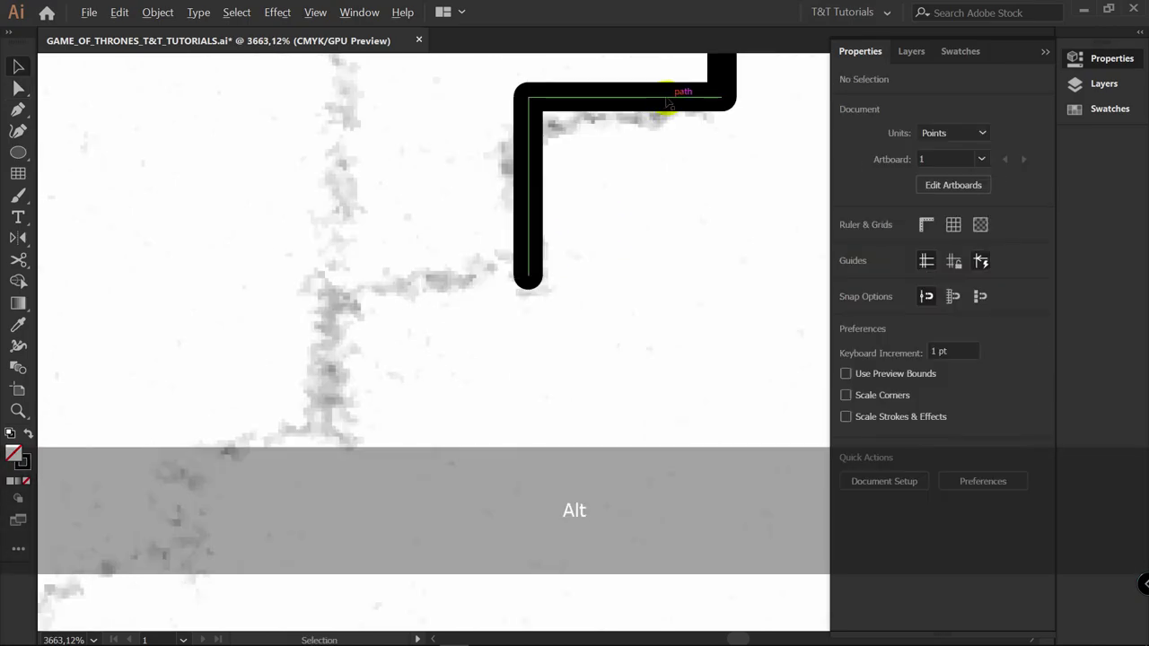
Duplicate the stair step diagonally downward from its lower end and repeat the copy to build a six-step staircase
{"action": "left_click_drag", "start_coordinate": [668, 101], "coordinate": [466, 256]}
{"action": "left_click_drag", "start_coordinate": [466, 287], "coordinate": [474, 280]}
{"action": "left_click", "coordinate": [569, 275]}
{"action": "key", "text": "a"}
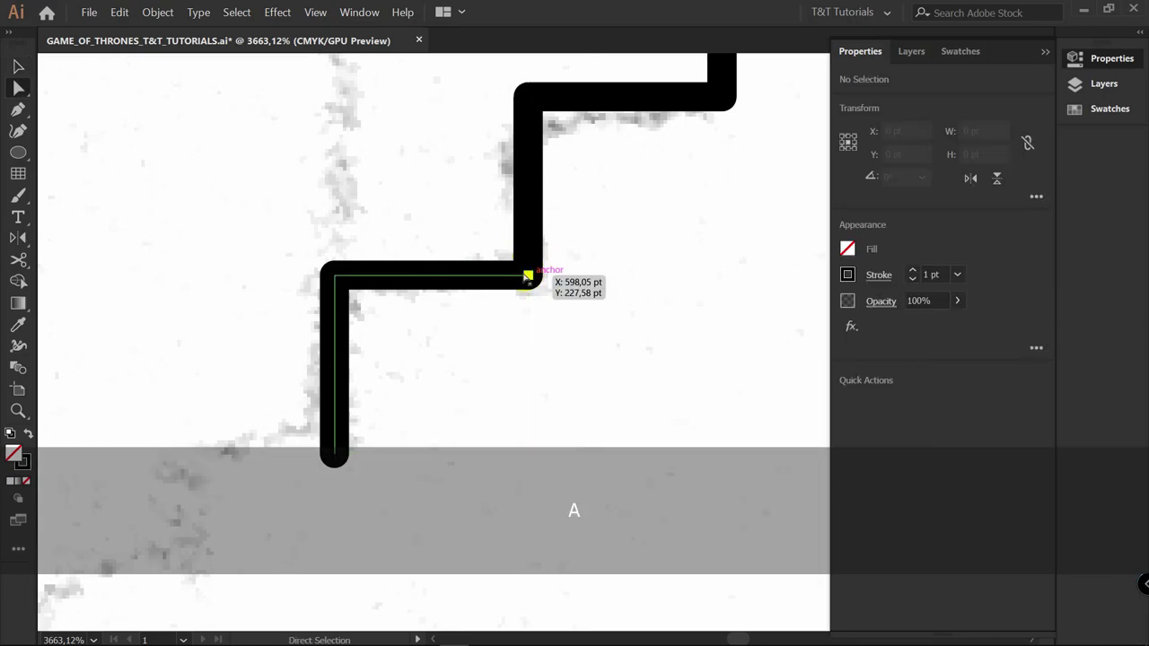
{"action": "left_click", "coordinate": [502, 268]}
{"action": "key", "text": "z"}
{"action": "left_click_drag", "start_coordinate": [495, 267], "coordinate": [431, 224]}
{"action": "key", "text": "v"}
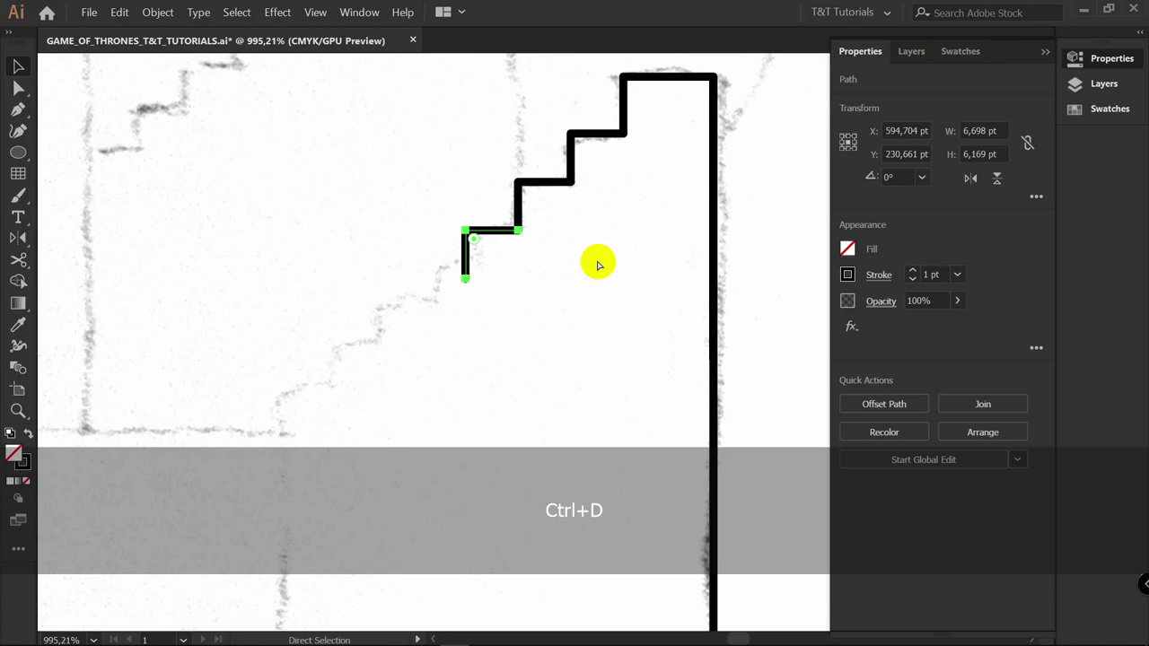
Select the six-step staircase and place a copy of it over the sketched stairs nearer the dragon's head
{"action": "left_click_drag", "start_coordinate": [277, 146], "coordinate": [575, 438]}
{"action": "left_click_drag", "start_coordinate": [308, 423], "coordinate": [295, 434]}
{"action": "left_click", "coordinate": [324, 462]}
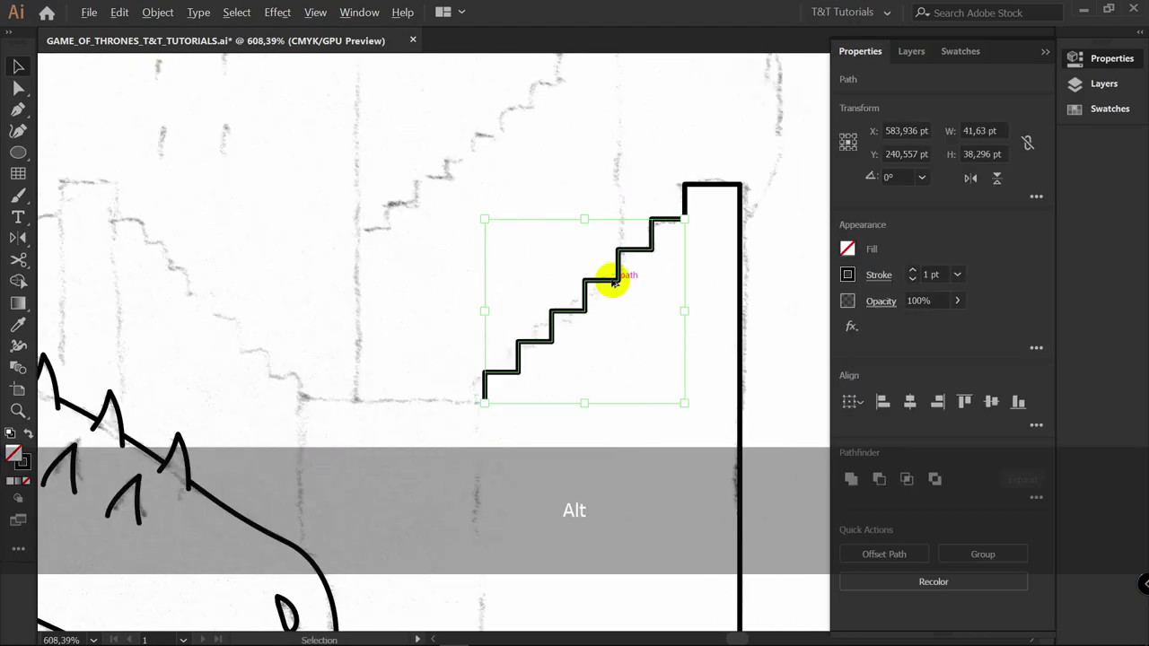
{"action": "left_click_drag", "start_coordinate": [612, 280], "coordinate": [338, 283]}
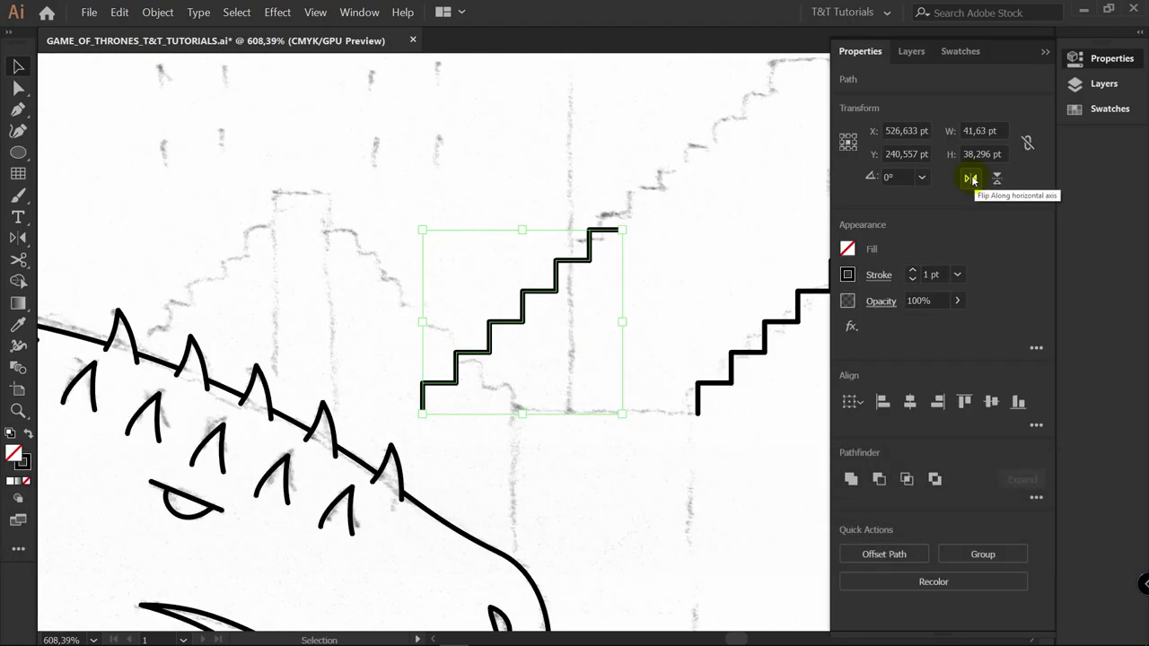
Flip the copied staircase horizontally, then position and narrow it to fit the sketched descending stairs
{"action": "left_click", "coordinate": [971, 179]}
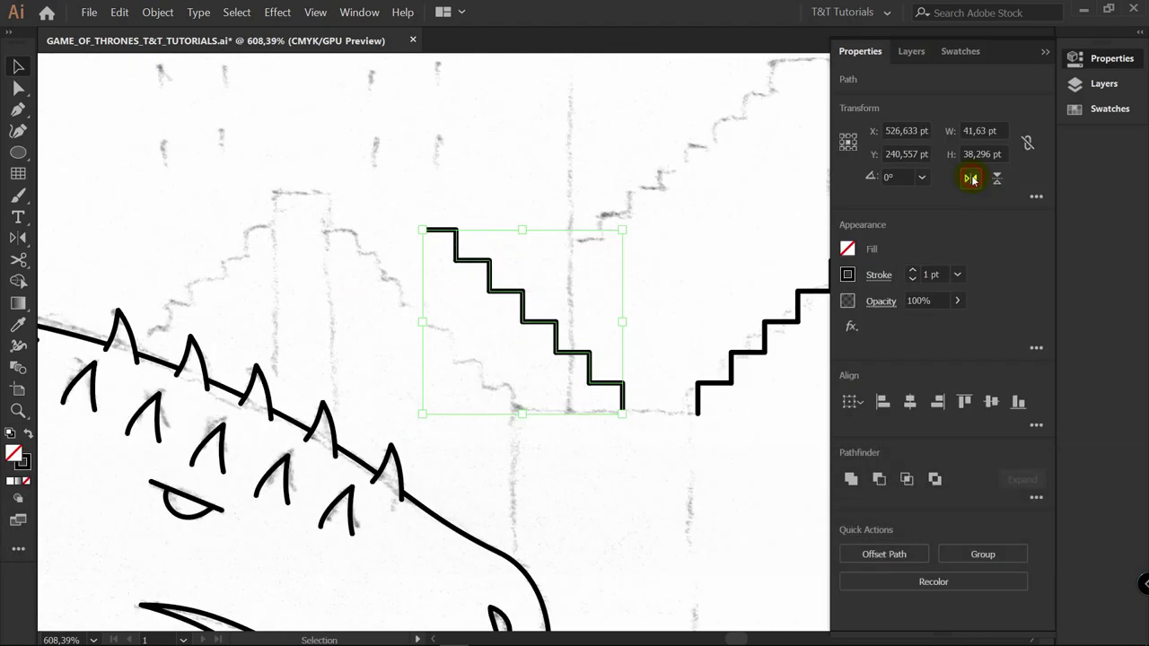
{"action": "left_click_drag", "start_coordinate": [464, 237], "coordinate": [359, 232]}
{"action": "left_click_drag", "start_coordinate": [529, 329], "coordinate": [499, 321]}
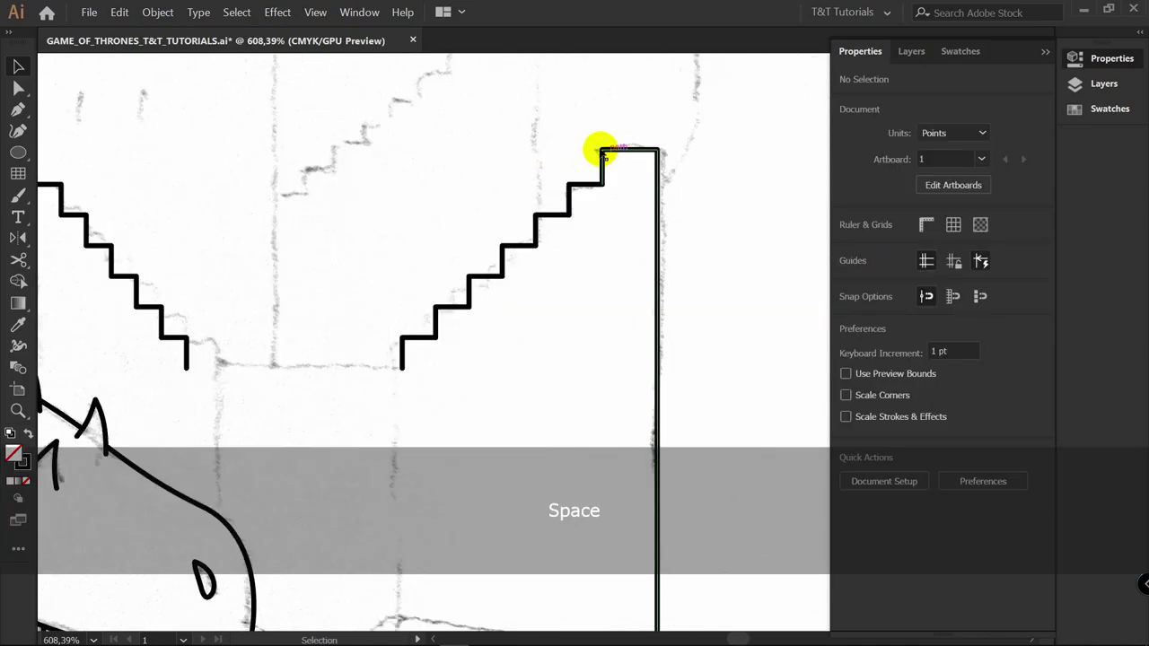
Draw a rectangle about 11.5 × 53.7 pt for the narrow tower and place it at the head of the descending stairs
{"action": "key", "text": "m"}
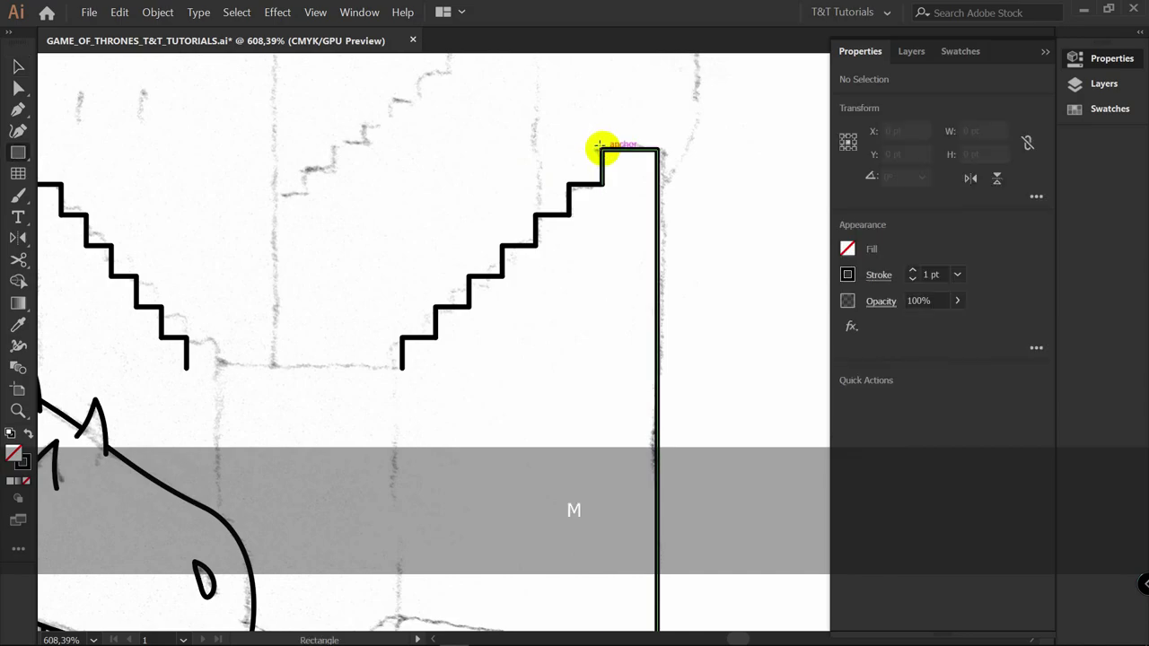
{"action": "left_click_drag", "start_coordinate": [599, 145], "coordinate": [658, 405]}
{"action": "key", "text": "v"}
{"action": "key", "text": "space"}
{"action": "left_click_drag", "start_coordinate": [623, 269], "coordinate": [149, 223]}
{"action": "left_click", "coordinate": [396, 189]}
{"action": "key", "text": "space"}
{"action": "left_click_drag", "start_coordinate": [395, 189], "coordinate": [550, 209]}
Create a mirrored copy of the descending staircase across the narrow tower's vertical centre axis
{"action": "left_click_drag", "start_coordinate": [547, 187], "coordinate": [375, 373]}
{"action": "key", "text": "o"}
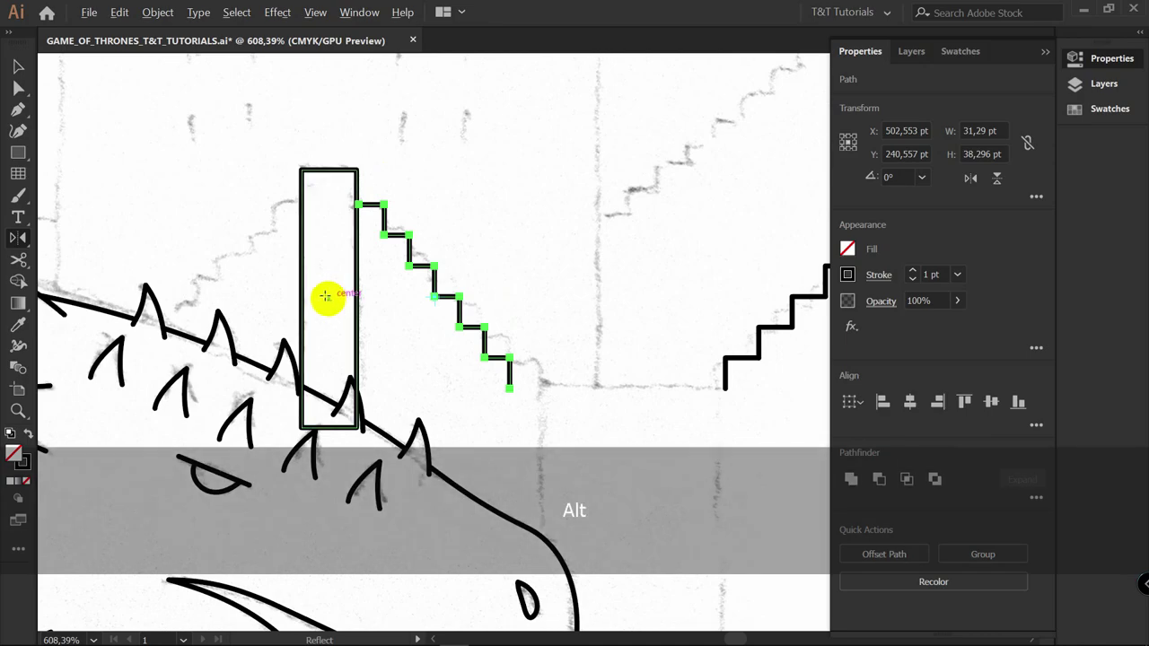
{"action": "left_click", "coordinate": [328, 296], "text": "alt"}
{"action": "left_click", "coordinate": [826, 429]}
Delete the lowest step of the mirrored staircase where it lies over the dragon's head
{"action": "key", "text": "z"}
{"action": "left_click_drag", "start_coordinate": [284, 222], "coordinate": [135, 491]}
{"action": "key", "text": "v"}
{"action": "left_click", "coordinate": [334, 360]}
{"action": "left_click", "coordinate": [323, 338]}
{"action": "key", "text": "Delete"}
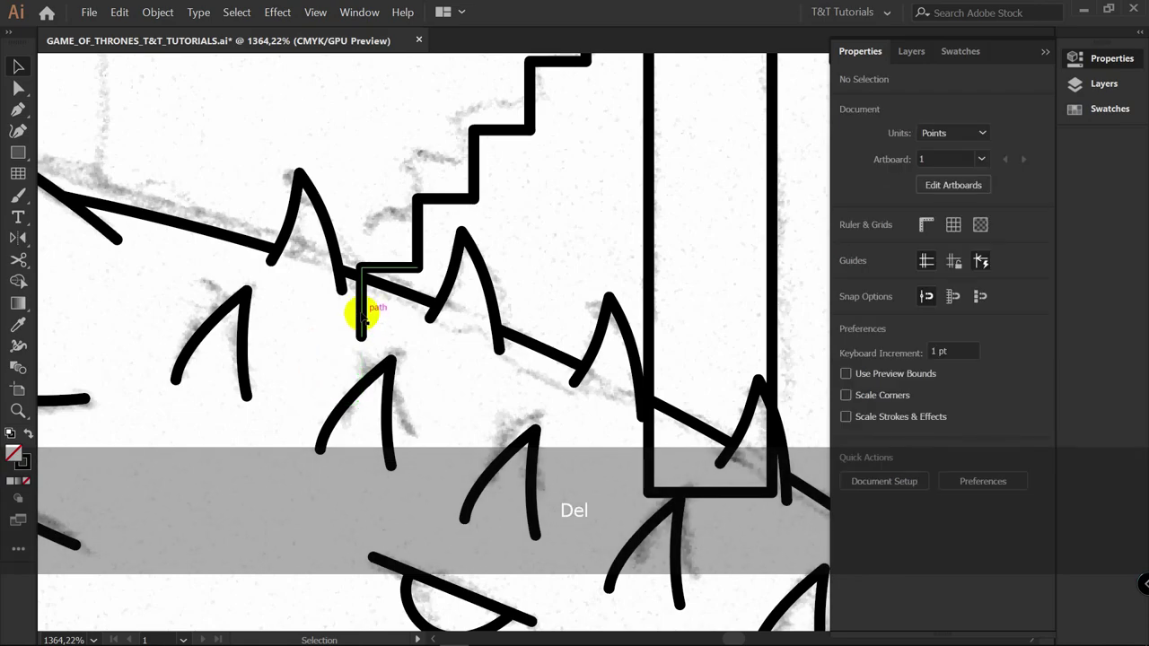
Cut the remaining bottom stair step where it crosses the dragon's head outline and delete the part below it
{"action": "left_click", "coordinate": [362, 314]}
{"action": "key", "text": "z"}
{"action": "left_click_drag", "start_coordinate": [314, 210], "coordinate": [457, 365]}
{"action": "key", "text": "c"}
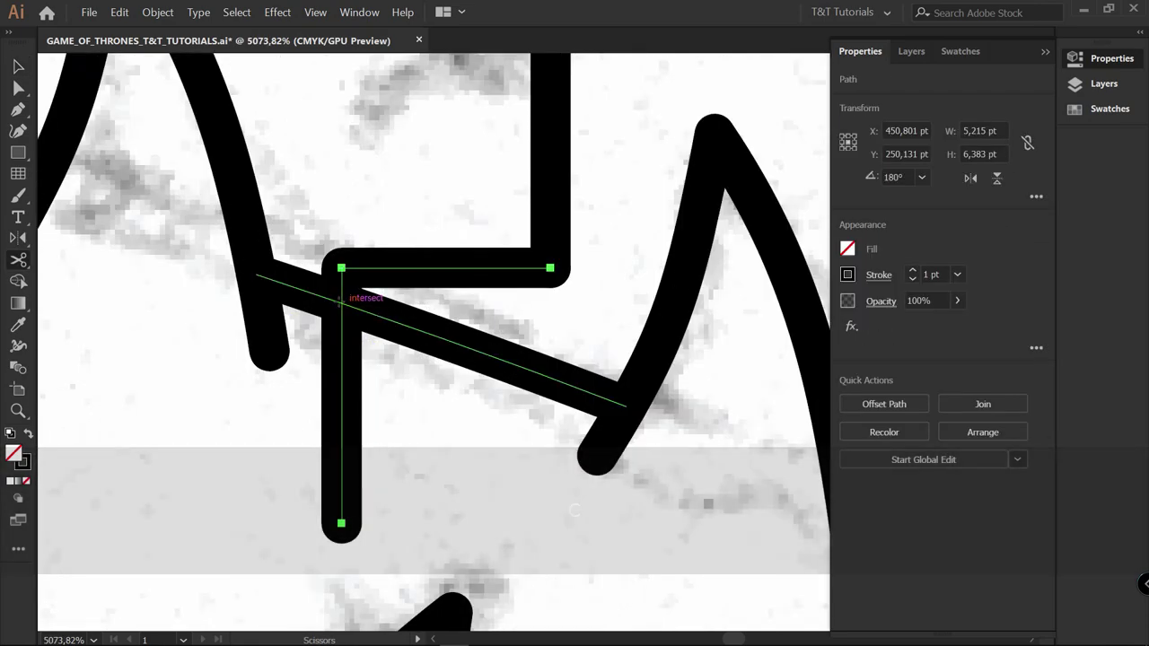
{"action": "left_click", "coordinate": [341, 302]}
{"action": "key", "text": "v"}
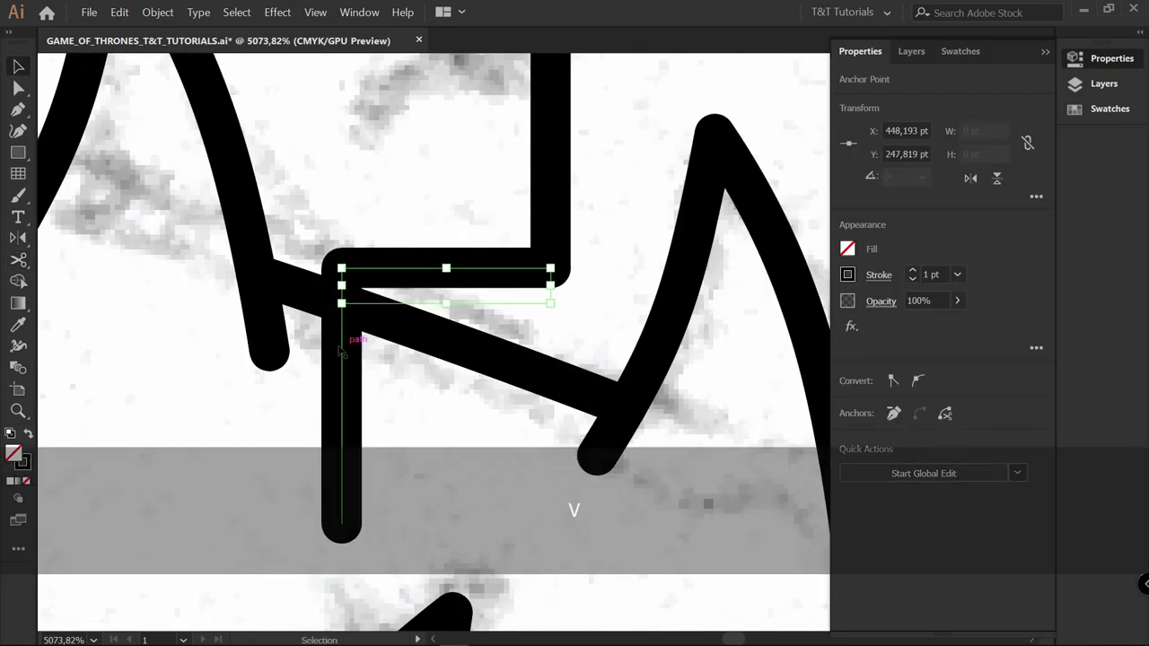
{"action": "left_click", "coordinate": [342, 350]}
{"action": "key", "text": "Delete"}
Cut both sides of the narrow tower at the dragon's head outline and delete the portion below the cuts
{"action": "left_click", "coordinate": [490, 331]}
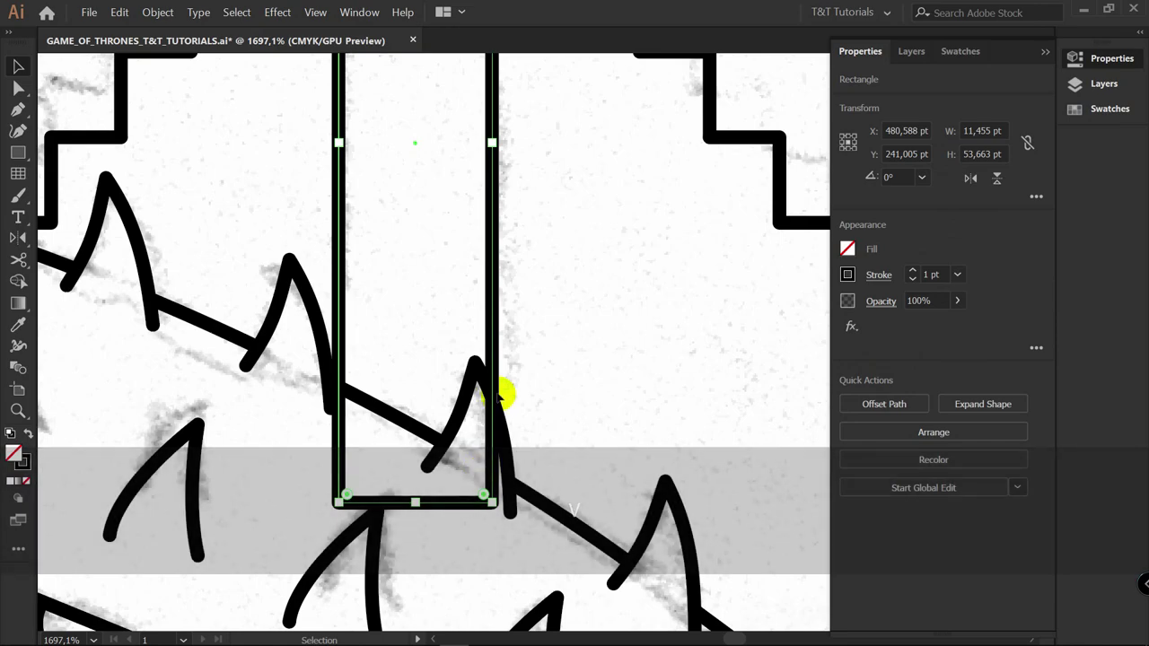
{"action": "key", "text": "c"}
{"action": "left_click", "coordinate": [492, 398]}
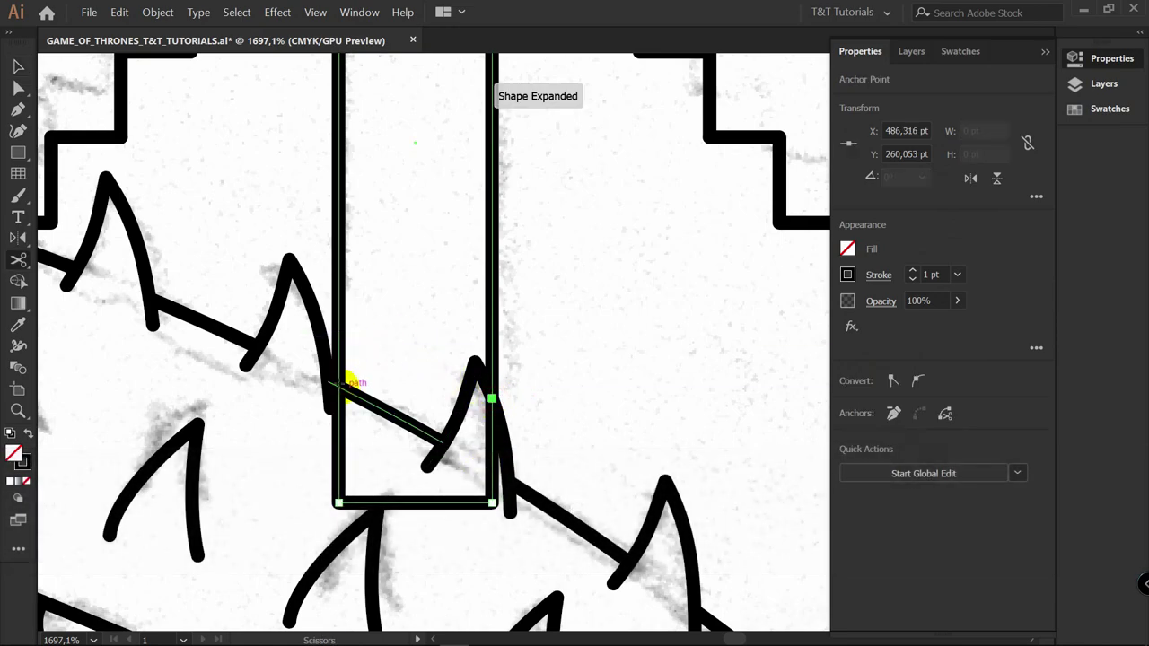
{"action": "left_click", "coordinate": [340, 386]}
{"action": "key", "text": "v"}
{"action": "left_click", "coordinate": [337, 456]}
{"action": "key", "text": "Delete"}
Draw a horizontal line between the lower ends of the two facing staircases and snap its ends to them
{"action": "key", "text": "p"}
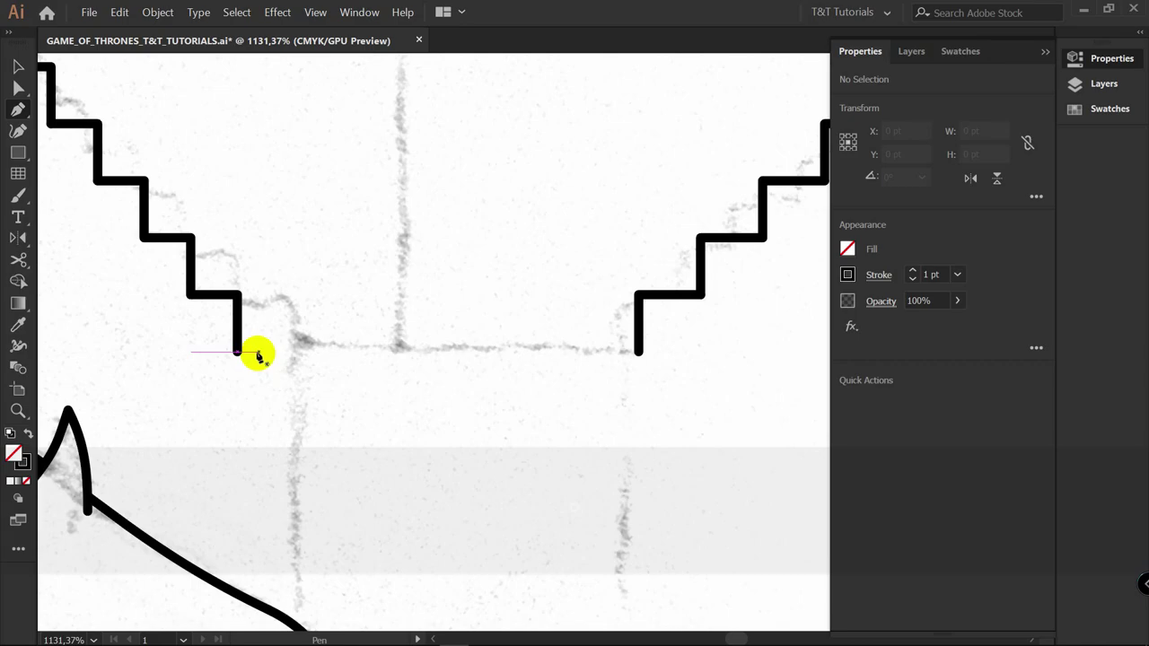
{"action": "left_click", "coordinate": [256, 352]}
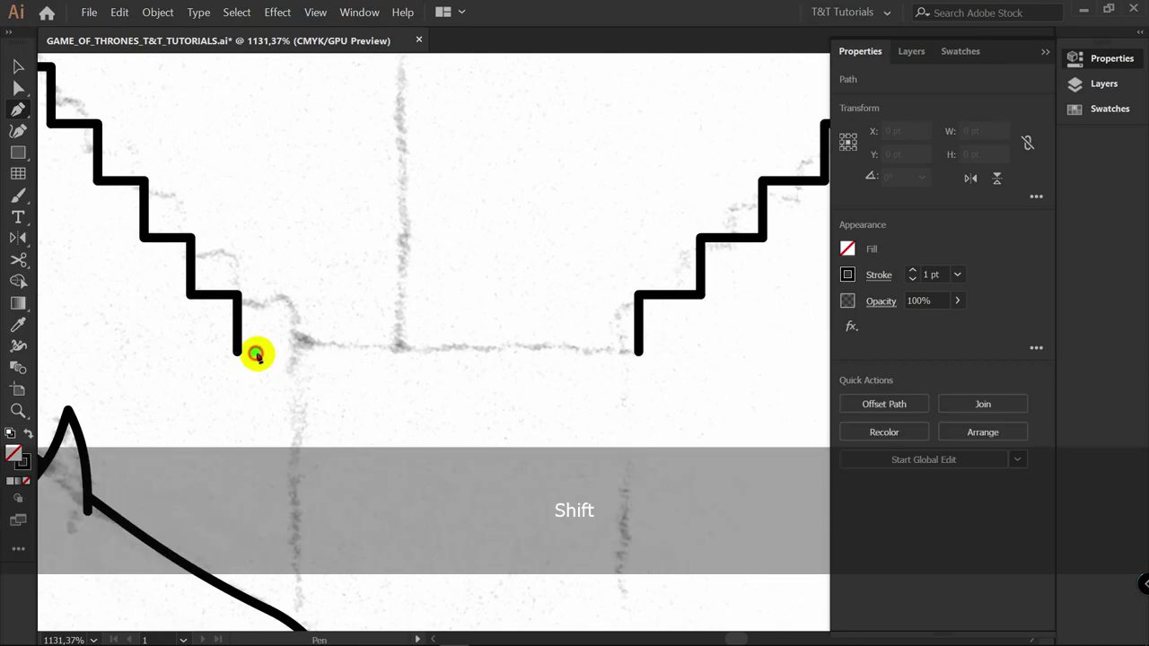
{"action": "left_click", "coordinate": [624, 353], "text": "shift"}
{"action": "key", "text": "a"}
{"action": "left_click_drag", "start_coordinate": [625, 354], "coordinate": [638, 352]}
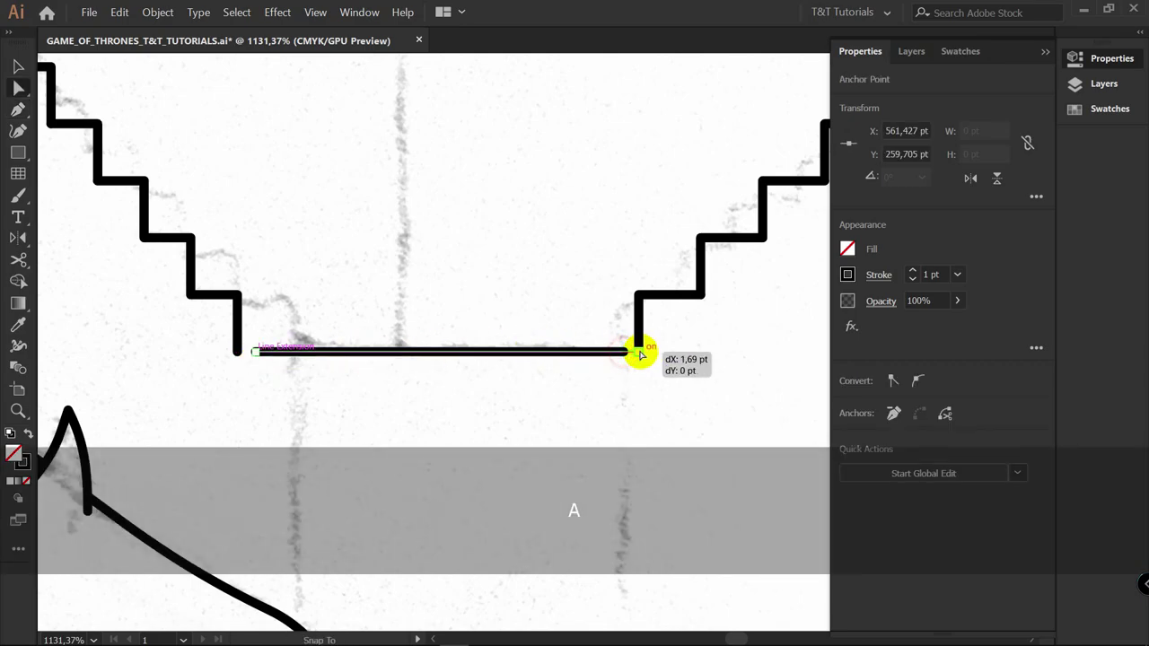
{"action": "left_click_drag", "start_coordinate": [257, 354], "coordinate": [238, 353]}
{"action": "left_click", "coordinate": [341, 320]}
{"action": "key", "text": "v"}
{"action": "left_click_drag", "start_coordinate": [423, 352], "coordinate": [423, 400]}
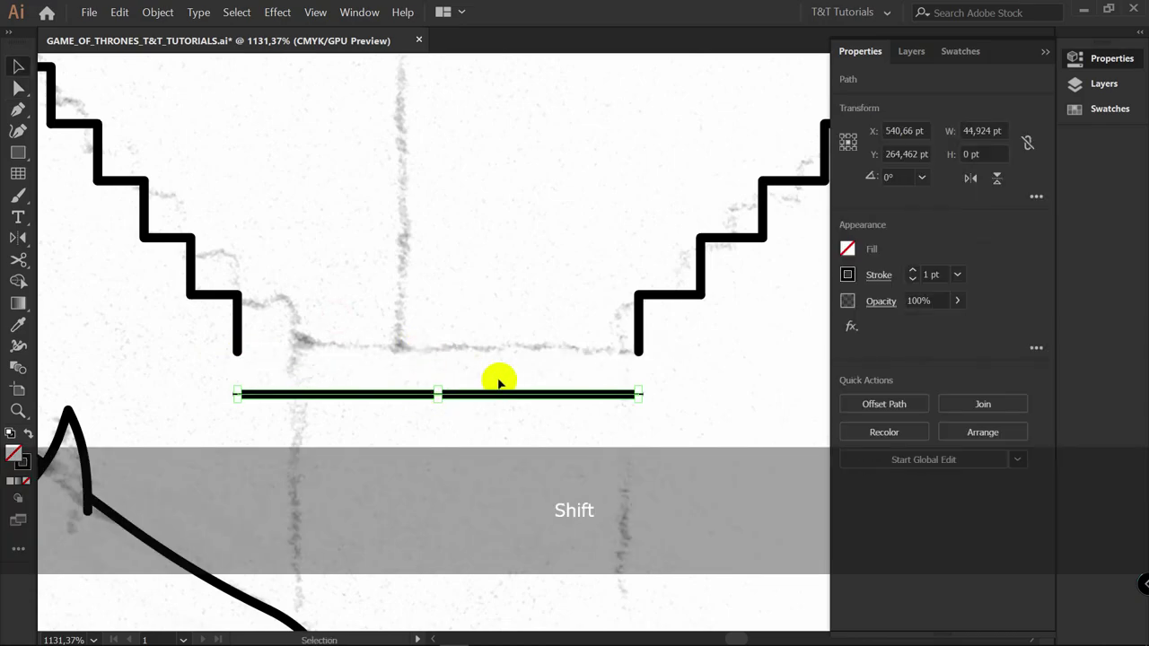
{"action": "key", "text": "ctrl+z"}
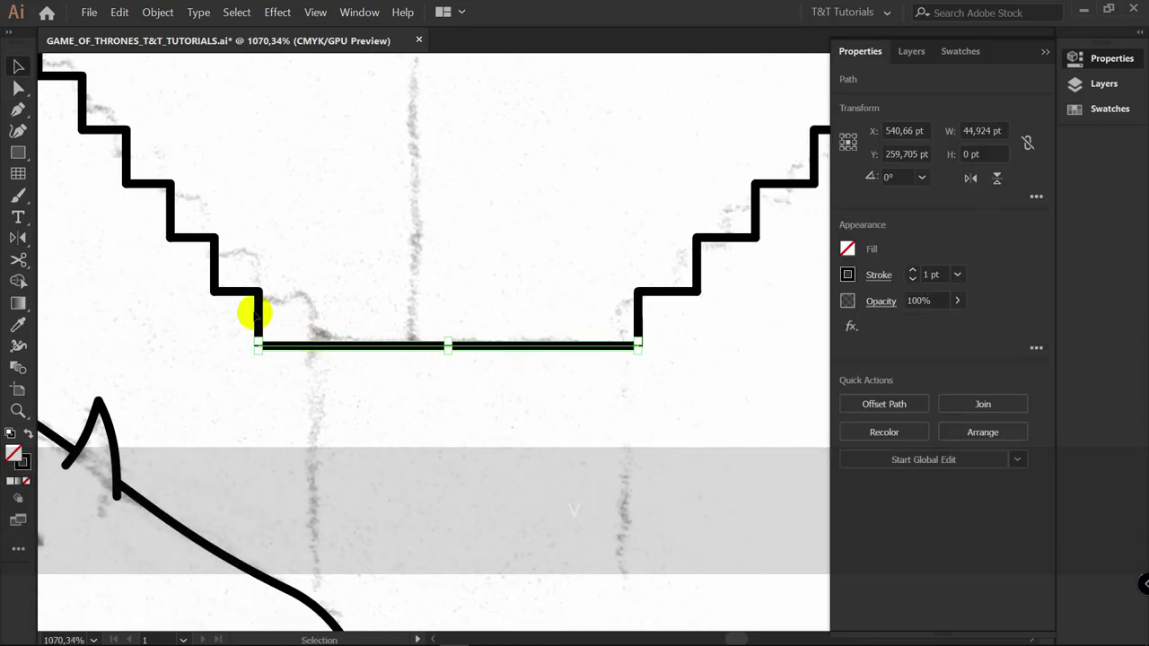
Copy the stepped outer tower up and inward over the sketched one behind it, and end its outer wall at the front stairs
{"action": "left_click", "coordinate": [635, 233]}
{"action": "left_click_drag", "start_coordinate": [685, 171], "coordinate": [376, 392]}
{"action": "scroll", "coordinate": [376, 392], "scroll_direction": "down", "scroll_amount": 3}
{"action": "left_click_drag", "start_coordinate": [267, 196], "coordinate": [718, 500]}
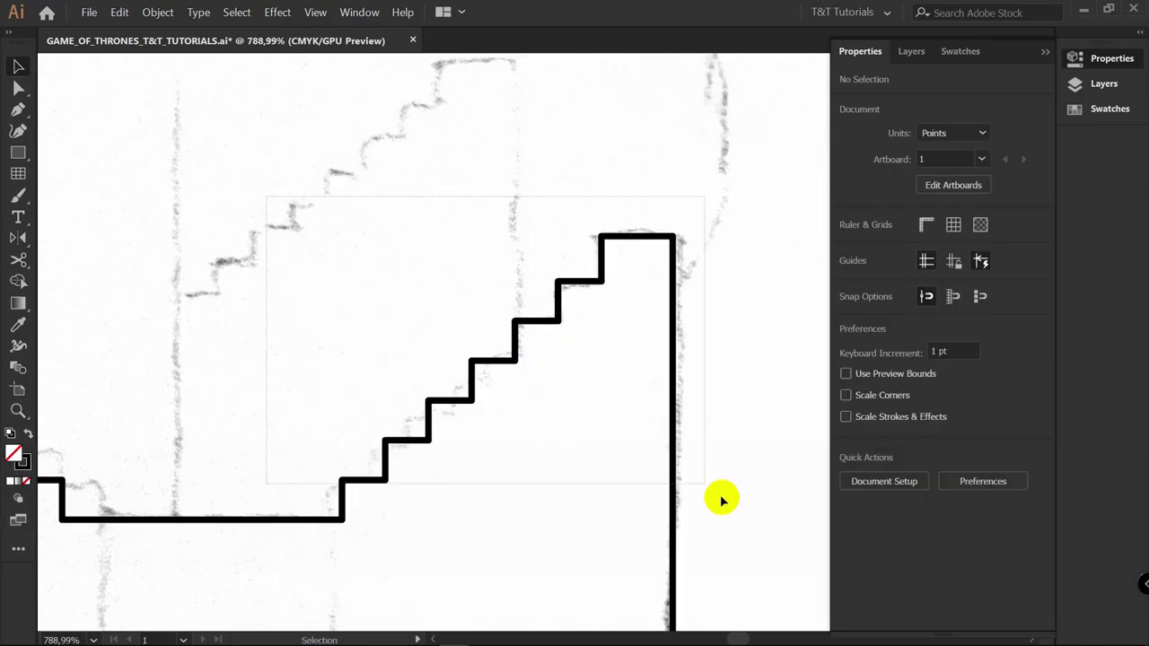
{"action": "left_click", "coordinate": [673, 395]}
{"action": "left_click_drag", "start_coordinate": [672, 350], "coordinate": [520, 171]}
{"action": "scroll", "coordinate": [577, 492], "scroll_direction": "down", "scroll_amount": 3}
{"action": "key", "text": "a"}
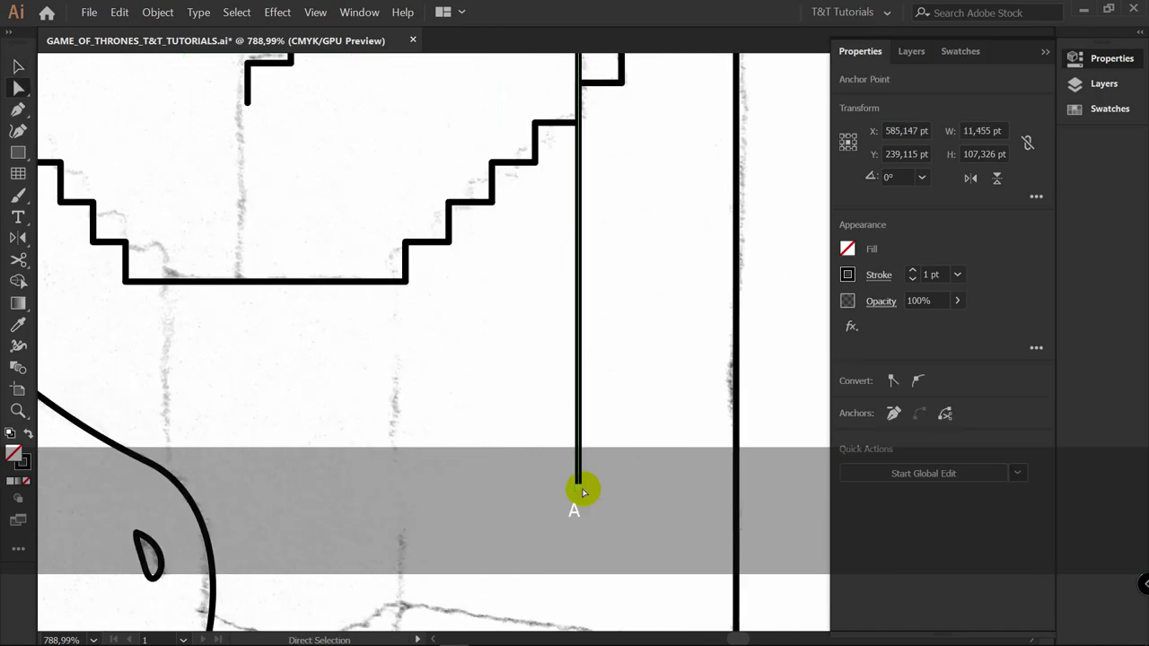
{"action": "left_click_drag", "start_coordinate": [579, 491], "coordinate": [662, 497]}
{"action": "left_click", "coordinate": [752, 404]}
Trace the tall central tower's outer half: top edge, short side, inward slant and long wall down to the horizontal base line
{"action": "scroll", "coordinate": [754, 402], "scroll_direction": "down", "scroll_amount": 3}
{"action": "key", "text": "p"}
{"action": "left_click", "coordinate": [500, 93]}
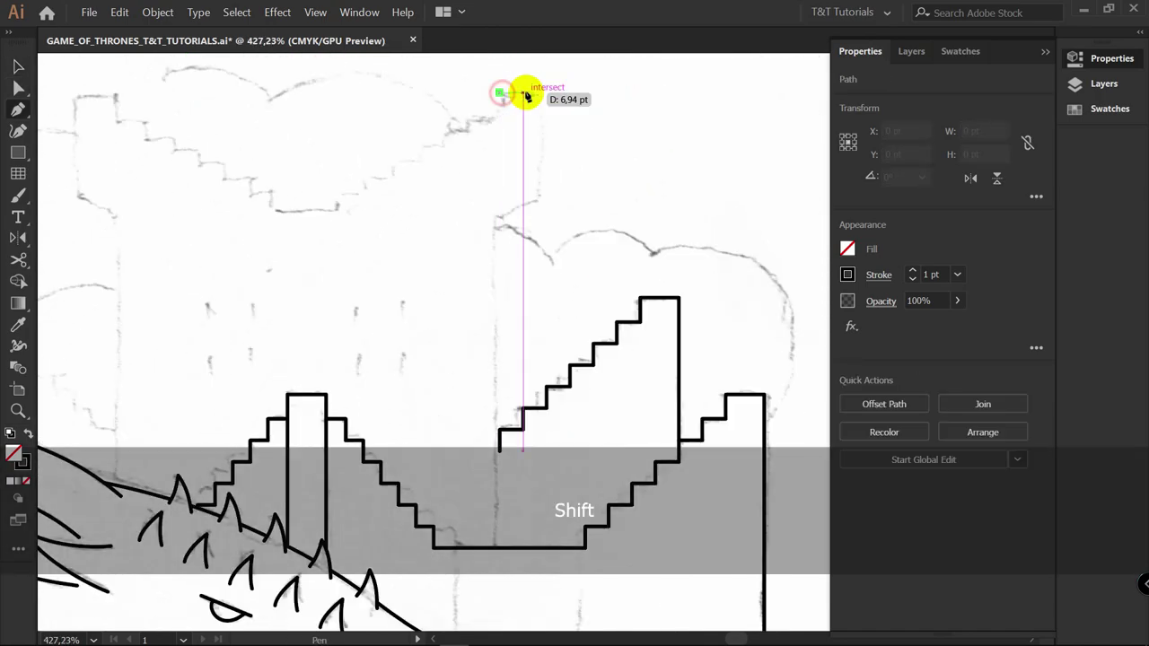
{"action": "left_click", "coordinate": [541, 92]}
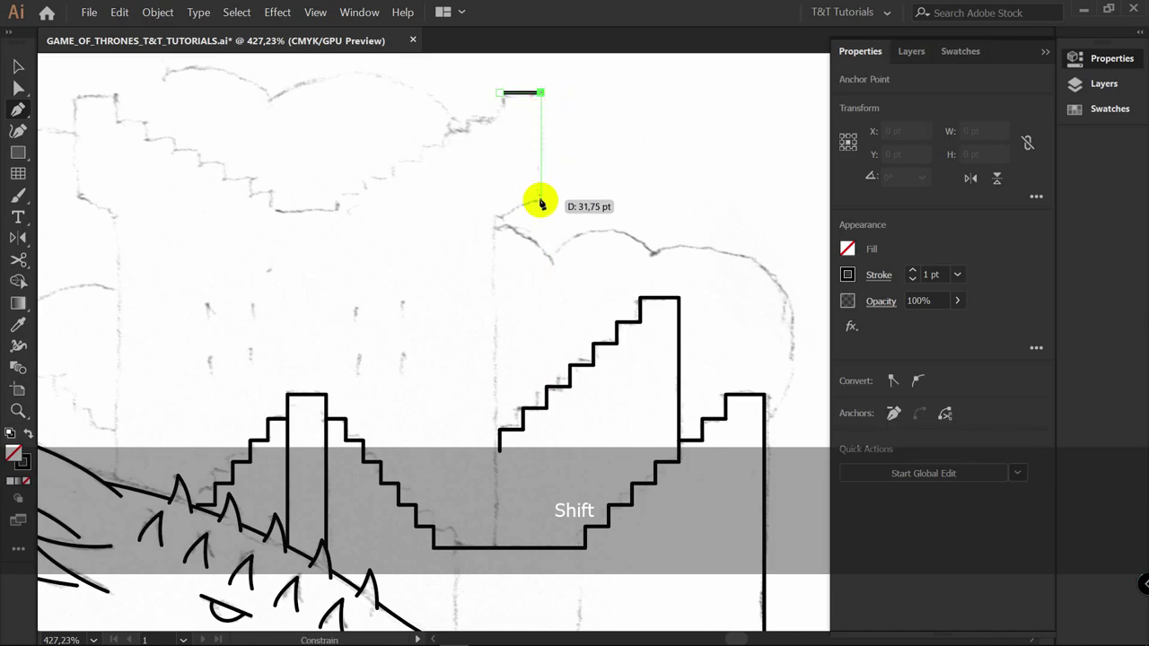
{"action": "left_click", "coordinate": [495, 221]}
{"action": "left_click", "coordinate": [497, 548], "text": "shift"}
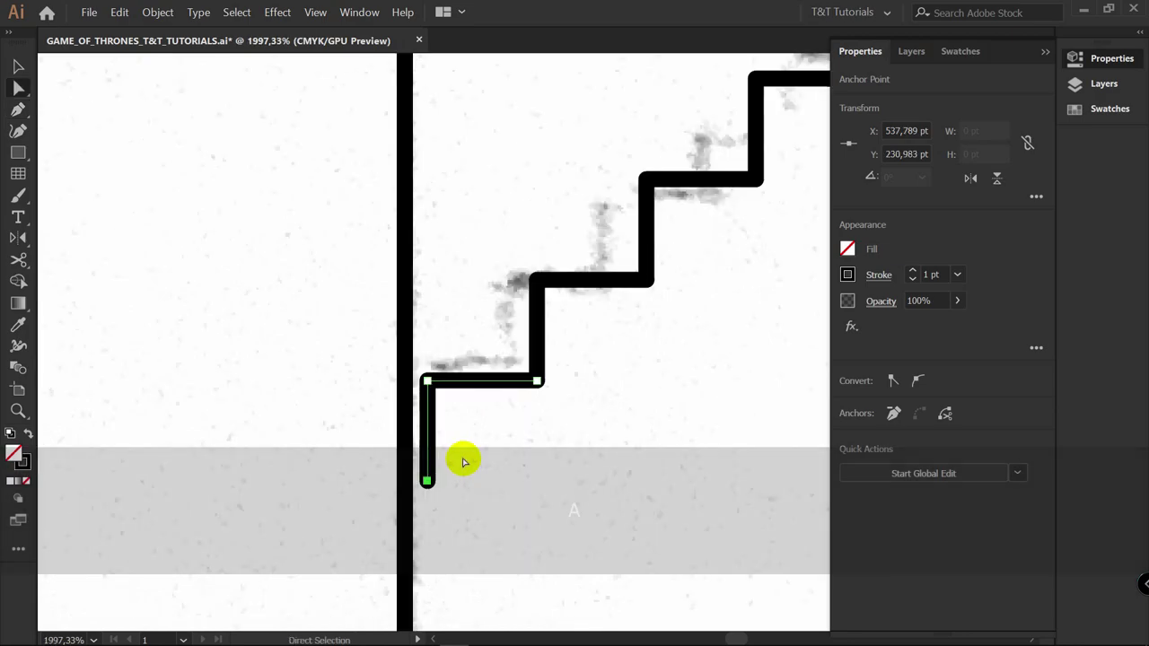
Delete the vertical end segment of the copied staircase and extend its bottom tread to the tall tower's wall
{"action": "key", "text": "a"}
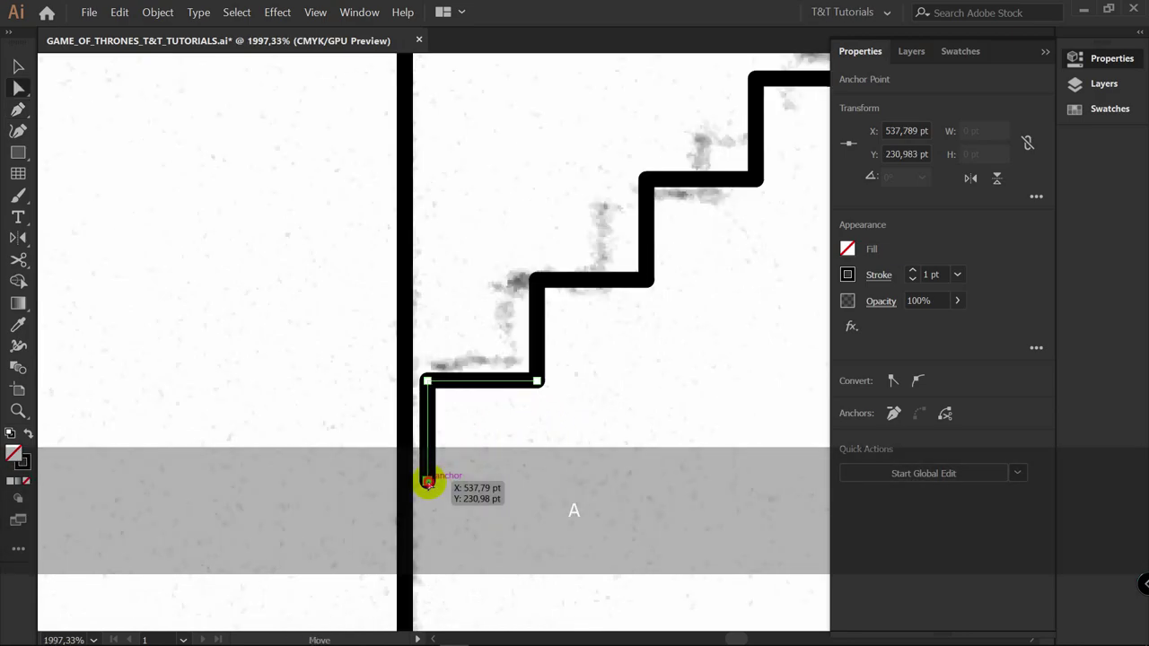
{"action": "key", "text": "Delete"}
{"action": "left_click_drag", "start_coordinate": [427, 383], "coordinate": [401, 381]}
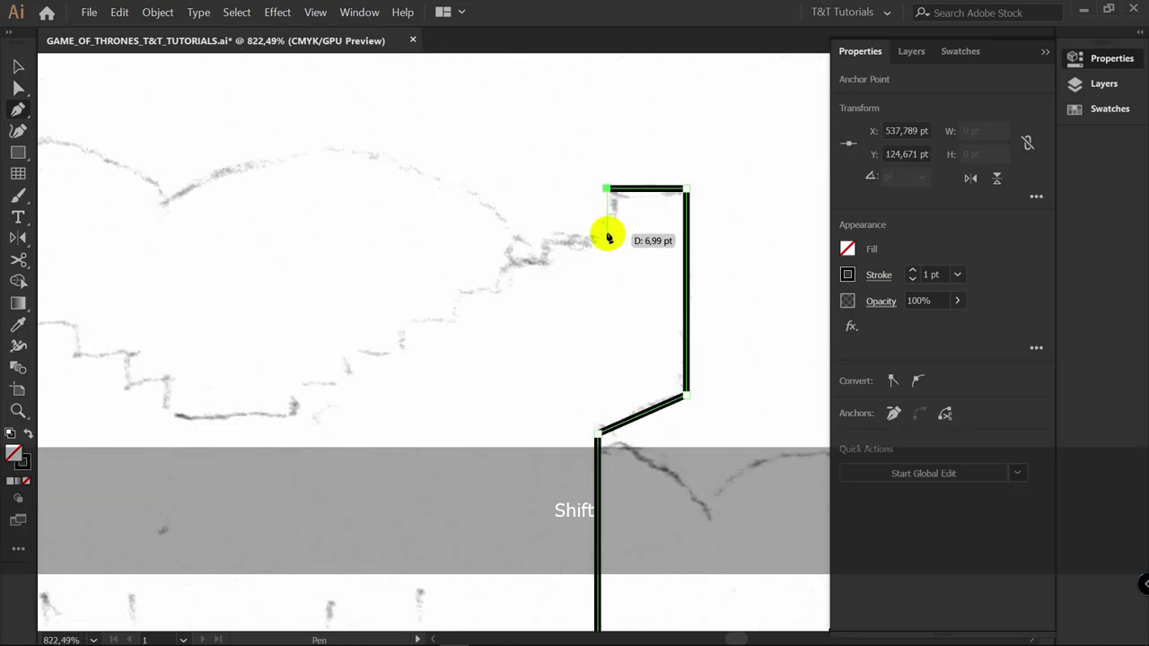
Draw a short drop from the inner end of the tall tower's top edge and add one stair step beside it
{"action": "left_click", "coordinate": [607, 236], "text": "shift"}
{"action": "key", "text": "v"}
{"action": "left_click", "coordinate": [633, 231]}
{"action": "key", "text": "z"}
{"action": "left_click_drag", "start_coordinate": [592, 236], "coordinate": [671, 225]}
{"action": "key", "text": "v"}
{"action": "key", "text": "p"}
{"action": "left_click", "coordinate": [523, 283]}
{"action": "left_click", "coordinate": [523, 243], "text": "shift"}
Duplicate the step diagonally downward into a five-step staircase and stretch it down to the sketched landing
{"action": "left_click_drag", "start_coordinate": [698, 180], "coordinate": [425, 275]}
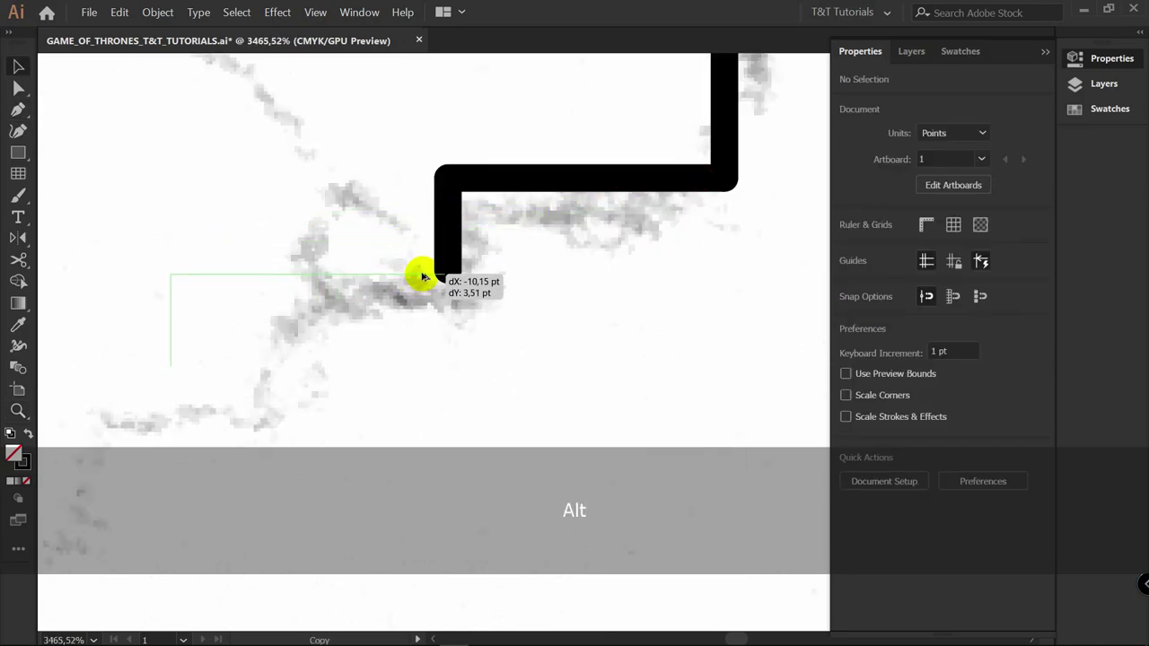
{"action": "scroll", "coordinate": [495, 220], "scroll_direction": "down", "scroll_amount": 5}
{"action": "key", "text": "v"}
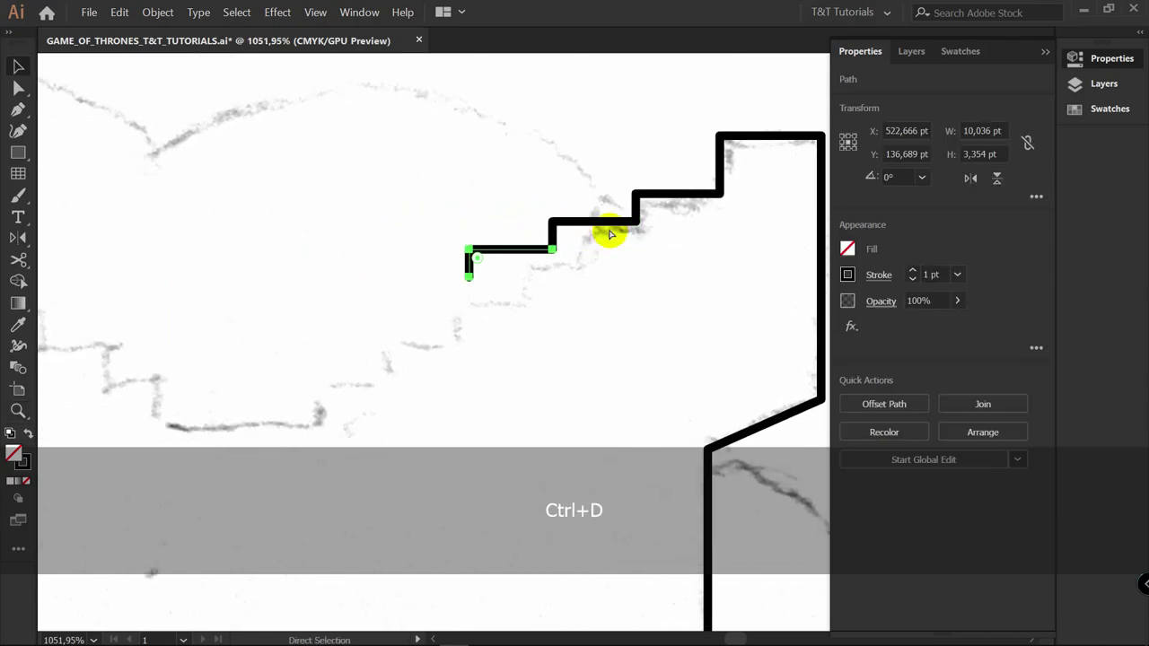
{"action": "left_click_drag", "start_coordinate": [382, 178], "coordinate": [659, 309]}
{"action": "left_click_drag", "start_coordinate": [512, 334], "coordinate": [515, 428]}
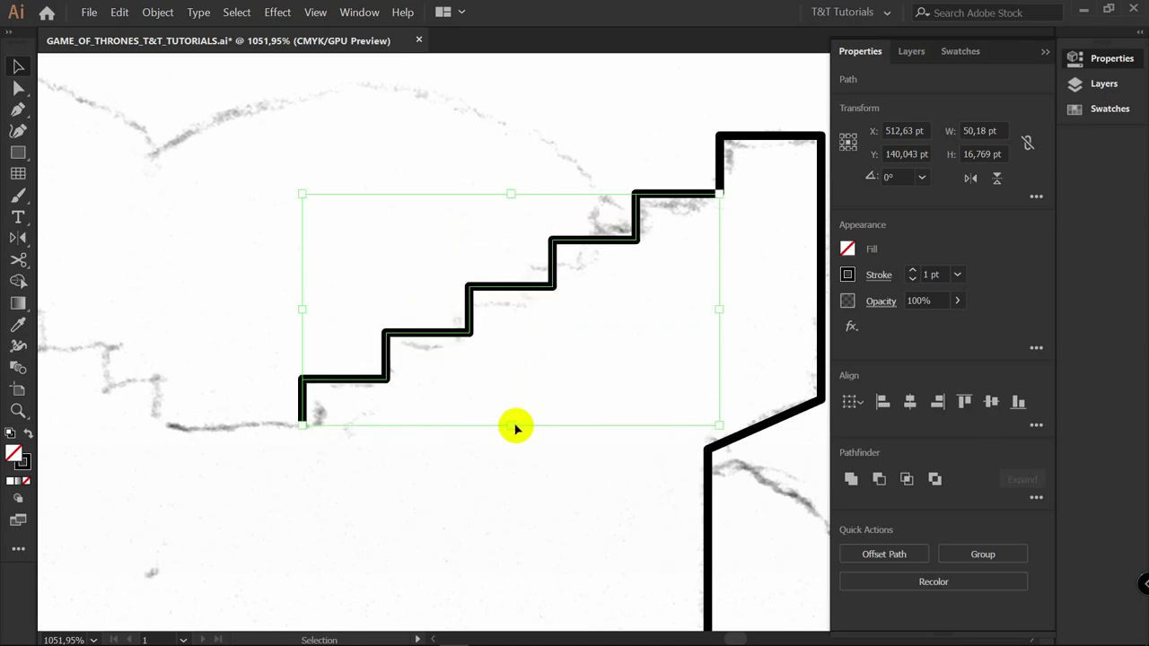
Create a mirrored copy of the tall tower's half outline and staircase across the narrow tower's centre axis
{"action": "scroll", "coordinate": [515, 428], "scroll_direction": "down", "scroll_amount": 4}
{"action": "key", "text": "o"}
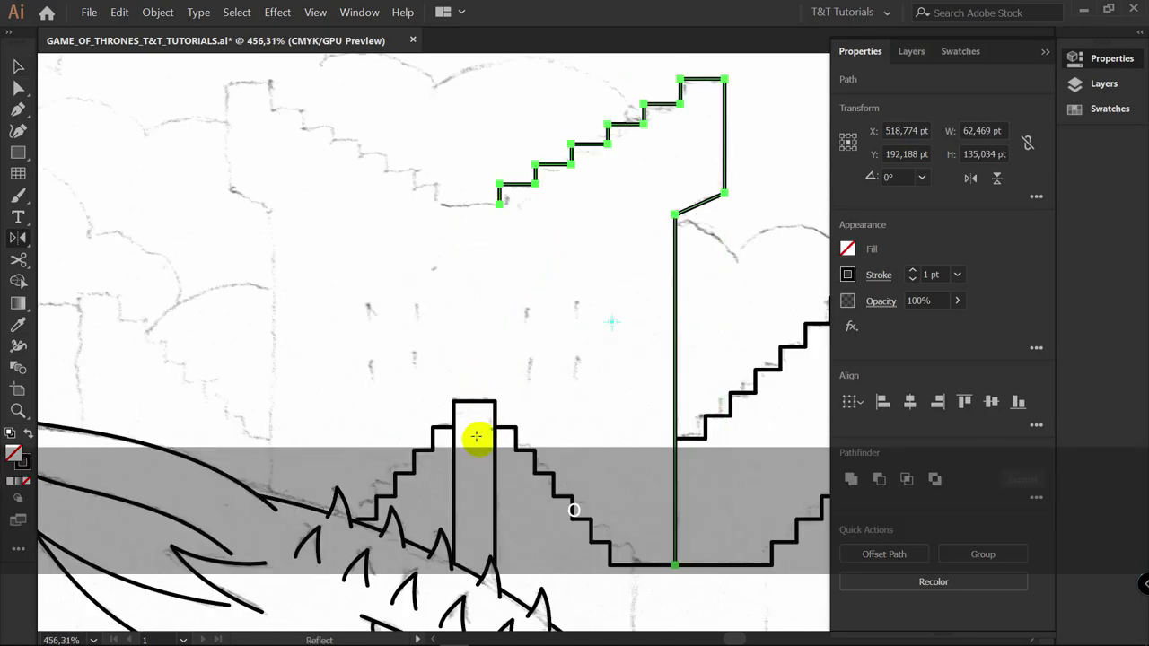
{"action": "left_click", "coordinate": [487, 408], "text": "alt"}
{"action": "left_click", "coordinate": [828, 432]}
{"action": "key", "text": "v"}
{"action": "left_click", "coordinate": [516, 310]}
Join the tall tower's two staircases with a landing line and shorten its mirrored wall to the dragon's head outline
{"action": "key", "text": "z"}
{"action": "left_click_drag", "start_coordinate": [476, 258], "coordinate": [691, 261]}
{"action": "key", "text": "p"}
{"action": "left_click", "coordinate": [451, 294]}
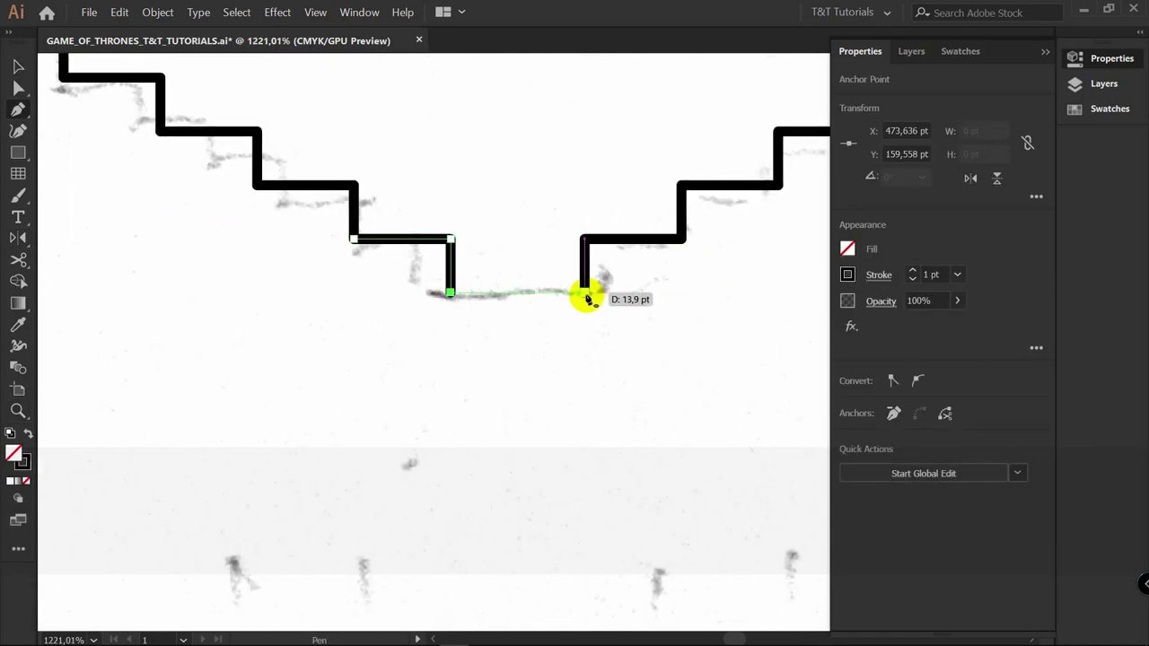
{"action": "left_click", "coordinate": [585, 295]}
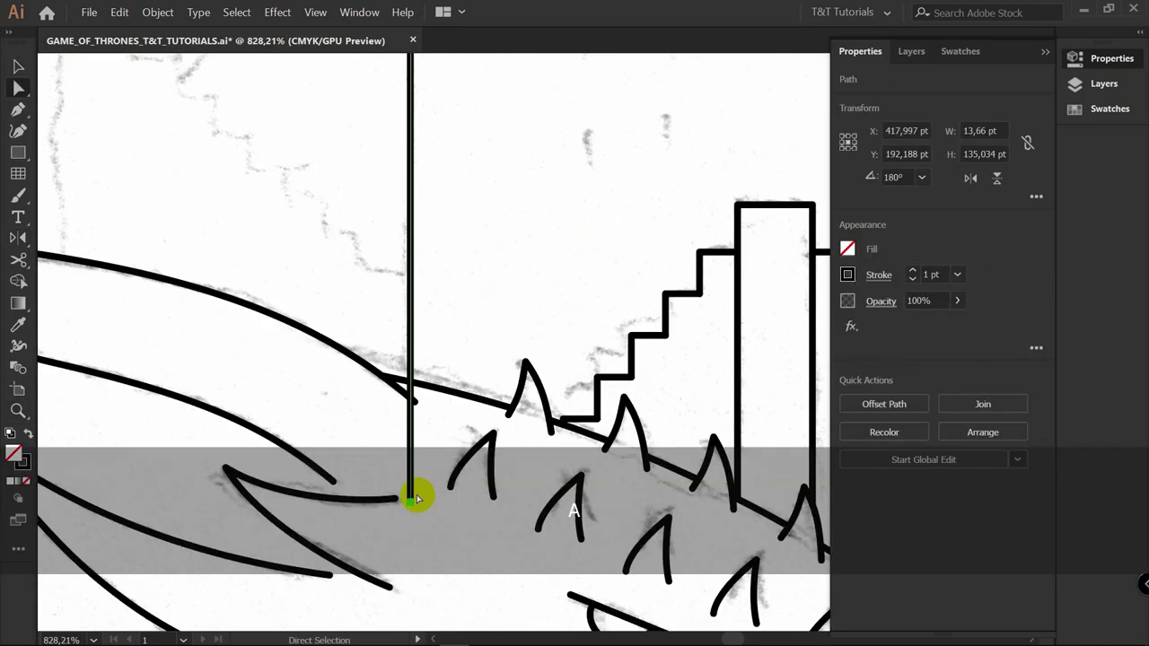
{"action": "left_click_drag", "start_coordinate": [410, 502], "coordinate": [410, 384]}
{"action": "left_click", "coordinate": [461, 349]}
Mirror a copy of the rear side tower and its stairs across the castle's centre axis, and shorten its outer wall to the dragon's horn
{"action": "key", "text": "z"}
{"action": "left_click", "coordinate": [595, 288], "text": "alt"}
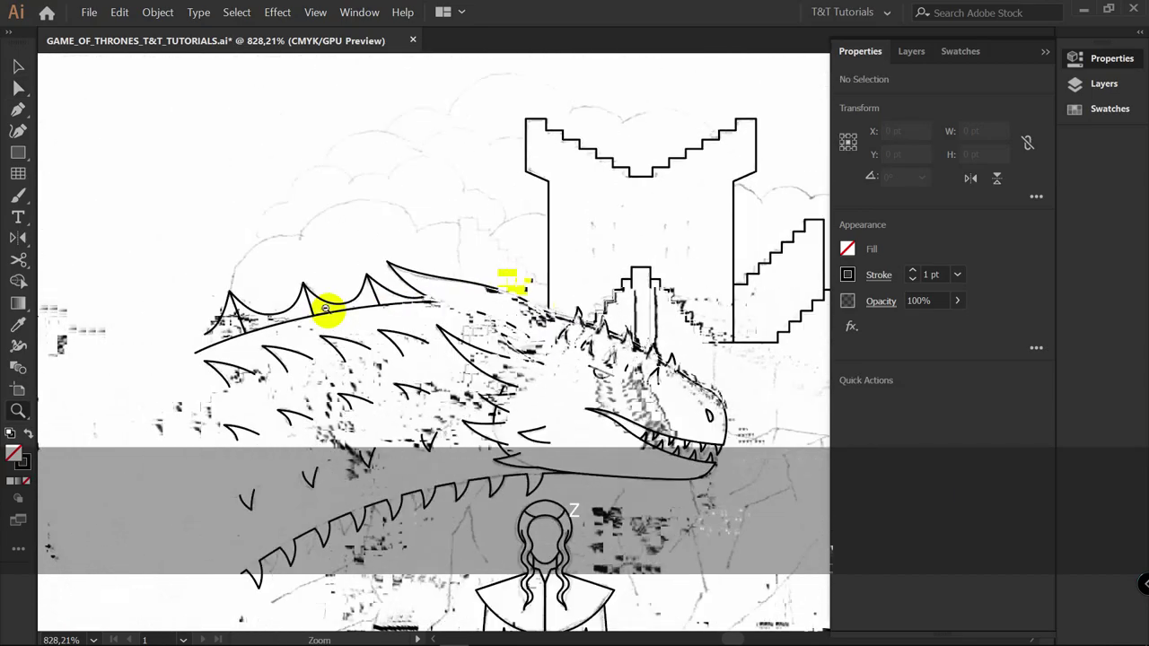
{"action": "scroll", "coordinate": [379, 93], "scroll_direction": "up", "scroll_amount": 5}
{"action": "left_click", "coordinate": [400, 277], "text": "alt"}
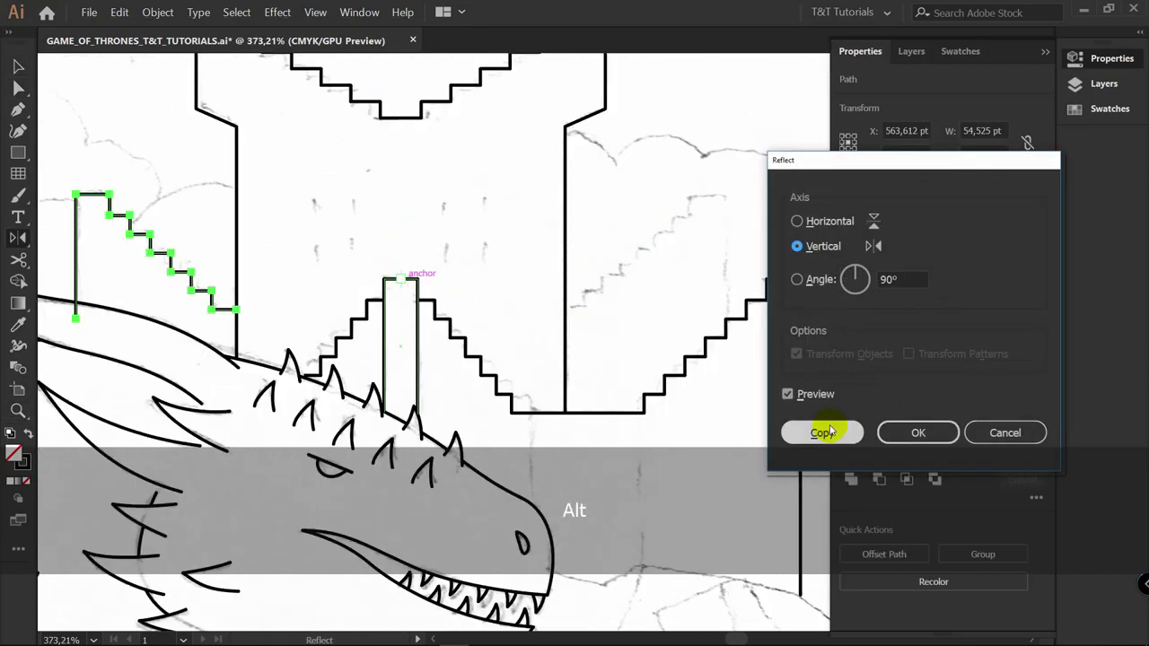
{"action": "left_click", "coordinate": [827, 430]}
{"action": "key", "text": "v"}
{"action": "left_click_drag", "start_coordinate": [295, 216], "coordinate": [536, 180]}
{"action": "key", "text": "a"}
{"action": "left_click_drag", "start_coordinate": [315, 349], "coordinate": [334, 300]}
Draw vertical walls down from both ends of the low landing line, to the sketched ground and to the dragon's snout
{"action": "key", "text": "z"}
{"action": "key", "text": "p"}
{"action": "left_click", "coordinate": [544, 228]}
{"action": "left_click", "coordinate": [544, 414], "text": "shift"}
{"action": "key", "text": "v"}
{"action": "left_click", "coordinate": [592, 326]}
{"action": "key", "text": "p"}
{"action": "left_click", "coordinate": [384, 228]}
{"action": "left_click", "coordinate": [384, 325], "text": "shift"}
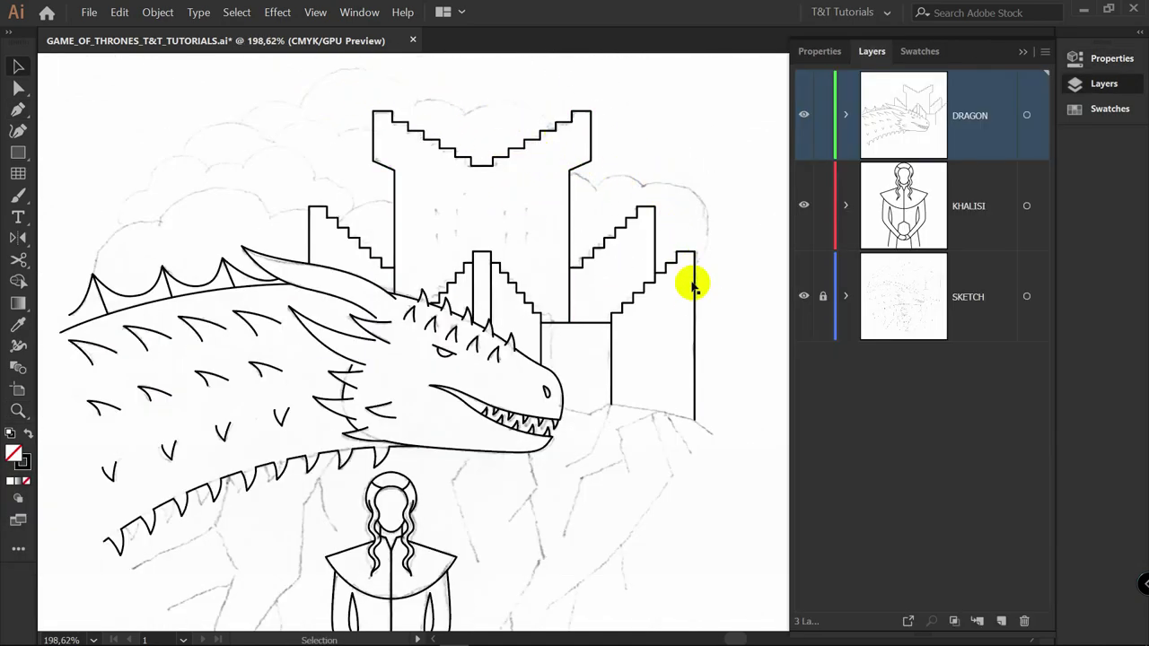
Select all castle outlines, create a new layer named CASTLE and send the outlines to that layer
{"action": "key", "text": "v"}
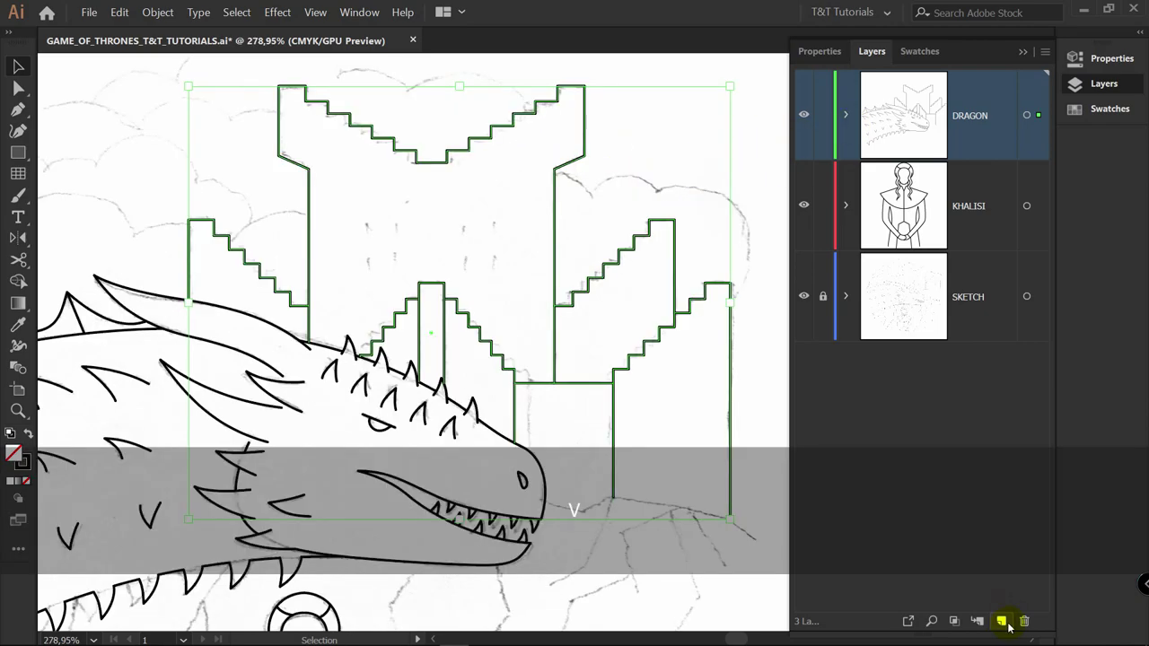
{"action": "left_click", "coordinate": [1002, 621]}
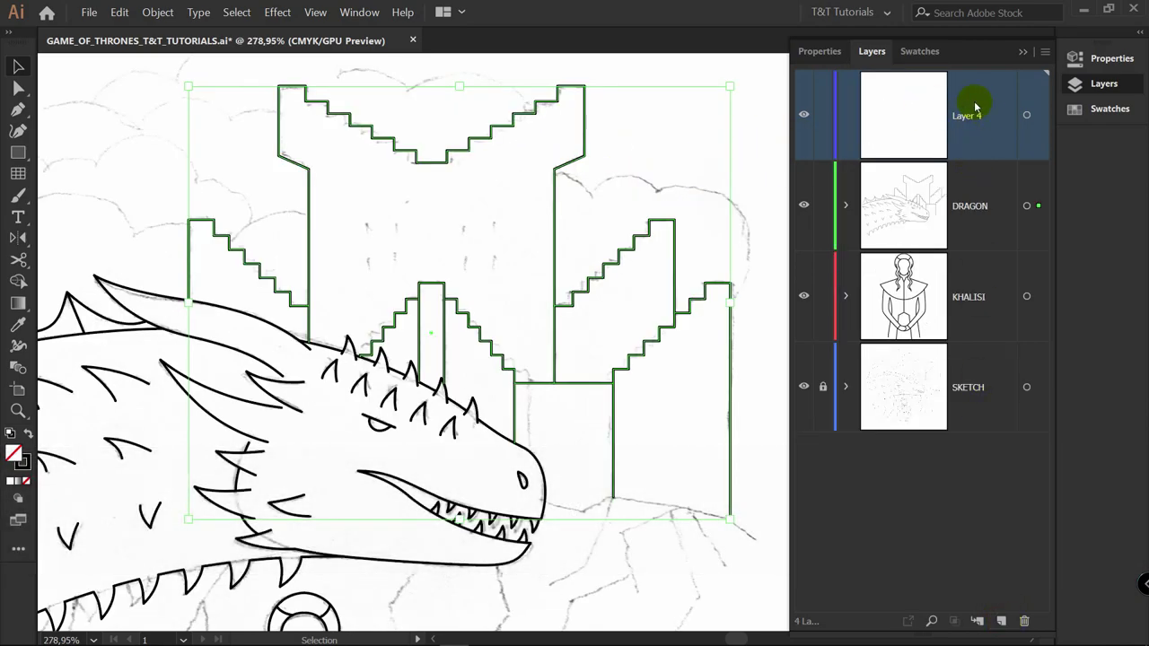
{"action": "right_click", "coordinate": [563, 165]}
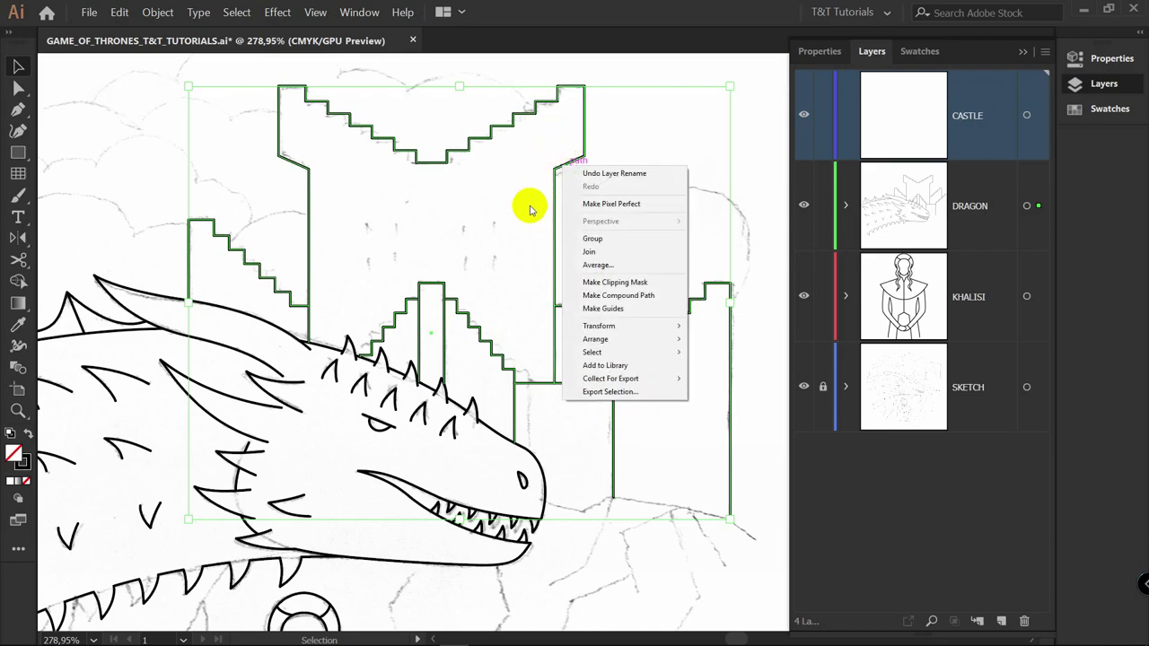
{"action": "mouse_move", "coordinate": [608, 342]}
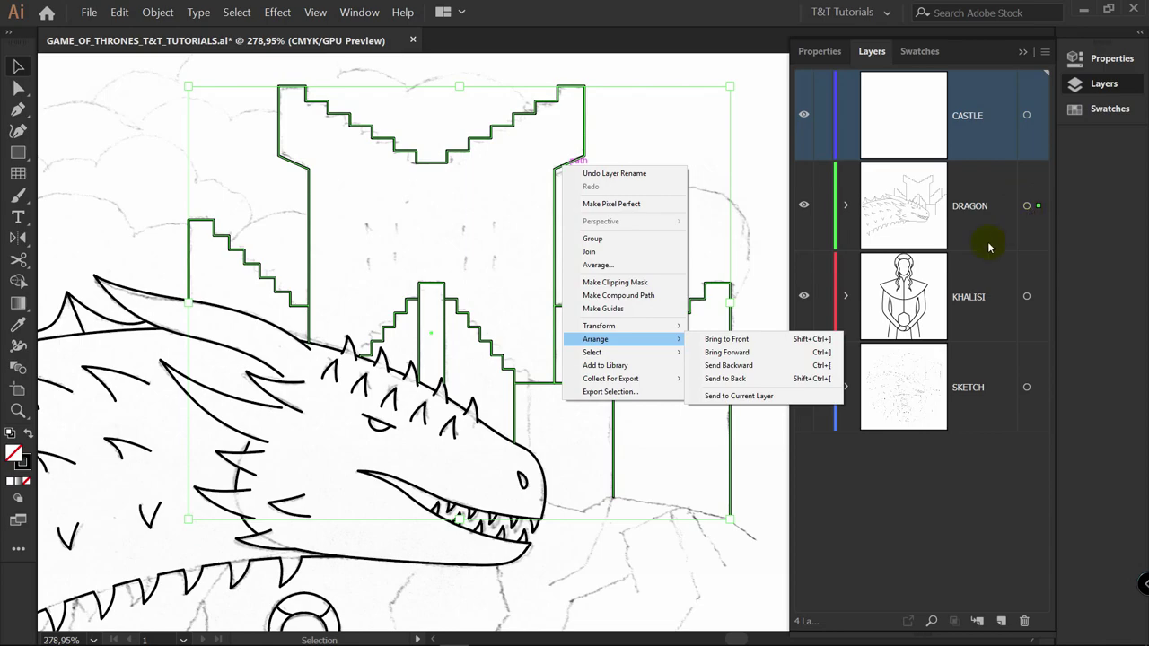
{"action": "left_click", "coordinate": [744, 398]}
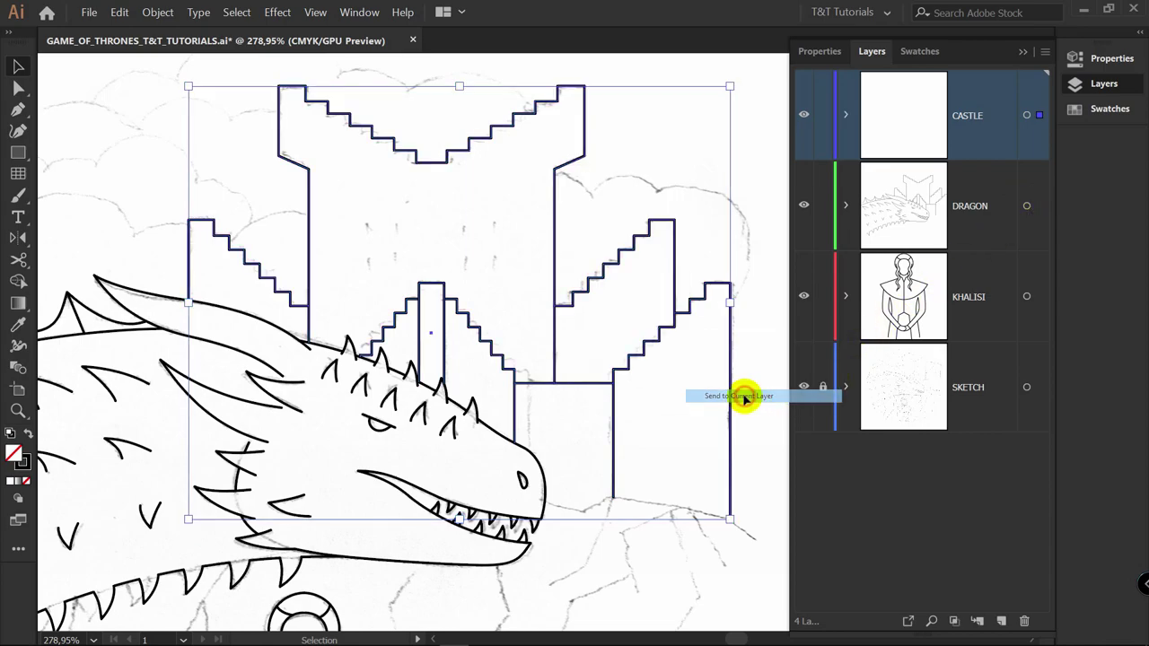
Group the castle outlines and select all the artwork on the DRAGON layer
{"action": "key", "text": "ctrl"}
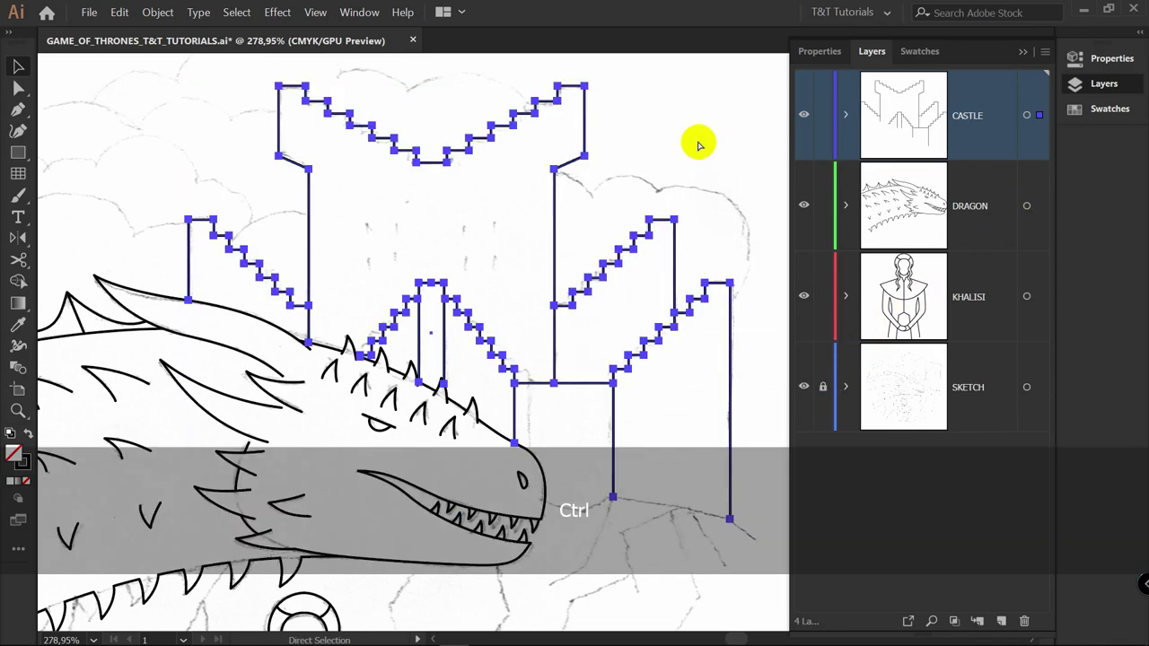
{"action": "key", "text": "ctrl+g"}
{"action": "left_click", "coordinate": [1026, 205]}
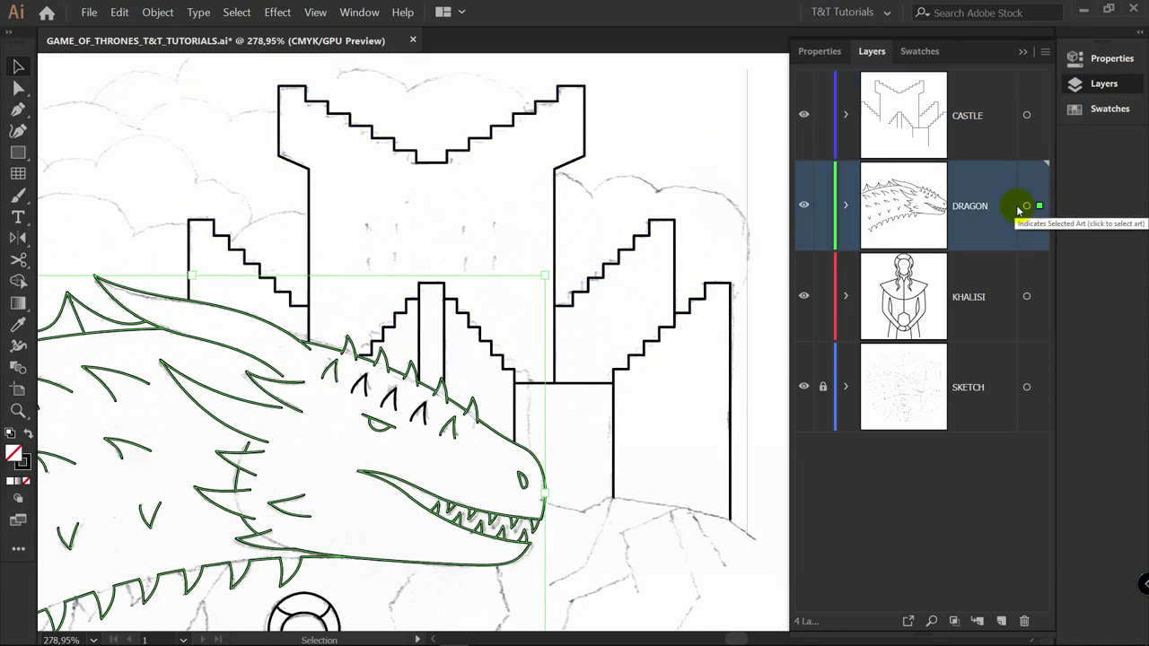
Open the castle group for editing and draw the short vertical window slits on the main tower, mirroring them across its centre axis
{"action": "key", "text": "ctrl"}
{"action": "scroll", "coordinate": [595, 190], "scroll_direction": "up", "scroll_amount": 3}
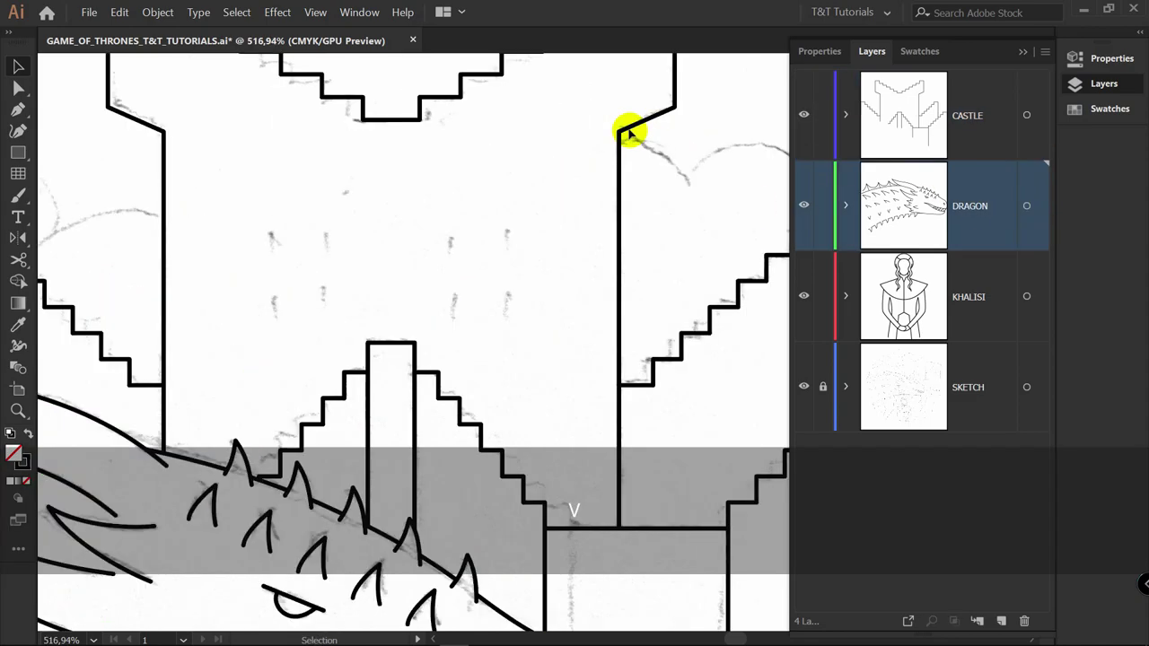
{"action": "left_click", "coordinate": [621, 136]}
{"action": "double_click", "coordinate": [619, 139]}
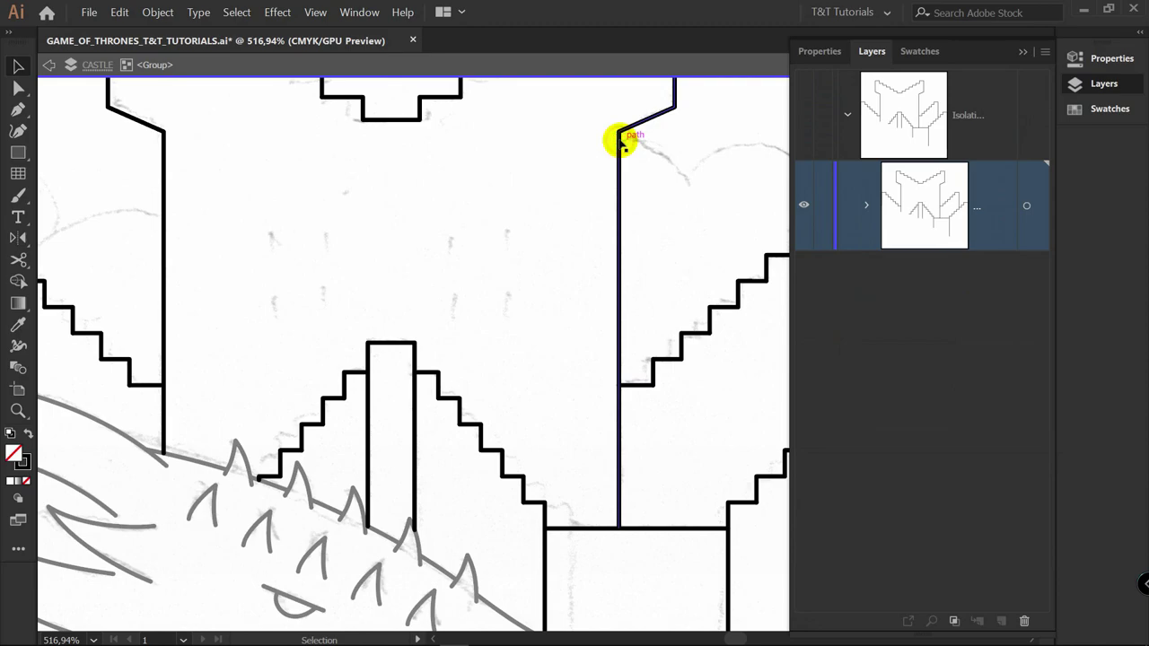
{"action": "scroll", "coordinate": [500, 205], "scroll_direction": "up", "scroll_amount": 2}
{"action": "left_click_drag", "start_coordinate": [500, 204], "coordinate": [574, 205]}
{"action": "left_click_drag", "start_coordinate": [500, 199], "coordinate": [513, 299]}
{"action": "key", "text": "o"}
{"action": "left_click", "coordinate": [416, 344], "text": "alt"}
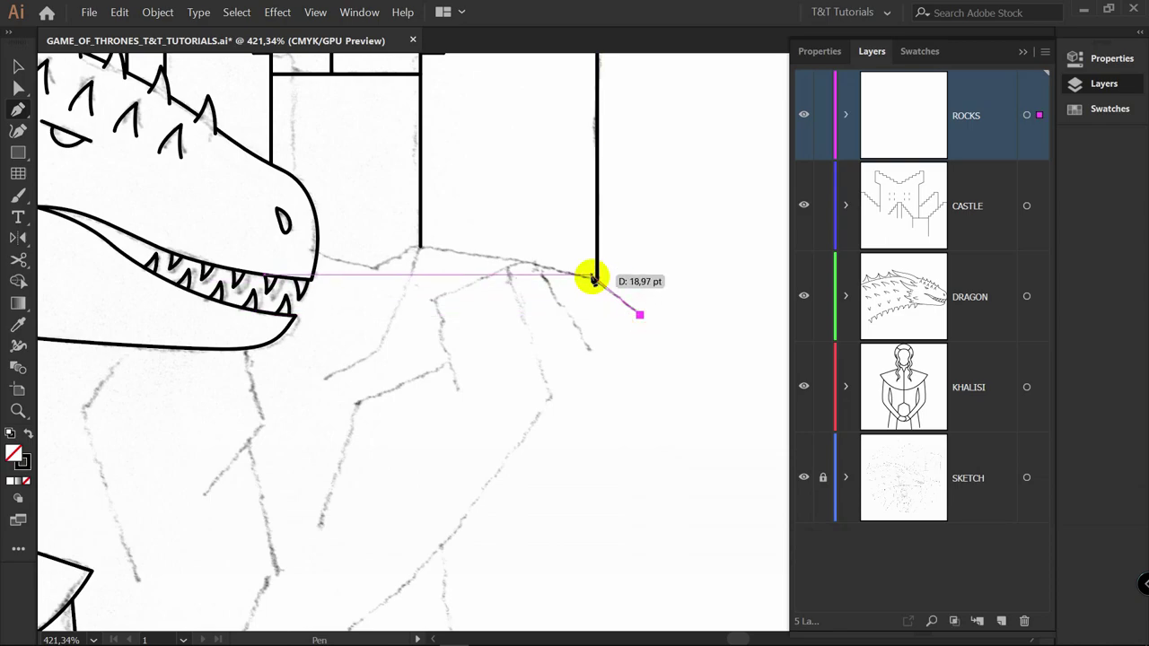
On a new layer named ROCKS, trace the ground line from below the castle to the dragon's snout and the bent crack under its jaw
{"action": "left_click", "coordinate": [592, 276]}
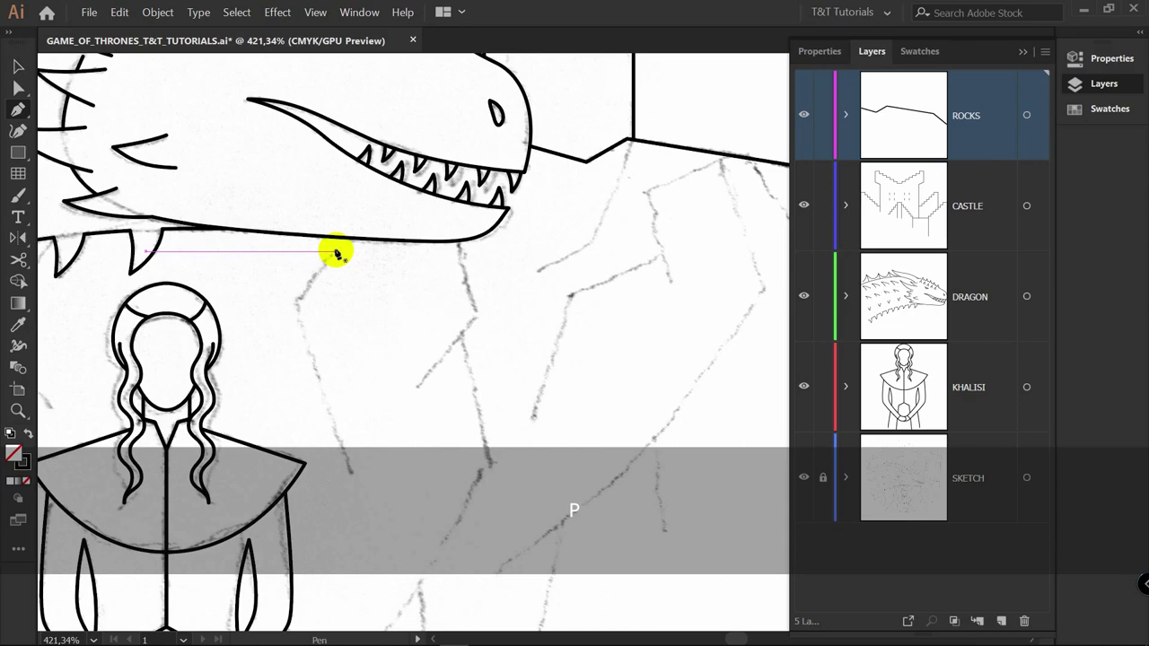
{"action": "left_click", "coordinate": [336, 252]}
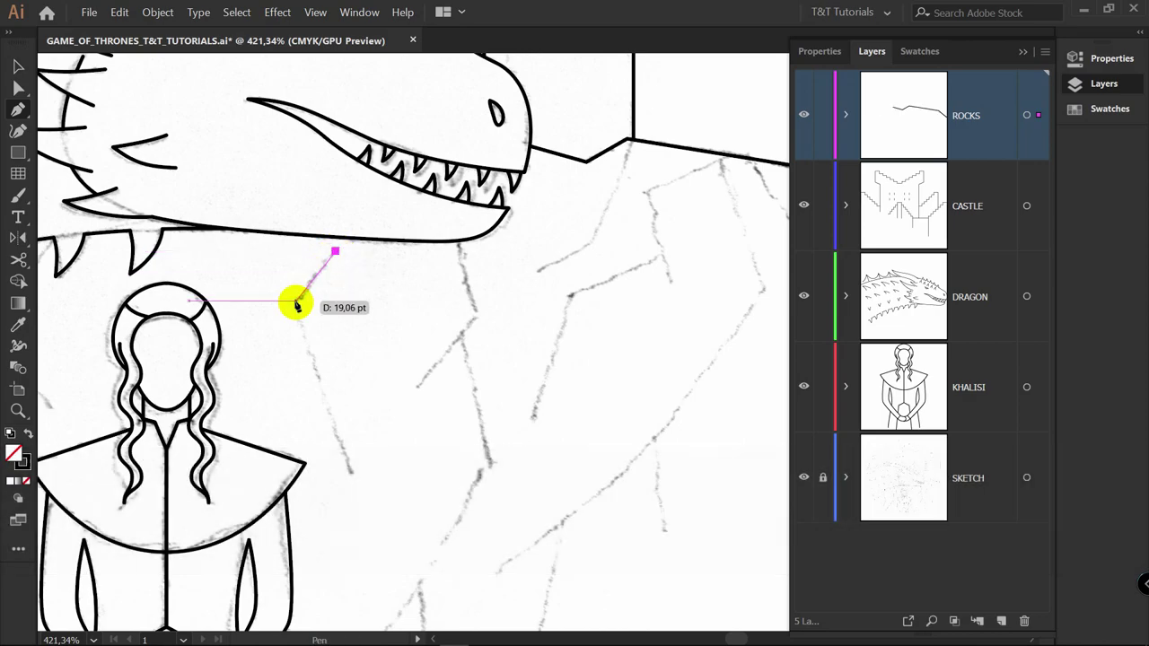
{"action": "left_click", "coordinate": [296, 304]}
{"action": "left_click", "coordinate": [344, 471]}
{"action": "key", "text": "v"}
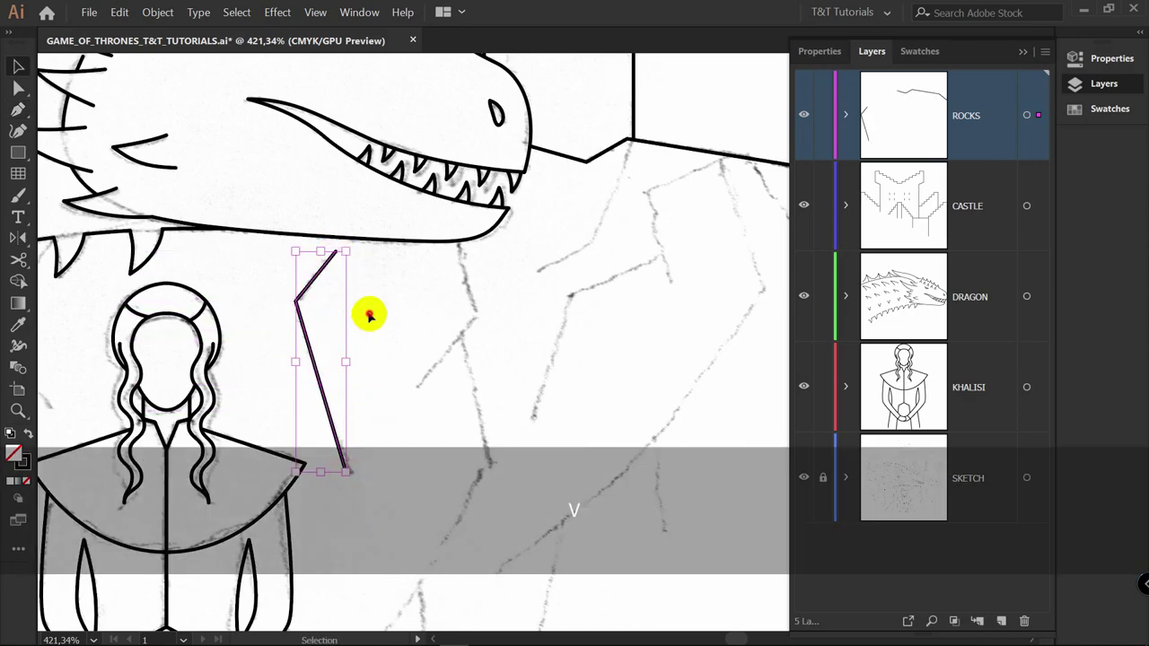
{"action": "key", "text": "a"}
{"action": "left_click_drag", "start_coordinate": [328, 241], "coordinate": [455, 250]}
{"action": "key", "text": "z"}
{"action": "left_click_drag", "start_coordinate": [535, 218], "coordinate": [574, 218]}
{"action": "left_click_drag", "start_coordinate": [432, 257], "coordinate": [431, 271]}
{"action": "left_click", "coordinate": [490, 288]}
Trace the long four-segment rock crack running down from the dragon's throat spikes beside the woman
{"action": "key", "text": "z"}
{"action": "left_click_drag", "start_coordinate": [523, 241], "coordinate": [399, 246]}
{"action": "left_click_drag", "start_coordinate": [431, 249], "coordinate": [475, 238]}
{"action": "key", "text": "p"}
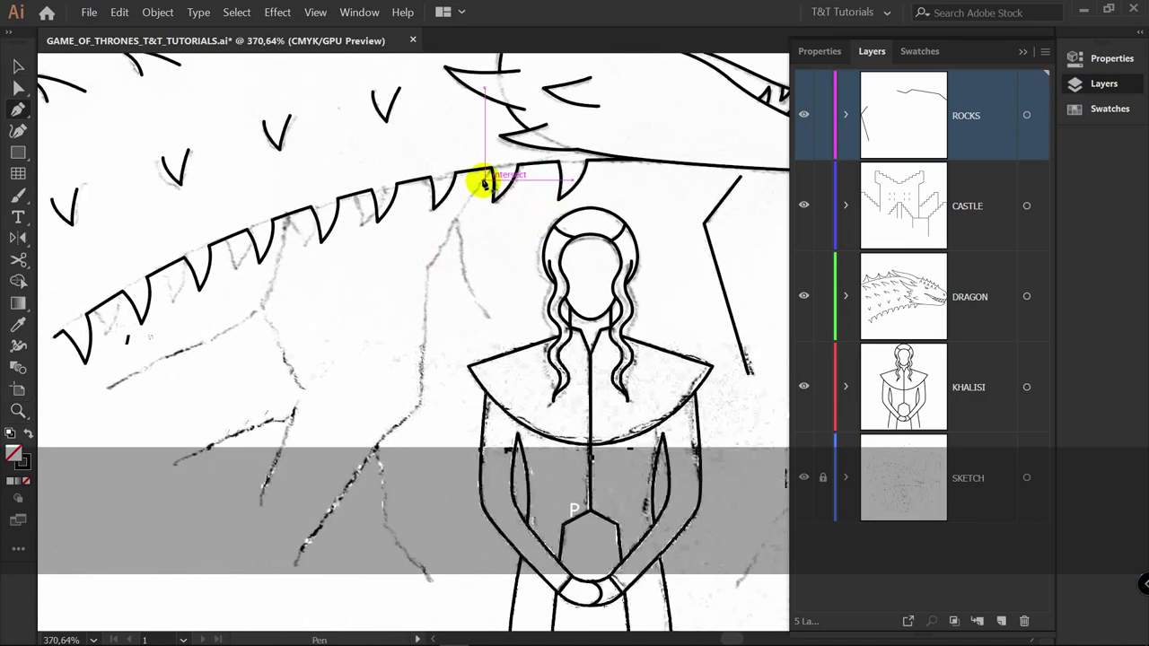
{"action": "left_click", "coordinate": [483, 182]}
{"action": "left_click", "coordinate": [427, 266]}
{"action": "left_click", "coordinate": [420, 401]}
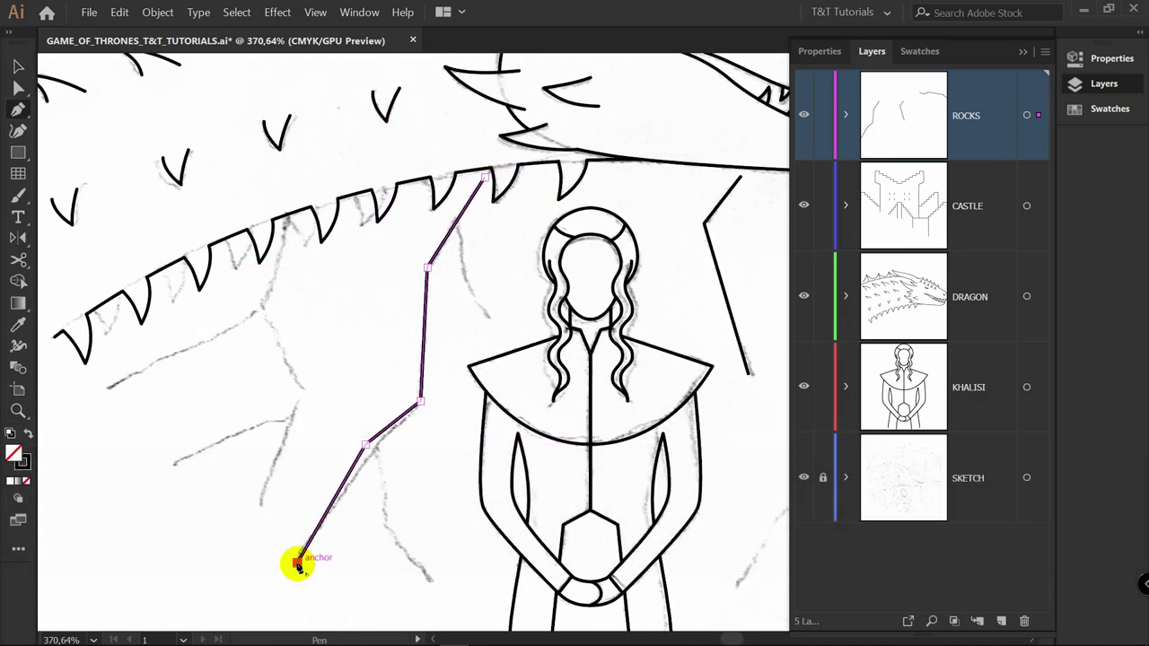
{"action": "left_click", "coordinate": [368, 446]}
{"action": "key", "text": "v"}
{"action": "left_click", "coordinate": [412, 433]}
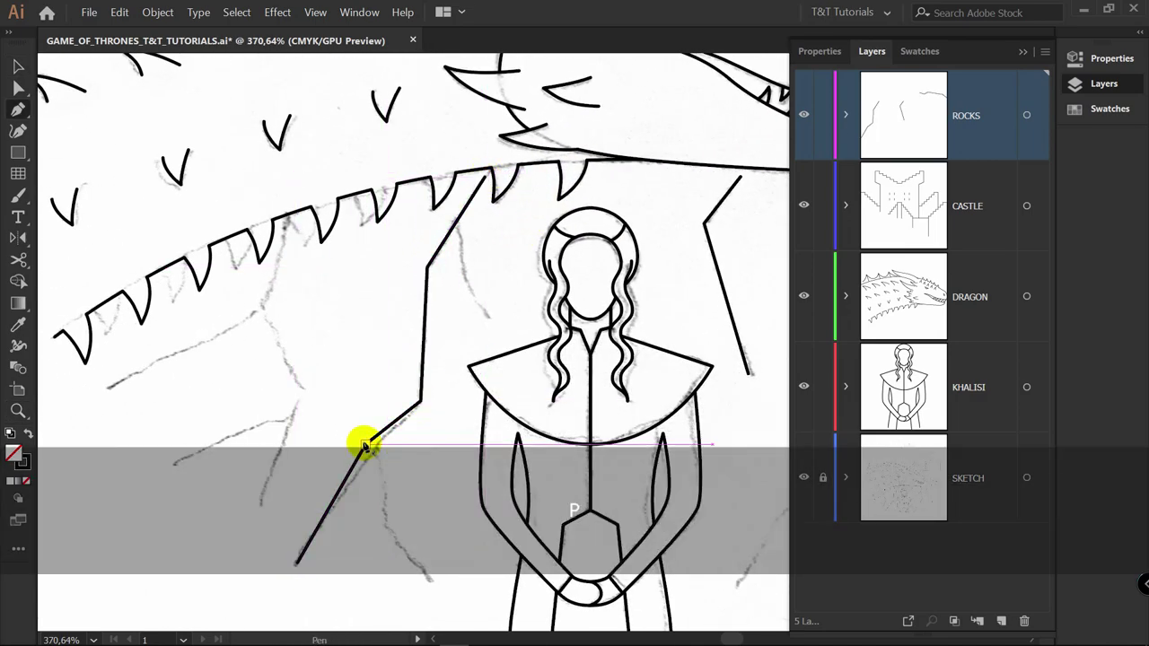
Add a two-segment branch at the long crack's lower bend and a short straight branch near its upper end
{"action": "left_click", "coordinate": [387, 529]}
{"action": "left_click", "coordinate": [435, 577]}
{"action": "key", "text": "v"}
{"action": "left_click_drag", "start_coordinate": [491, 247], "coordinate": [602, 179]}
{"action": "key", "text": "p"}
{"action": "left_click", "coordinate": [566, 158]}
{"action": "left_click", "coordinate": [583, 230]}
{"action": "key", "text": "v"}
Trace the forked rock cracks under the dragon's rear belly spikes, including the outer branch and the lower fork
{"action": "key", "text": "p"}
{"action": "left_click", "coordinate": [394, 162]}
{"action": "left_click", "coordinate": [377, 247]}
{"action": "left_click", "coordinate": [218, 323]}
{"action": "left_click", "coordinate": [377, 247]}
{"action": "left_click", "coordinate": [418, 324]}
{"action": "left_click", "coordinate": [377, 425]}
{"action": "left_click", "coordinate": [407, 350]}
{"action": "left_click", "coordinate": [285, 395]}
{"action": "key", "text": "v"}
Trace the rock crack below the dragon's chin, with its side fork and the long continuation down to its lower branch
{"action": "left_click_drag", "start_coordinate": [646, 215], "coordinate": [182, 278]}
{"action": "left_click_drag", "start_coordinate": [438, 221], "coordinate": [274, 216]}
{"action": "key", "text": "p"}
{"action": "left_click", "coordinate": [332, 177]}
{"action": "left_click", "coordinate": [346, 230]}
{"action": "left_click", "coordinate": [290, 293]}
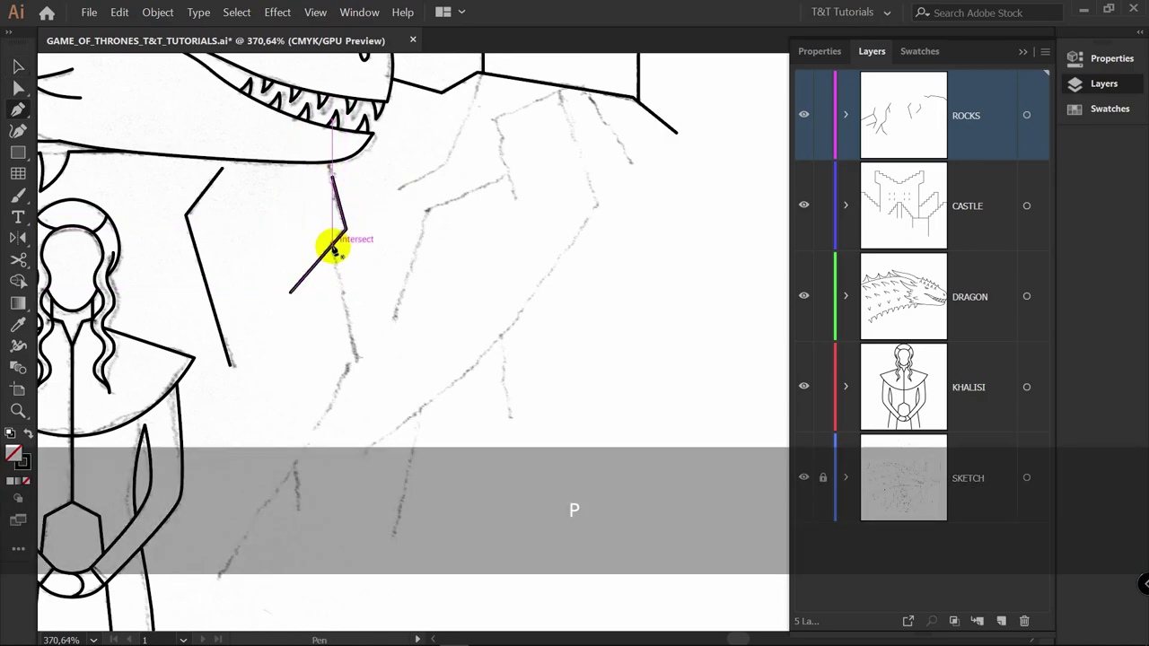
{"action": "left_click_drag", "start_coordinate": [475, 305], "coordinate": [334, 381]}
Trace the two-segment crack from the ground line's peak below the castle wall toward the dragon's chin
{"action": "key", "text": "p"}
{"action": "left_click", "coordinate": [335, 147]}
{"action": "left_click", "coordinate": [310, 244]}
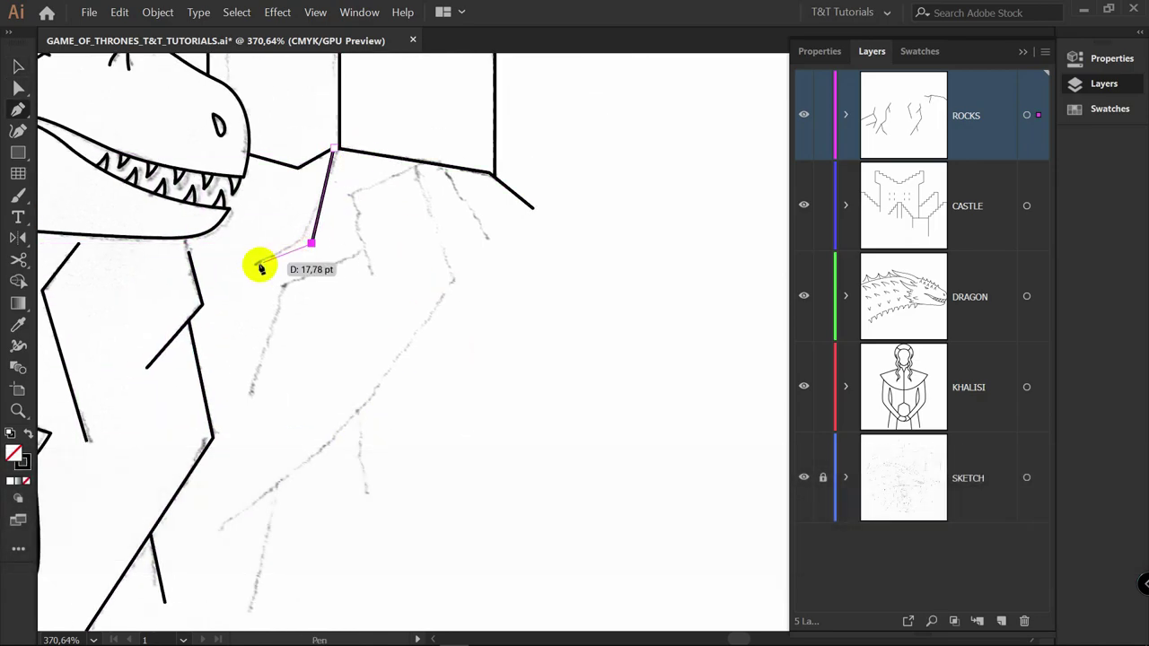
{"action": "left_click", "coordinate": [261, 267]}
Move the ground line's corner points, with the attached crack start, onto the bottom ends of the two castle walls
{"action": "key", "text": "z"}
{"action": "left_click_drag", "start_coordinate": [344, 147], "coordinate": [569, 118]}
{"action": "key", "text": "v"}
{"action": "left_click_drag", "start_coordinate": [502, 212], "coordinate": [565, 308]}
{"action": "key", "text": "v"}
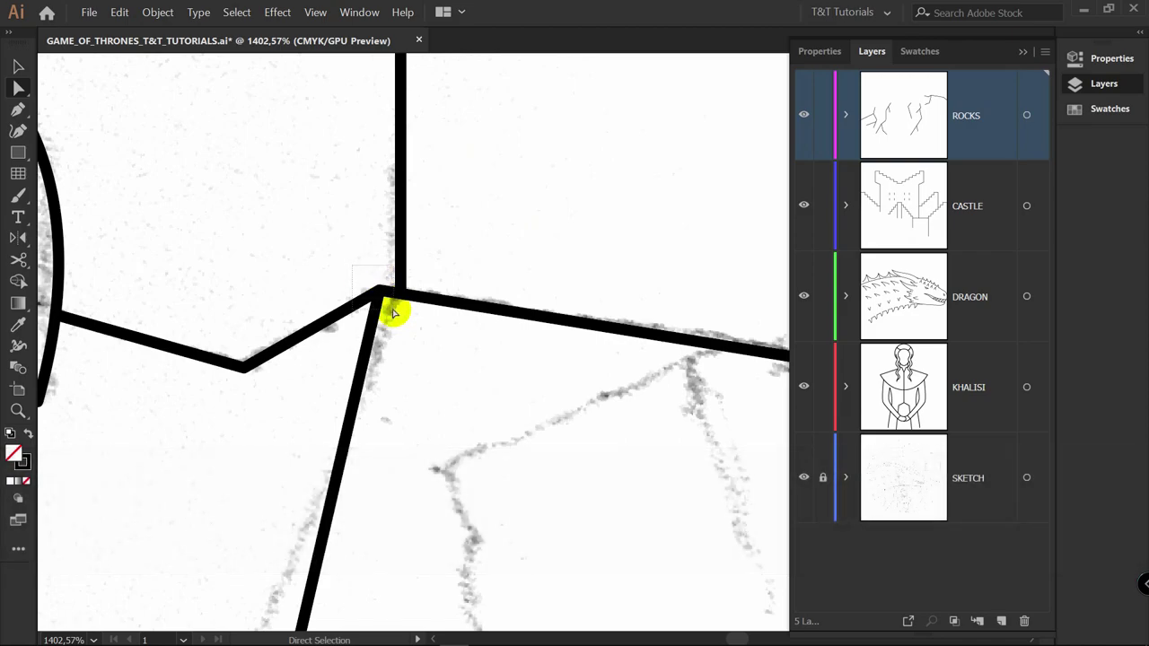
{"action": "left_click_drag", "start_coordinate": [380, 291], "coordinate": [400, 291]}
{"action": "key", "text": "z"}
{"action": "left_click_drag", "start_coordinate": [583, 319], "coordinate": [511, 336]}
{"action": "left_click_drag", "start_coordinate": [718, 339], "coordinate": [804, 339]}
{"action": "key", "text": "a"}
{"action": "left_click_drag", "start_coordinate": [384, 323], "coordinate": [412, 346]}
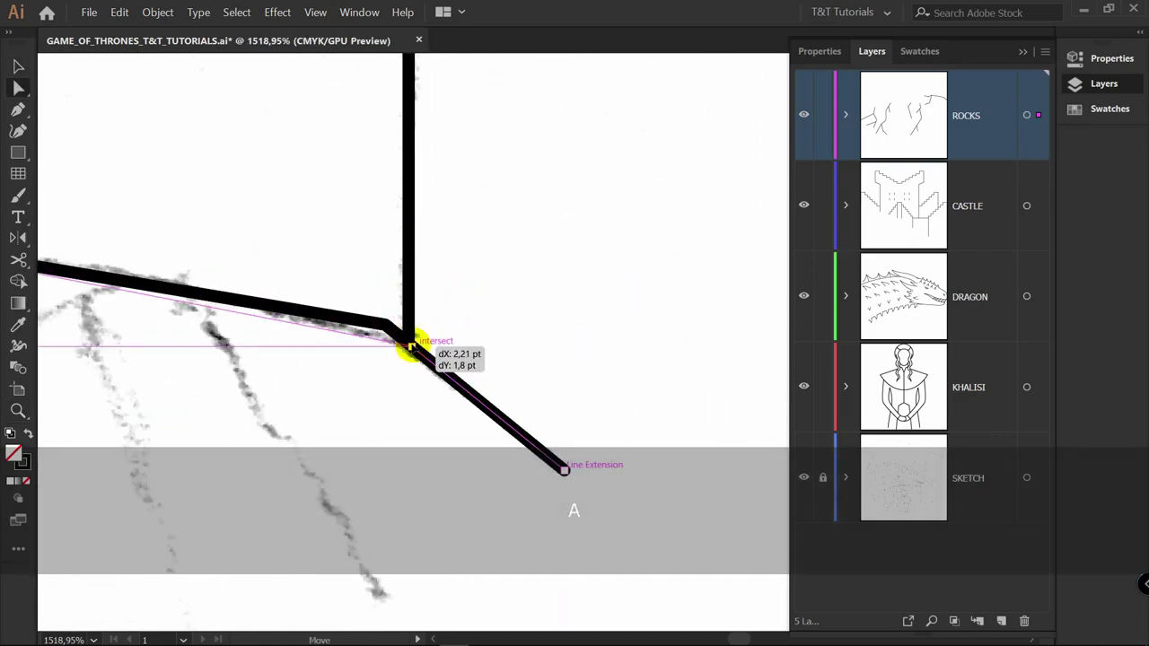
Trace the long three-segment crack from the middle of the ground line down the rock face
{"action": "key", "text": "p"}
{"action": "left_click", "coordinate": [438, 235]}
{"action": "left_click", "coordinate": [482, 380]}
{"action": "left_click", "coordinate": [384, 410]}
{"action": "left_click", "coordinate": [213, 537]}
{"action": "key", "text": "v"}
{"action": "left_click", "coordinate": [462, 418]}
{"action": "key", "text": "a"}
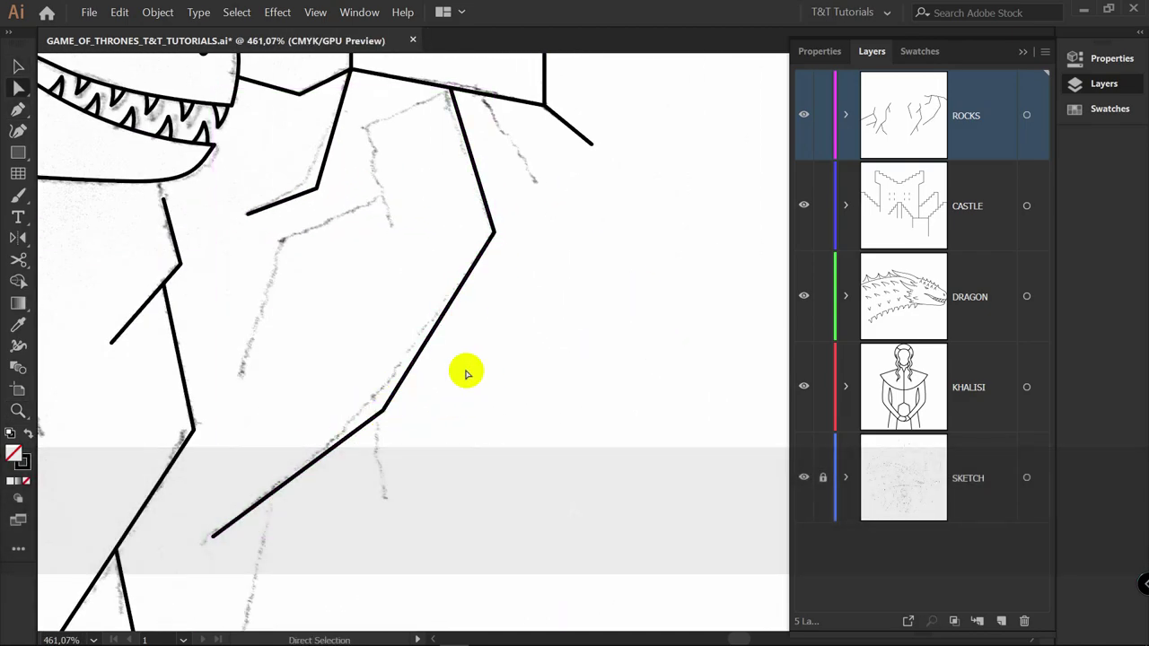
Add two short straight branches hanging down from the lower part of the long crack under the castle
{"action": "key", "text": "p"}
{"action": "left_click", "coordinate": [383, 410]}
{"action": "left_click", "coordinate": [393, 506]}
{"action": "left_click_drag", "start_coordinate": [511, 422], "coordinate": [595, 185]}
{"action": "left_click", "coordinate": [362, 123]}
{"action": "left_click", "coordinate": [333, 269]}
{"action": "left_click_drag", "start_coordinate": [463, 159], "coordinate": [485, 455]}
{"action": "key", "text": "v"}
Trace the two-segment crack beside the long crack's top and move its starting point up onto the ground line
{"action": "key", "text": "p"}
{"action": "left_click", "coordinate": [574, 143]}
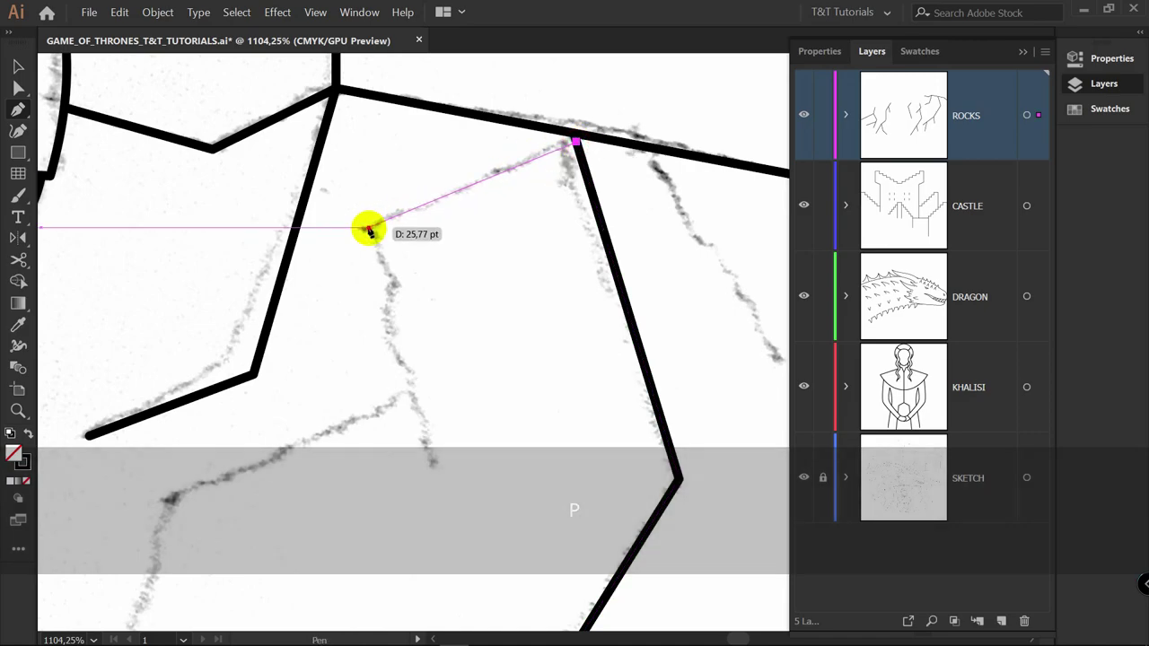
{"action": "left_click", "coordinate": [367, 226]}
{"action": "left_click", "coordinate": [432, 452]}
{"action": "key", "text": "v"}
{"action": "left_click", "coordinate": [511, 295]}
{"action": "key", "text": "a"}
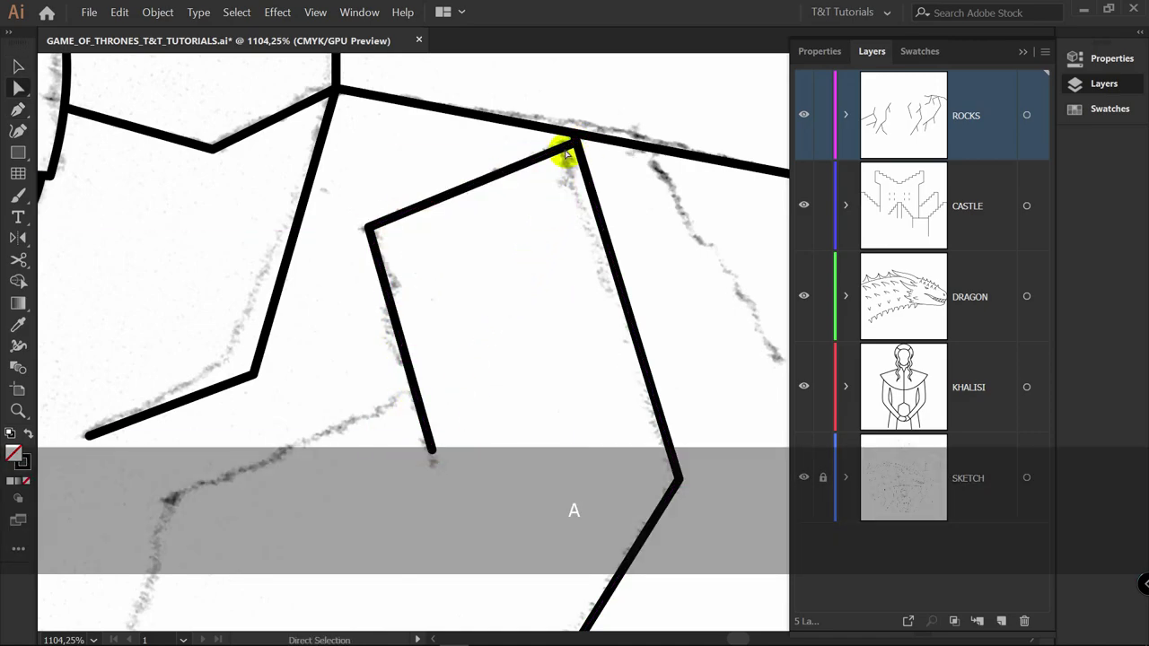
{"action": "mouse_move", "coordinate": [563, 151]}
{"action": "left_mouse_down"}
{"action": "mouse_move", "coordinate": [577, 146]}
{"action": "mouse_move", "coordinate": [574, 133]}
{"action": "left_mouse_up"}
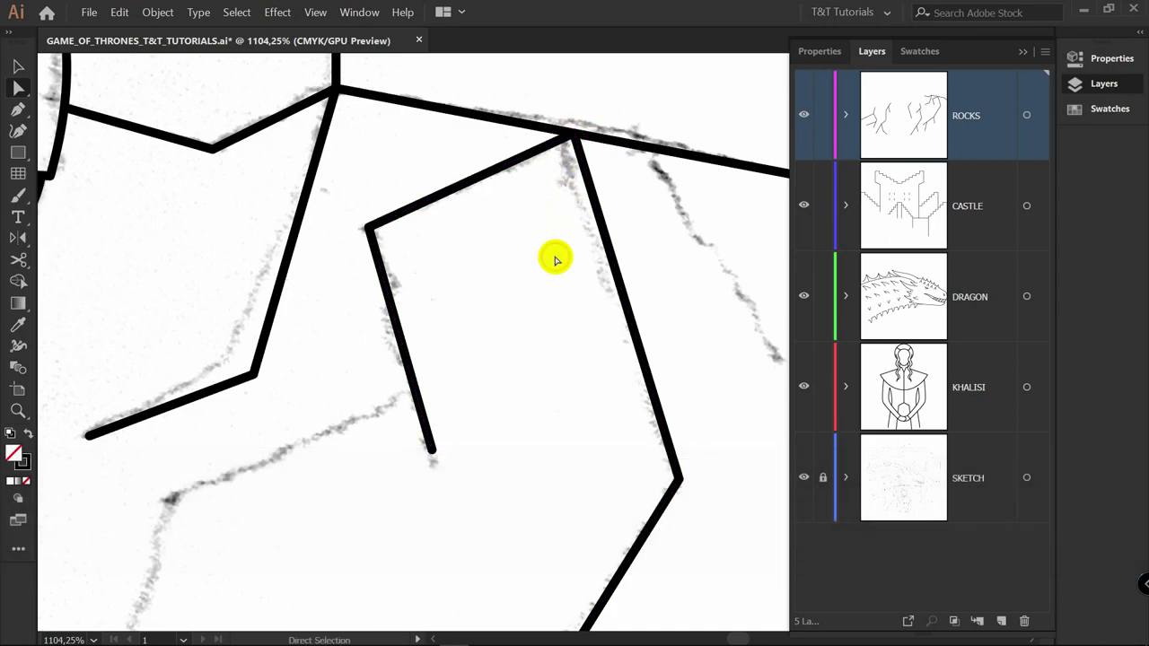
Trace the two-segment crack branching from the inner crack's lower end down the rock face
{"action": "key", "text": "z"}
{"action": "left_click_drag", "start_coordinate": [521, 262], "coordinate": [441, 292]}
{"action": "key", "text": "p"}
{"action": "key", "text": "ctrl+z"}
{"action": "left_click", "coordinate": [542, 173]}
{"action": "left_click", "coordinate": [413, 224]}
{"action": "left_click", "coordinate": [364, 390]}
{"action": "key", "text": "v"}
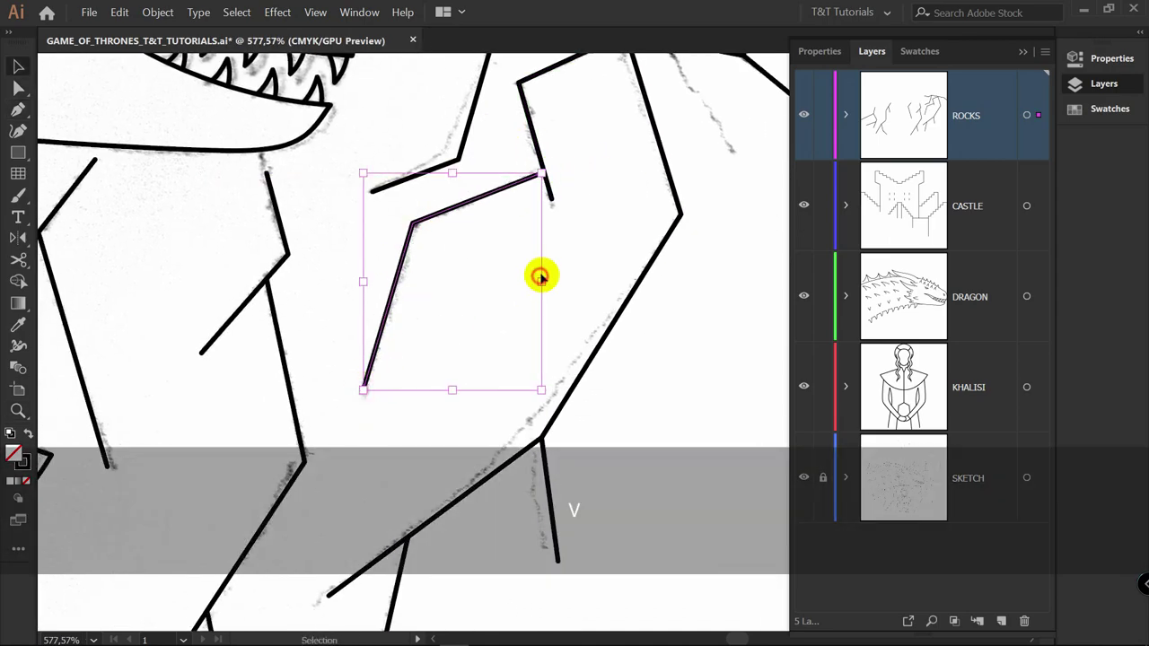
Group all the artwork on the ROCKS layer and add a new layer named CLOUDS above it
{"action": "key", "text": "ctrl+0"}
{"action": "left_click", "coordinate": [1025, 115]}
{"action": "key", "text": "ctrl+g"}
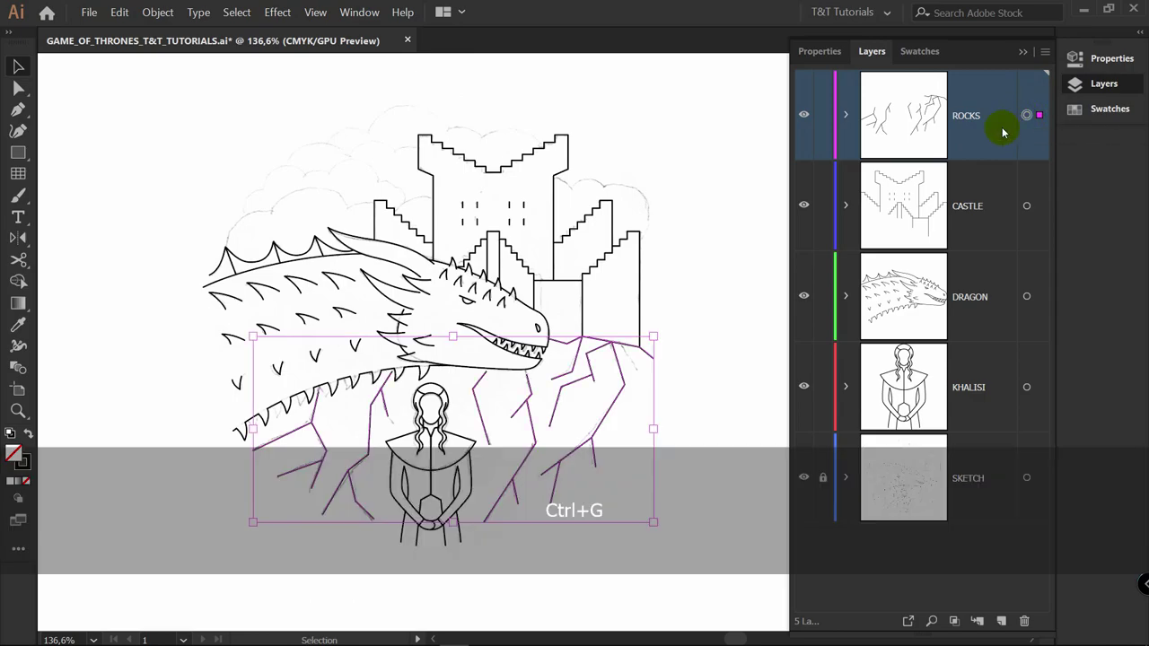
{"action": "left_click", "coordinate": [1002, 621]}
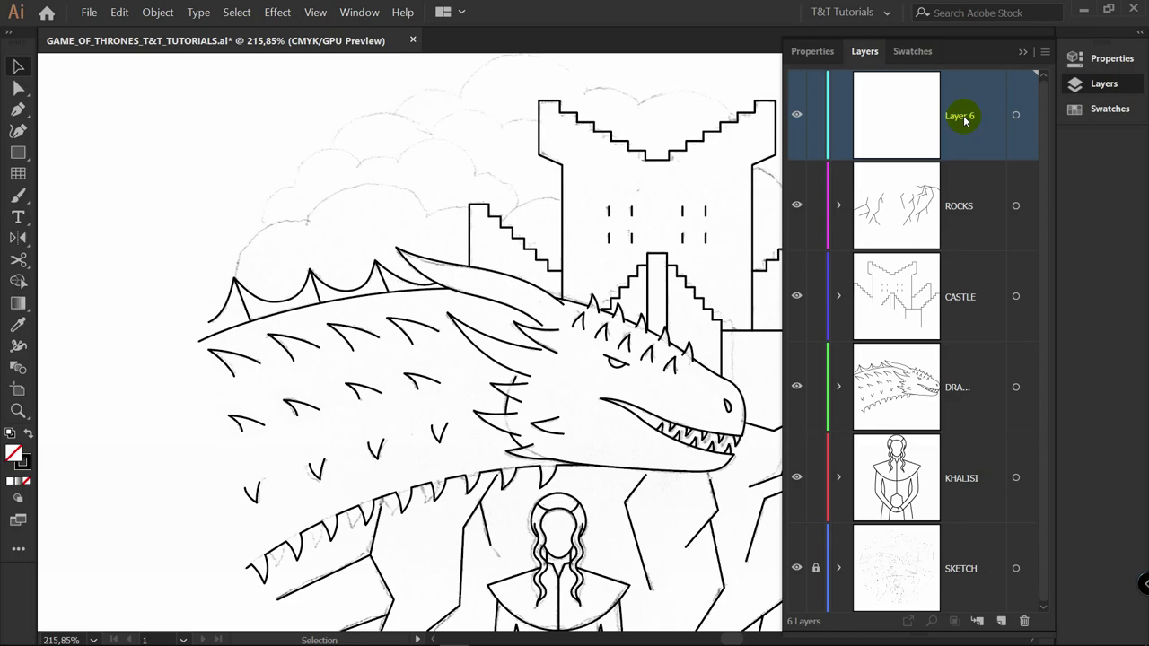
Draw a row of four overlapping circles over the lowest cloud sketch behind the dragon, the second about 77 pt in diameter
{"action": "key", "text": "l"}
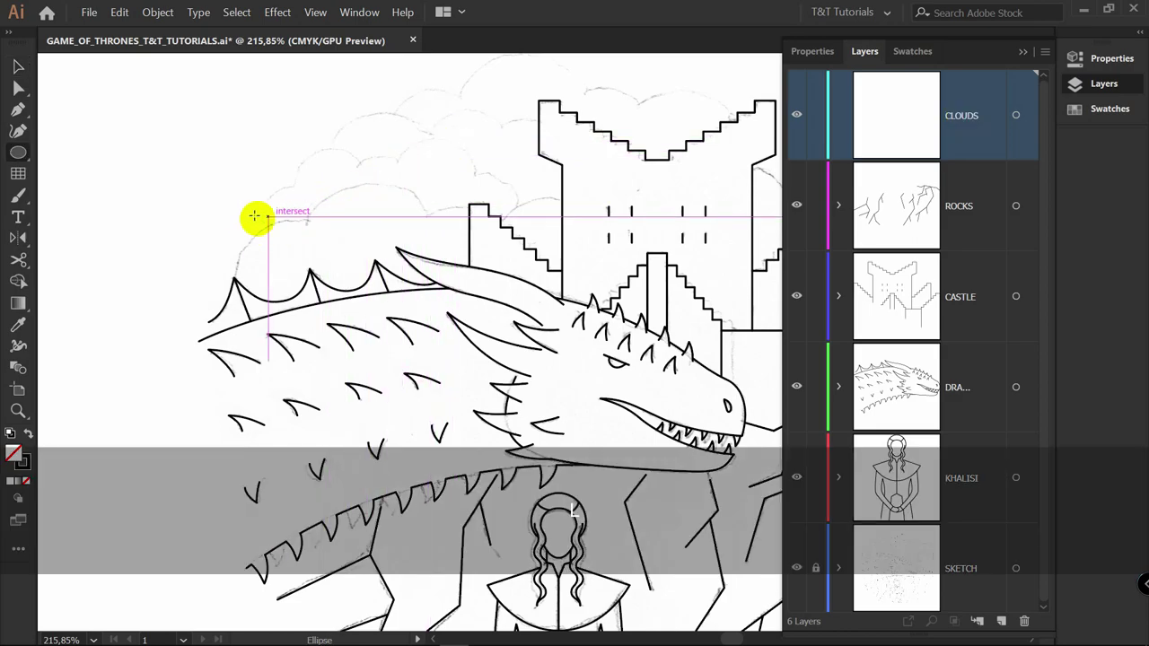
{"action": "left_click_drag", "start_coordinate": [342, 306], "coordinate": [342, 303]}
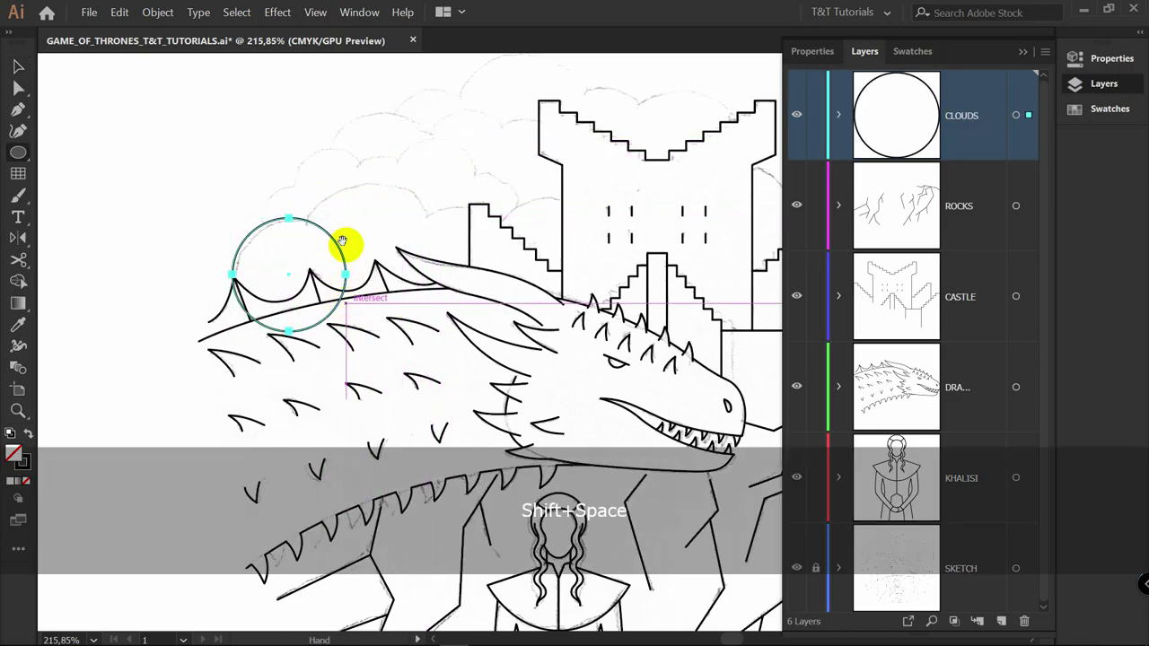
{"action": "mouse_move", "coordinate": [302, 174]}
{"action": "left_mouse_down"}
{"action": "mouse_move", "coordinate": [435, 308]}
{"action": "mouse_move", "coordinate": [502, 309]}
{"action": "mouse_move", "coordinate": [302, 200]}
{"action": "mouse_move", "coordinate": [340, 189]}
{"action": "mouse_move", "coordinate": [410, 246]}
{"action": "mouse_move", "coordinate": [377, 218]}
{"action": "mouse_move", "coordinate": [403, 262]}
{"action": "mouse_move", "coordinate": [367, 189]}
{"action": "mouse_move", "coordinate": [359, 230]}
{"action": "mouse_move", "coordinate": [369, 205]}
{"action": "mouse_move", "coordinate": [399, 206]}
{"action": "mouse_move", "coordinate": [425, 275]}
{"action": "mouse_move", "coordinate": [431, 266]}
{"action": "mouse_move", "coordinate": [425, 299]}
{"action": "mouse_move", "coordinate": [437, 299]}
{"action": "left_mouse_up"}
{"action": "key", "text": "shift+space"}
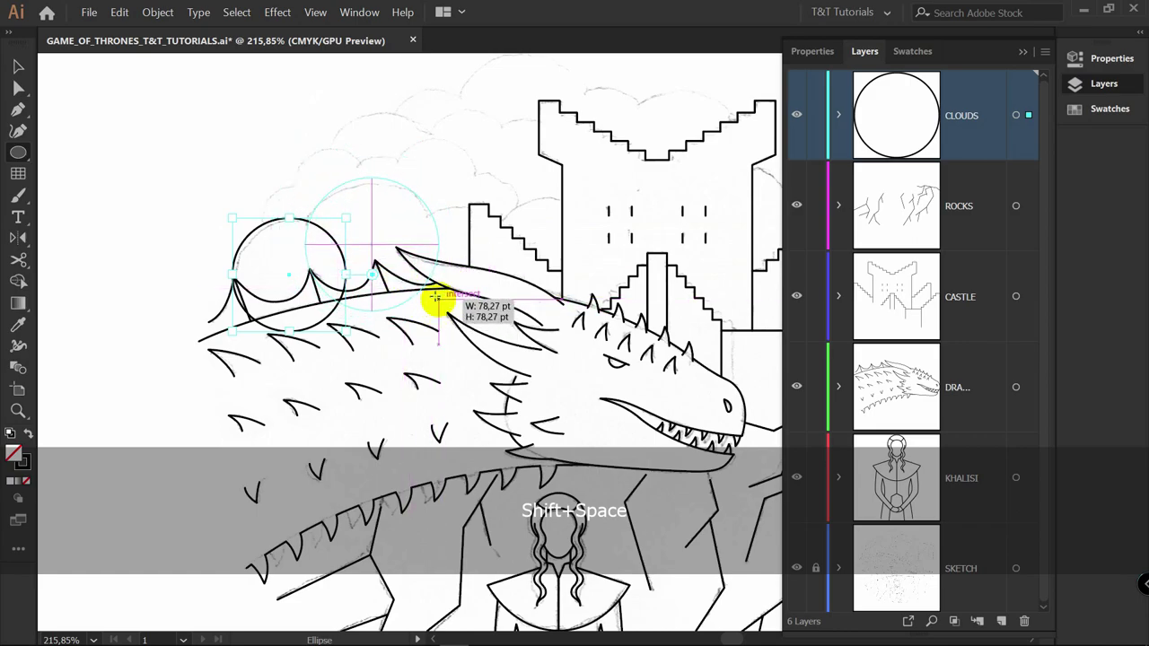
{"action": "mouse_move", "coordinate": [437, 299]}
{"action": "left_mouse_down"}
{"action": "mouse_move", "coordinate": [421, 269]}
{"action": "mouse_move", "coordinate": [441, 227]}
{"action": "mouse_move", "coordinate": [432, 281]}
{"action": "left_mouse_up"}
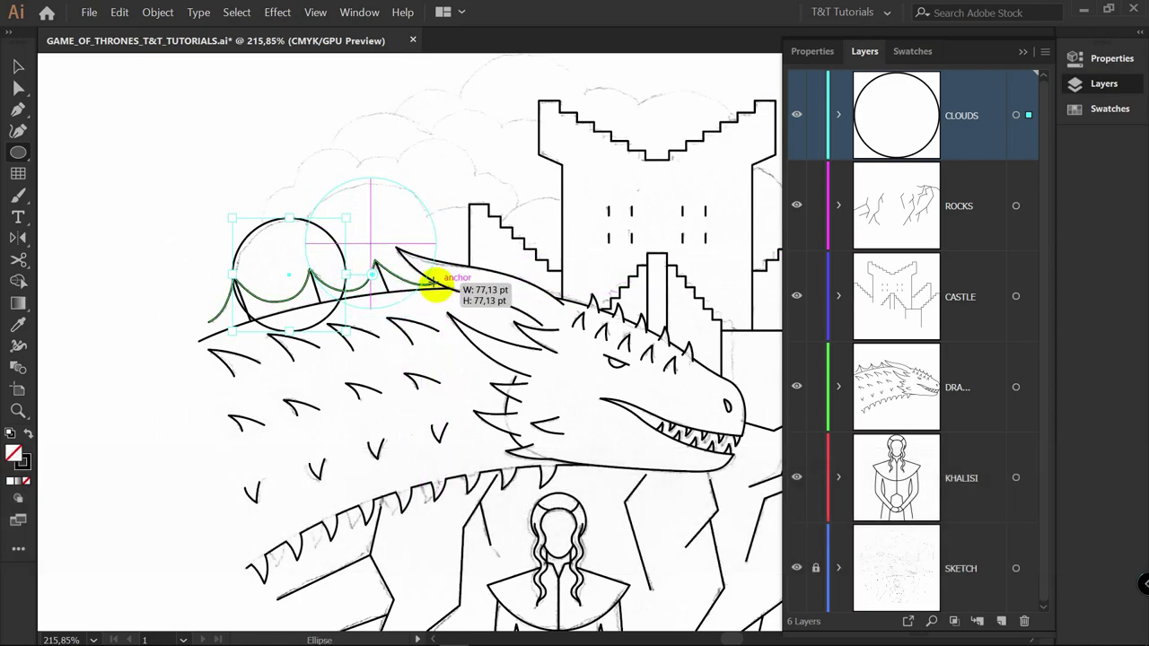
{"action": "left_click_drag", "start_coordinate": [434, 283], "coordinate": [434, 283]}
{"action": "key", "text": "v"}
{"action": "left_click_drag", "start_coordinate": [297, 220], "coordinate": [562, 203]}
Select the four cloud circles and merge them into one outline with the Shape Builder tool
{"action": "left_click", "coordinate": [522, 177]}
{"action": "left_click", "coordinate": [521, 198]}
{"action": "left_click", "coordinate": [444, 212], "text": "shift"}
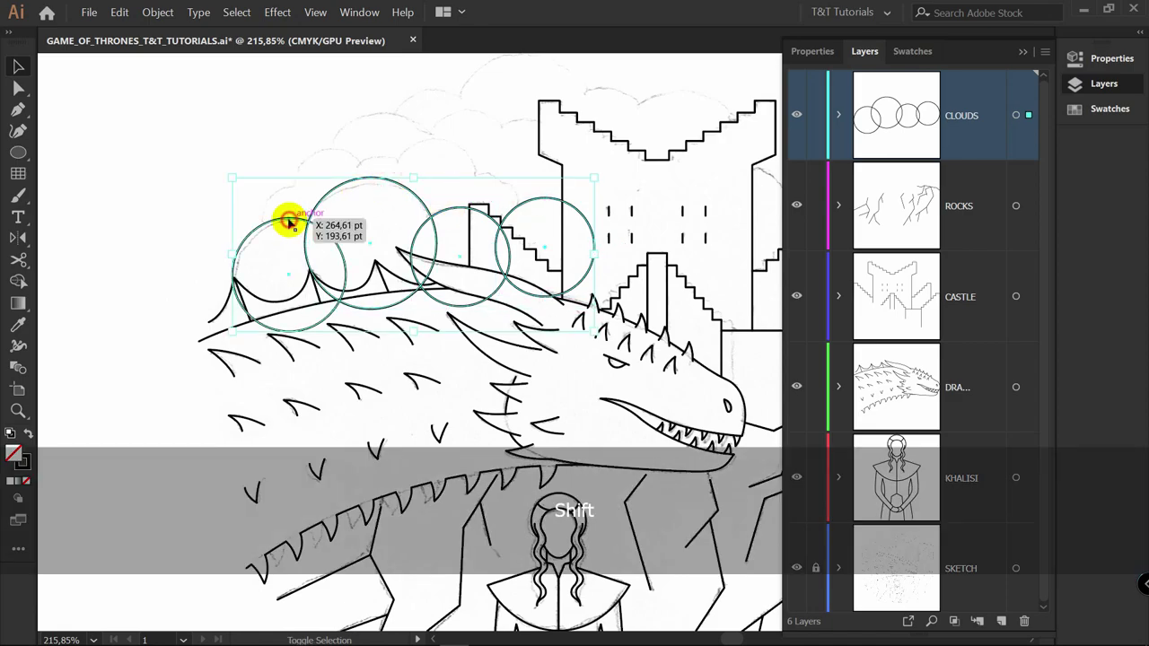
{"action": "key", "text": "shift+m"}
{"action": "left_click_drag", "start_coordinate": [271, 258], "coordinate": [537, 253]}
Cut the merged cloud outline with the Scissors tool where it meets the dragon's rearmost back spike
{"action": "key", "text": "z"}
{"action": "left_click_drag", "start_coordinate": [233, 286], "coordinate": [474, 238]}
{"action": "key", "text": "v"}
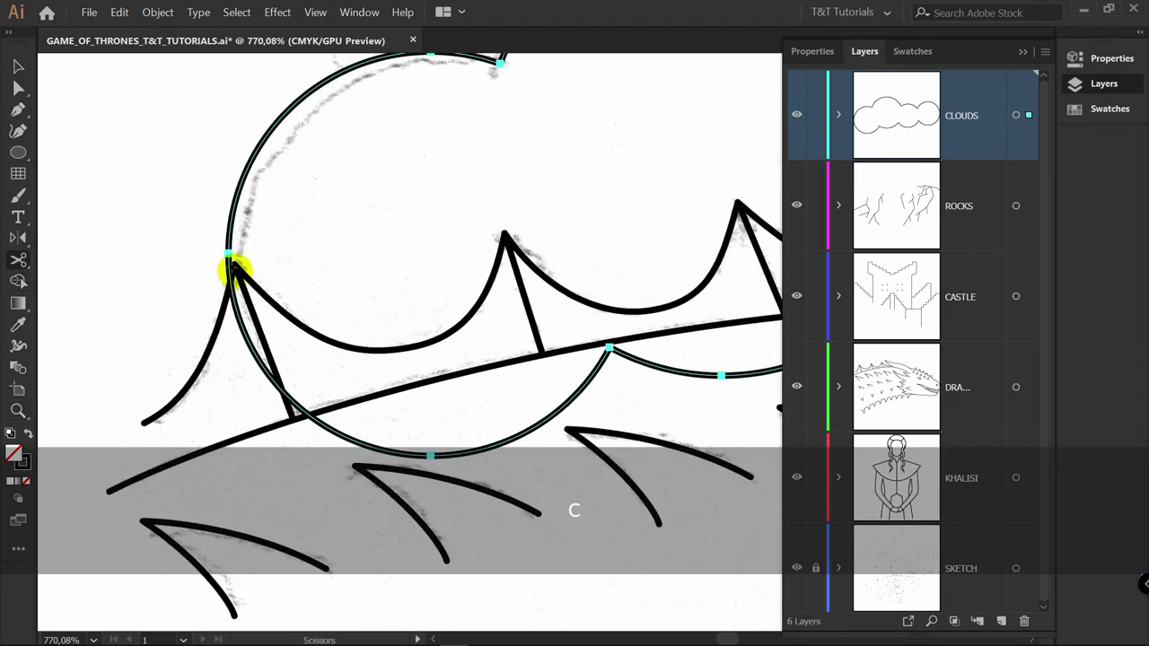
{"action": "key", "text": "space"}
{"action": "left_click_drag", "start_coordinate": [228, 280], "coordinate": [646, 175]}
{"action": "left_click", "coordinate": [266, 112]}
Cut the cloud outline at the side tower's stairs and delete the parts hidden behind the dragon and the castle
{"action": "key", "text": "z"}
{"action": "key", "text": "c"}
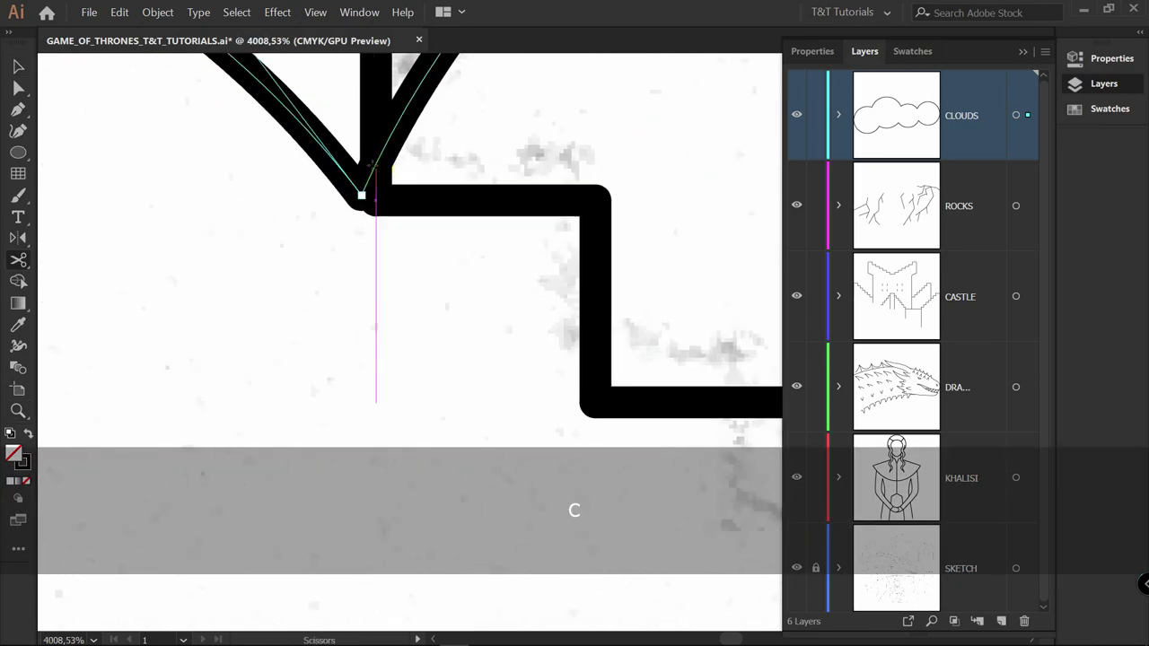
{"action": "left_click", "coordinate": [377, 168]}
{"action": "key", "text": "z"}
{"action": "left_click_drag", "start_coordinate": [377, 168], "coordinate": [153, 180]}
{"action": "key", "text": "c"}
{"action": "key", "text": "Delete"}
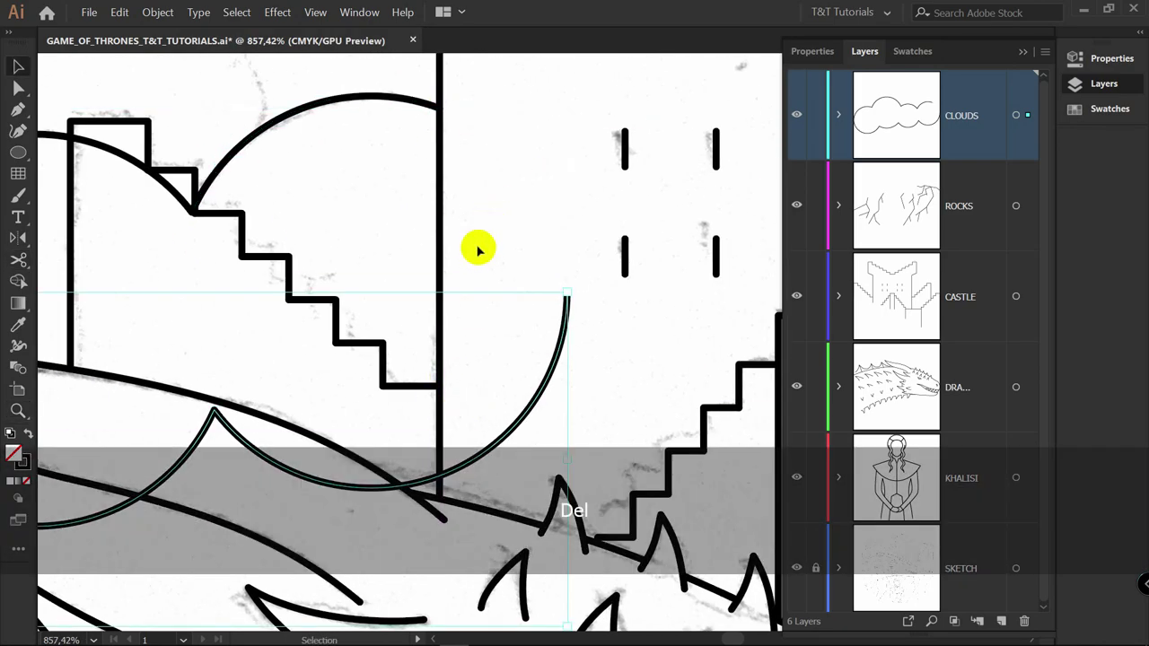
Draw a circle over the outer end of the second cloud row and place a larger copy on the next sketched bump
{"action": "key", "text": "z"}
{"action": "scroll", "coordinate": [574, 228], "scroll_direction": "down", "scroll_amount": 5}
{"action": "left_click_drag", "start_coordinate": [418, 200], "coordinate": [408, 200]}
{"action": "key", "text": "space"}
{"action": "left_click_drag", "start_coordinate": [482, 197], "coordinate": [456, 303]}
{"action": "left_click_drag", "start_coordinate": [269, 242], "coordinate": [404, 244]}
{"action": "key", "text": "l"}
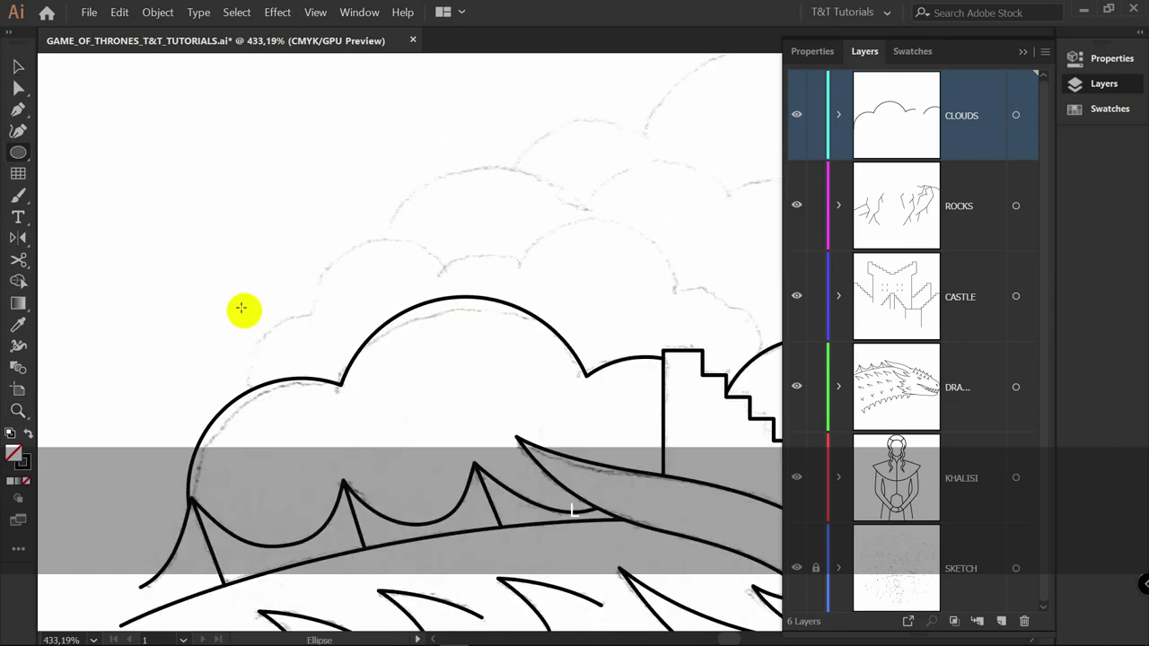
{"action": "mouse_move", "coordinate": [243, 311]}
{"action": "left_mouse_down"}
{"action": "mouse_move", "coordinate": [382, 410]}
{"action": "mouse_move", "coordinate": [373, 405]}
{"action": "left_mouse_up"}
{"action": "key", "text": "v"}
{"action": "left_click_drag", "start_coordinate": [361, 344], "coordinate": [426, 263]}
{"action": "left_click_drag", "start_coordinate": [436, 360], "coordinate": [455, 379]}
Copy and resize circles for the remaining three bumps of the second cloud row, ending at the castle's side tower
{"action": "left_click_drag", "start_coordinate": [277, 325], "coordinate": [450, 262]}
{"action": "left_click_drag", "start_coordinate": [545, 251], "coordinate": [509, 289]}
{"action": "left_click_drag", "start_coordinate": [492, 304], "coordinate": [586, 265]}
{"action": "left_click_drag", "start_coordinate": [601, 252], "coordinate": [652, 201]}
{"action": "left_click_drag", "start_coordinate": [630, 221], "coordinate": [675, 198]}
{"action": "left_click_drag", "start_coordinate": [656, 233], "coordinate": [664, 254]}
{"action": "left_click_drag", "start_coordinate": [583, 260], "coordinate": [351, 213]}
{"action": "left_click_drag", "start_coordinate": [275, 211], "coordinate": [482, 249]}
{"action": "left_click_drag", "start_coordinate": [505, 332], "coordinate": [538, 359]}
Select the circles of the second cloud row and merge them into a single outline with the Shape Builder
{"action": "key", "text": "z"}
{"action": "left_click_drag", "start_coordinate": [568, 236], "coordinate": [502, 236]}
{"action": "key", "text": "v"}
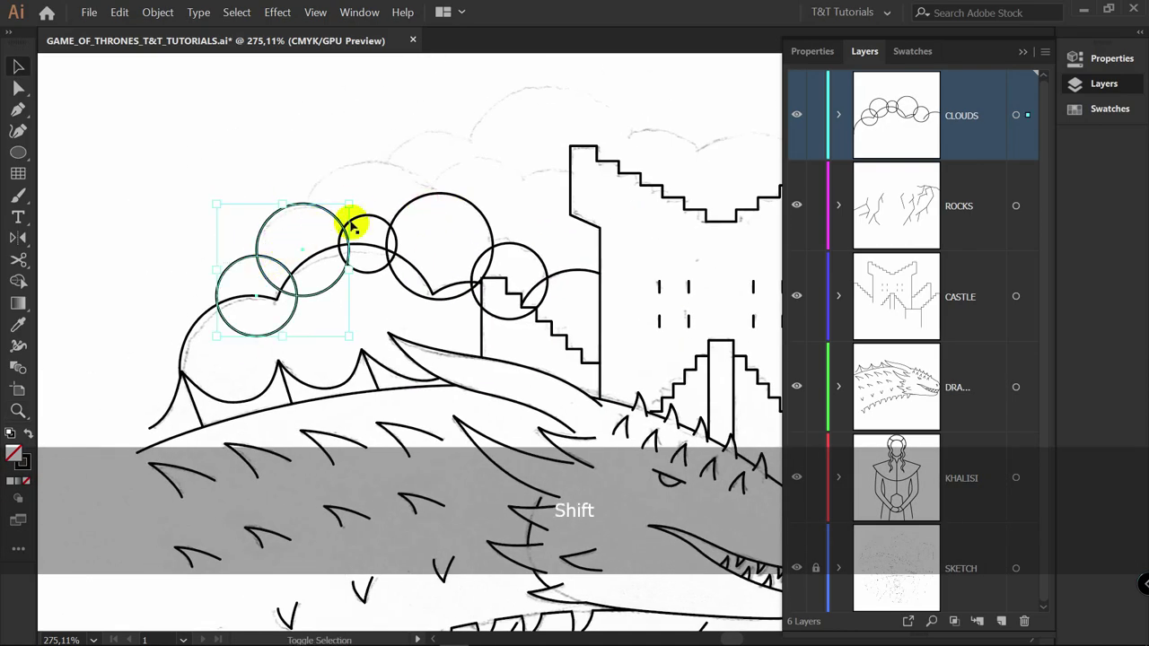
{"action": "mouse_move", "coordinate": [246, 295]}
{"action": "left_mouse_down"}
{"action": "mouse_move", "coordinate": [361, 249]}
{"action": "mouse_move", "coordinate": [503, 267]}
{"action": "mouse_move", "coordinate": [520, 294]}
{"action": "mouse_move", "coordinate": [313, 286]}
{"action": "mouse_move", "coordinate": [413, 284]}
{"action": "left_mouse_up"}
Cut the second row's outline where it meets the neighbouring cloud lines and delete its lower half
{"action": "key", "text": "z"}
{"action": "key", "text": "c"}
{"action": "key", "text": "z"}
{"action": "left_click_drag", "start_coordinate": [592, 216], "coordinate": [496, 220]}
{"action": "left_click_drag", "start_coordinate": [533, 236], "coordinate": [41, 323]}
{"action": "key", "text": "z"}
{"action": "left_click_drag", "start_coordinate": [616, 288], "coordinate": [758, 289]}
{"action": "key", "text": "v"}
{"action": "scroll", "coordinate": [657, 318], "scroll_direction": "down", "scroll_amount": 5}
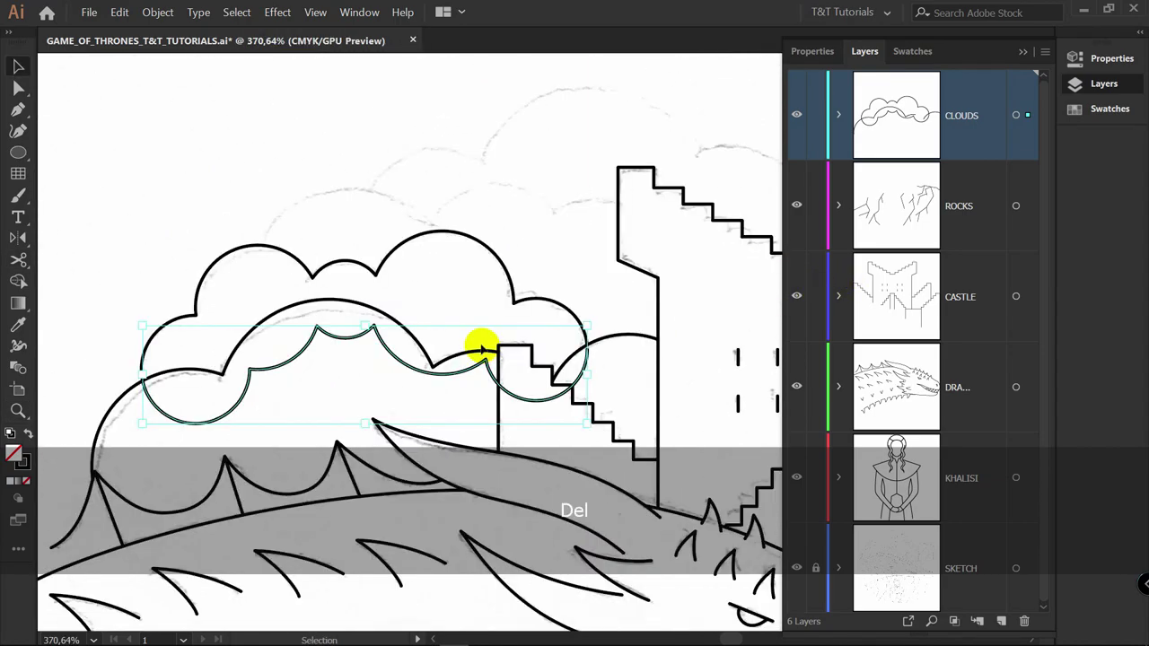
{"action": "key", "text": "Delete"}
Draw a circle for the third cloud row and place resized copies along the sketched bumps
{"action": "key", "text": "l"}
{"action": "left_click_drag", "start_coordinate": [95, 234], "coordinate": [377, 517]}
{"action": "key", "text": "v"}
{"action": "left_click_drag", "start_coordinate": [346, 286], "coordinate": [553, 278]}
{"action": "left_click_drag", "start_coordinate": [585, 227], "coordinate": [500, 312]}
{"action": "mouse_move", "coordinate": [515, 271]}
{"action": "left_mouse_down"}
{"action": "mouse_move", "coordinate": [659, 287]}
{"action": "mouse_move", "coordinate": [474, 224]}
{"action": "left_mouse_up"}
{"action": "key", "text": "v"}
{"action": "key", "text": "z"}
Draw a circle for the uppermost clouds and copy and resize it along the sketched bumps up to the castle
{"action": "key", "text": "l"}
{"action": "left_click_drag", "start_coordinate": [121, 297], "coordinate": [290, 433]}
{"action": "key", "text": "v"}
{"action": "left_click_drag", "start_coordinate": [273, 326], "coordinate": [419, 309]}
{"action": "left_click_drag", "start_coordinate": [422, 253], "coordinate": [541, 276]}
{"action": "left_click_drag", "start_coordinate": [561, 267], "coordinate": [586, 243]}
Merge the uppermost cloud circles into one outline, cutting away the parts hidden behind the castle and the lower clouds
{"action": "key", "text": "v"}
{"action": "key", "text": "shift+m"}
{"action": "left_click_drag", "start_coordinate": [207, 269], "coordinate": [618, 290]}
{"action": "key", "text": "c"}
{"action": "key", "text": "Delete"}
Draw a circle beside the main tower on the snout side and place two progressively larger copies over the outer towers
{"action": "key", "text": "z"}
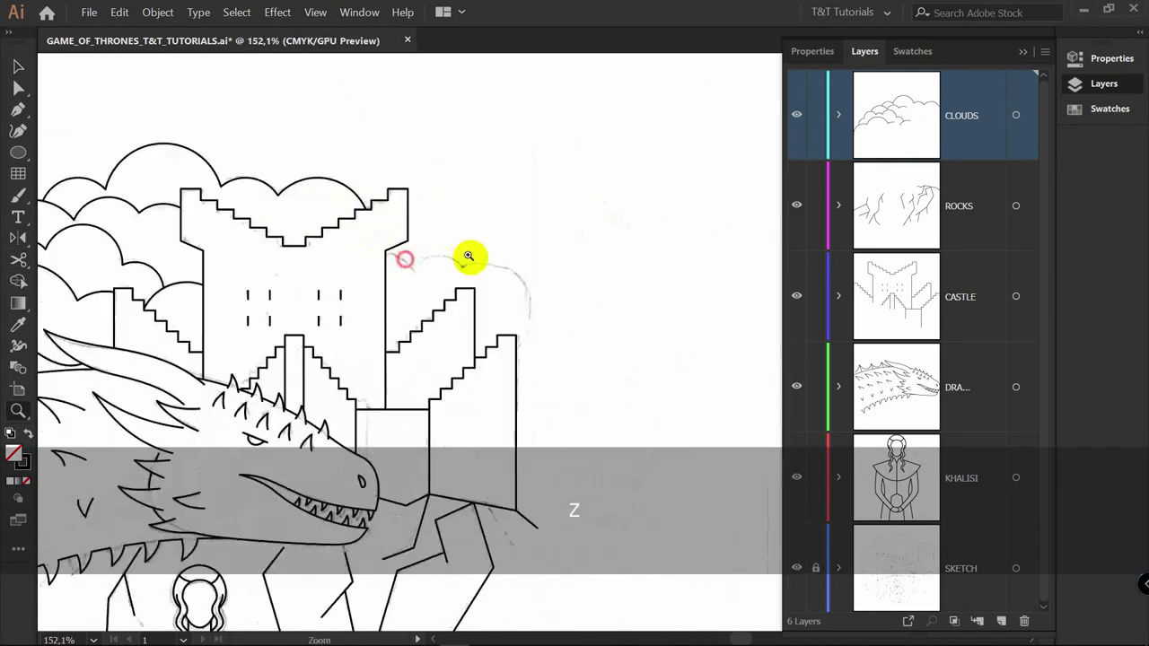
{"action": "left_click_drag", "start_coordinate": [432, 290], "coordinate": [539, 290]}
{"action": "key", "text": "l"}
{"action": "left_click_drag", "start_coordinate": [291, 207], "coordinate": [383, 297]}
{"action": "key", "text": "v"}
{"action": "left_click_drag", "start_coordinate": [371, 225], "coordinate": [454, 246]}
{"action": "left_click_drag", "start_coordinate": [464, 319], "coordinate": [480, 337]}
{"action": "left_click_drag", "start_coordinate": [462, 230], "coordinate": [543, 246]}
{"action": "left_click_drag", "start_coordinate": [566, 356], "coordinate": [580, 371]}
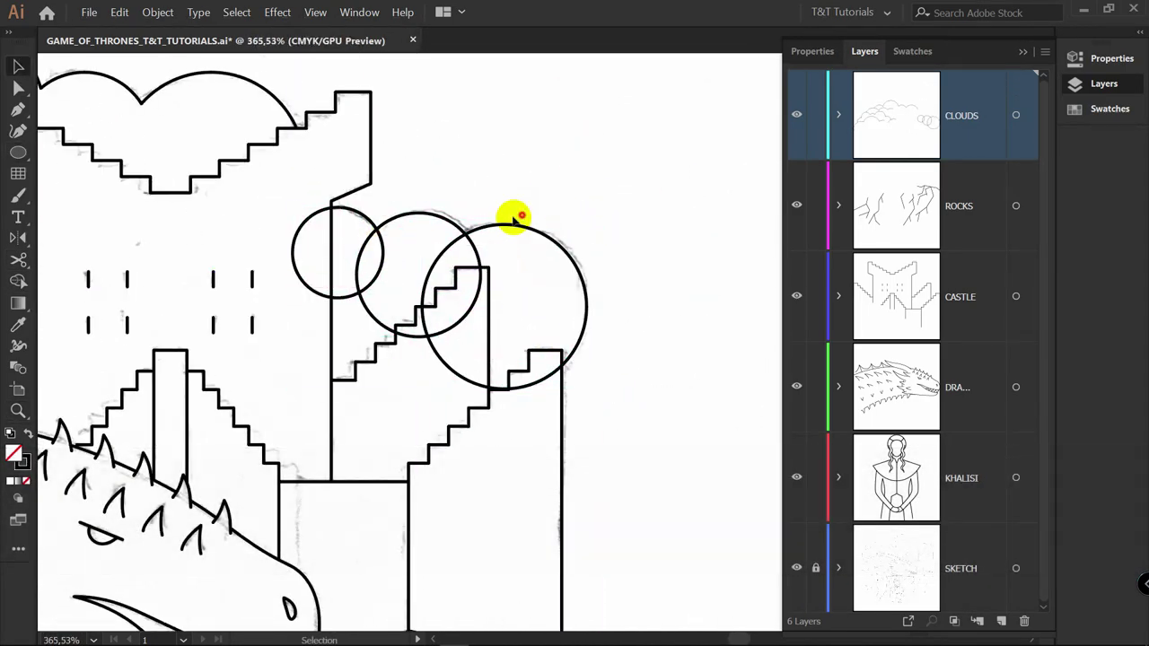
Merge the three circles, cut the outline at the main tower and the outermost tower's edge, and delete the hidden part
{"action": "mouse_move", "coordinate": [361, 251]}
{"action": "left_mouse_down"}
{"action": "mouse_move", "coordinate": [320, 251]}
{"action": "mouse_move", "coordinate": [453, 162]}
{"action": "left_mouse_up"}
{"action": "key", "text": "shift+m"}
{"action": "key", "text": "z"}
{"action": "key", "text": "c"}
{"action": "left_click", "coordinate": [444, 163]}
{"action": "key", "text": "space"}
{"action": "left_click_drag", "start_coordinate": [663, 378], "coordinate": [320, 232]}
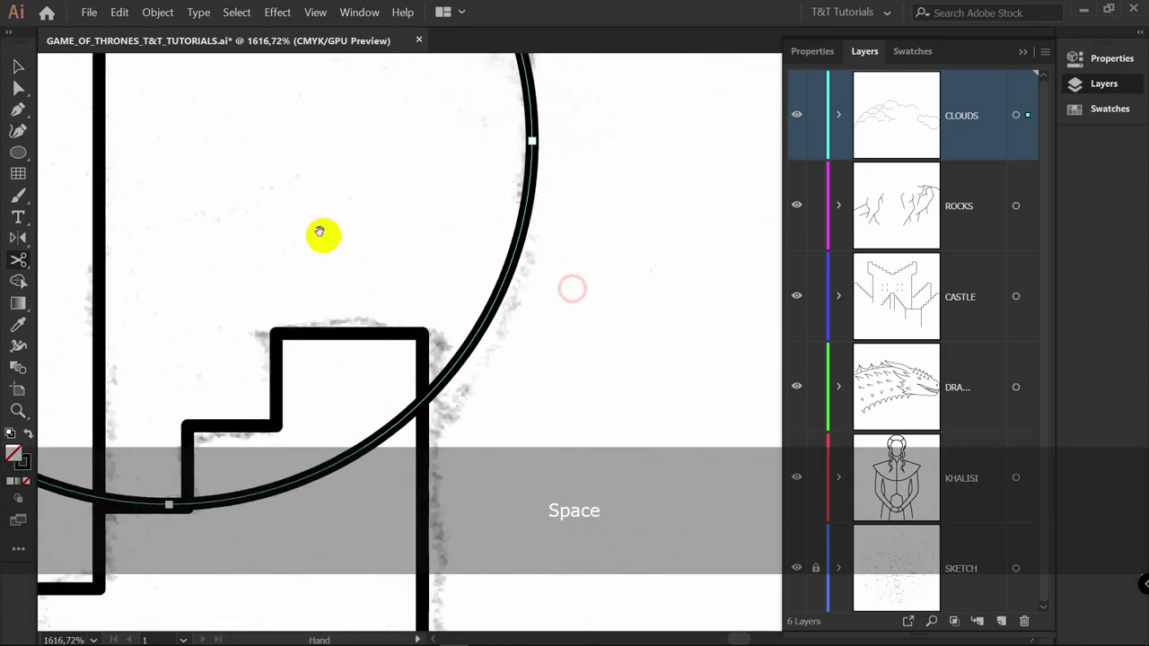
{"action": "left_click", "coordinate": [421, 402]}
{"action": "key", "text": "v"}
{"action": "left_click", "coordinate": [462, 287]}
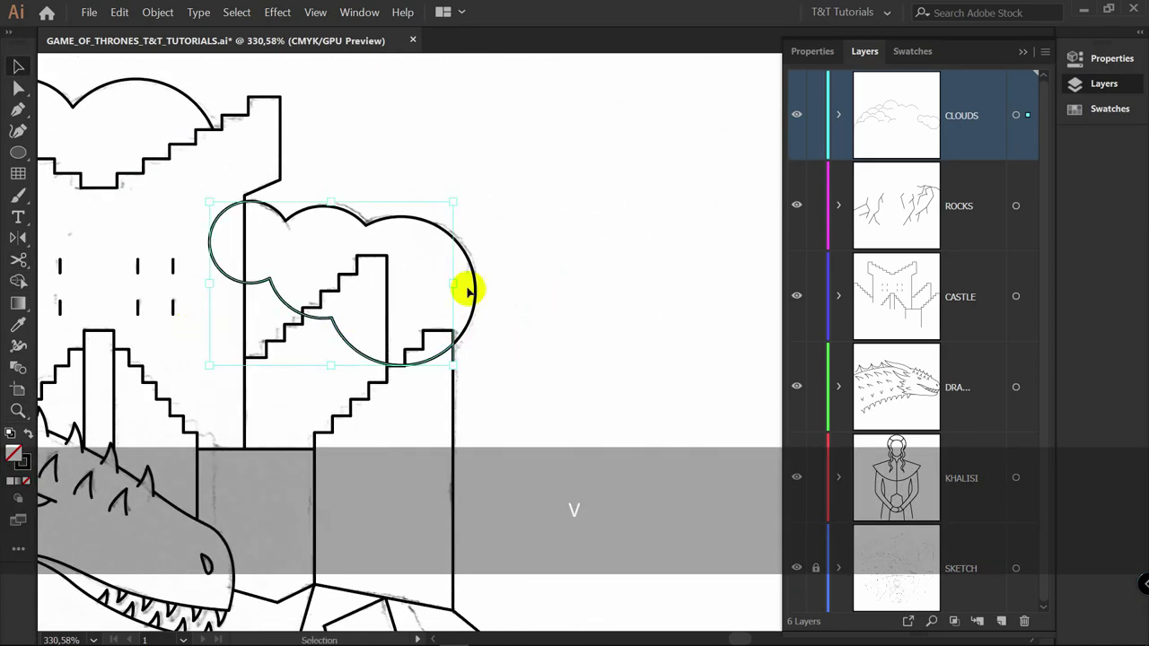
{"action": "key", "text": "Delete"}
Group all artwork on the CLOUDS layer and delete the SKETCH layer
{"action": "key", "text": "ctrl+0"}
{"action": "left_click", "coordinate": [1016, 114]}
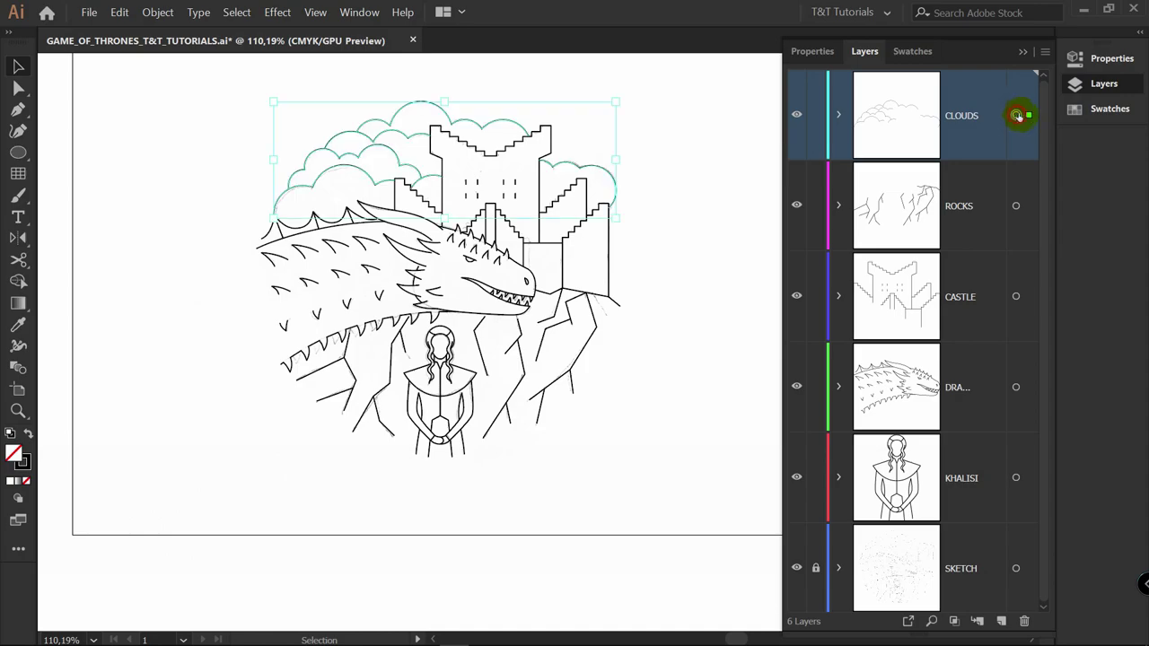
{"action": "key", "text": "ctrl+g"}
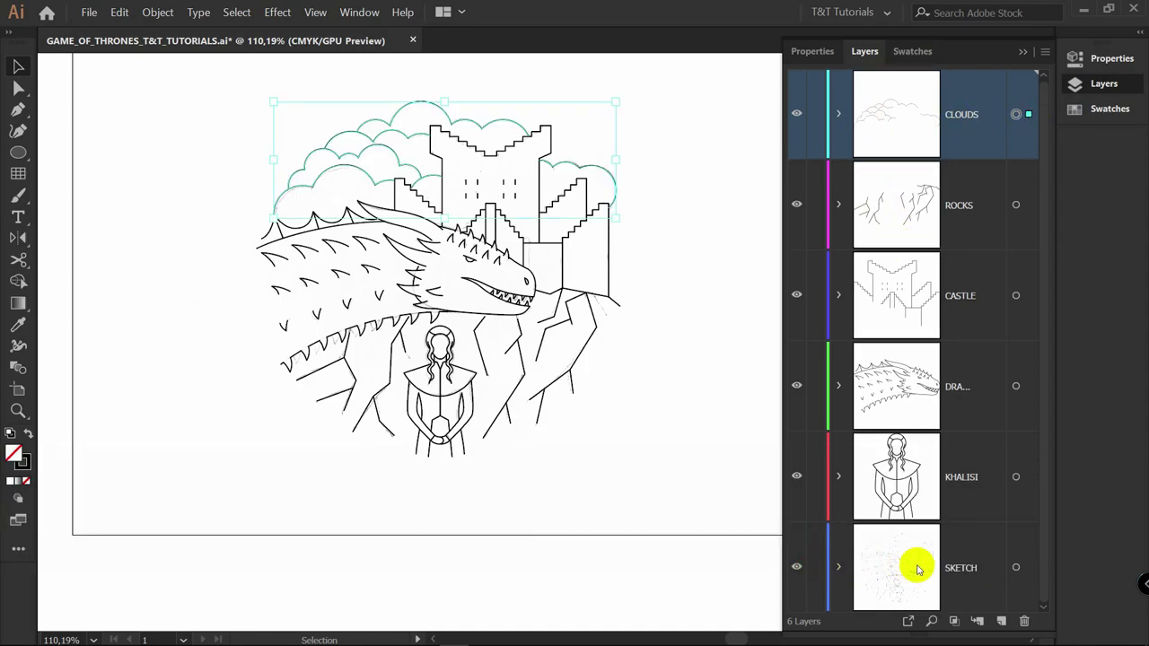
{"action": "mouse_move", "coordinate": [967, 567]}
{"action": "left_mouse_down"}
{"action": "mouse_move", "coordinate": [1026, 553]}
{"action": "mouse_move", "coordinate": [1024, 623]}
{"action": "left_mouse_up"}
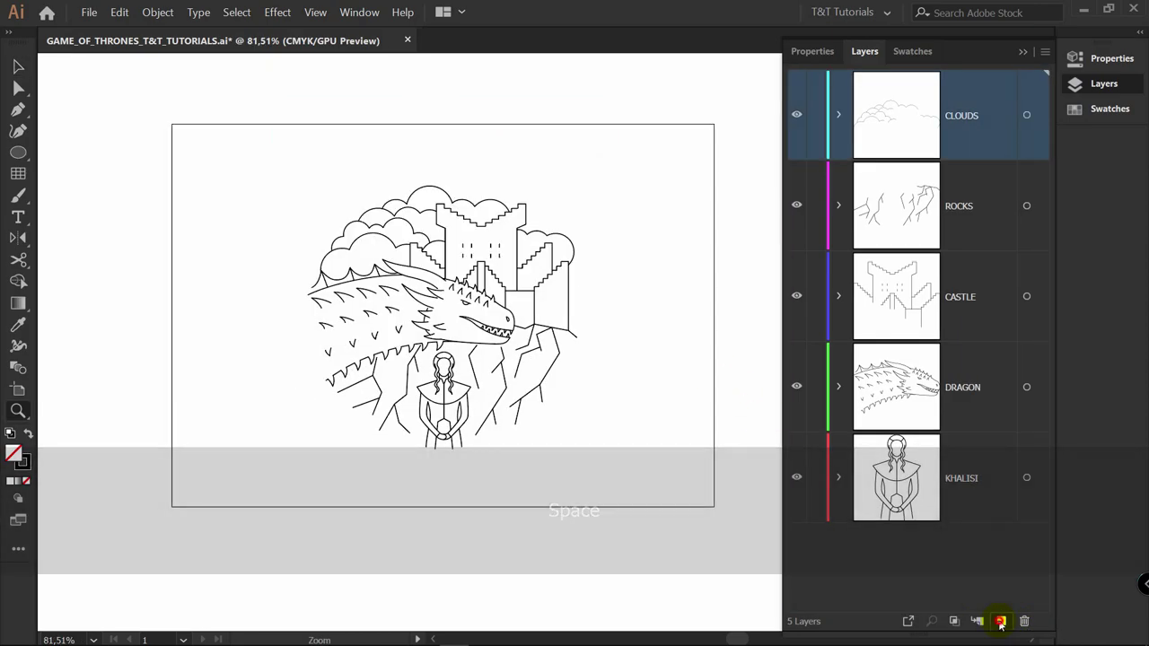
Create a layer named BACKGROUND and move it below all the other layers
{"action": "left_click", "coordinate": [1001, 621]}
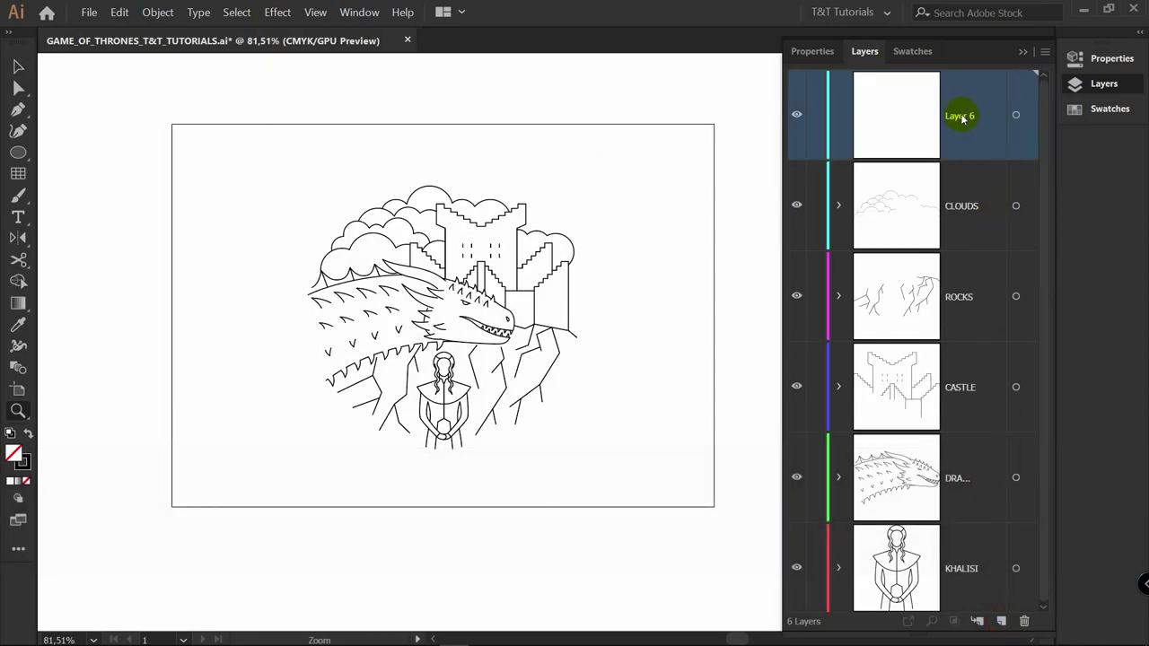
{"action": "type", "text": "BACKGROUND"}
{"action": "key", "text": "Return"}
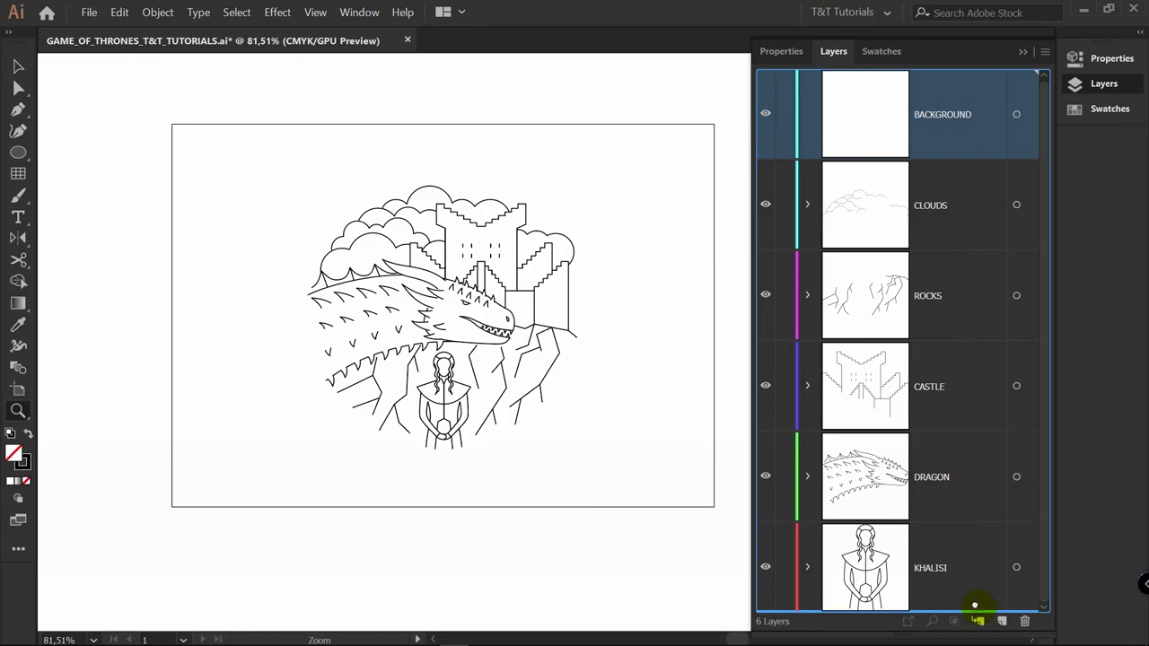
{"action": "left_click_drag", "start_coordinate": [975, 606], "coordinate": [975, 607]}
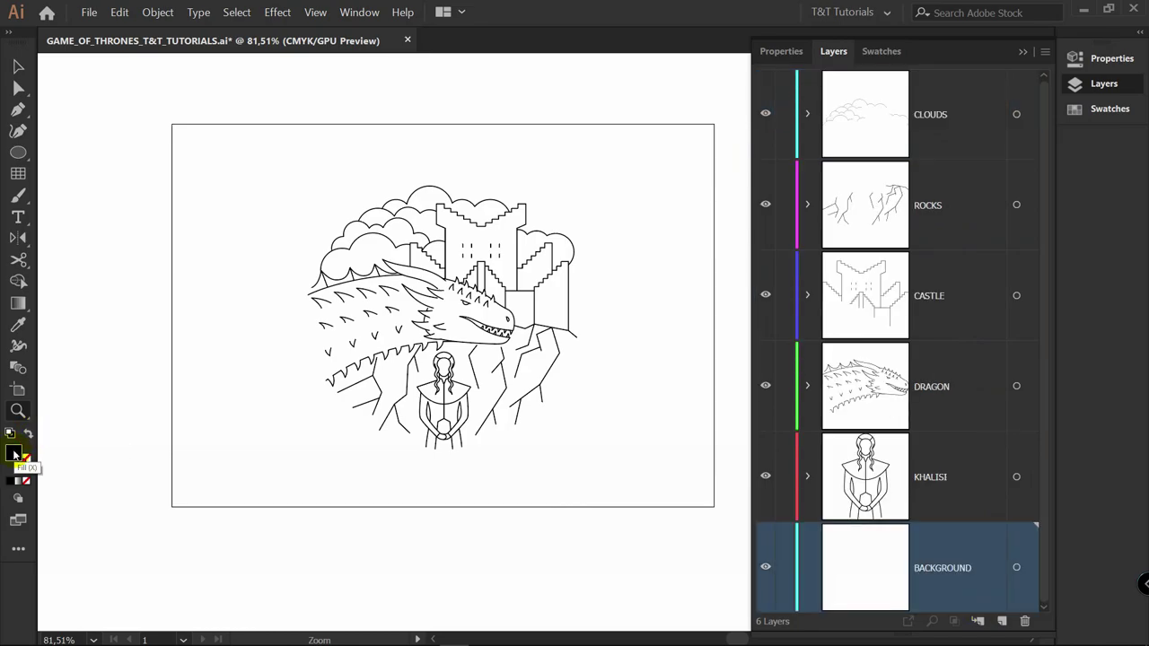
Draw an artboard-sized rectangle with a near-white F7F7F7 fill on the BACKGROUND layer and lock that layer
{"action": "double_click", "coordinate": [13, 453]}
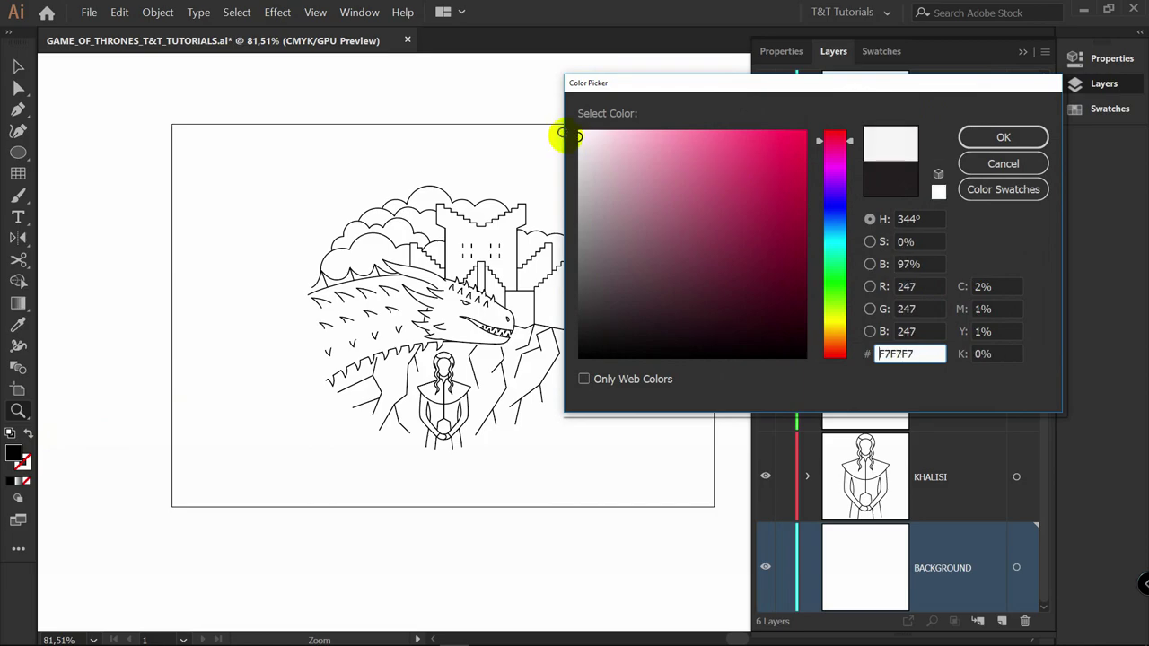
{"action": "key", "text": "Return"}
{"action": "key", "text": "m"}
{"action": "left_click_drag", "start_coordinate": [171, 124], "coordinate": [712, 505]}
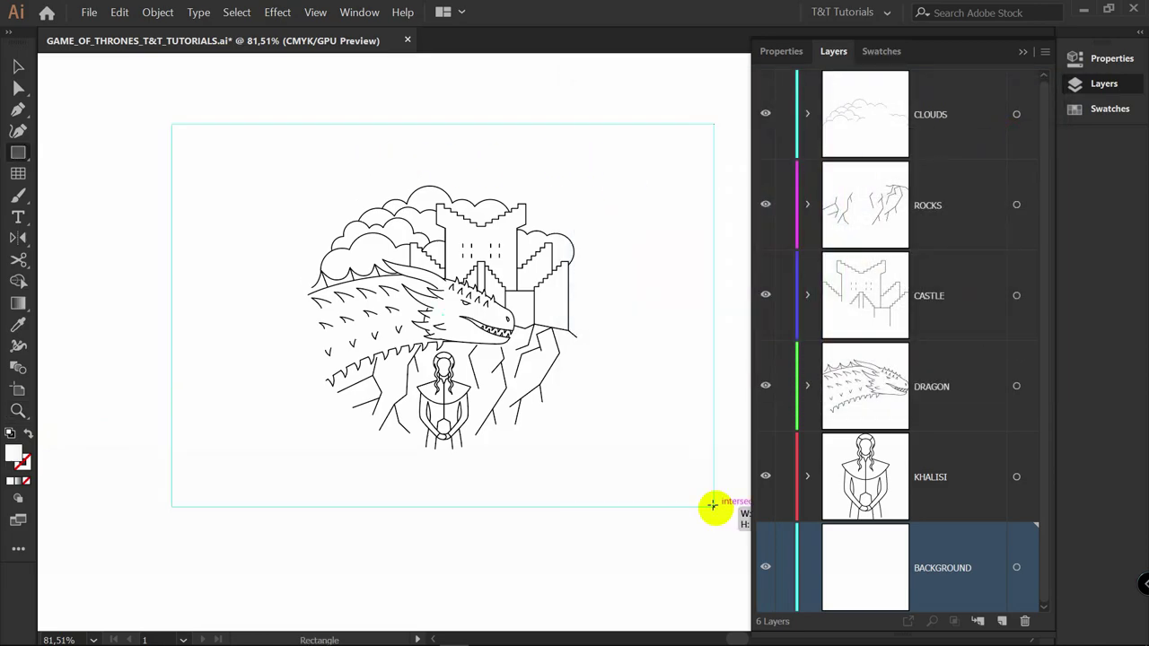
{"action": "left_click", "coordinate": [784, 569]}
Select all the line art and set its stroke weight to 1,5 pt
{"action": "key", "text": "ctrl+a"}
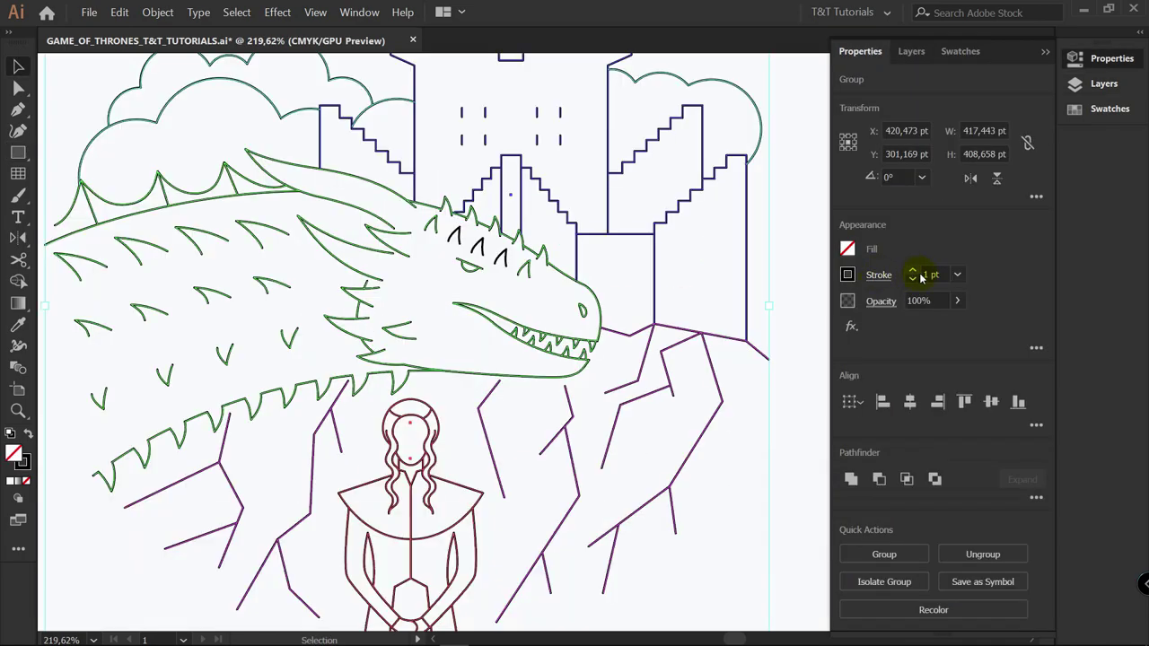
{"action": "left_click", "coordinate": [913, 275]}
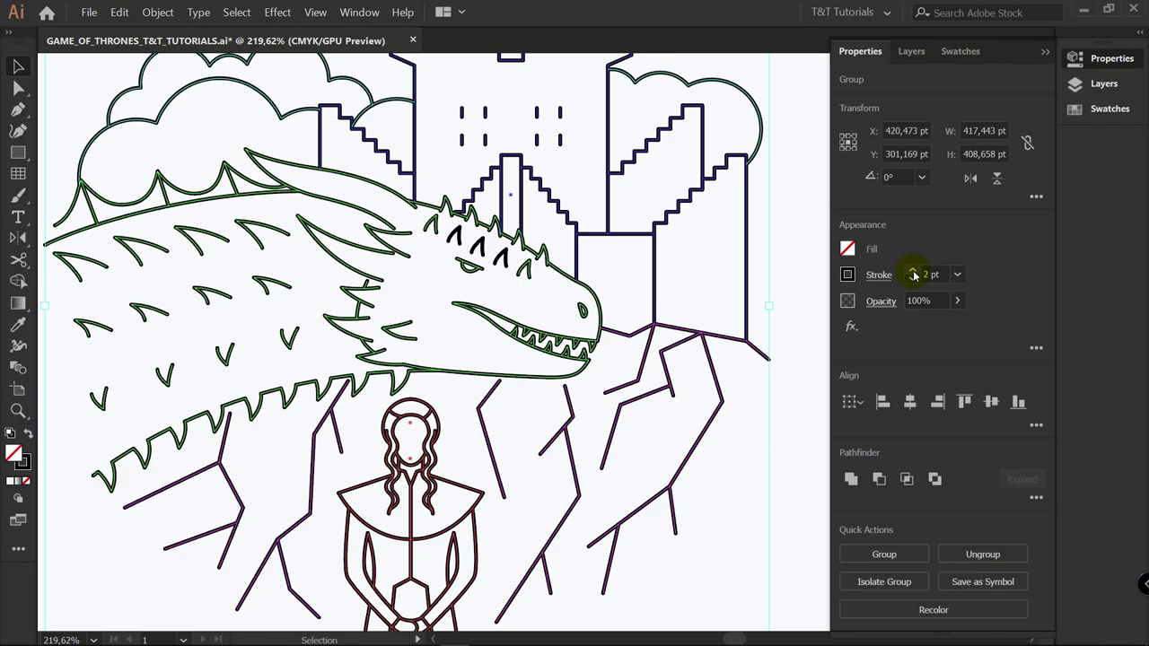
{"action": "left_click", "coordinate": [913, 279]}
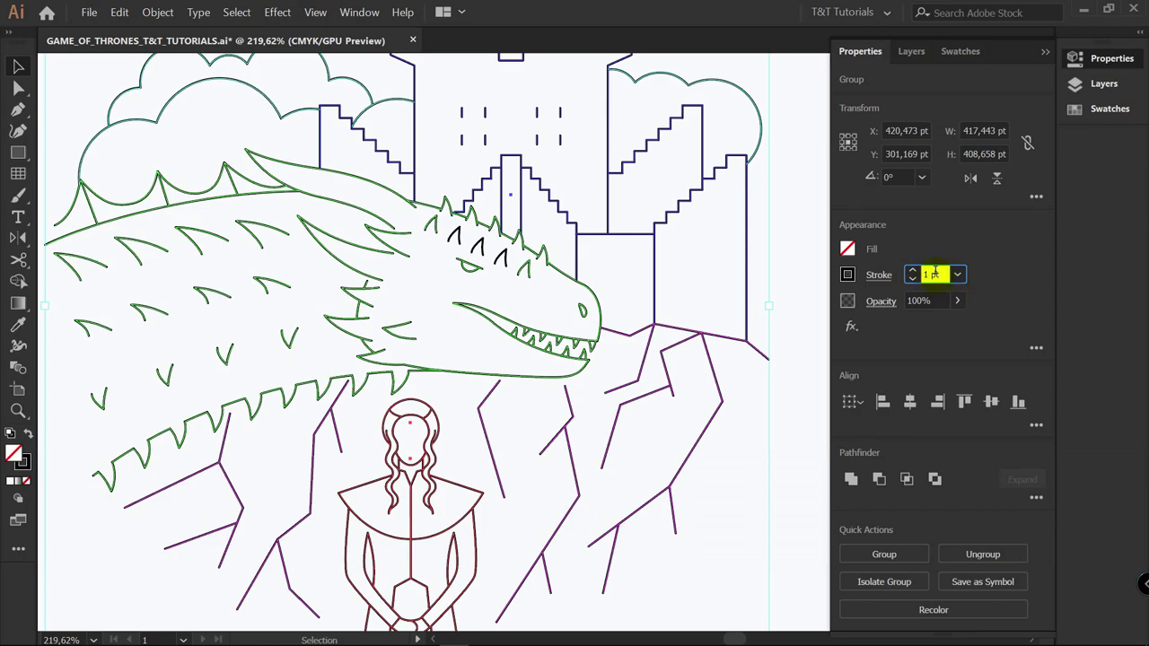
{"action": "type", "text": ",5"}
{"action": "key", "text": "Return"}
{"action": "left_click", "coordinate": [800, 258]}
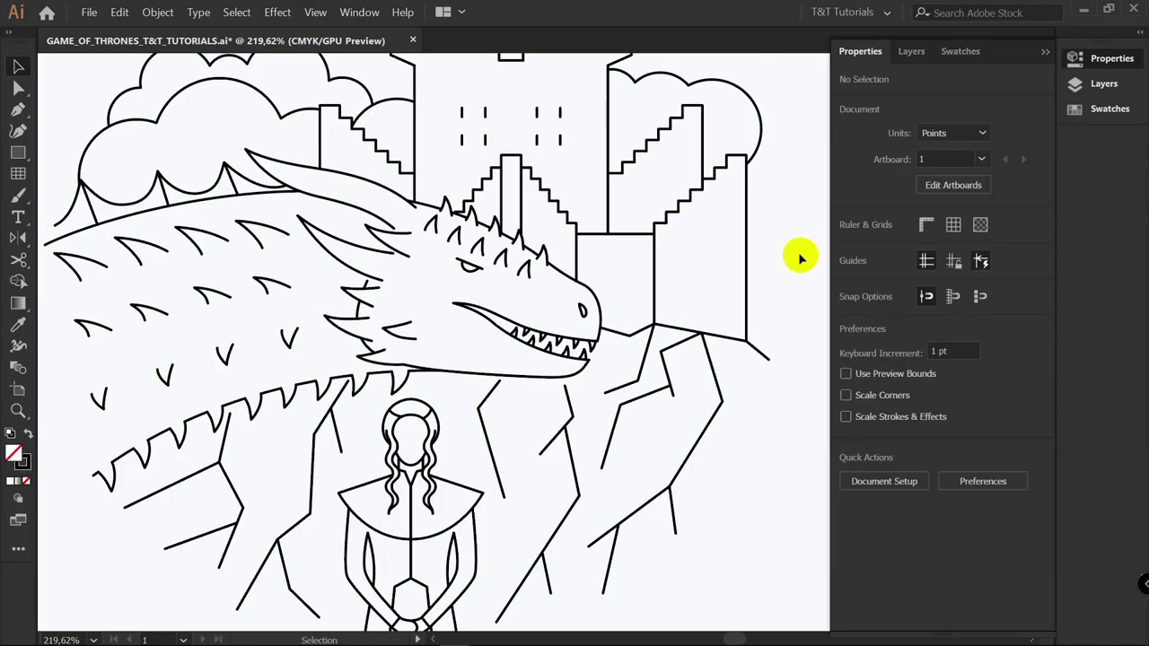
Select the whole illustration and pick the dark grey 5E5D5E as its stroke colour
{"action": "key", "text": "z"}
{"action": "left_click_drag", "start_coordinate": [706, 243], "coordinate": [629, 288]}
{"action": "key", "text": "space"}
{"action": "key", "text": "v"}
{"action": "left_click_drag", "start_coordinate": [720, 97], "coordinate": [289, 432]}
{"action": "left_click_drag", "start_coordinate": [196, 574], "coordinate": [192, 583]}
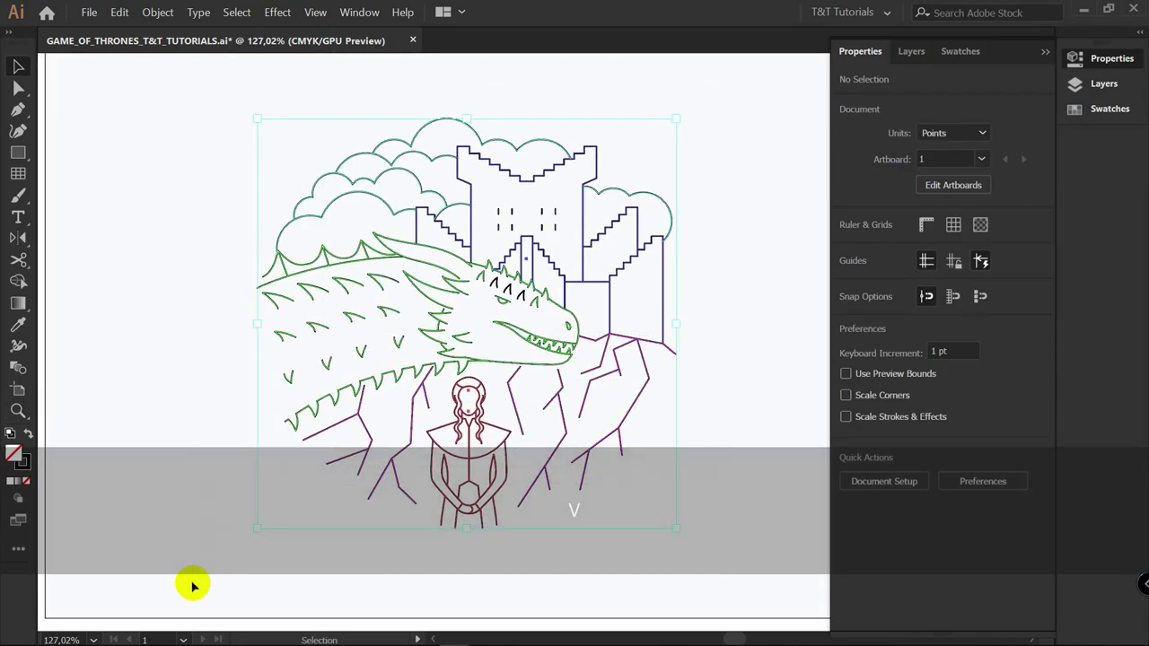
{"action": "double_click", "coordinate": [24, 461]}
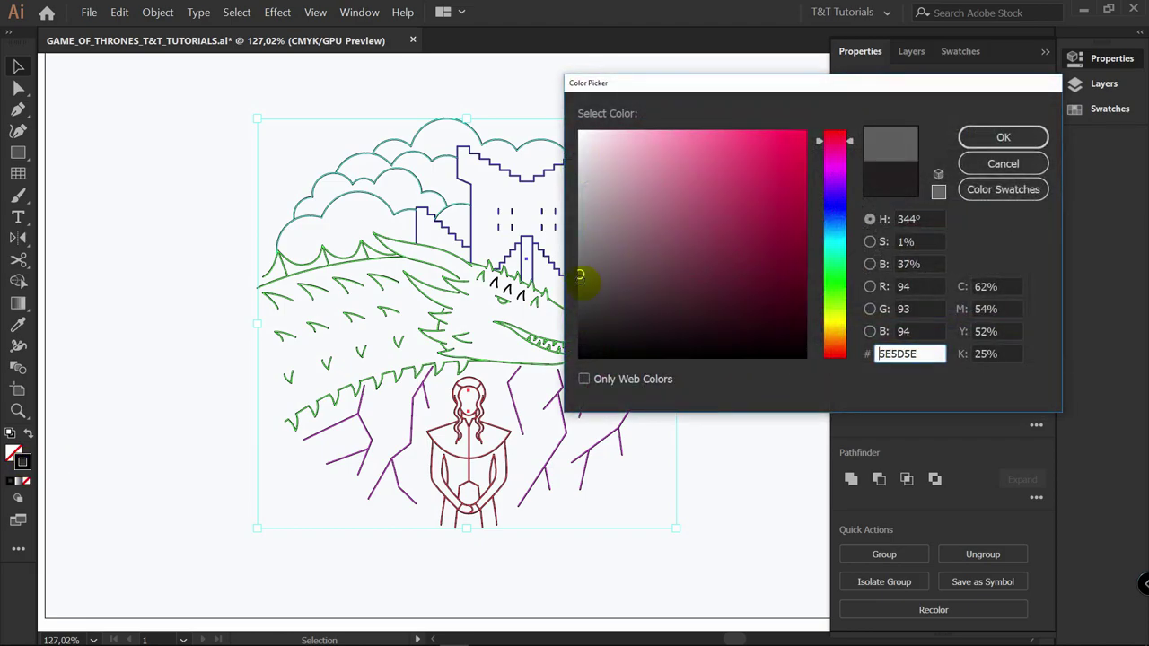